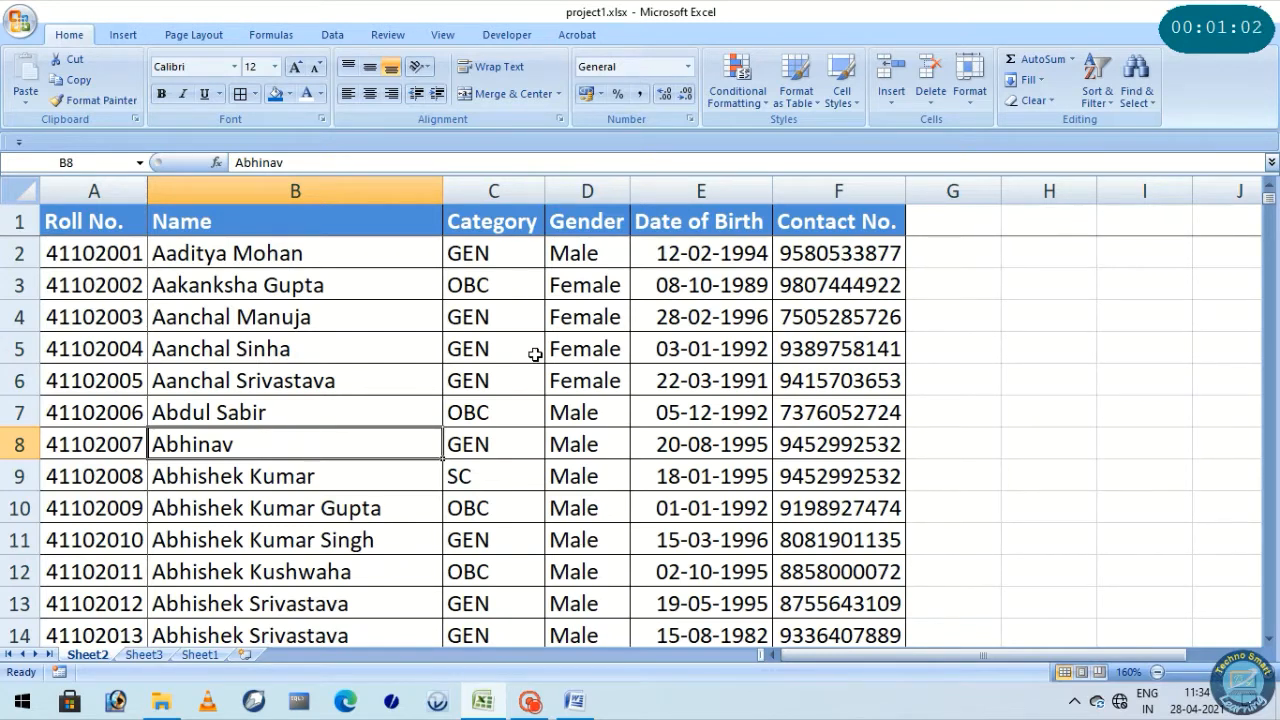
# Examine the student record columns on Sheet2, from Roll No. in column A through Contact No. in column F
pyautogui.click(185, 285)
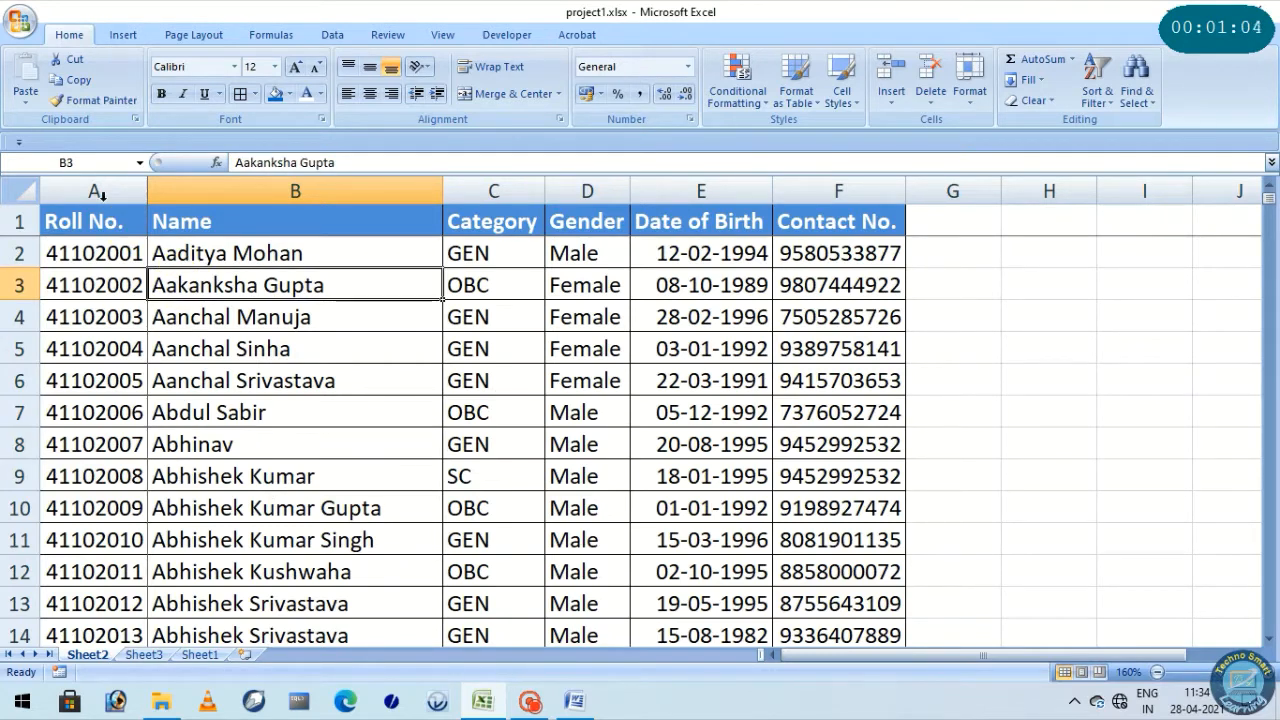
pyautogui.moveTo(93, 190); pyautogui.dragTo(871, 200)
pyautogui.click(101, 190)
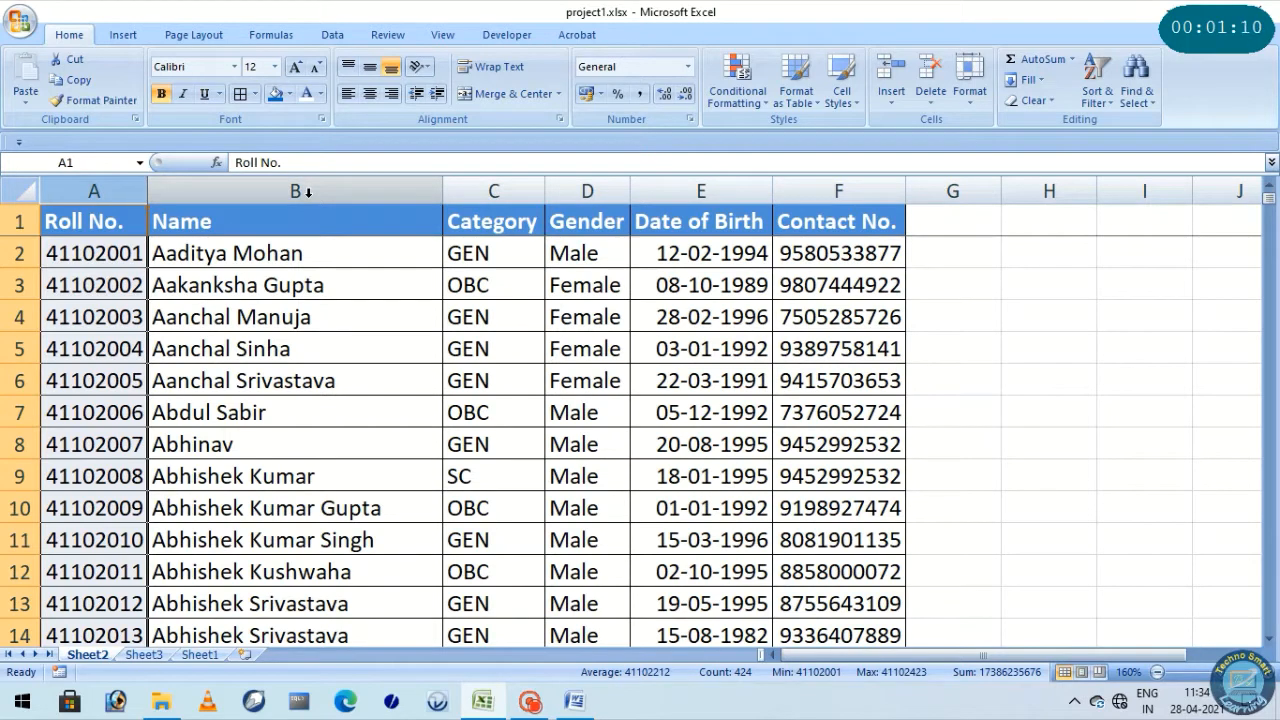
pyautogui.click(232, 190)
pyautogui.click(491, 188)
pyautogui.click(585, 188)
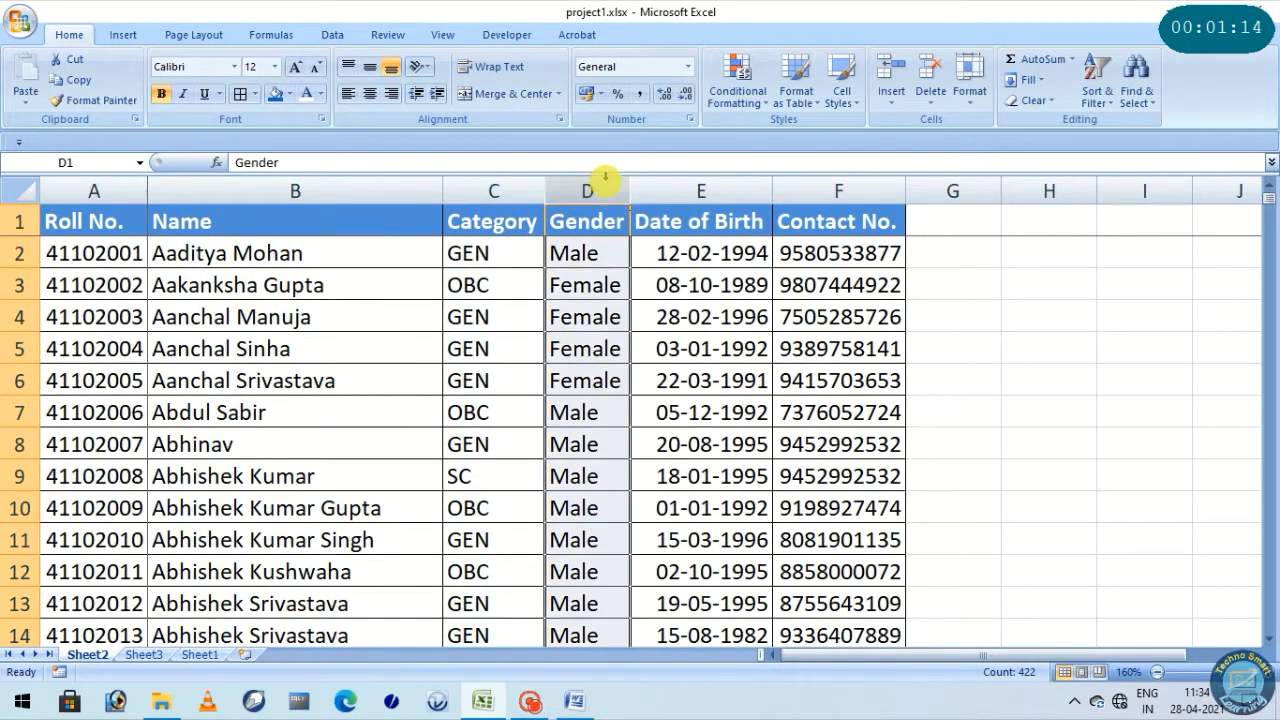
pyautogui.click(708, 182)
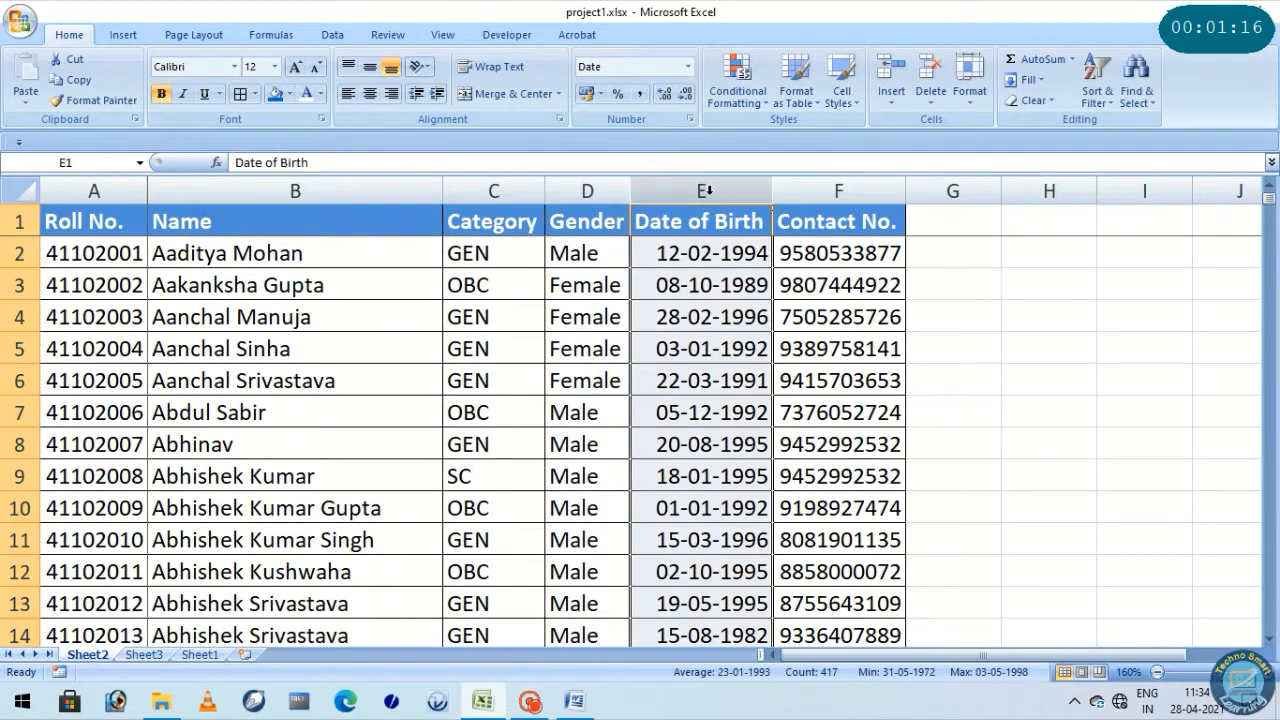
pyautogui.click(820, 187)
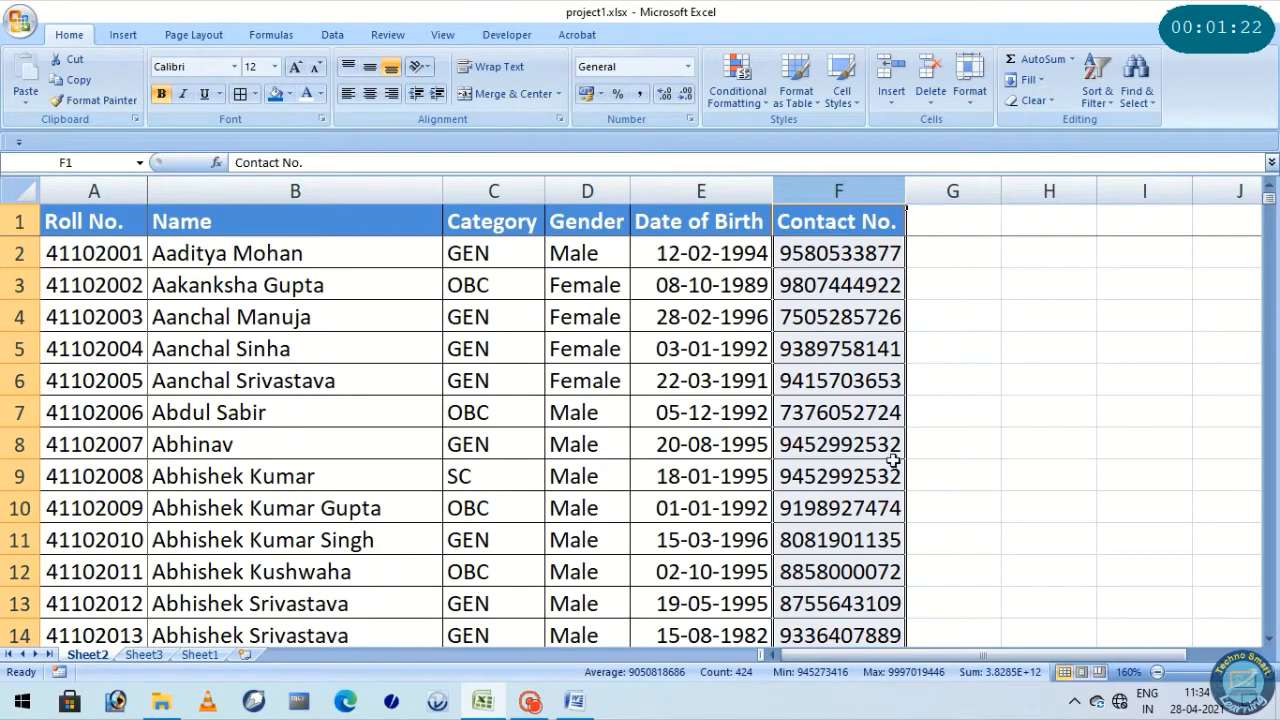
pyautogui.click(112, 190)
pyautogui.click(298, 190)
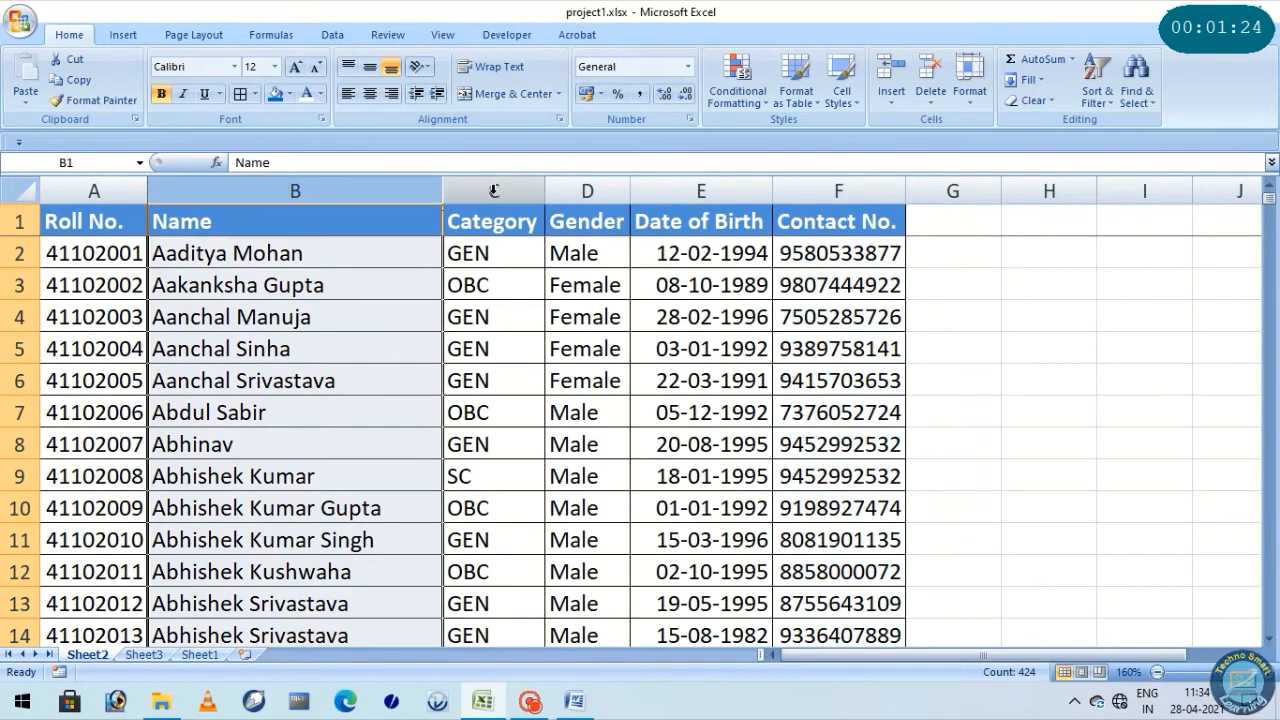
pyautogui.click(493, 190)
pyautogui.click(587, 190)
pyautogui.click(701, 190)
pyautogui.click(812, 175)
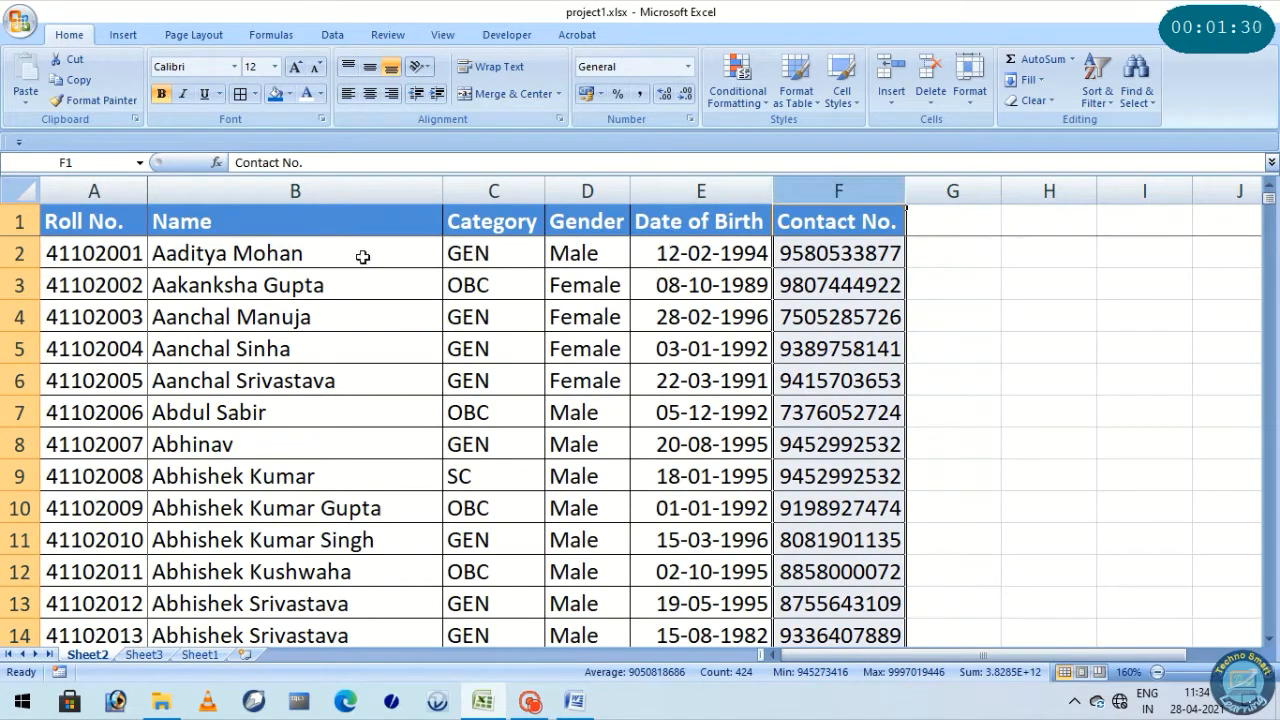
# Examine the individual roll numbers in column A and the detail columns B to F beside them
pyautogui.click(108, 255)
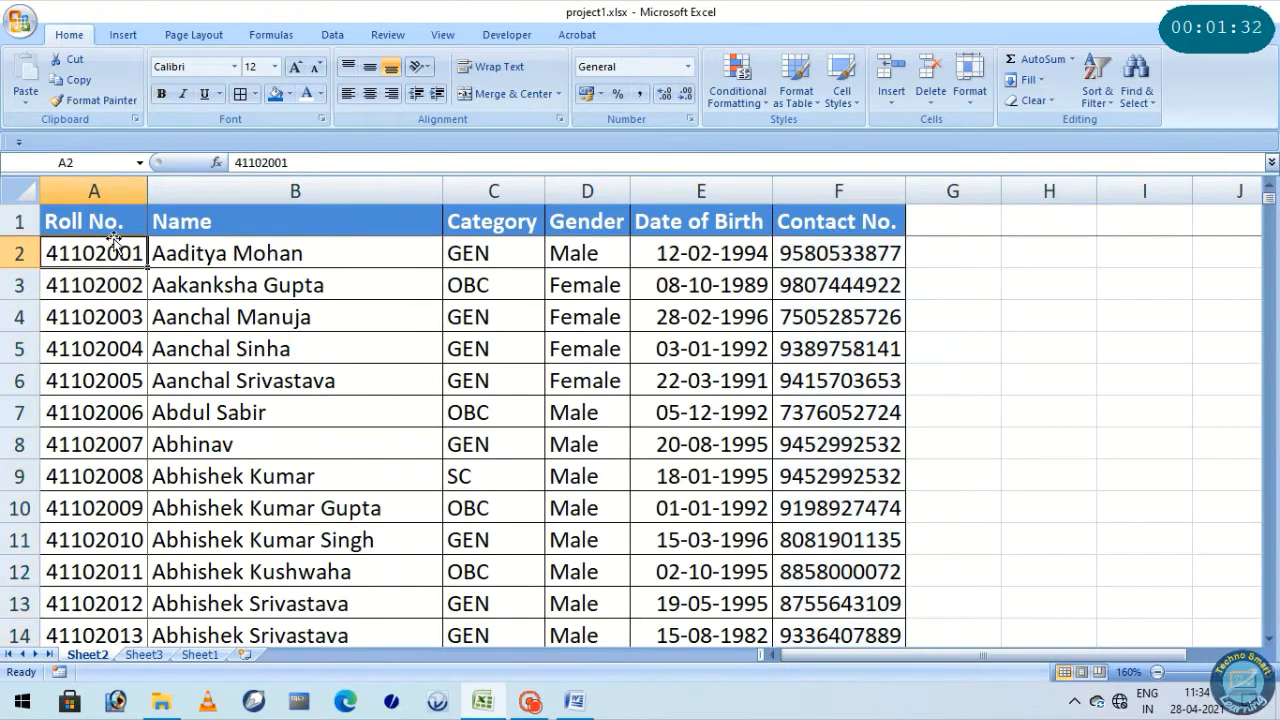
pyautogui.click(104, 209)
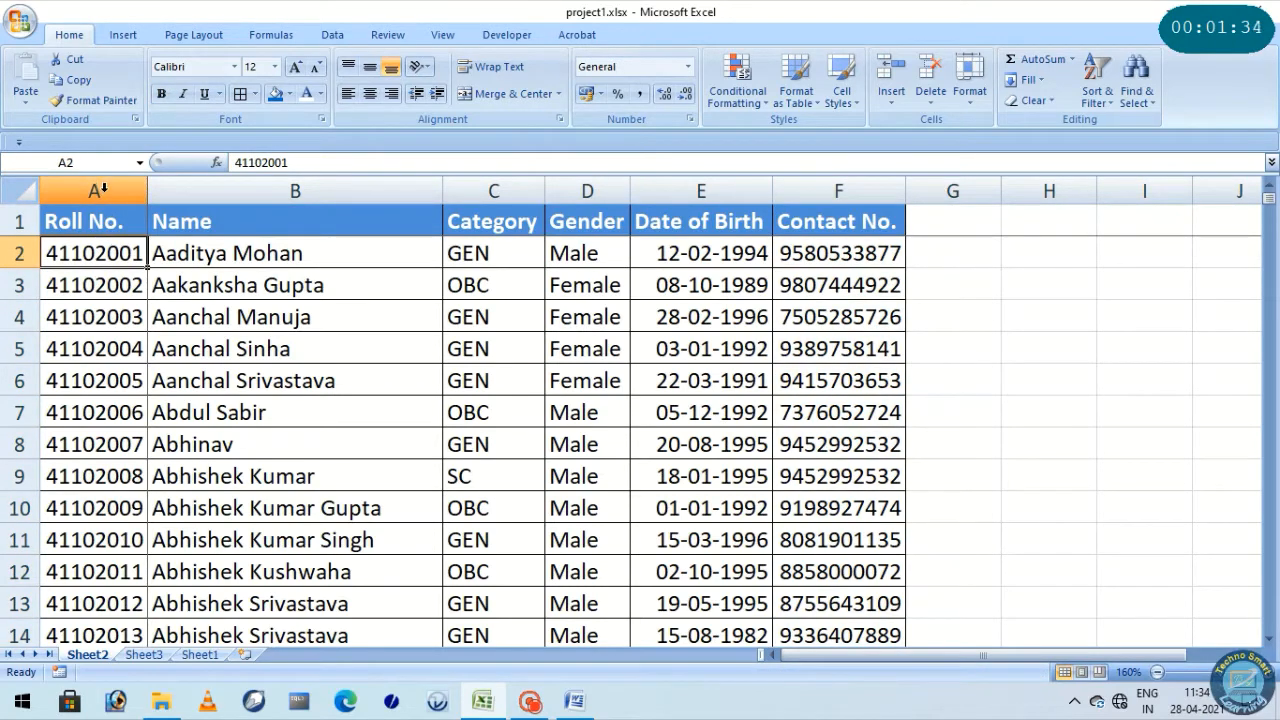
pyautogui.click(105, 191)
pyautogui.click(110, 252)
pyautogui.click(110, 284)
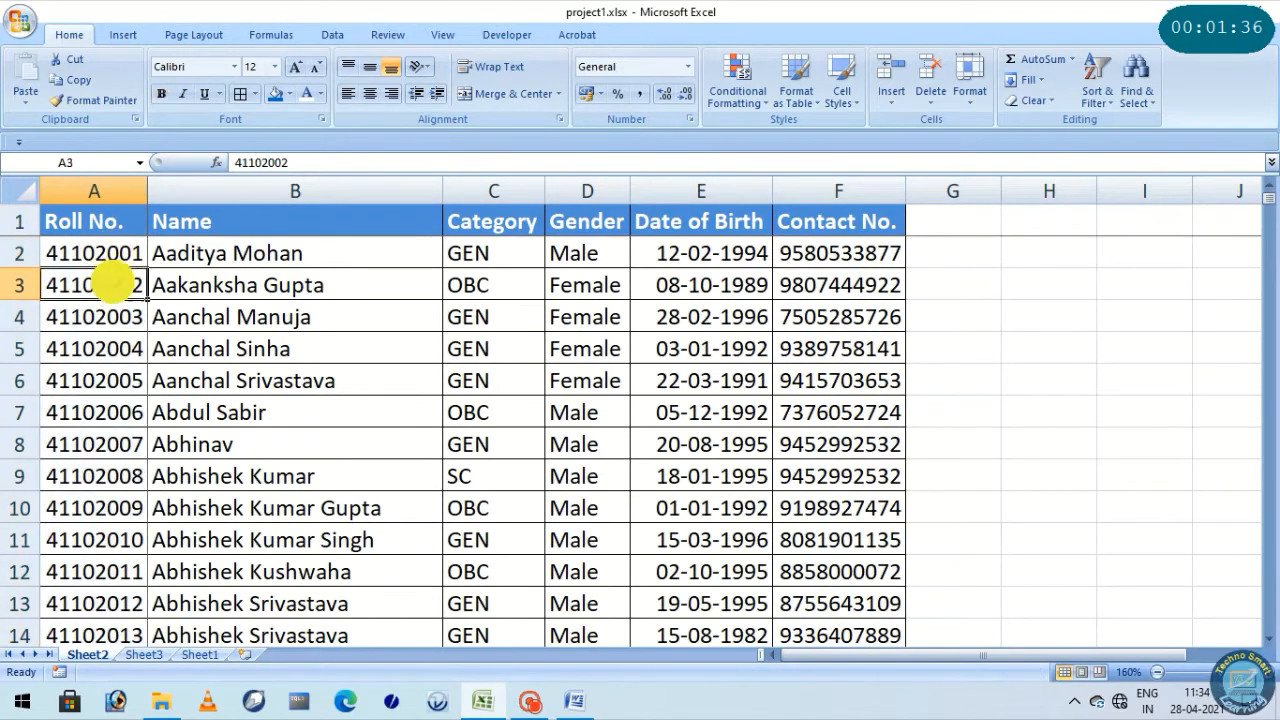
pyautogui.click(112, 314)
pyautogui.click(112, 343)
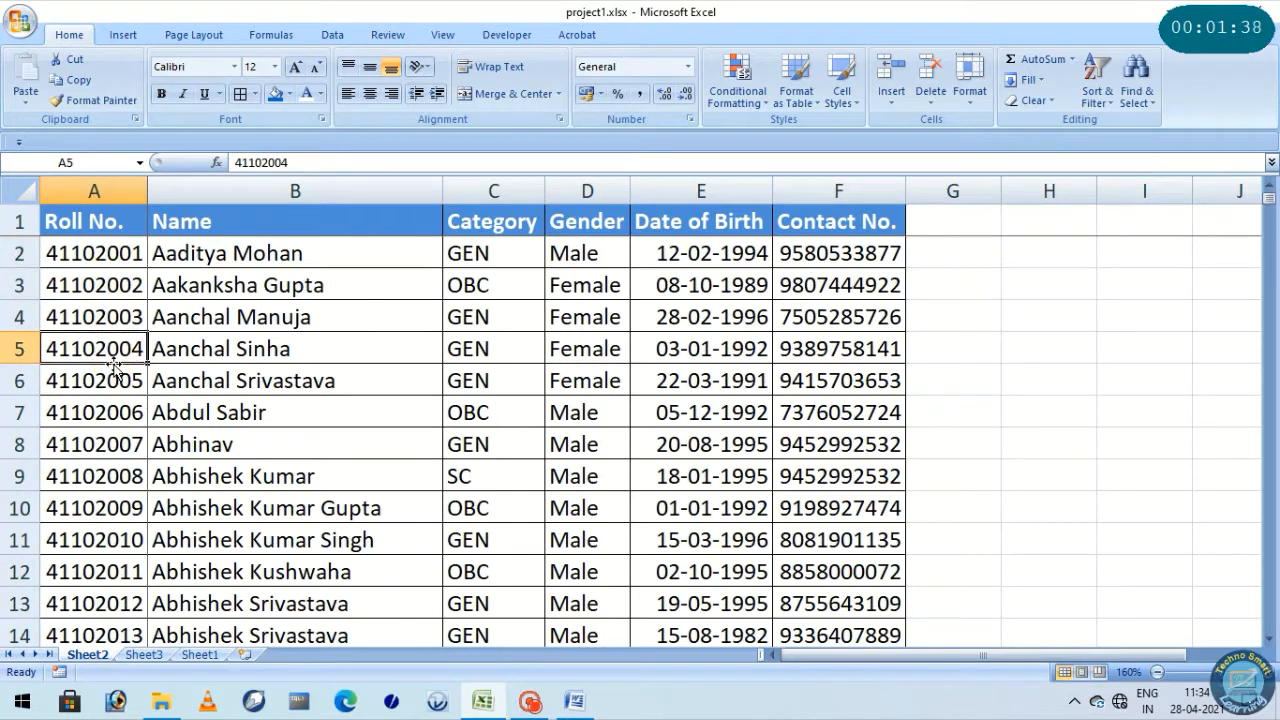
pyautogui.click(126, 408)
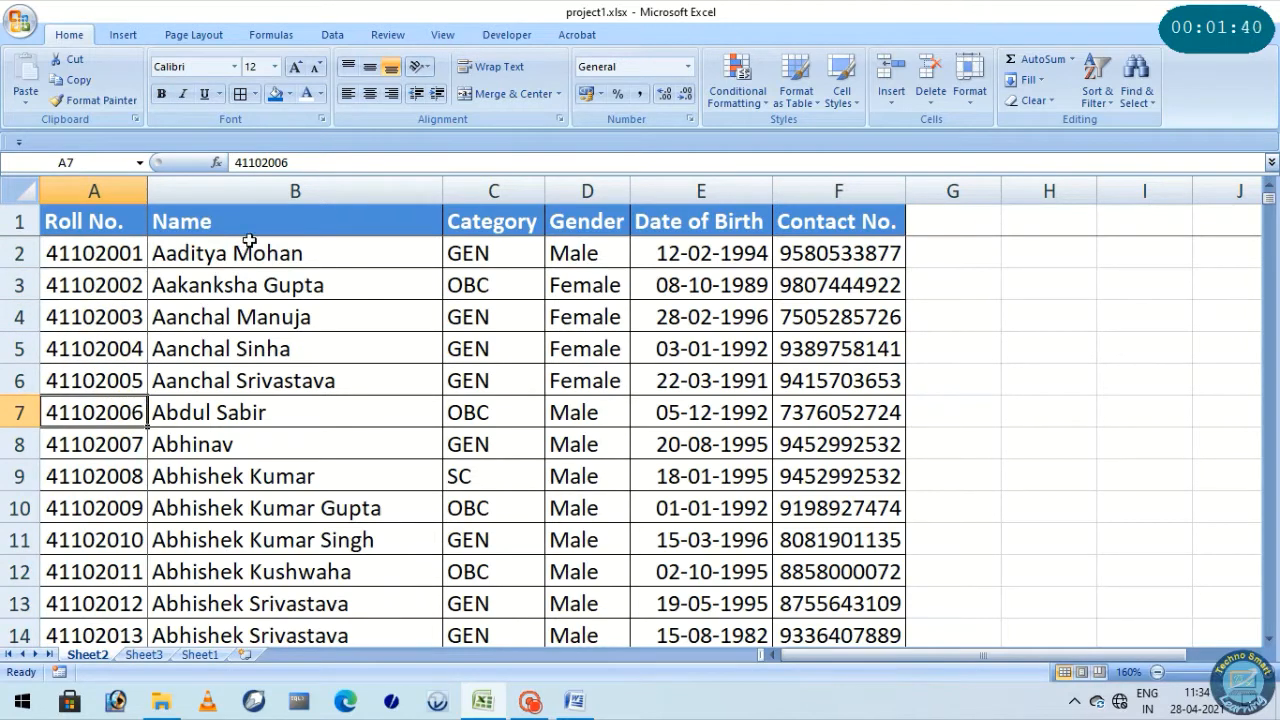
pyautogui.moveTo(297, 188); pyautogui.dragTo(852, 190)
pyautogui.click(420, 283)
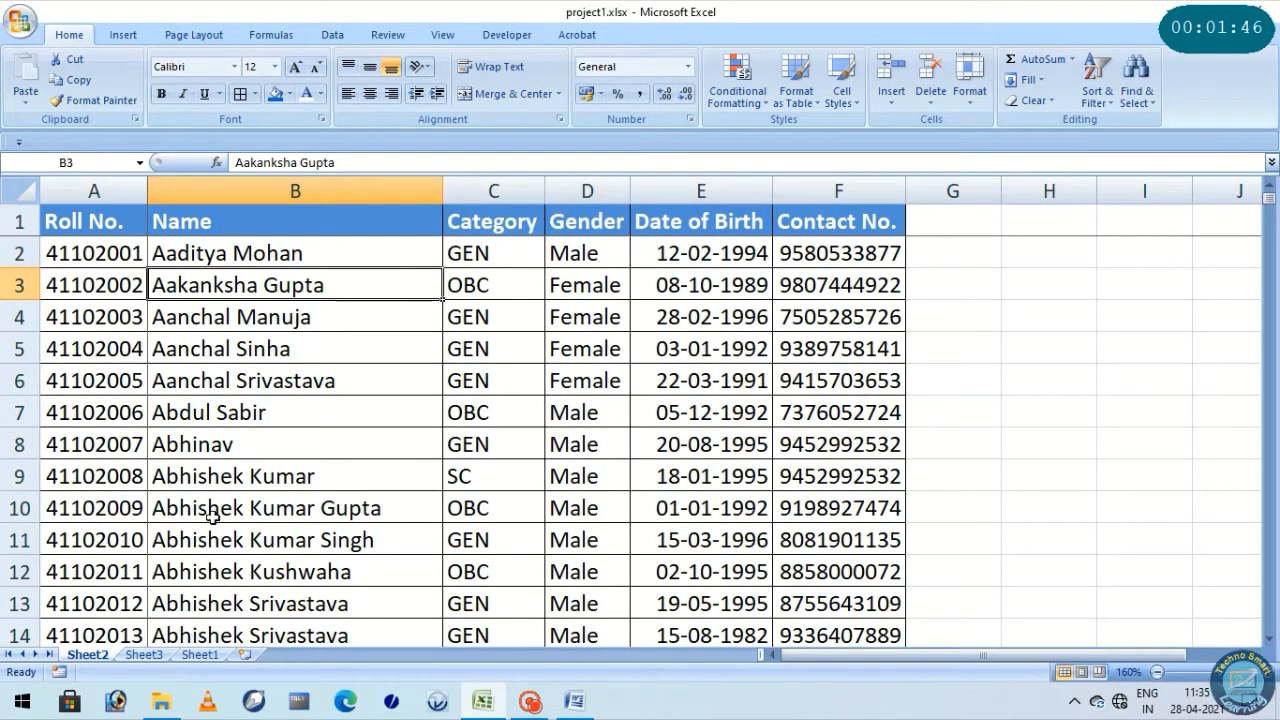
# Examine the Sheet3 search page, with its roll number input and result cells C5:C9, against Sheet2's source columns A to F
pyautogui.click(143, 654)
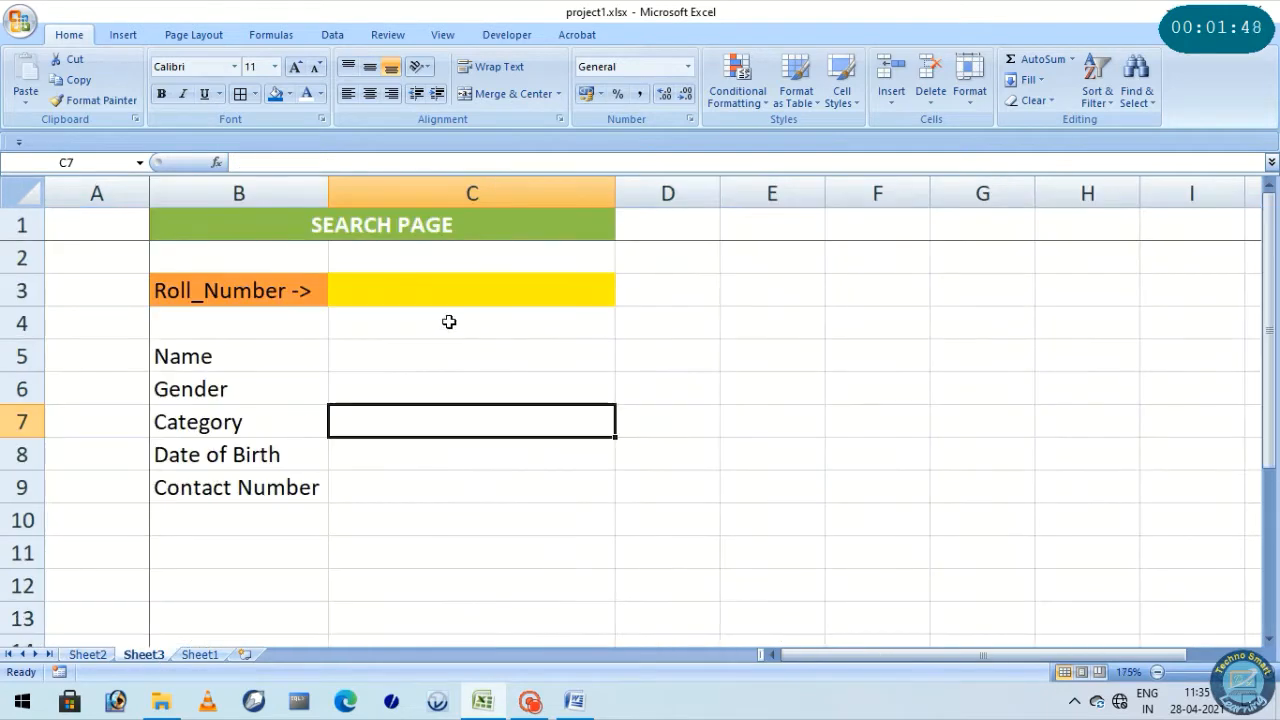
pyautogui.click(407, 230)
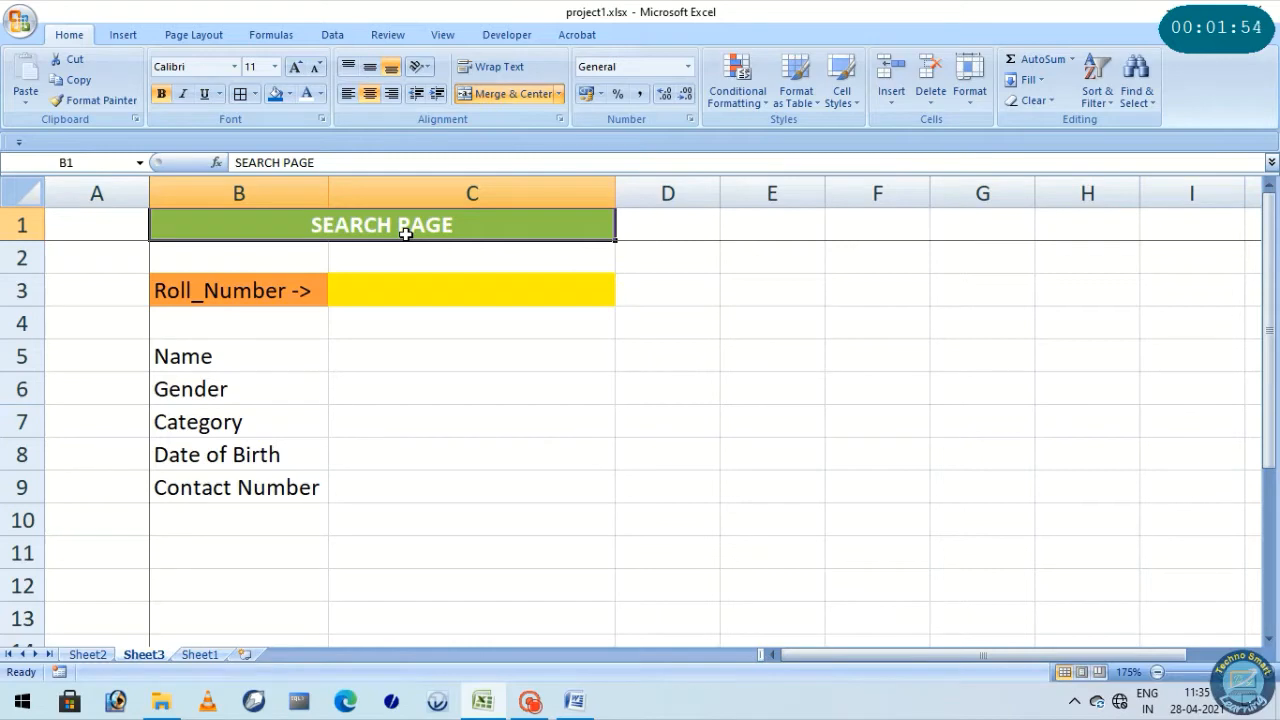
pyautogui.click(252, 291)
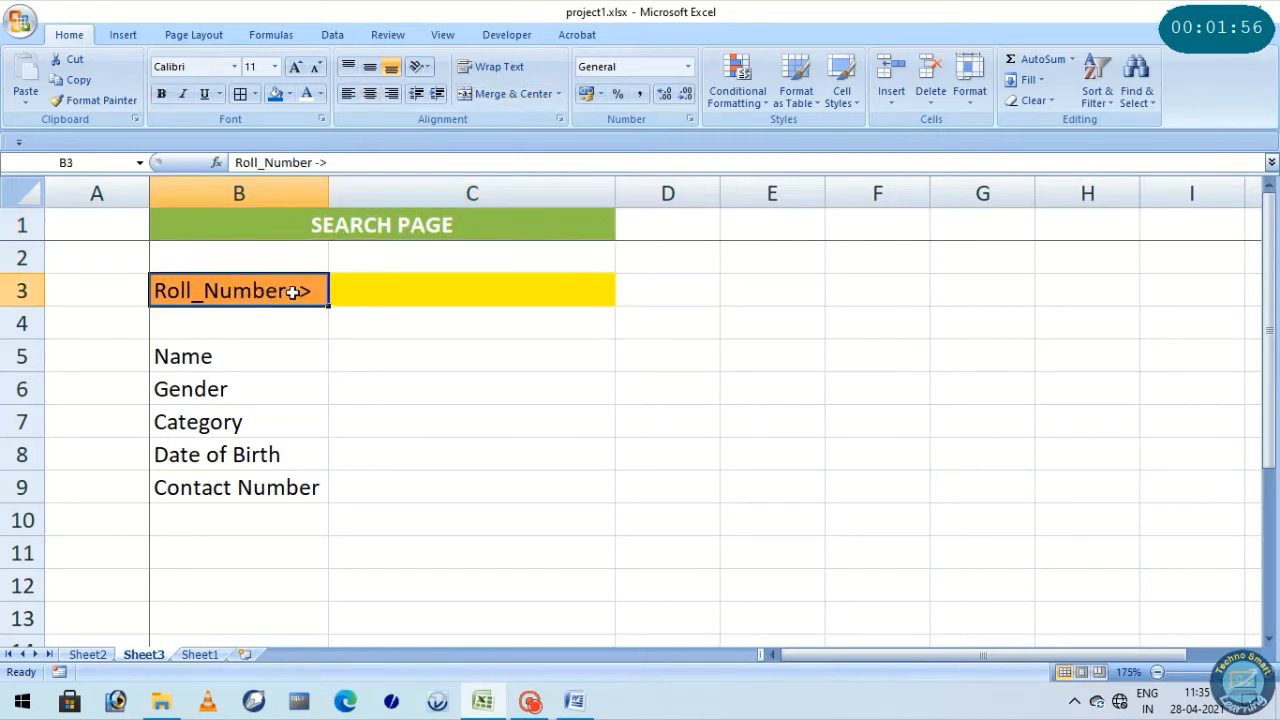
pyautogui.click(370, 291)
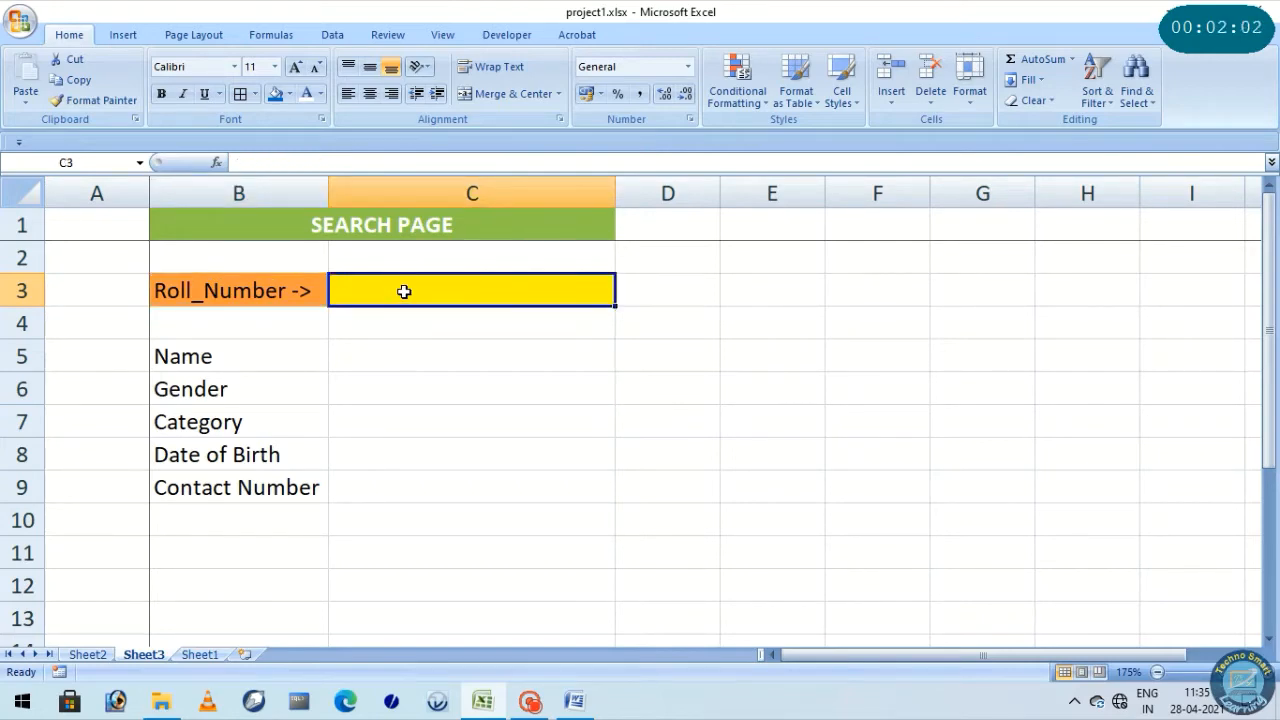
pyautogui.click(398, 352)
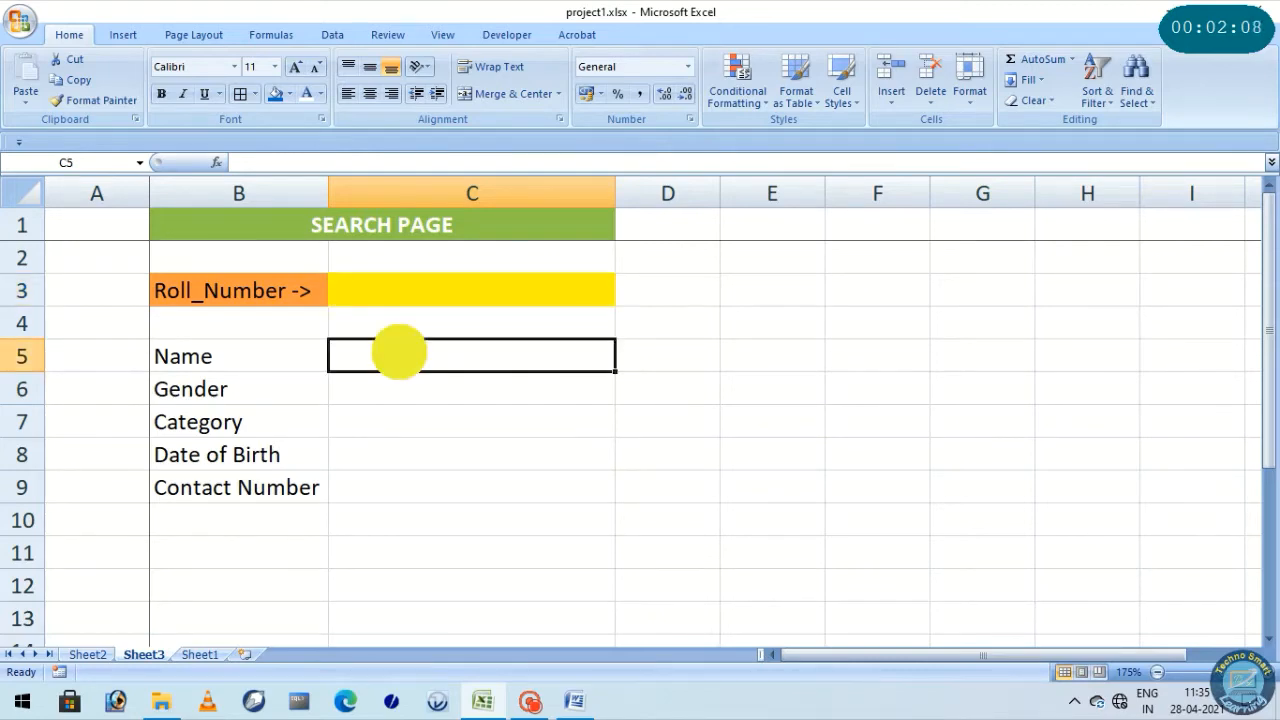
pyautogui.click(398, 387)
pyautogui.click(394, 416)
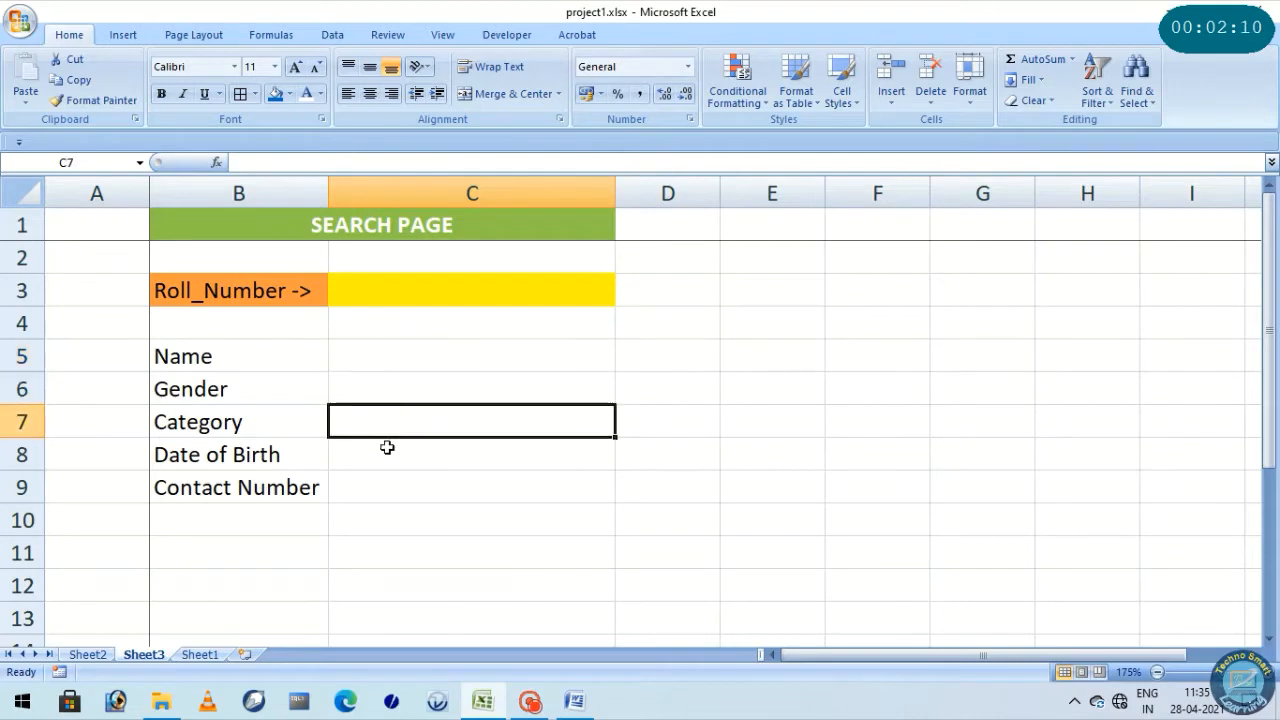
pyautogui.click(380, 452)
pyautogui.click(380, 487)
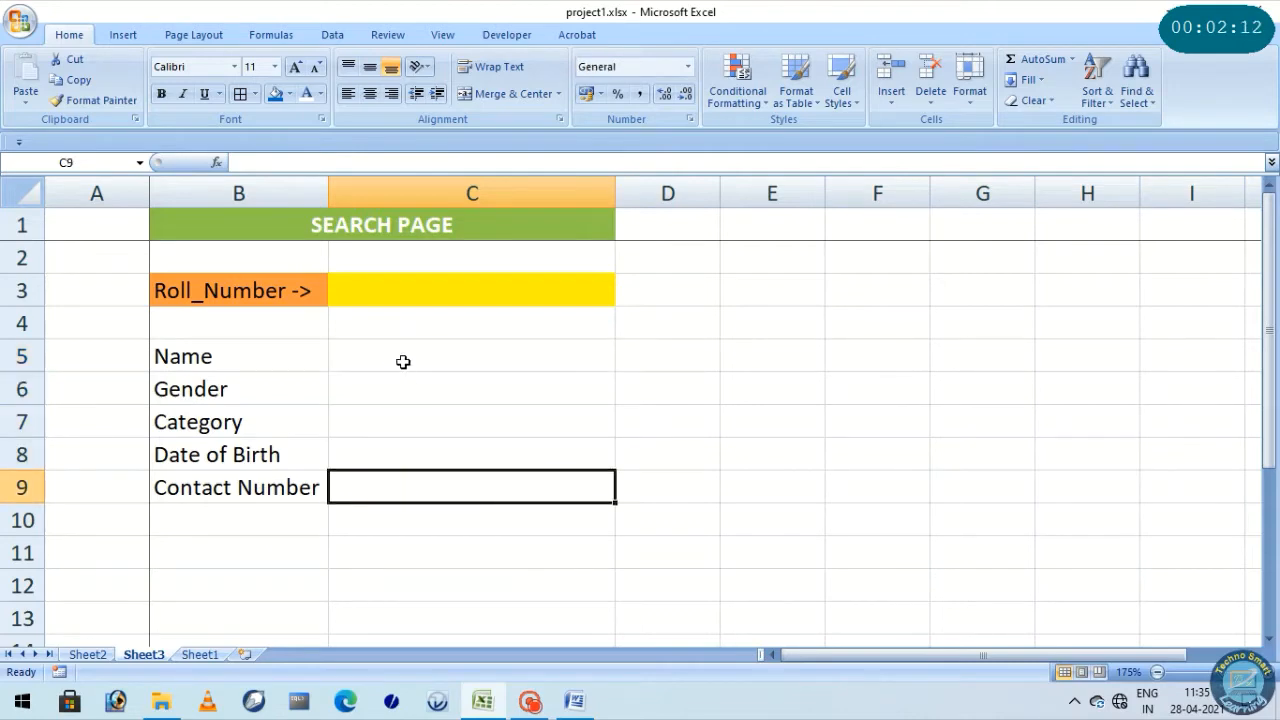
pyautogui.moveTo(403, 358); pyautogui.dragTo(403, 489)
pyautogui.click(448, 540)
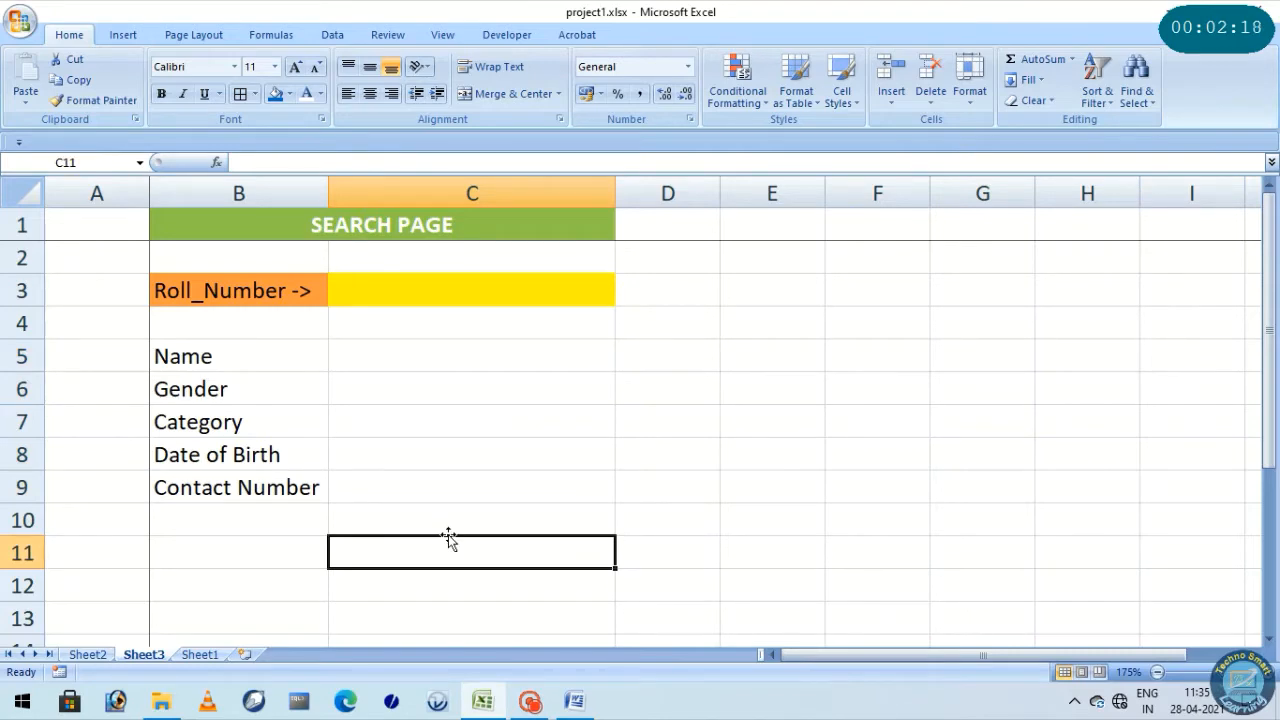
pyautogui.click(89, 656)
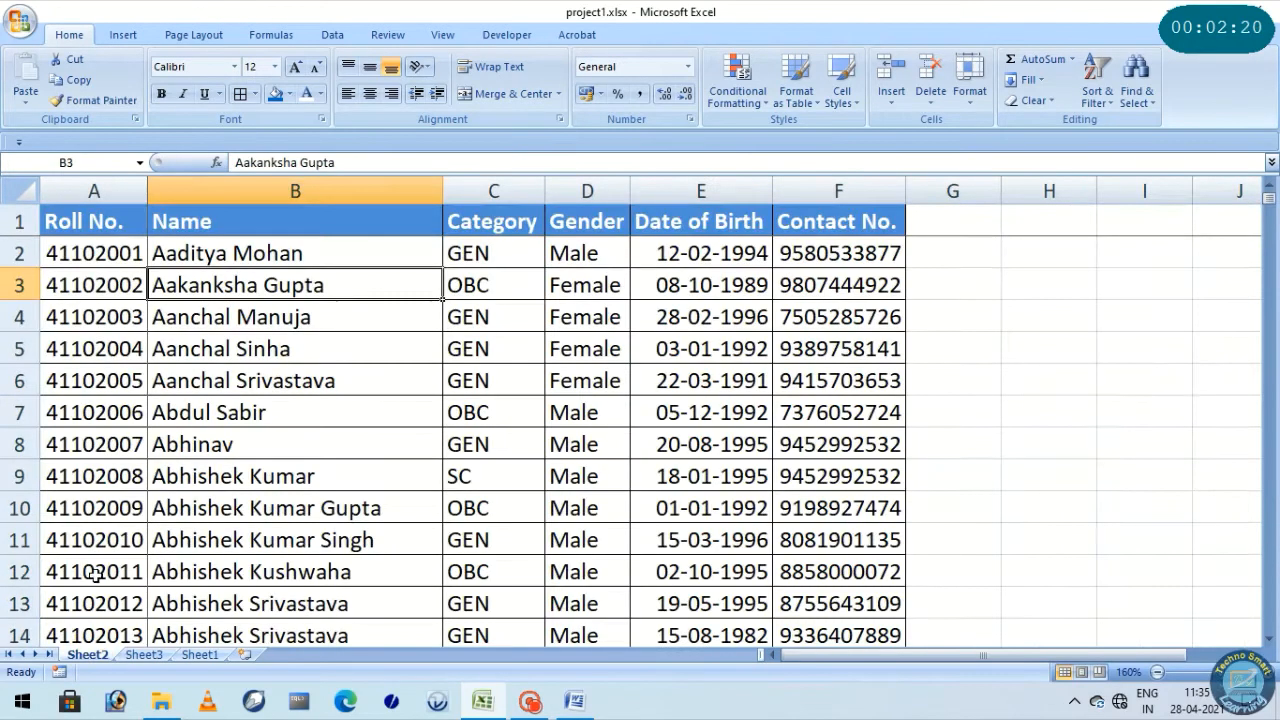
pyautogui.moveTo(80, 189); pyautogui.dragTo(800, 189)
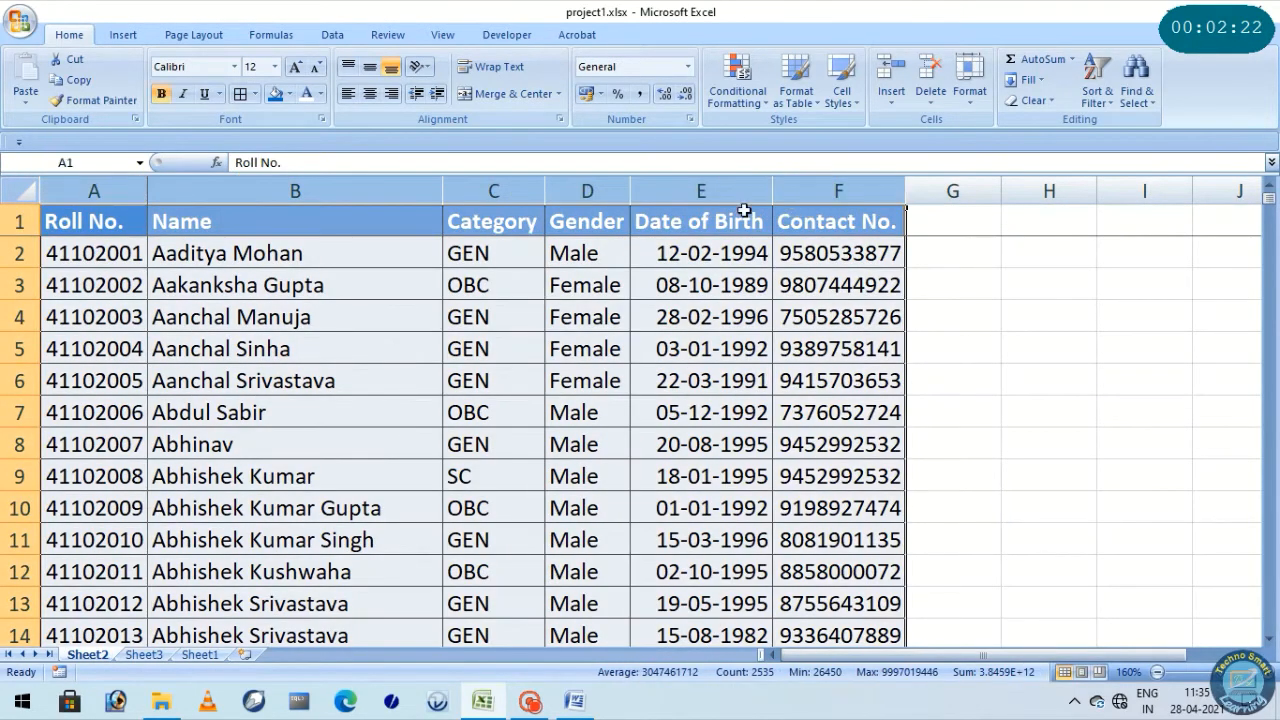
pyautogui.click(532, 230)
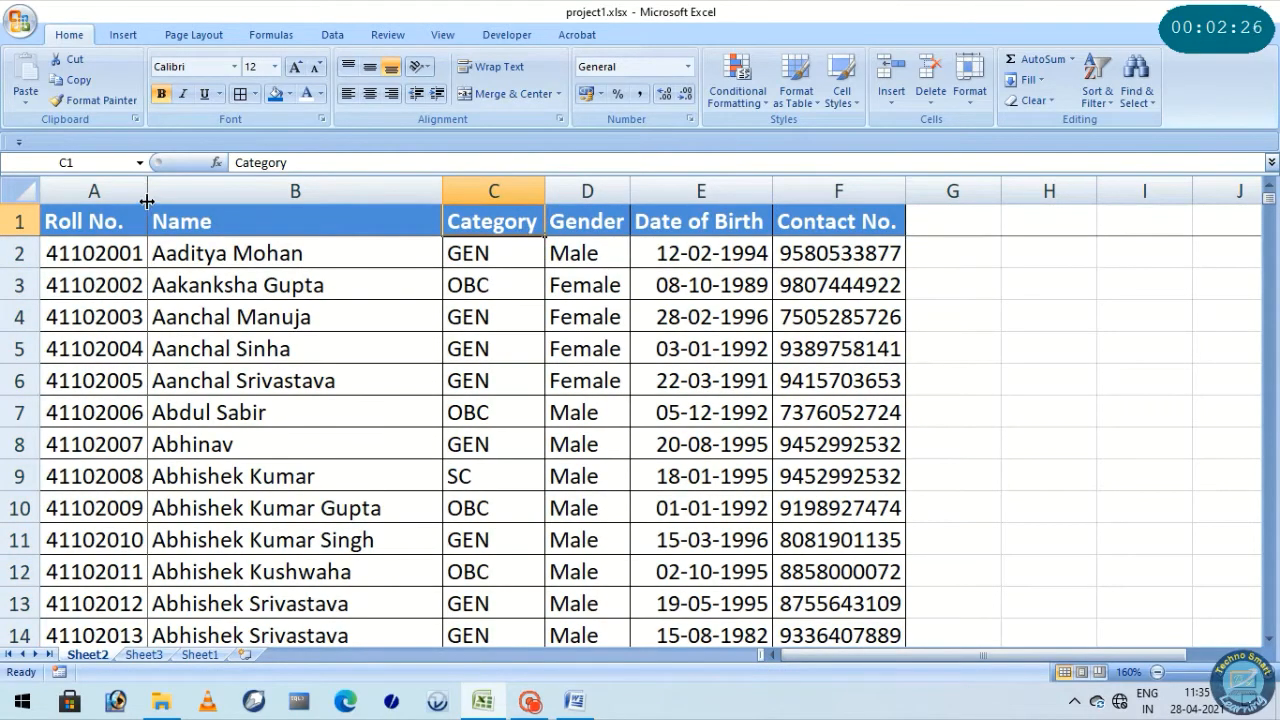
pyautogui.click(150, 656)
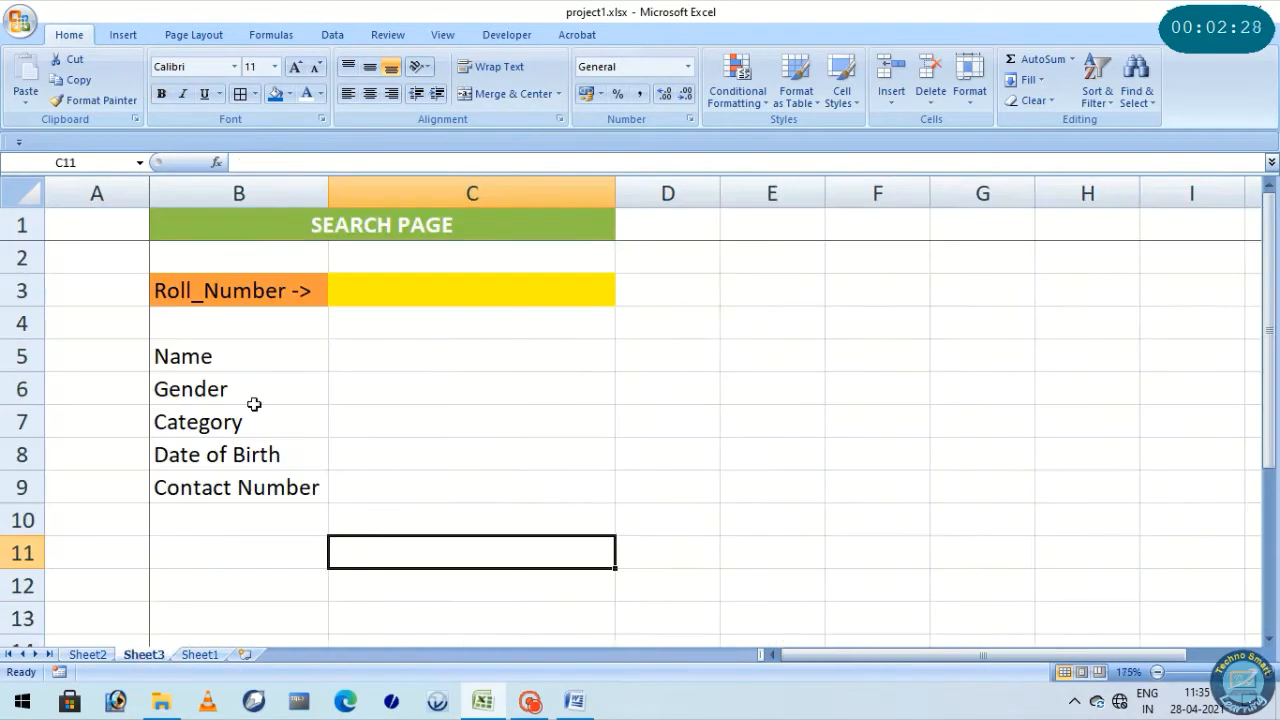
# Enter the roll number of the first student, listed in Sheet2 cell A2, in the yellow input cell C3 on Sheet3
pyautogui.click(385, 288)
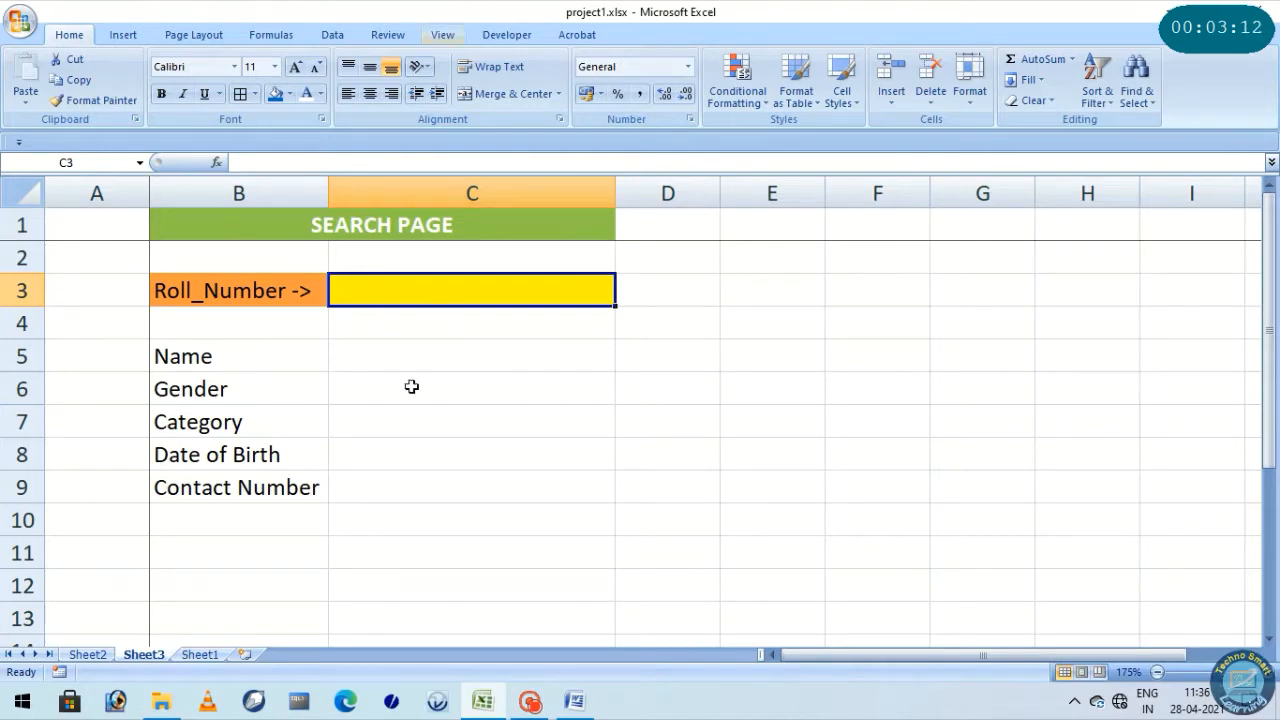
pyautogui.click(87, 654)
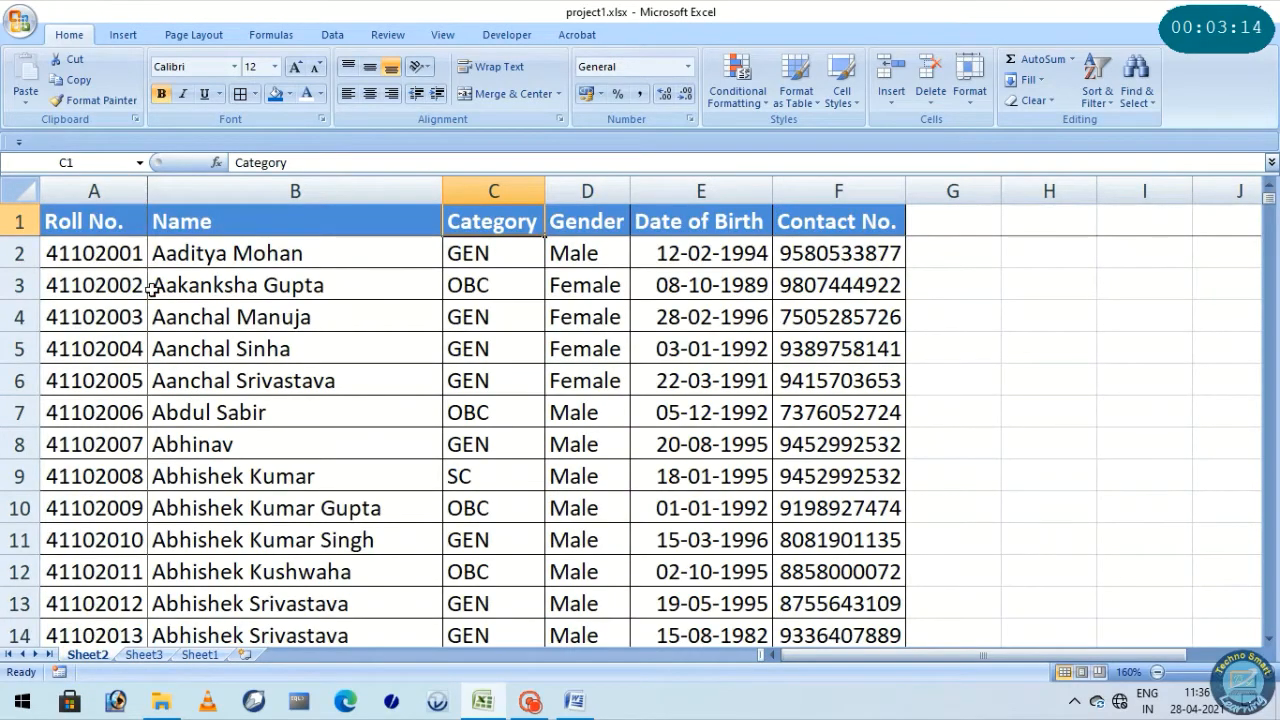
pyautogui.click(100, 254)
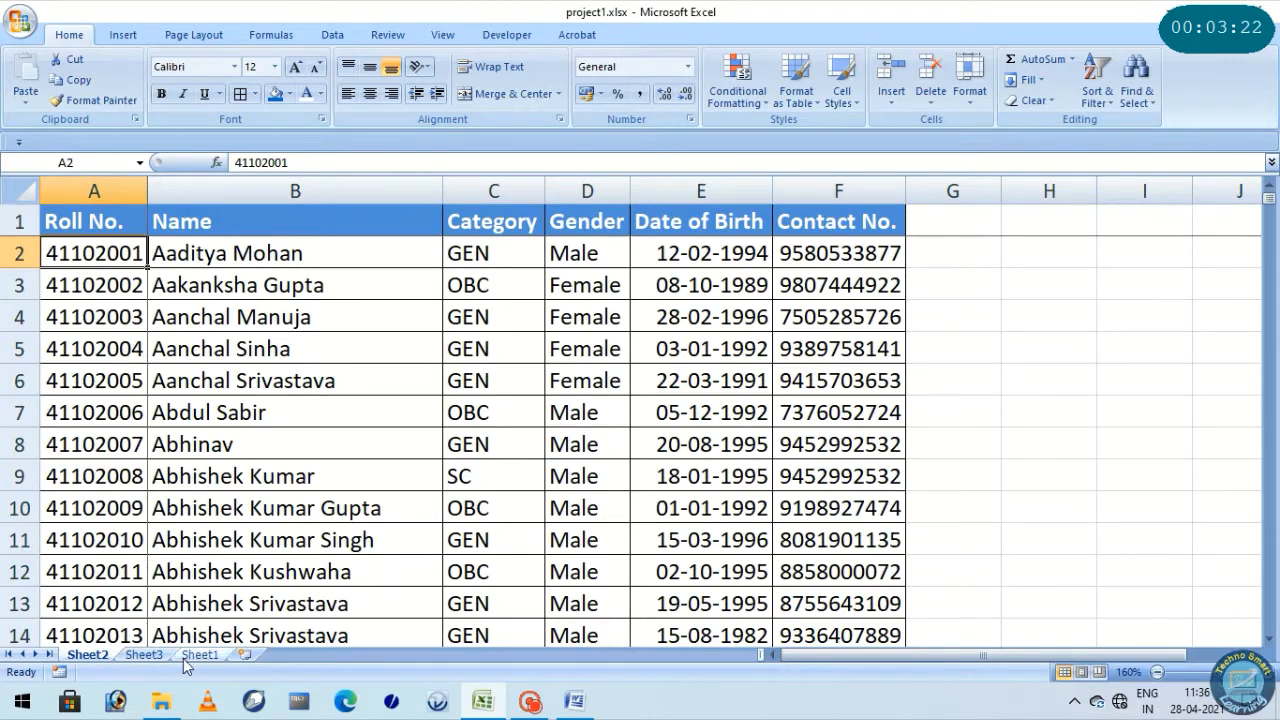
pyautogui.click(150, 656)
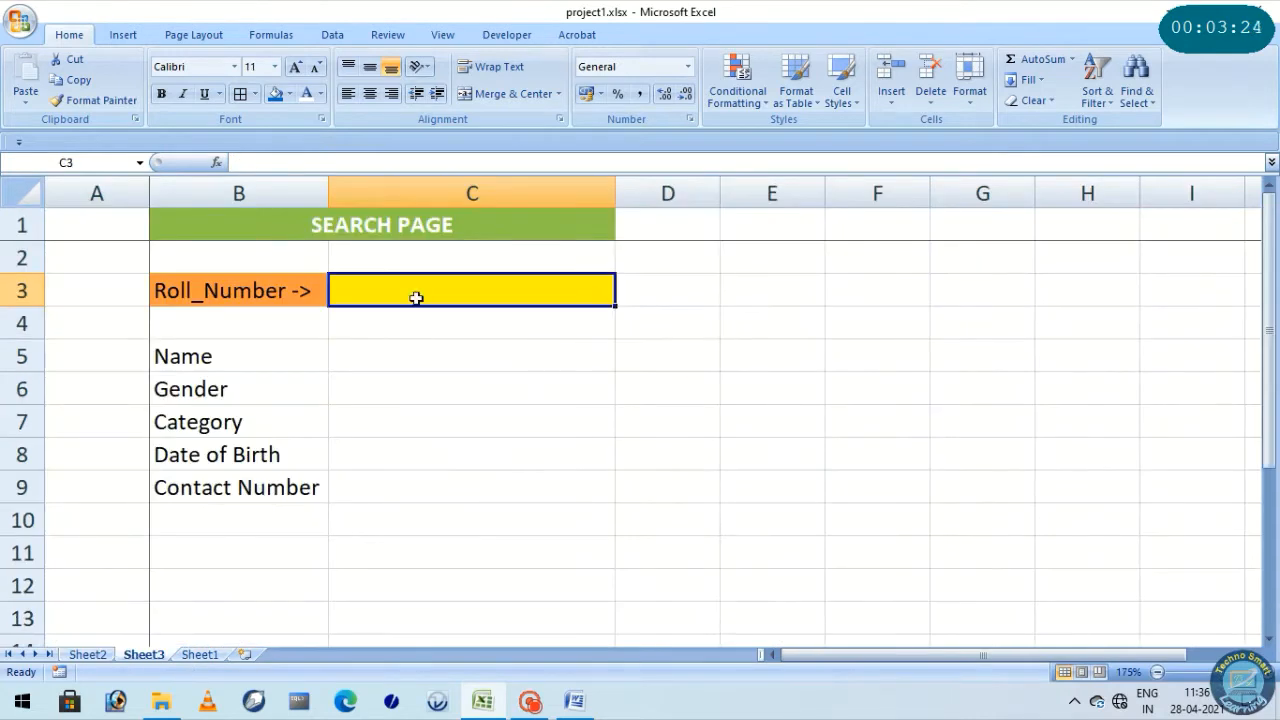
pyautogui.write('1')
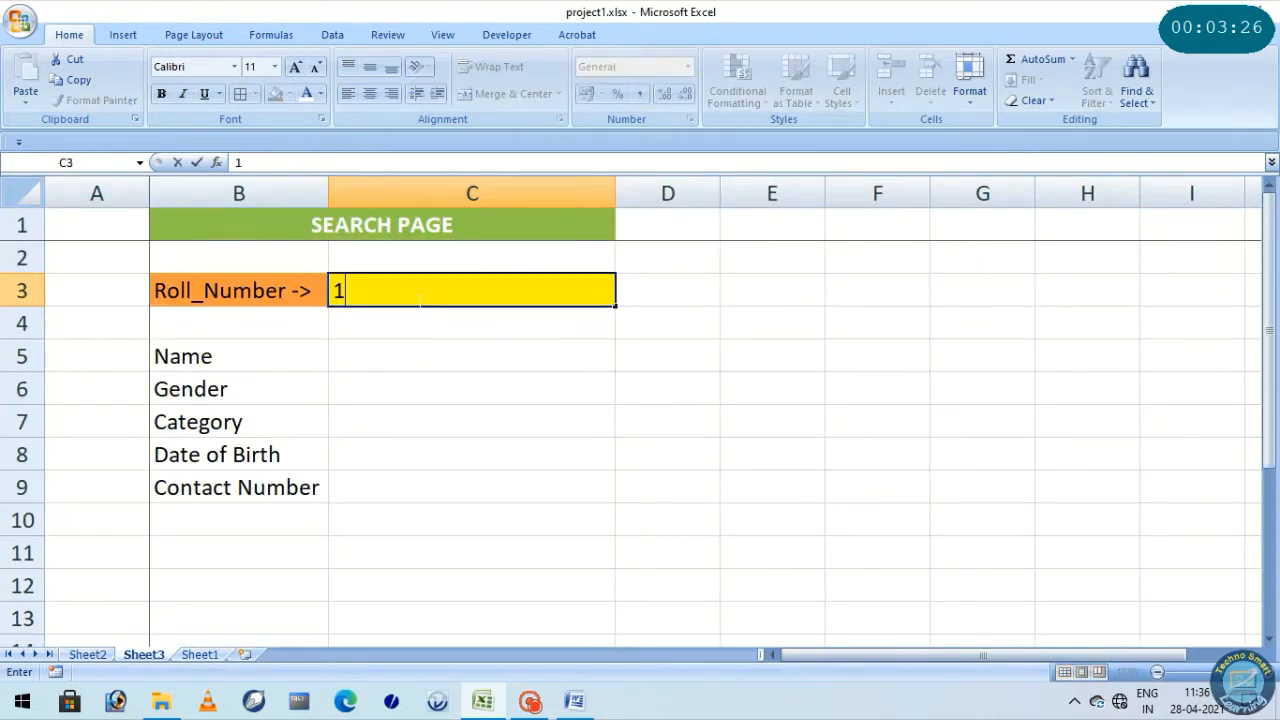
pyautogui.press('BackSpace')
pyautogui.write('41102001')
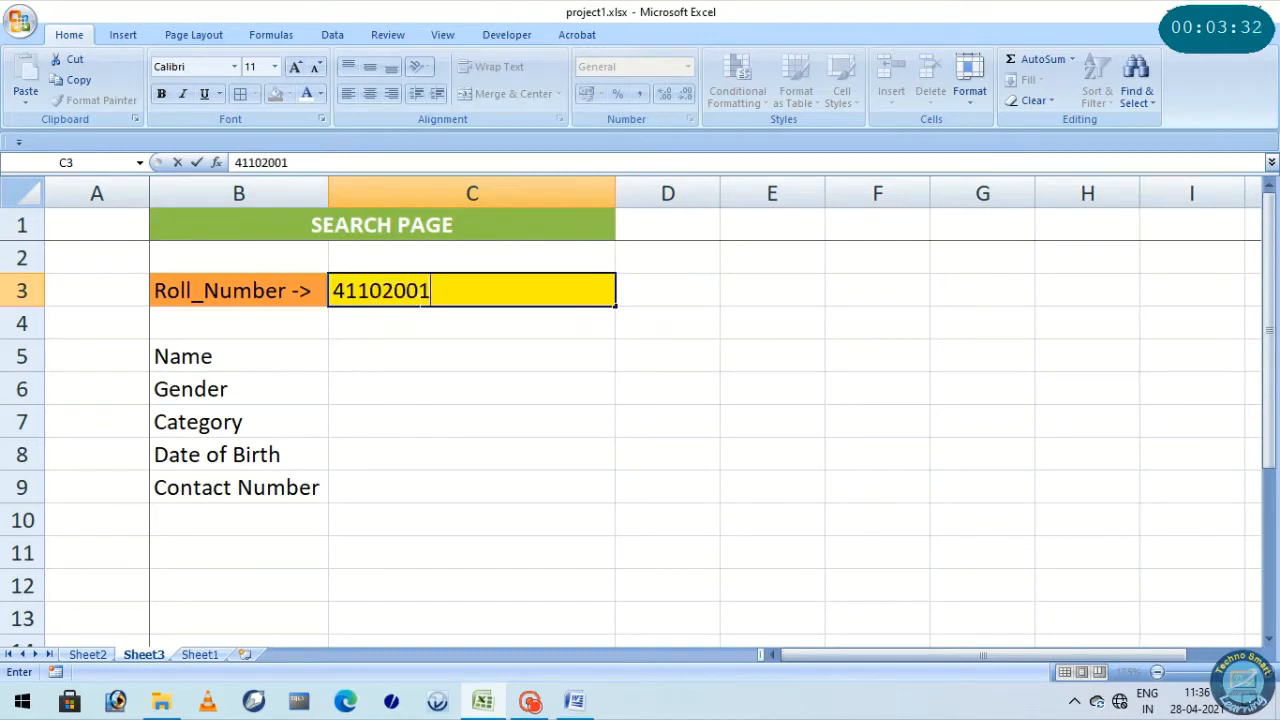
pyautogui.click(423, 357)
pyautogui.click(423, 395)
pyautogui.click(423, 420)
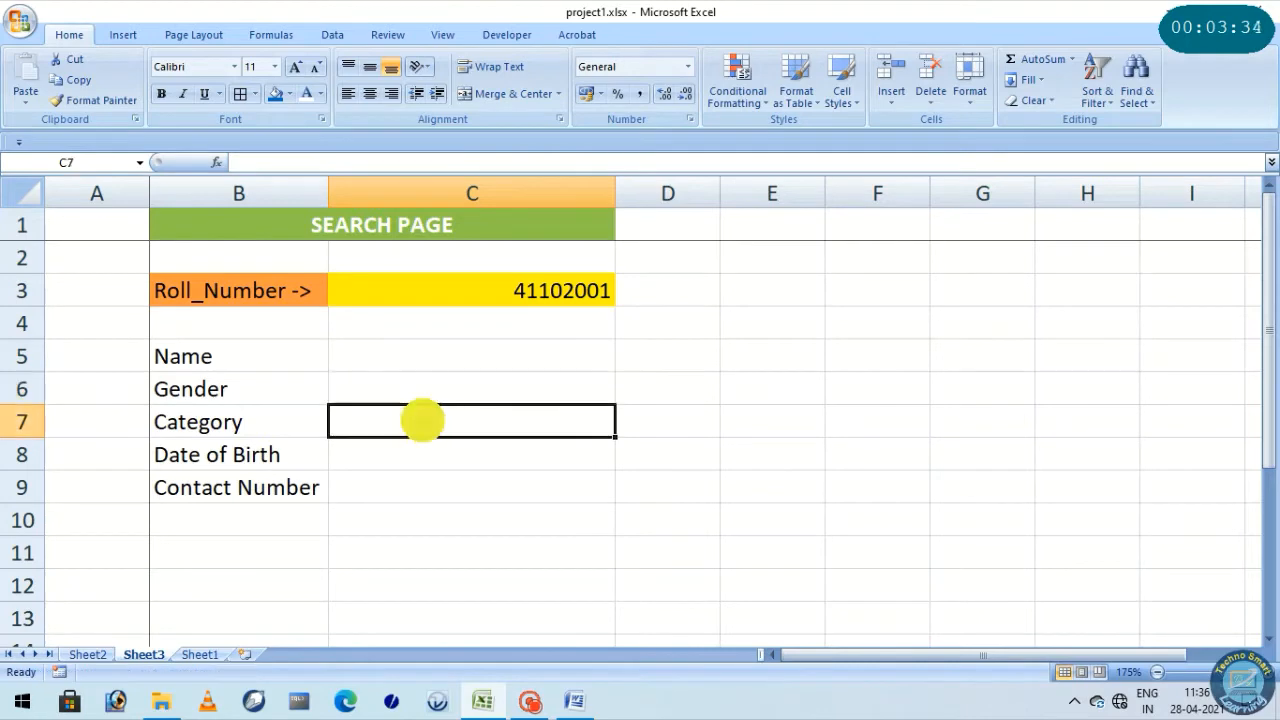
pyautogui.click(423, 365)
pyautogui.click(425, 421)
pyautogui.click(428, 487)
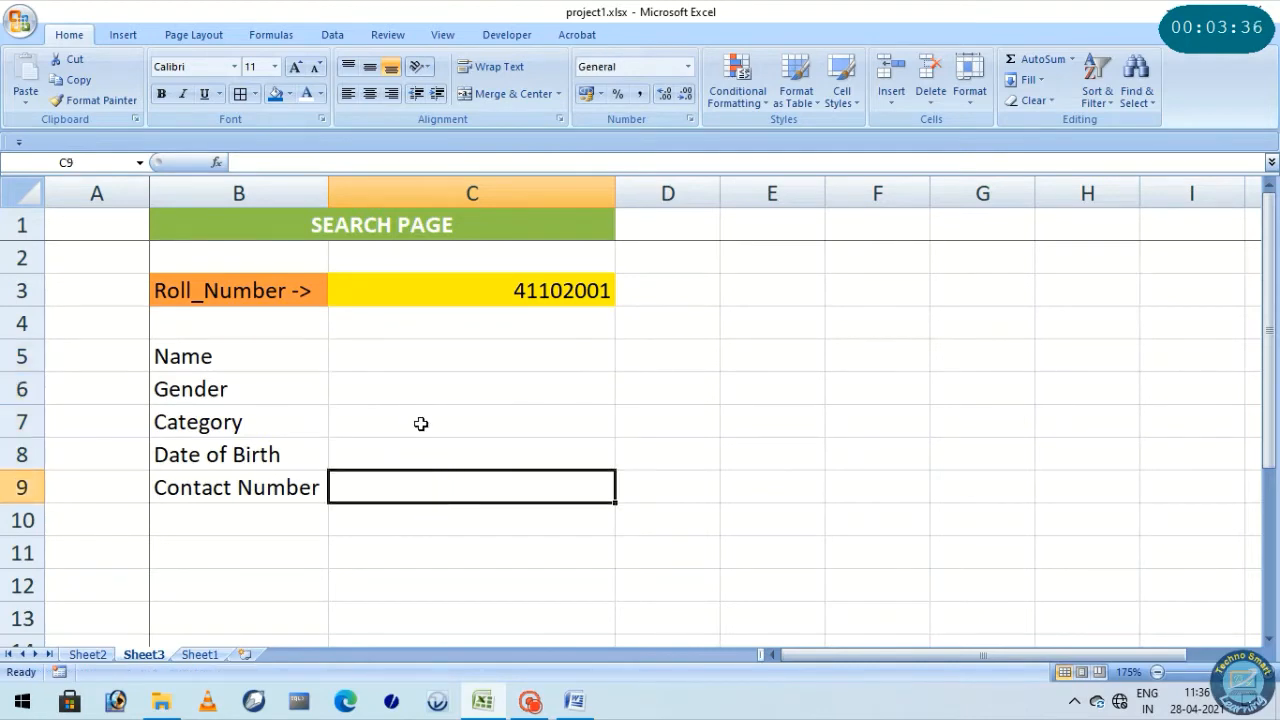
# Begin a VLOOKUP formula in the Name result cell C5, using the roll number cell C3 as the lookup value
pyautogui.click(418, 372)
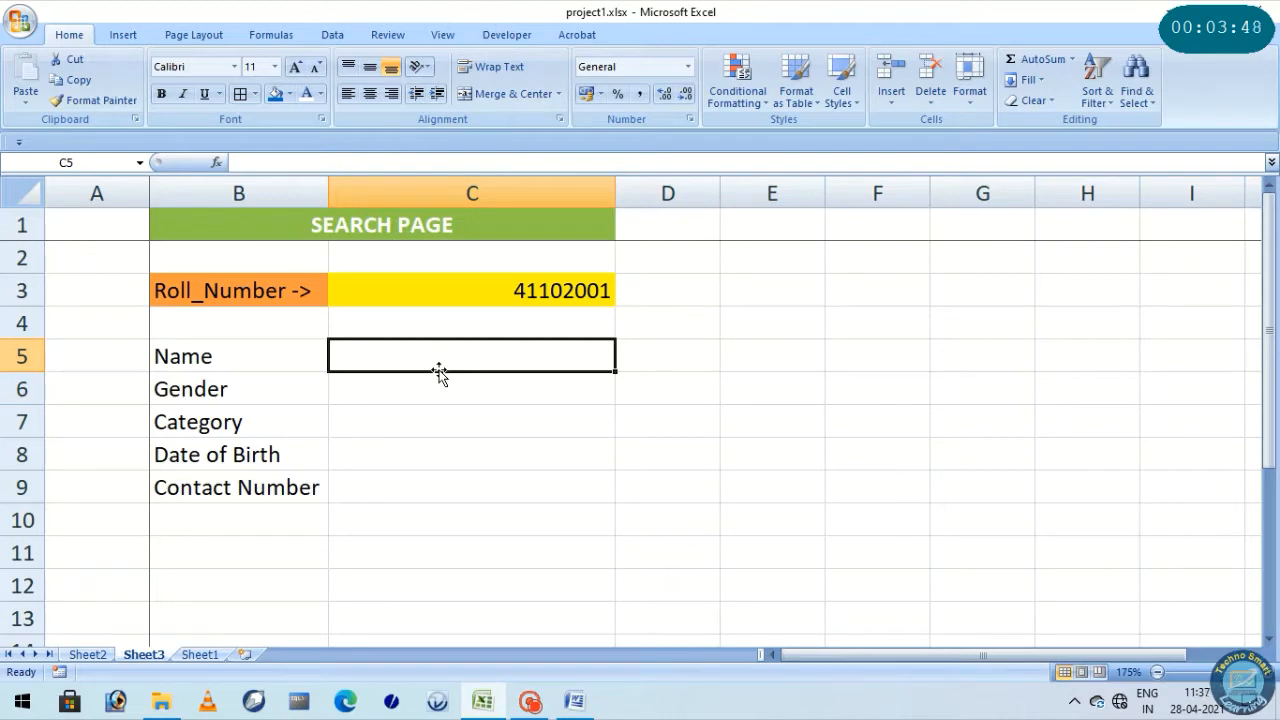
pyautogui.write('=')
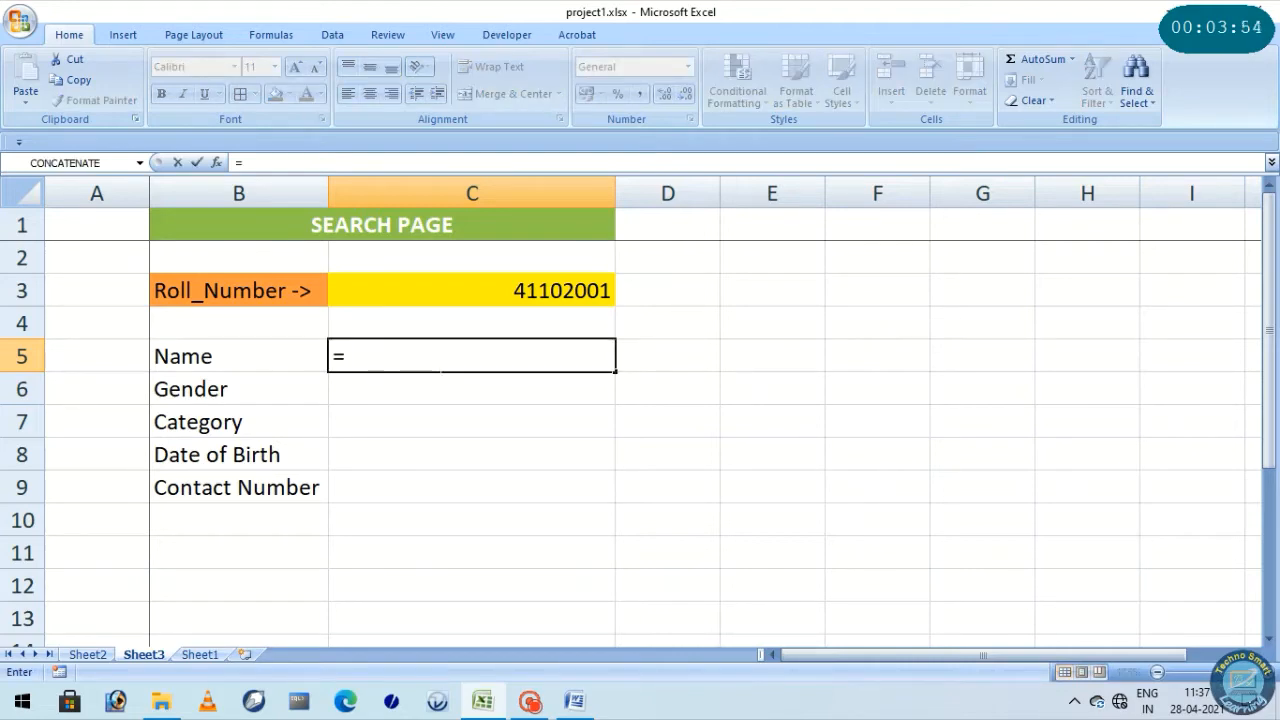
pyautogui.write('vlu')
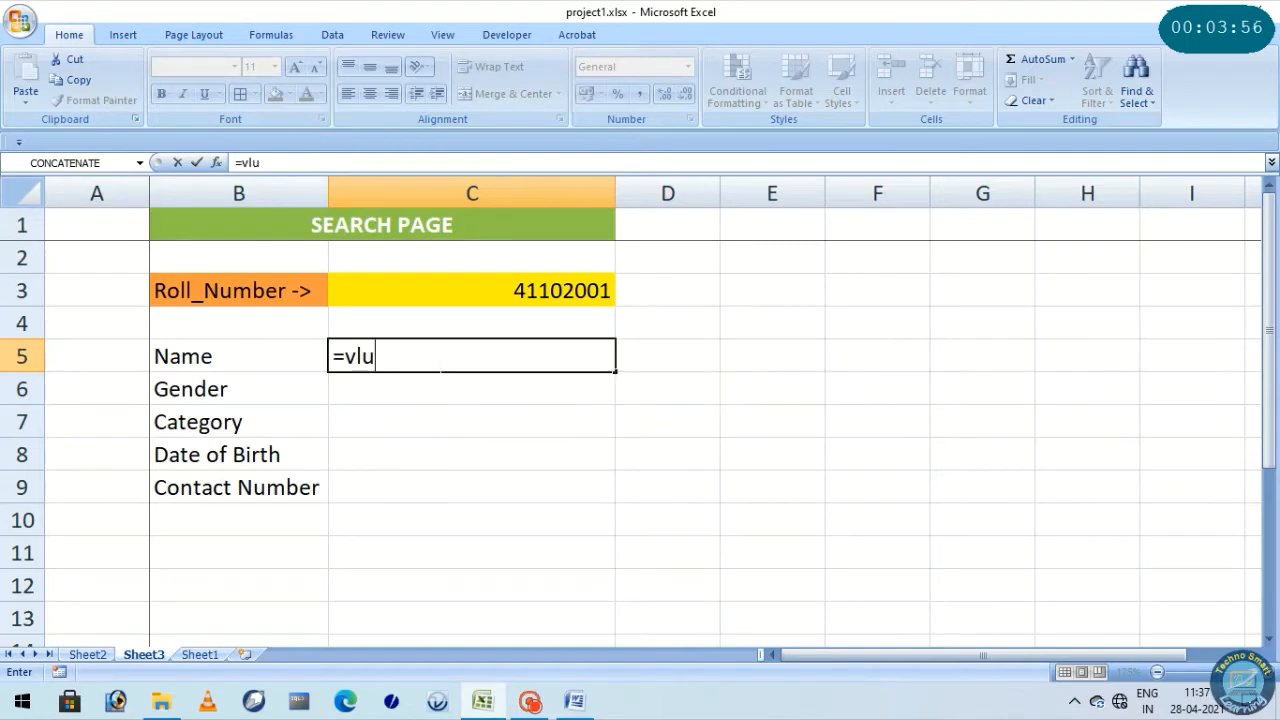
pyautogui.press('BackSpace')
pyautogui.write('oo')
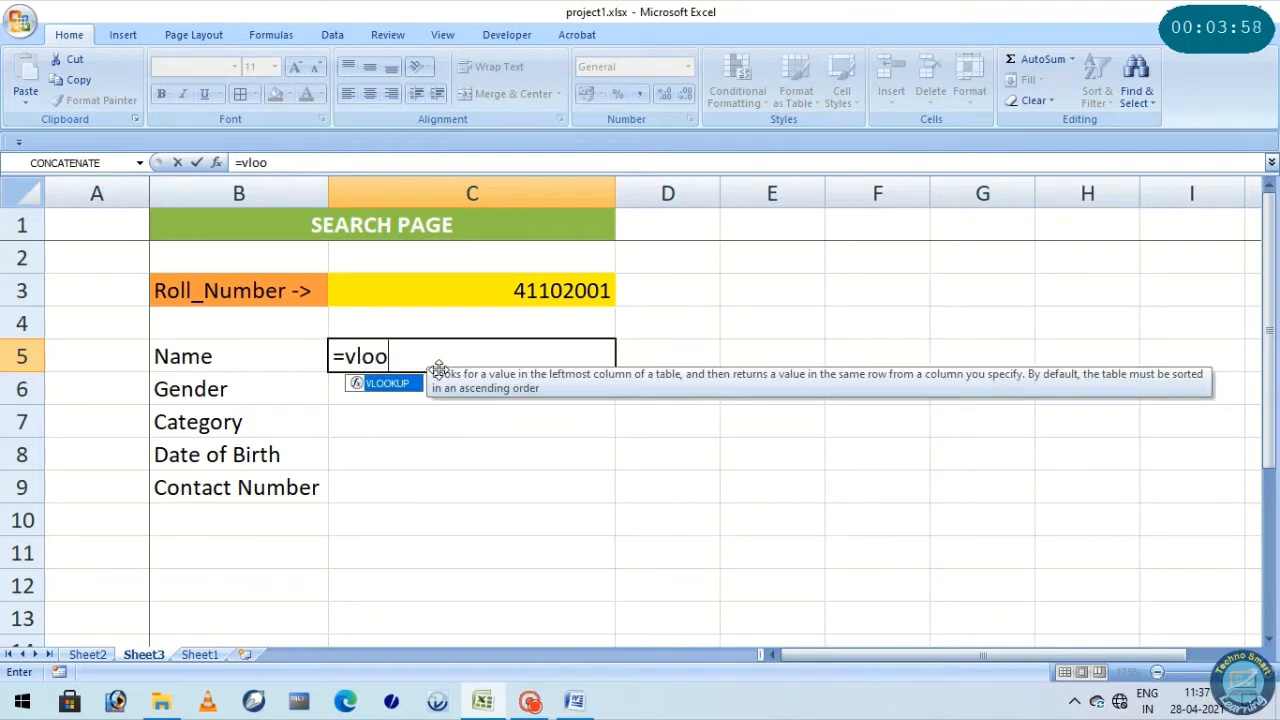
pyautogui.write('kup')
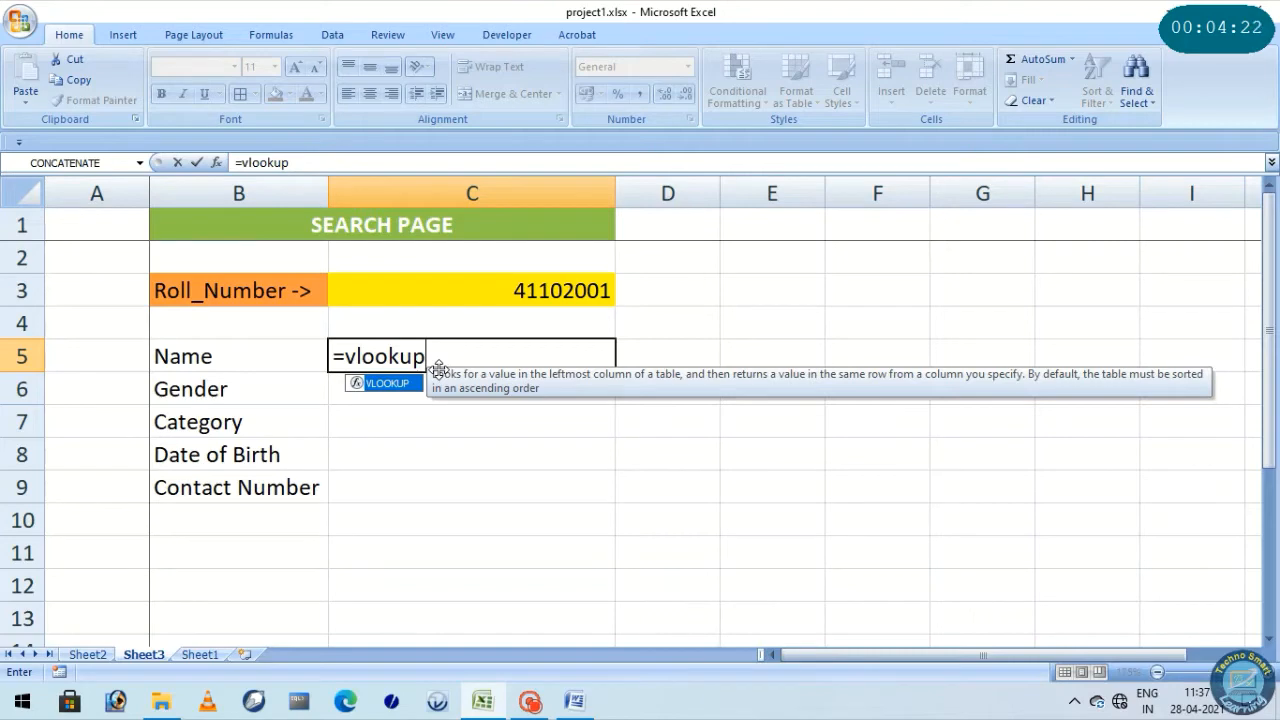
pyautogui.write('(')
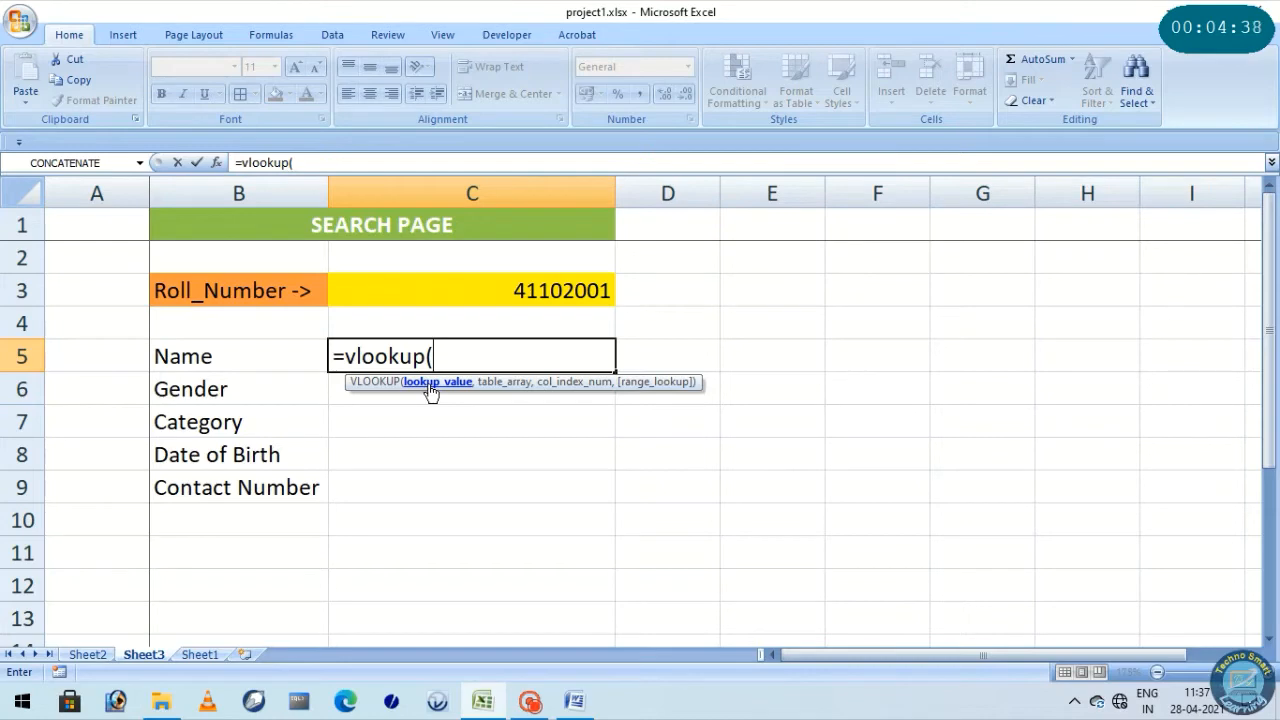
pyautogui.write('c3')
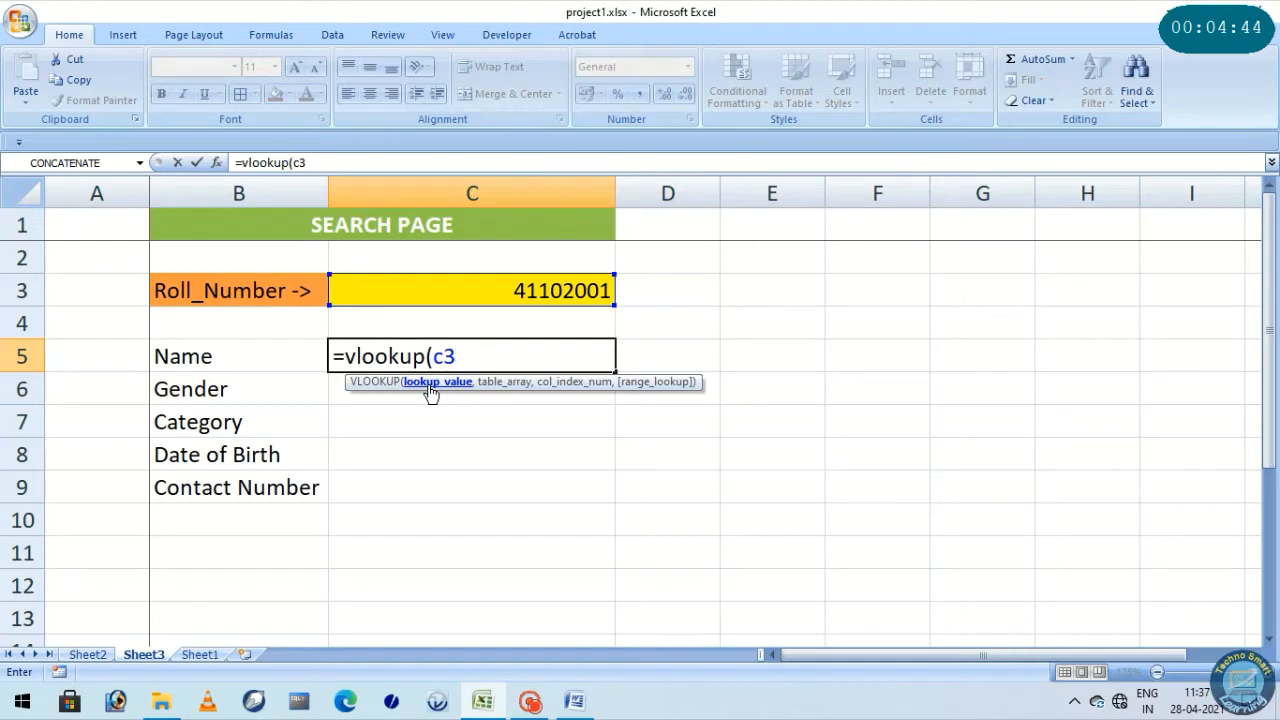
pyautogui.write(',')
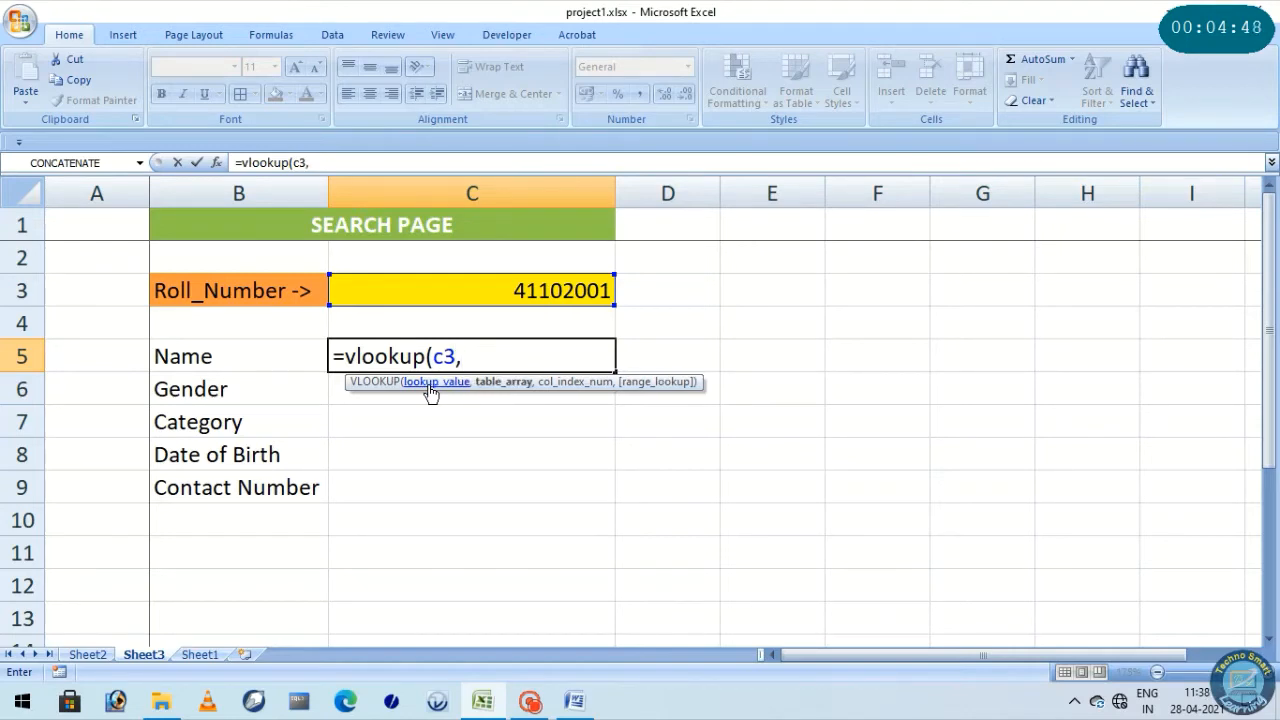
# Set the table array of the C5 name formula to columns A:F of Sheet2
pyautogui.click(86, 658)
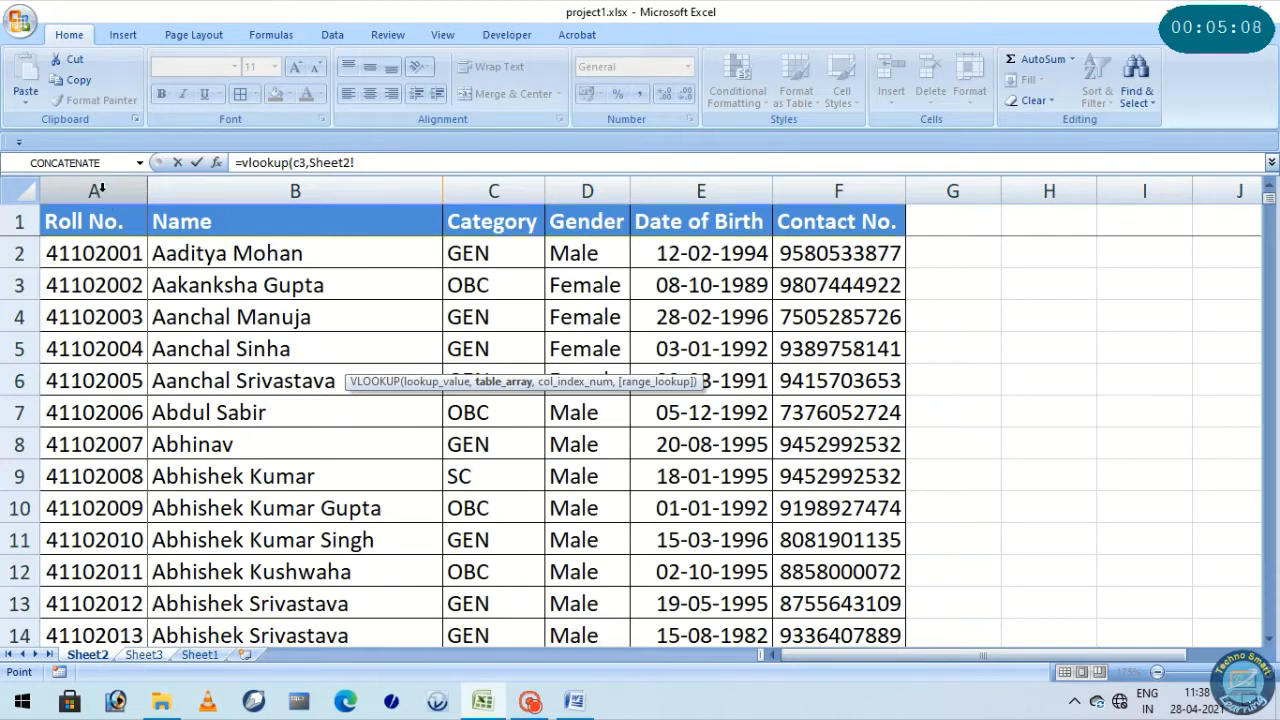
pyautogui.moveTo(100, 190); pyautogui.dragTo(850, 190)
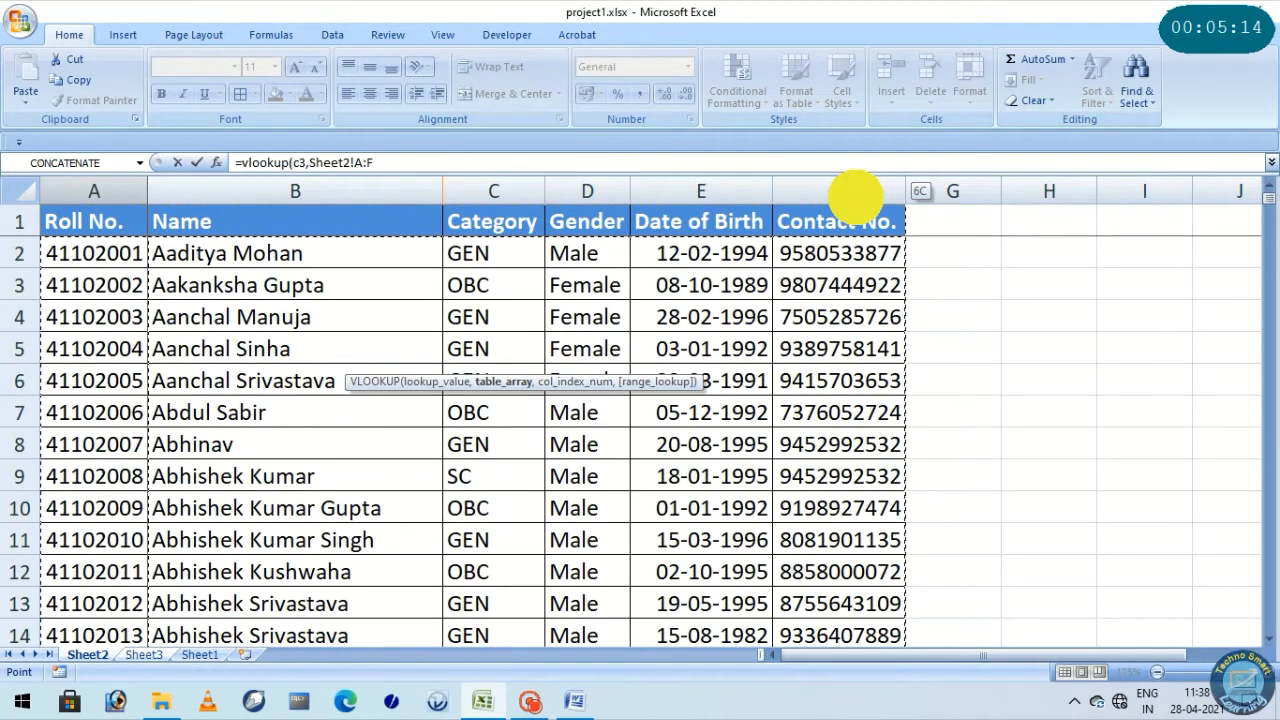
pyautogui.moveTo(855, 193); pyautogui.dragTo(851, 191)
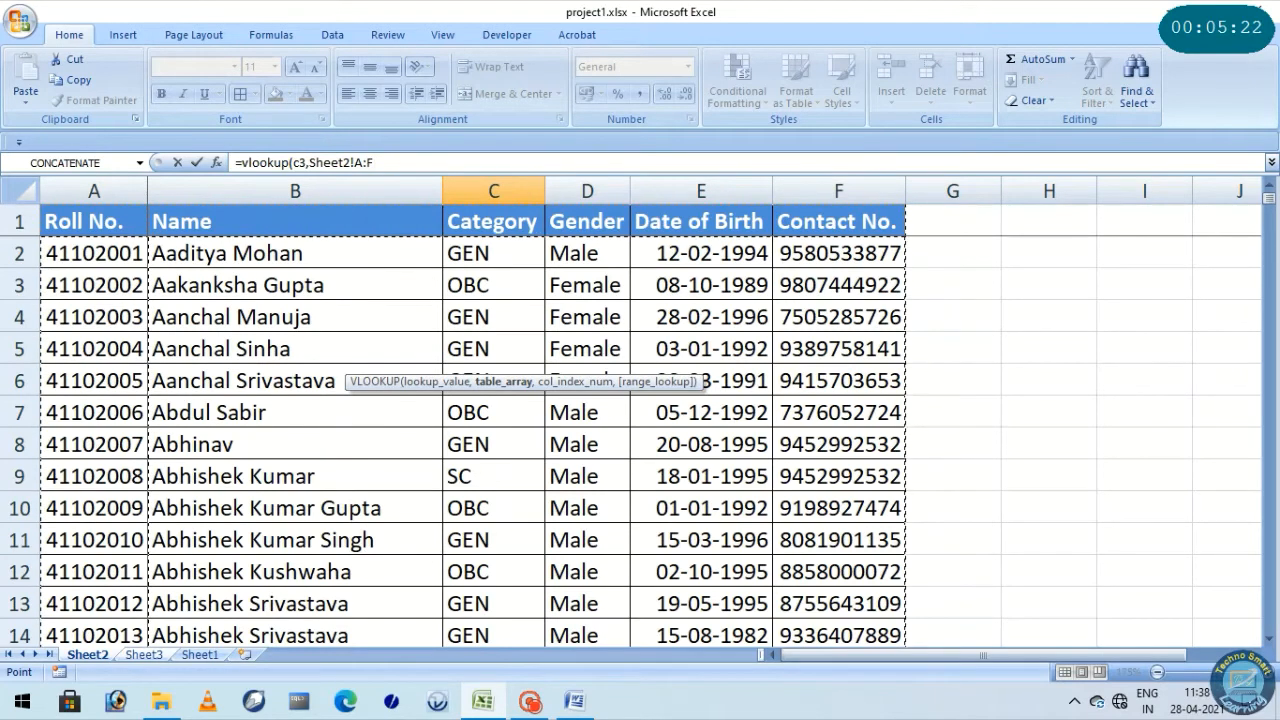
pyautogui.click(384, 163)
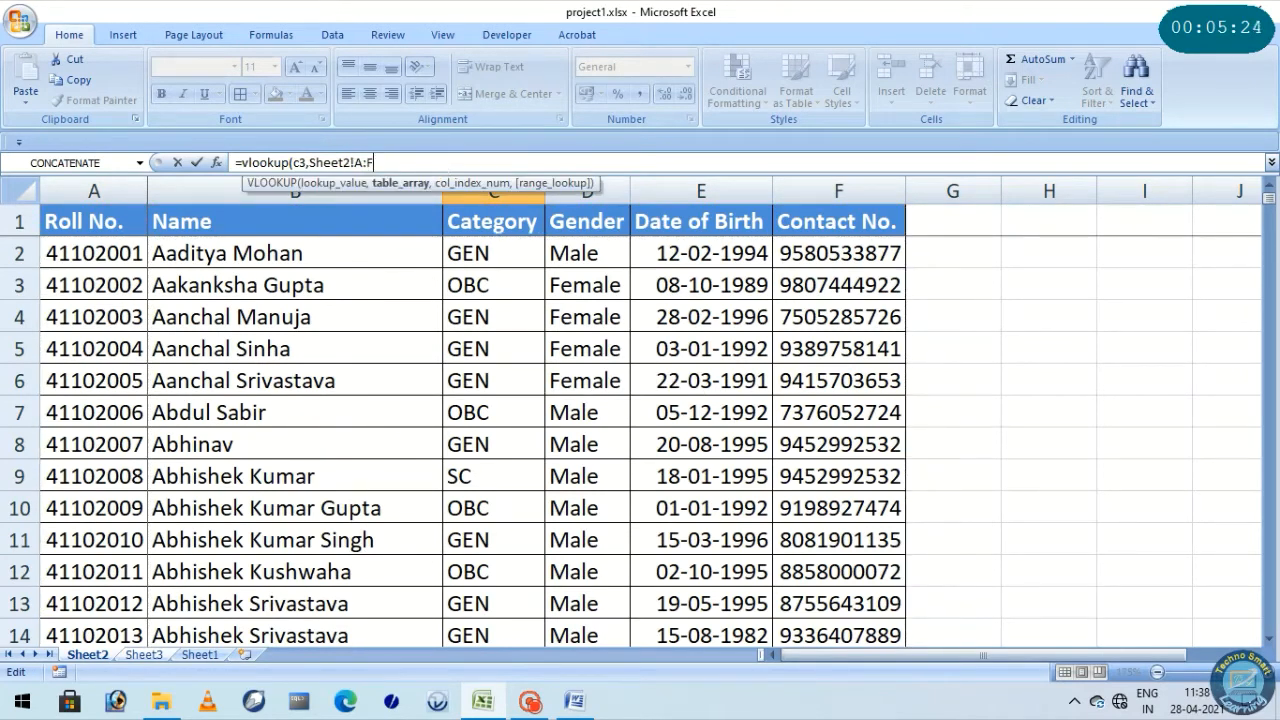
pyautogui.write(',')
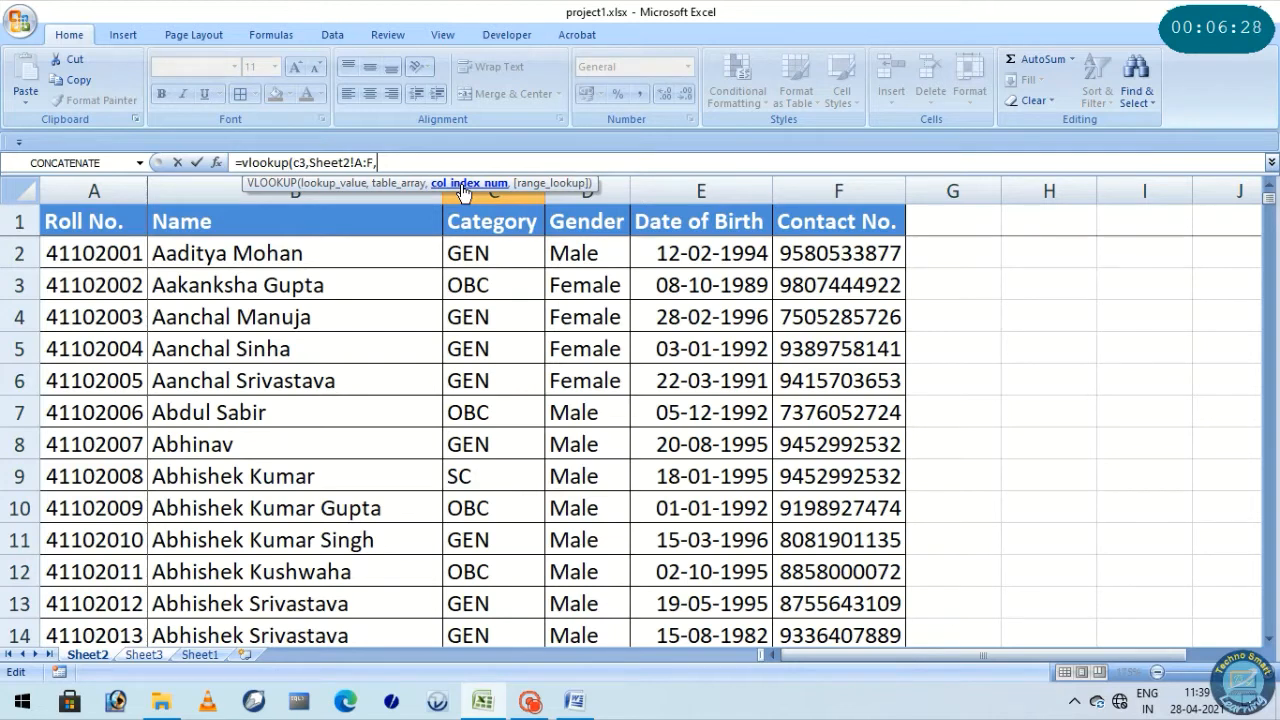
# Complete the C5 name lookup with column index 2 and FALSE for an exact match, and check it against the roll number in C3
pyautogui.write('2')
pyautogui.write(',')
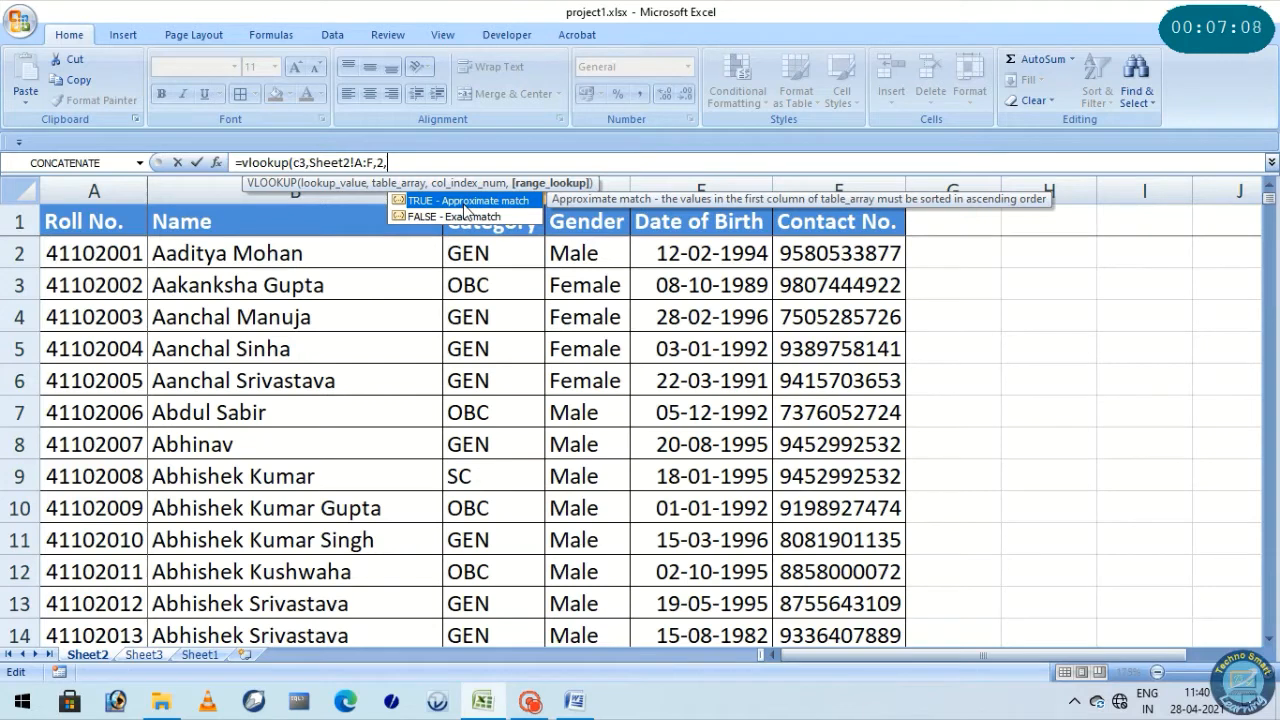
pyautogui.write('false')
pyautogui.write(')')
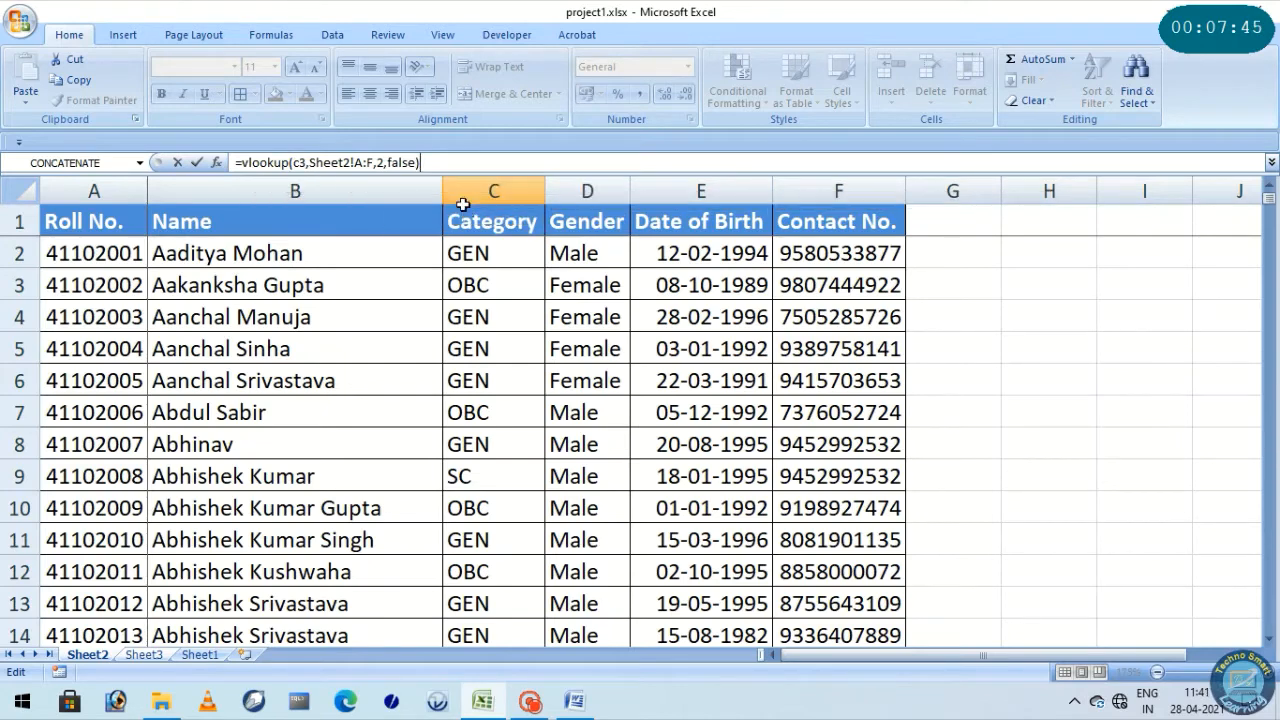
pyautogui.press('Return')
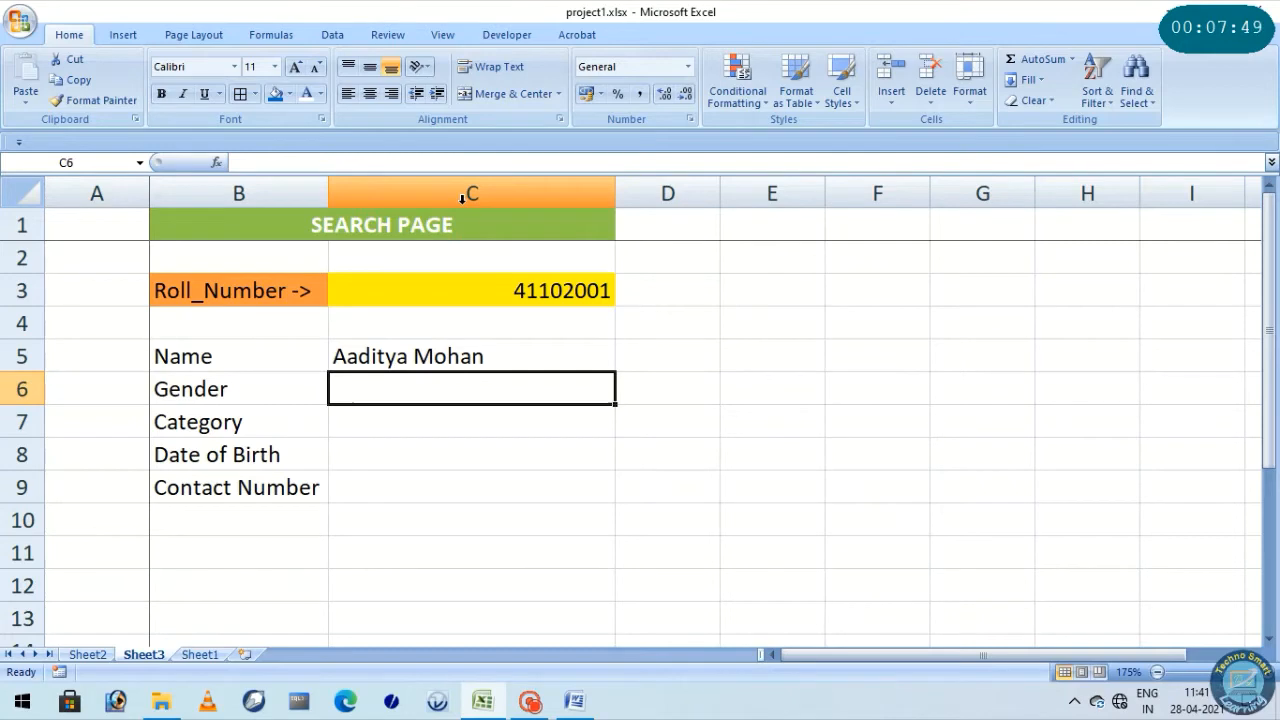
pyautogui.click(420, 356)
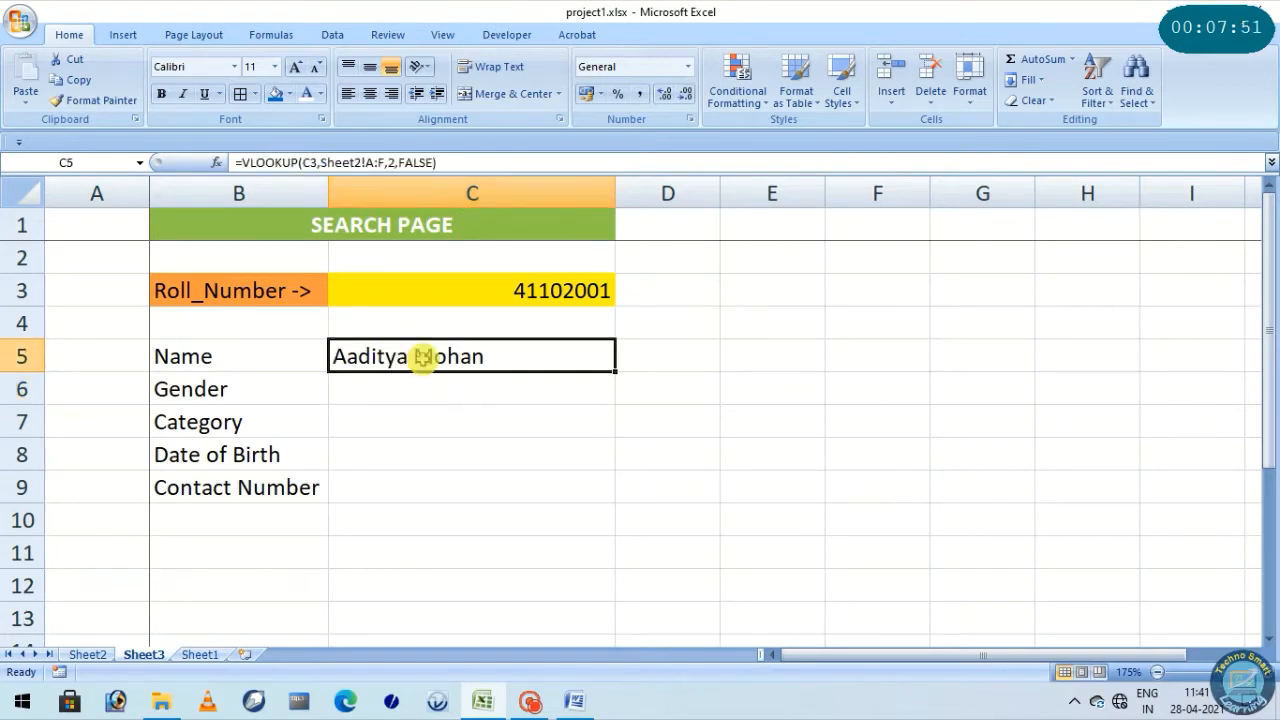
pyautogui.click(512, 300)
pyautogui.click(436, 356)
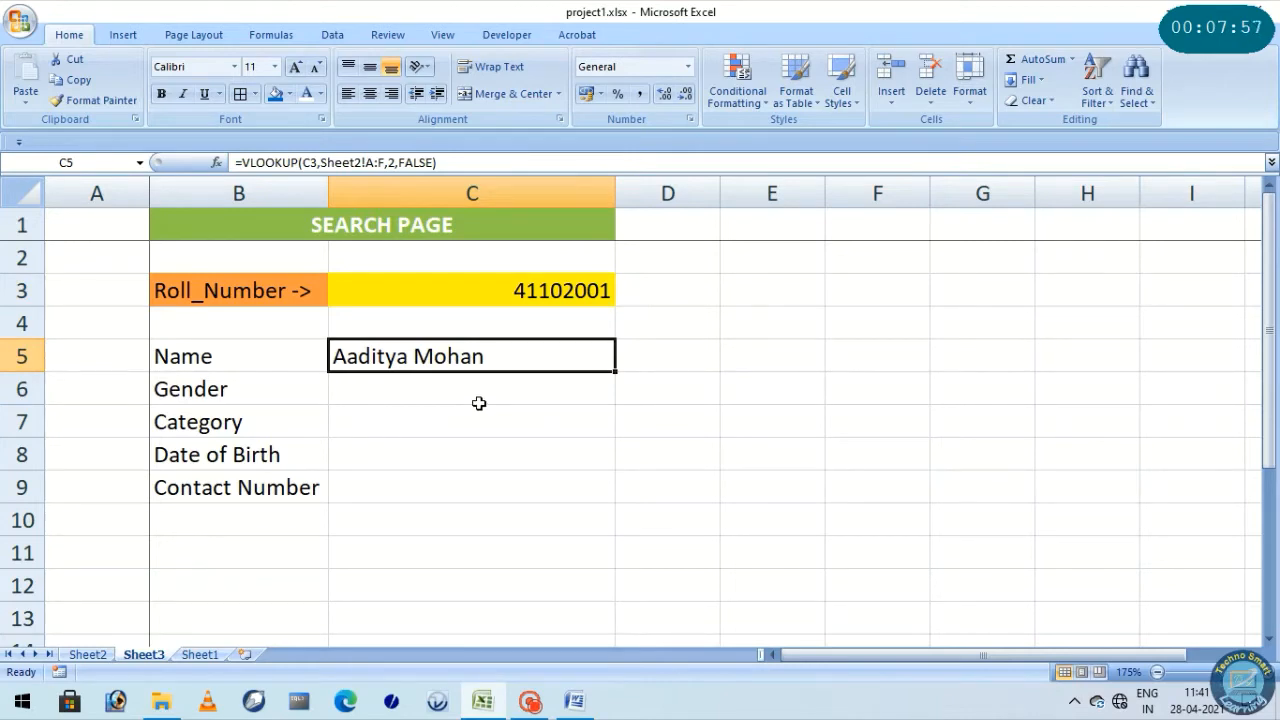
# Begin a VLOOKUP formula in the Gender result cell C6 with C3 as the lookup value
pyautogui.click(474, 394)
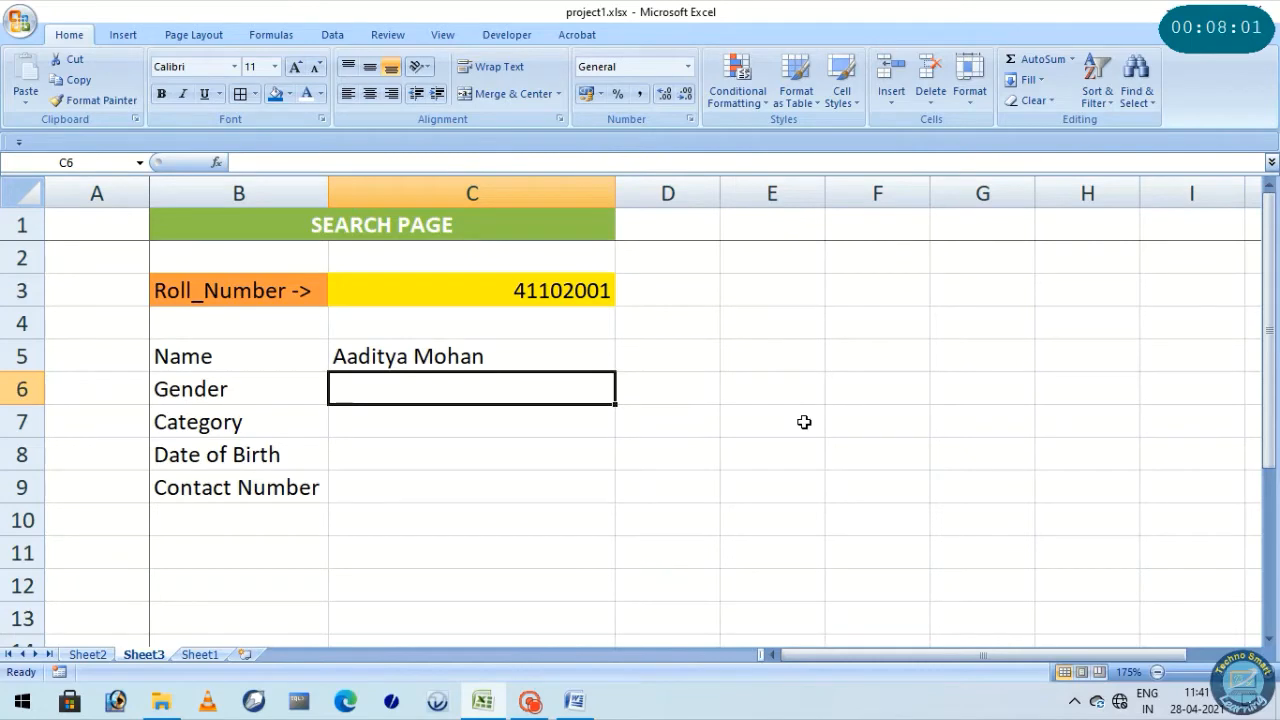
pyautogui.write('=')
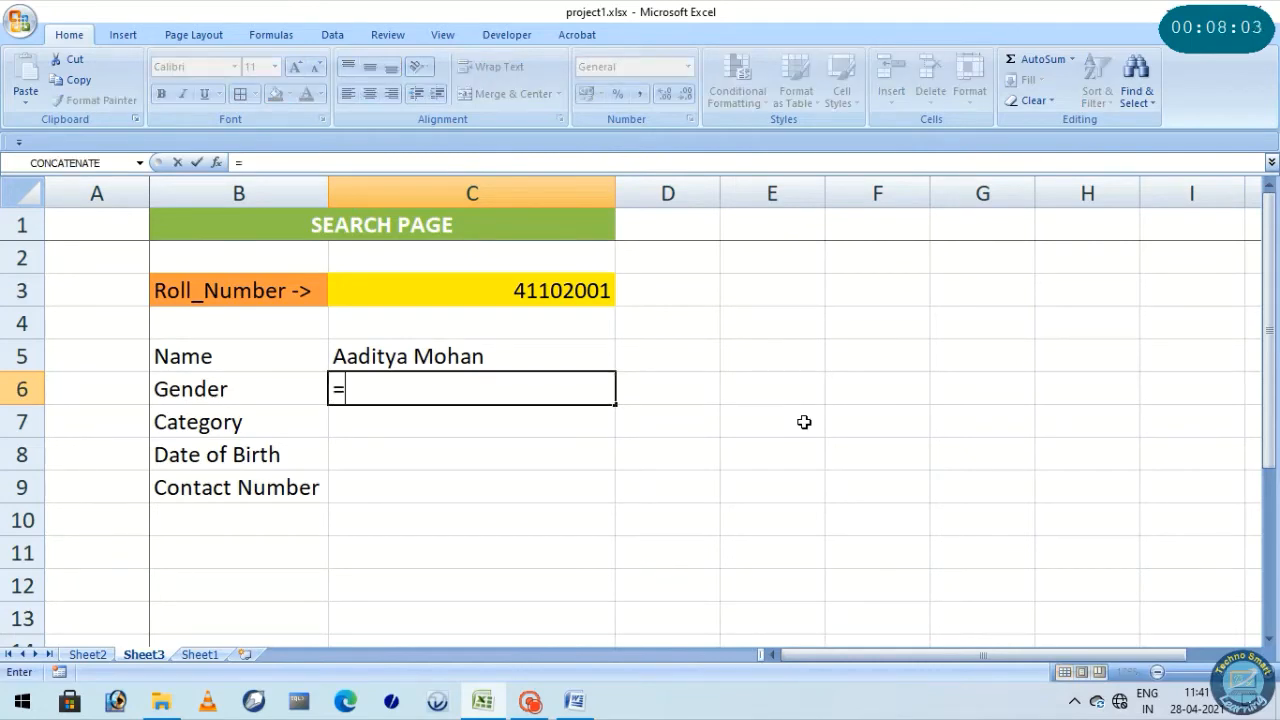
pyautogui.write('vloo')
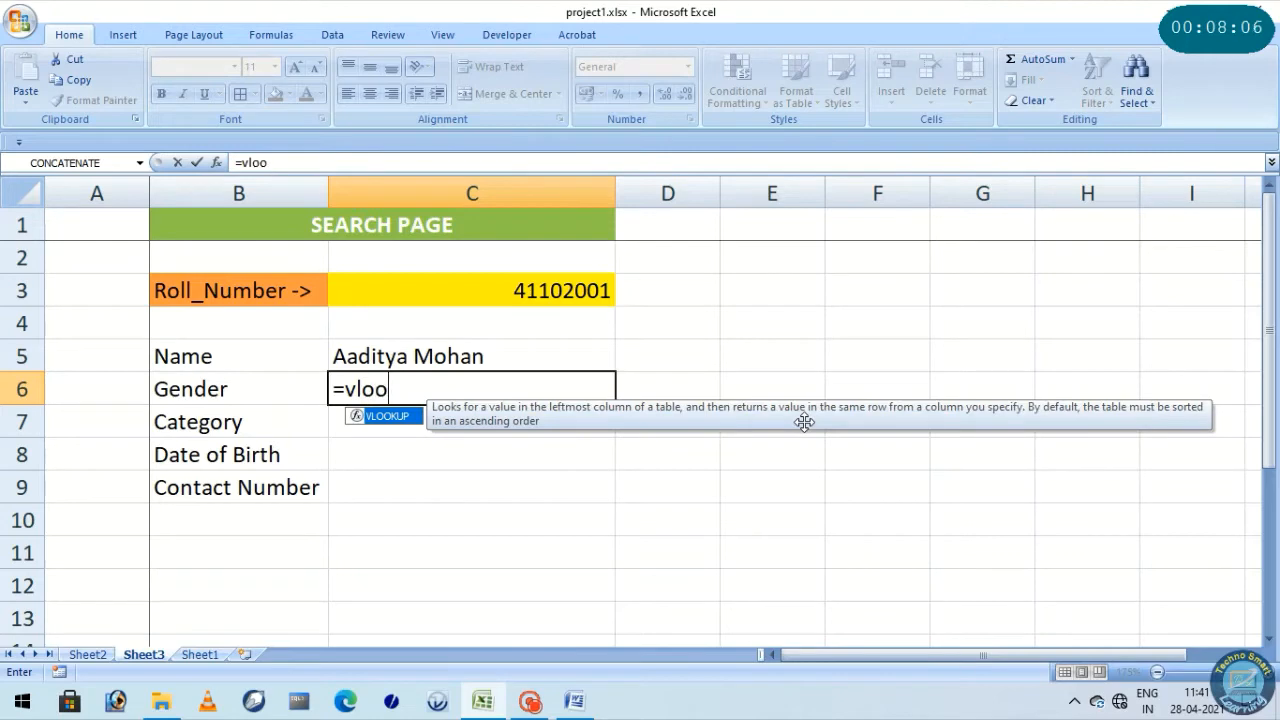
pyautogui.write('kup(')
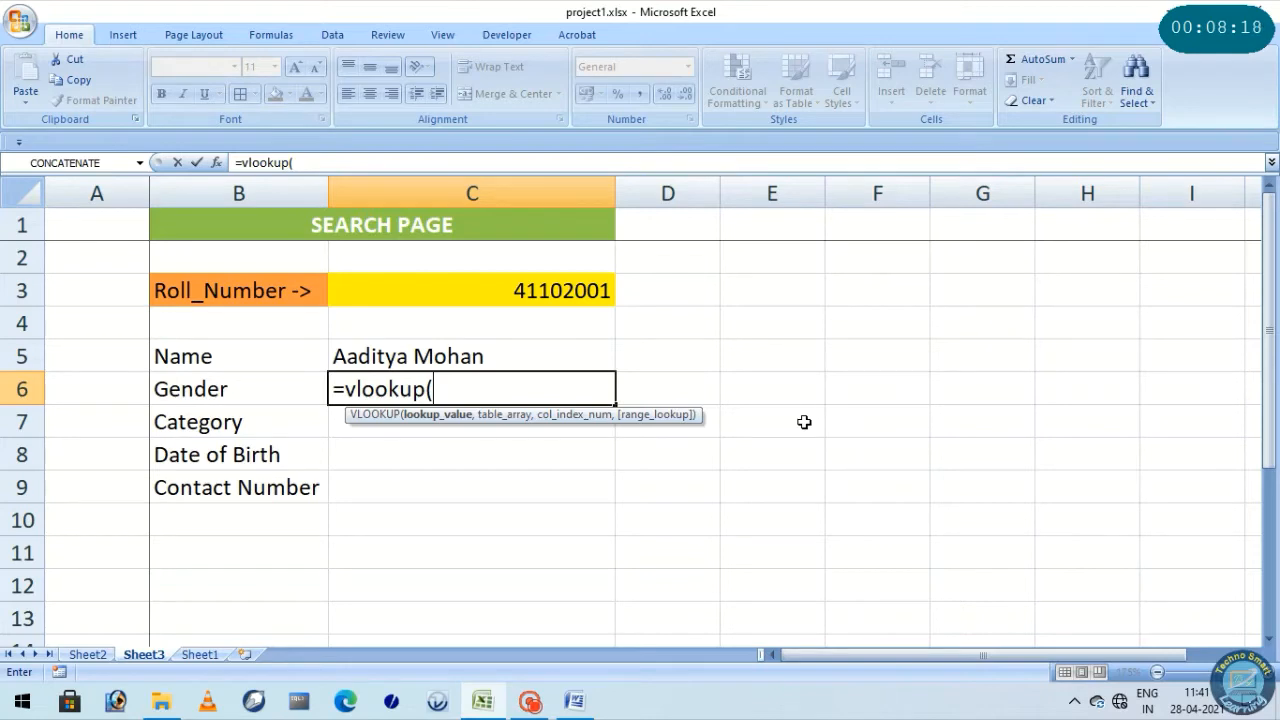
pyautogui.write('c3')
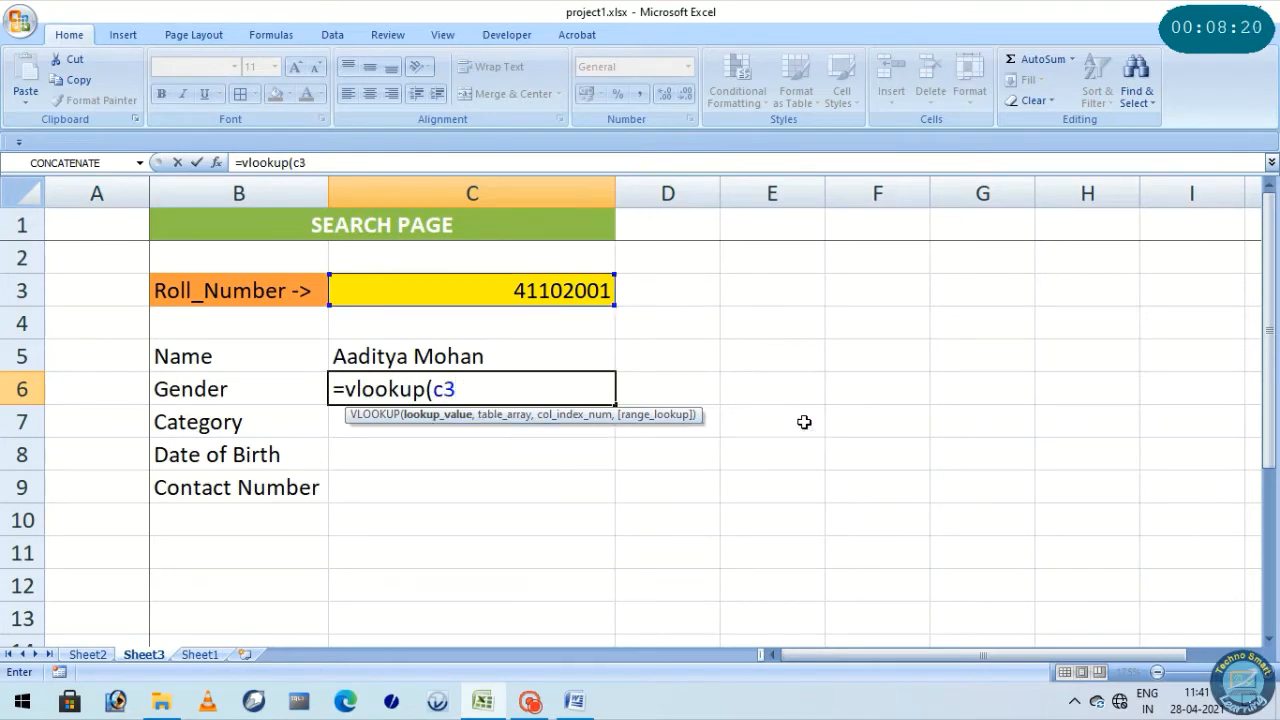
pyautogui.write(',')
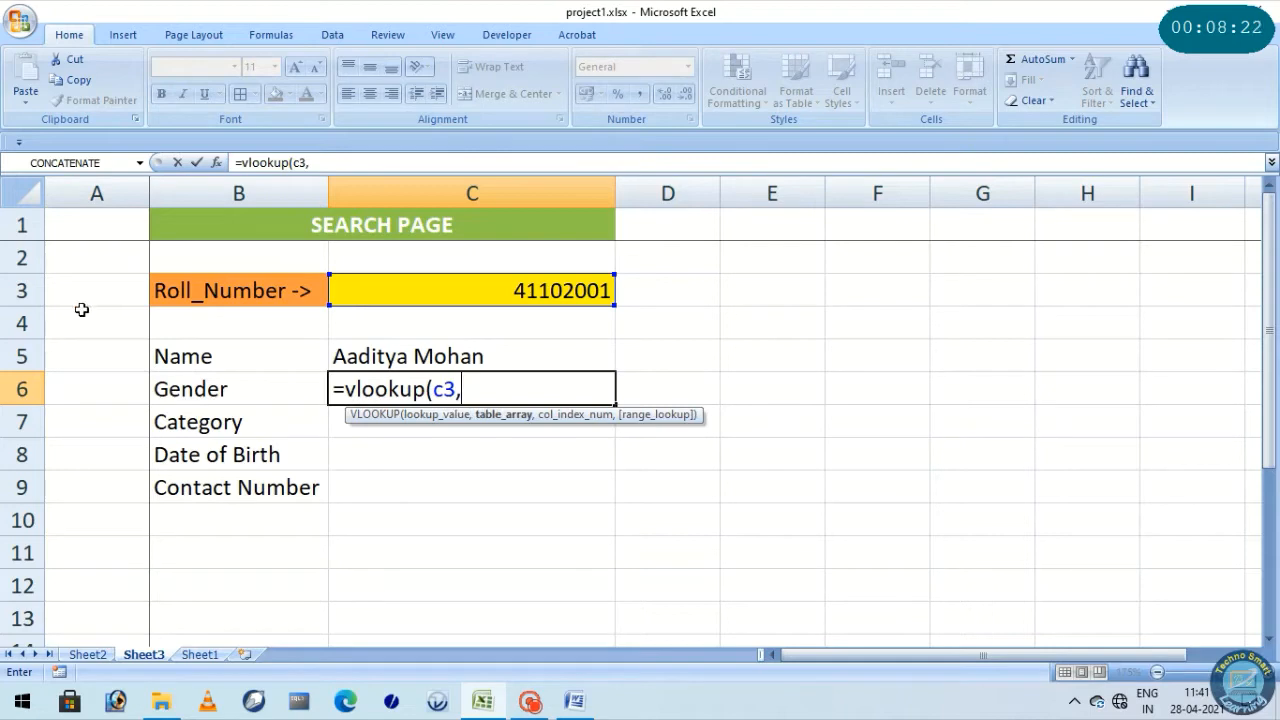
# Use Sheet2 columns A:F as the table array of the gender formula in C6
pyautogui.click(87, 655)
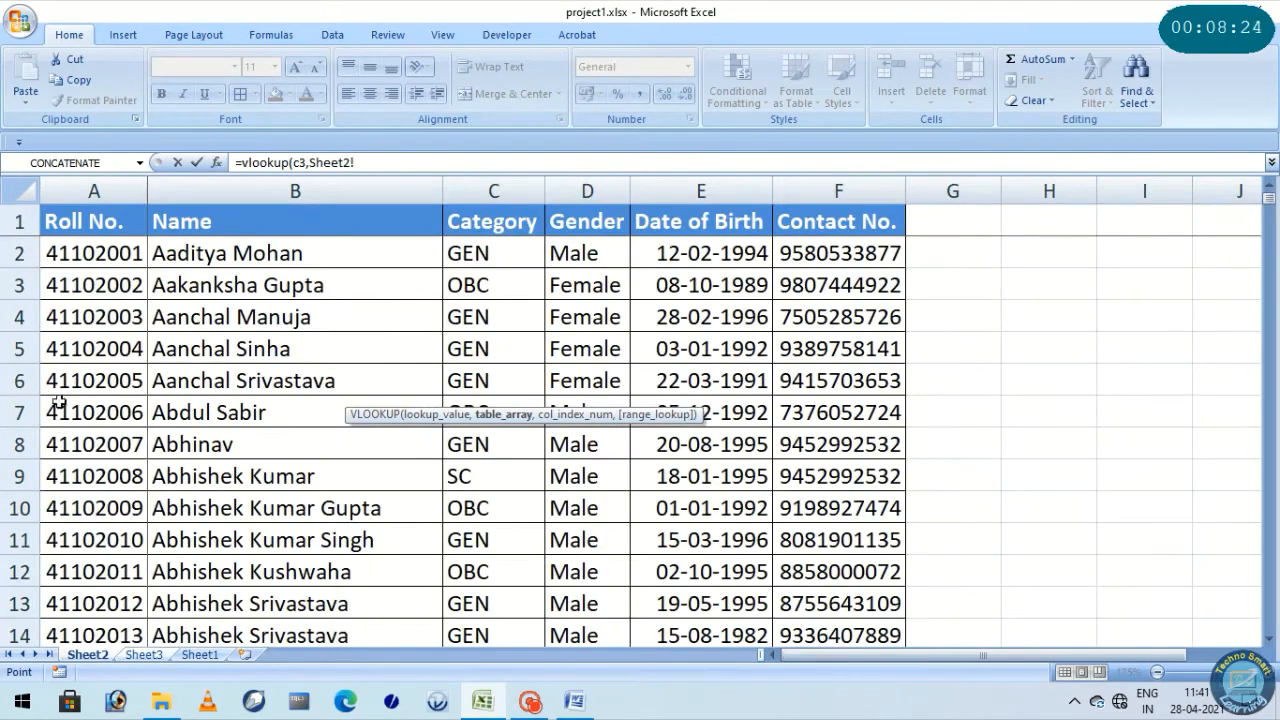
pyautogui.moveTo(105, 190); pyautogui.dragTo(855, 185)
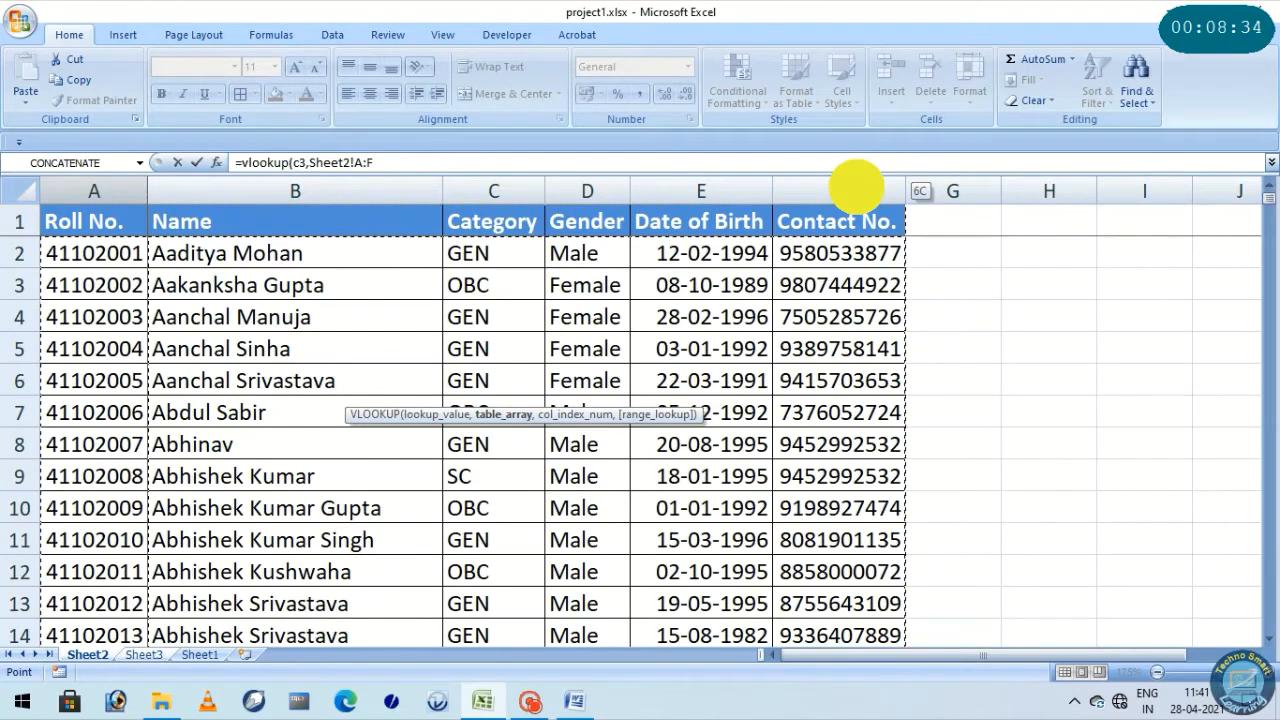
pyautogui.moveTo(857, 187); pyautogui.dragTo(856, 185)
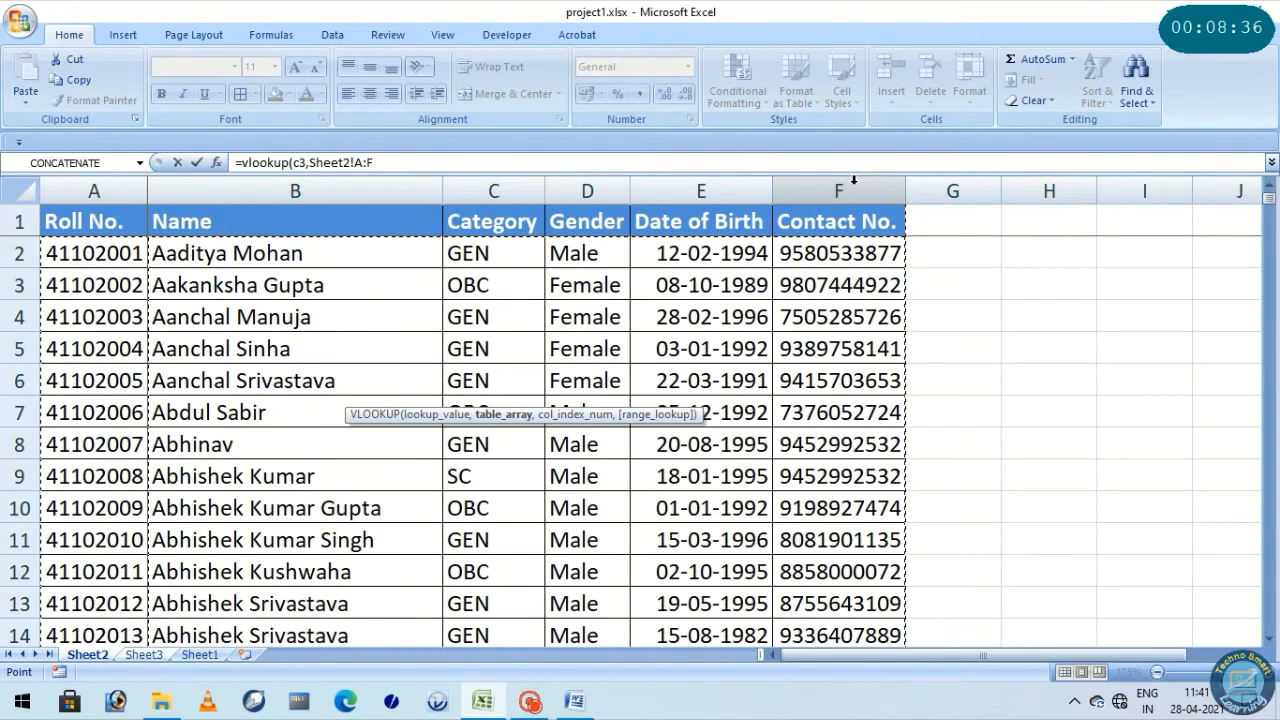
pyautogui.click(493, 189)
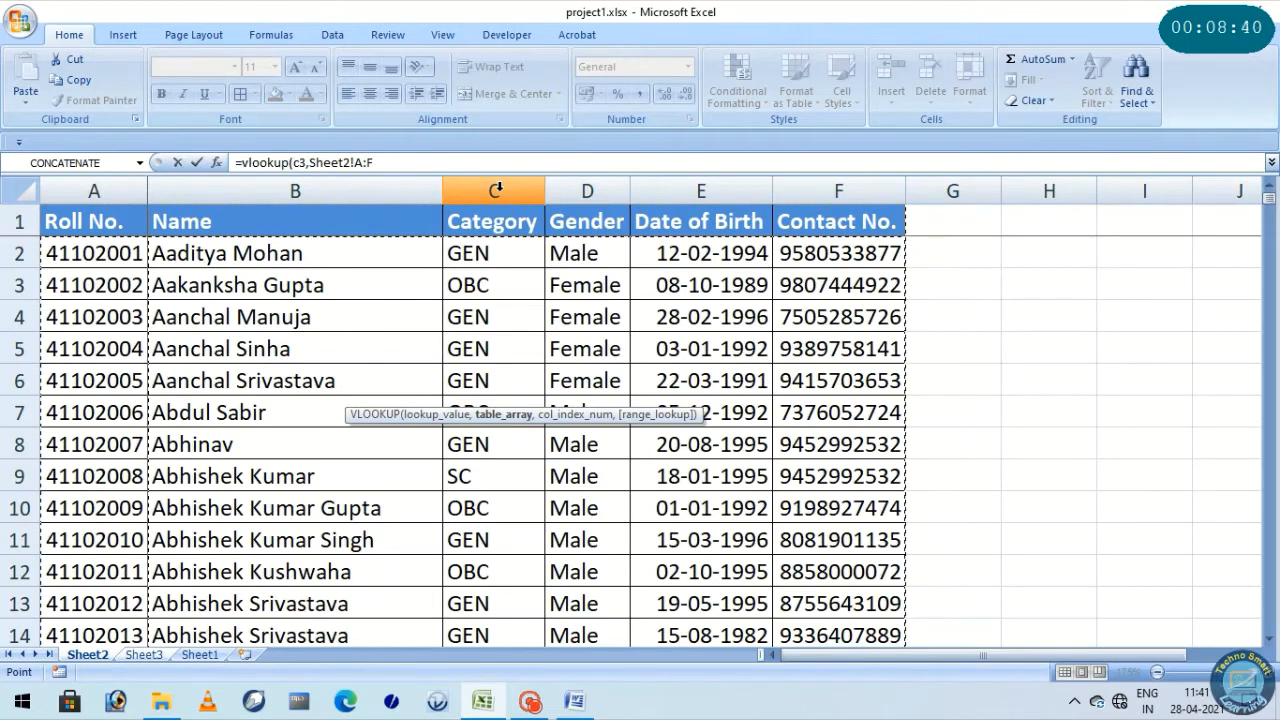
pyautogui.write(',')
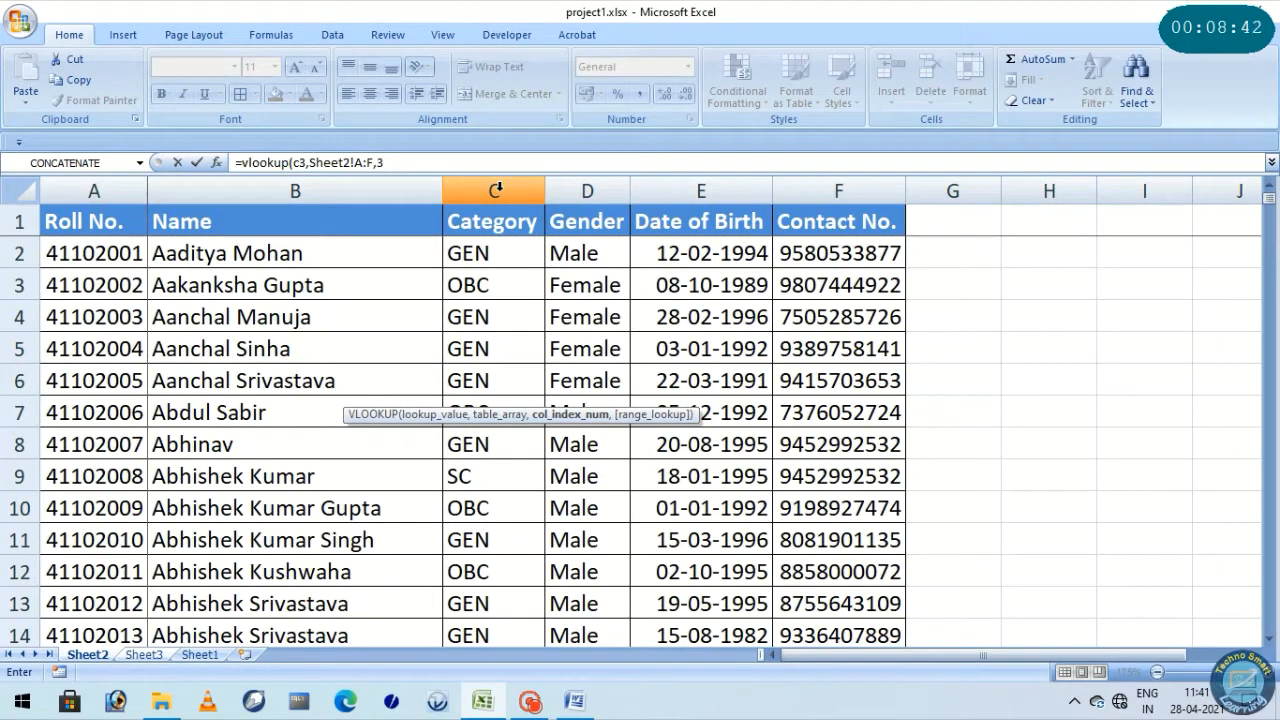
pyautogui.write('3,')
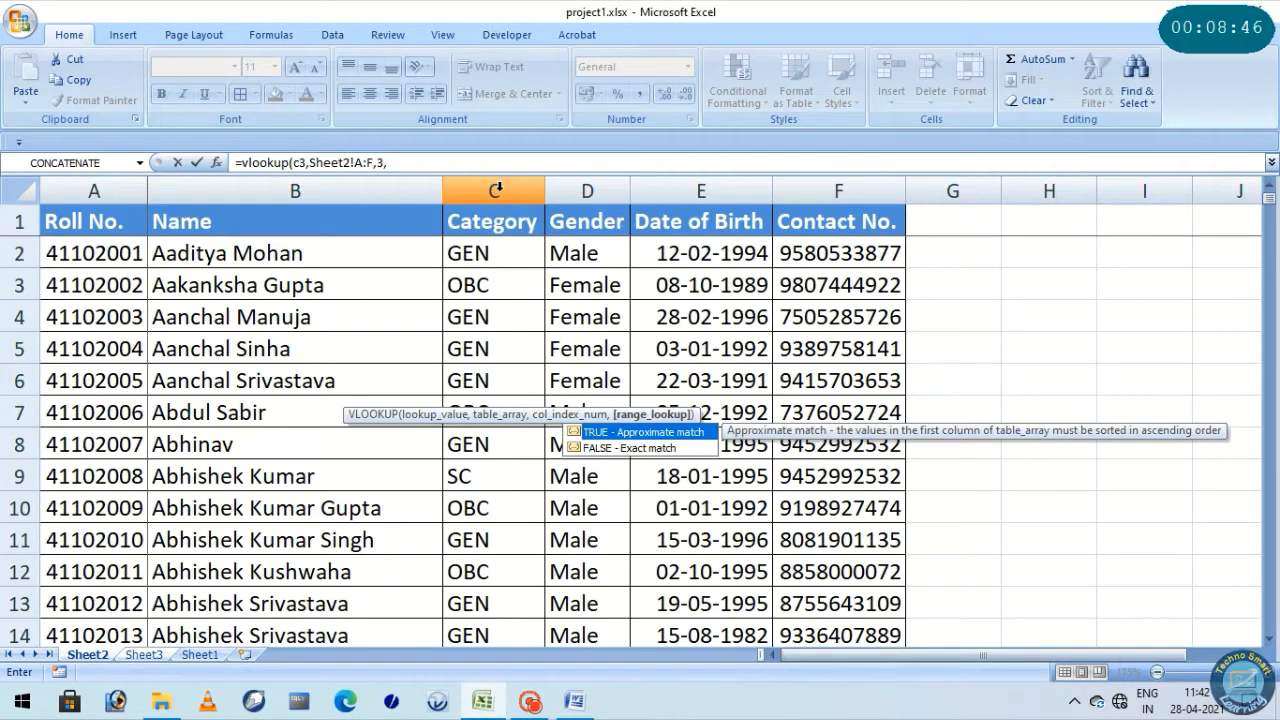
pyautogui.write('0)')
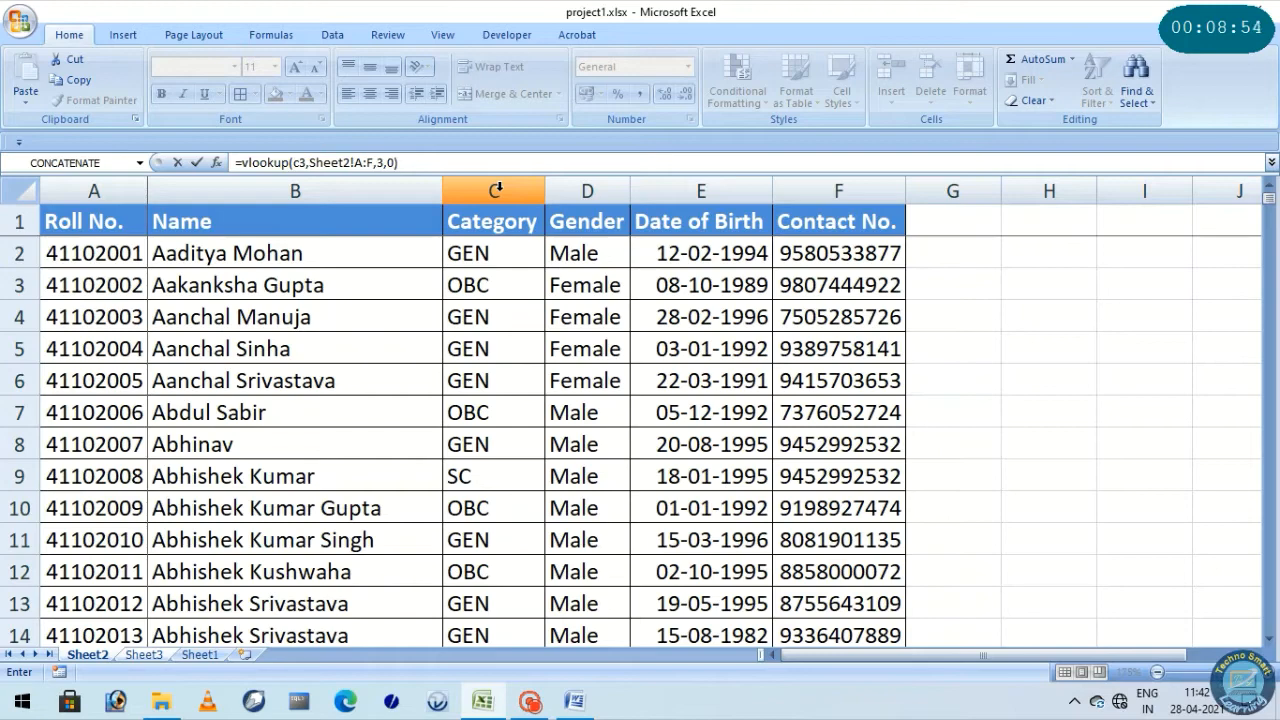
# Finish the C6 gender formula with column index 3 and 0 for an exact match
pyautogui.press('Escape')
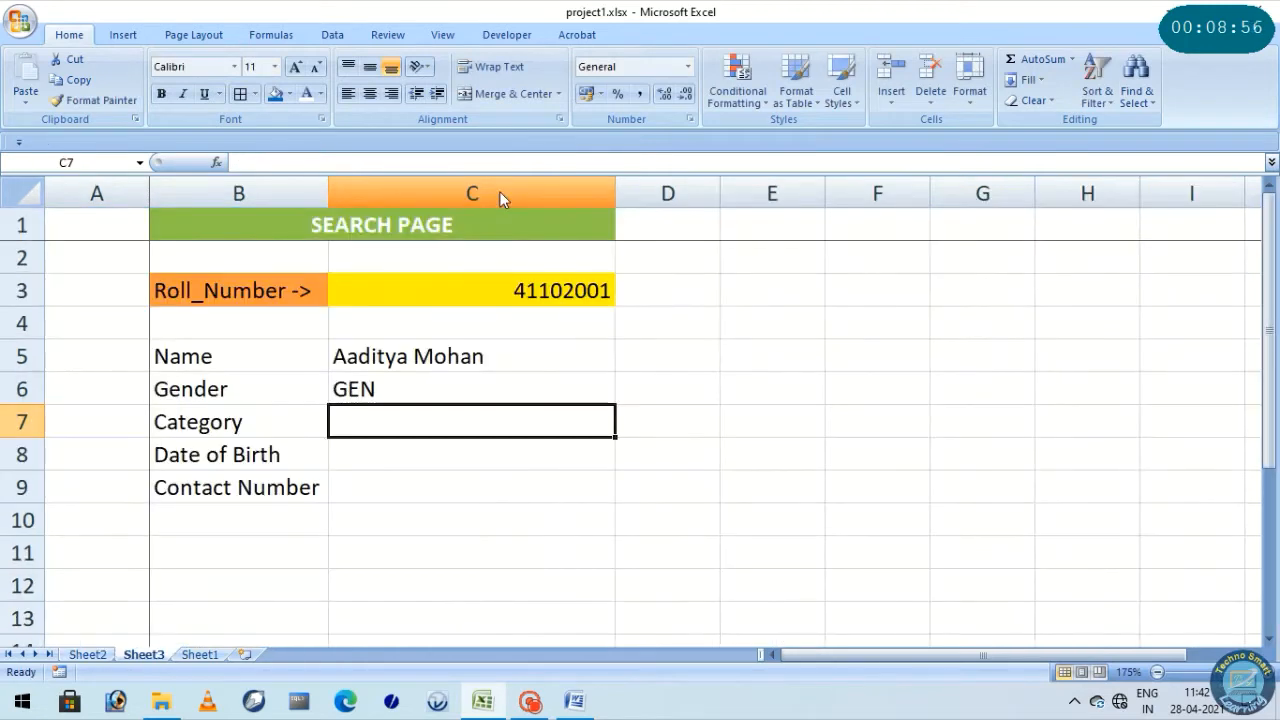
# Change the column index in the C6 gender formula to 4 and check the corrected result cell
pyautogui.click(338, 398)
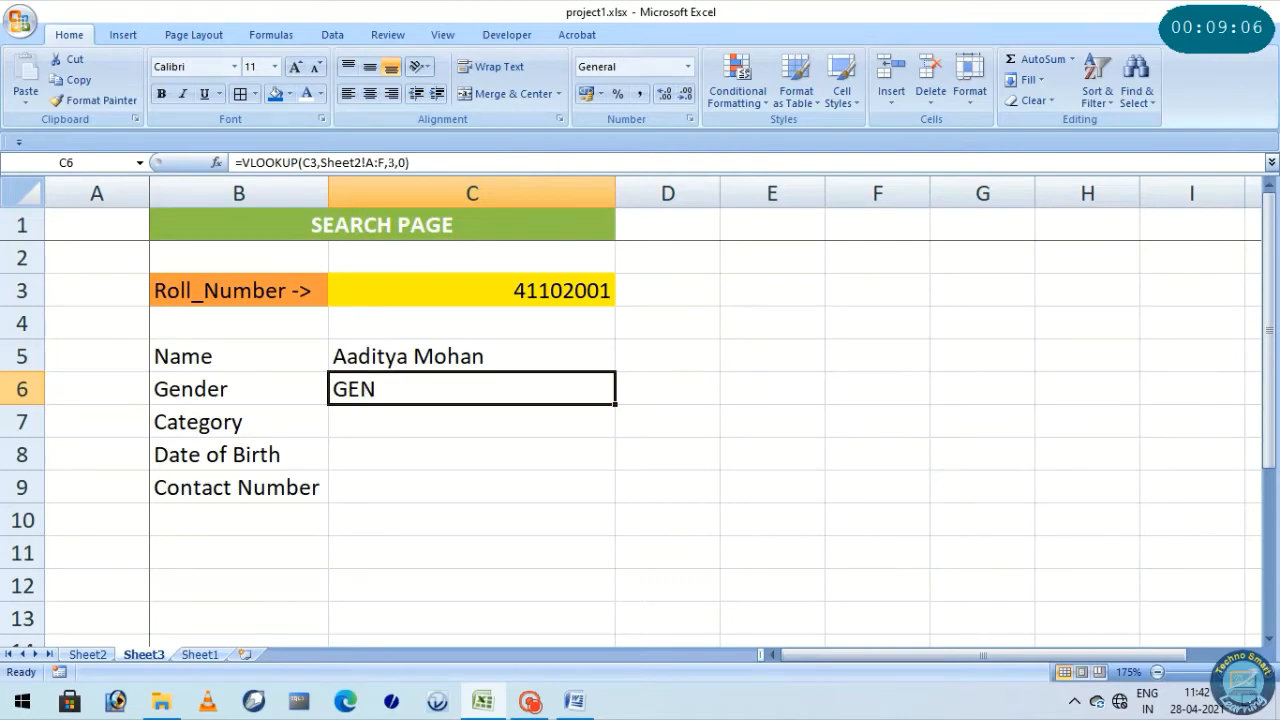
pyautogui.click(400, 162)
pyautogui.doubleClick(391, 162)
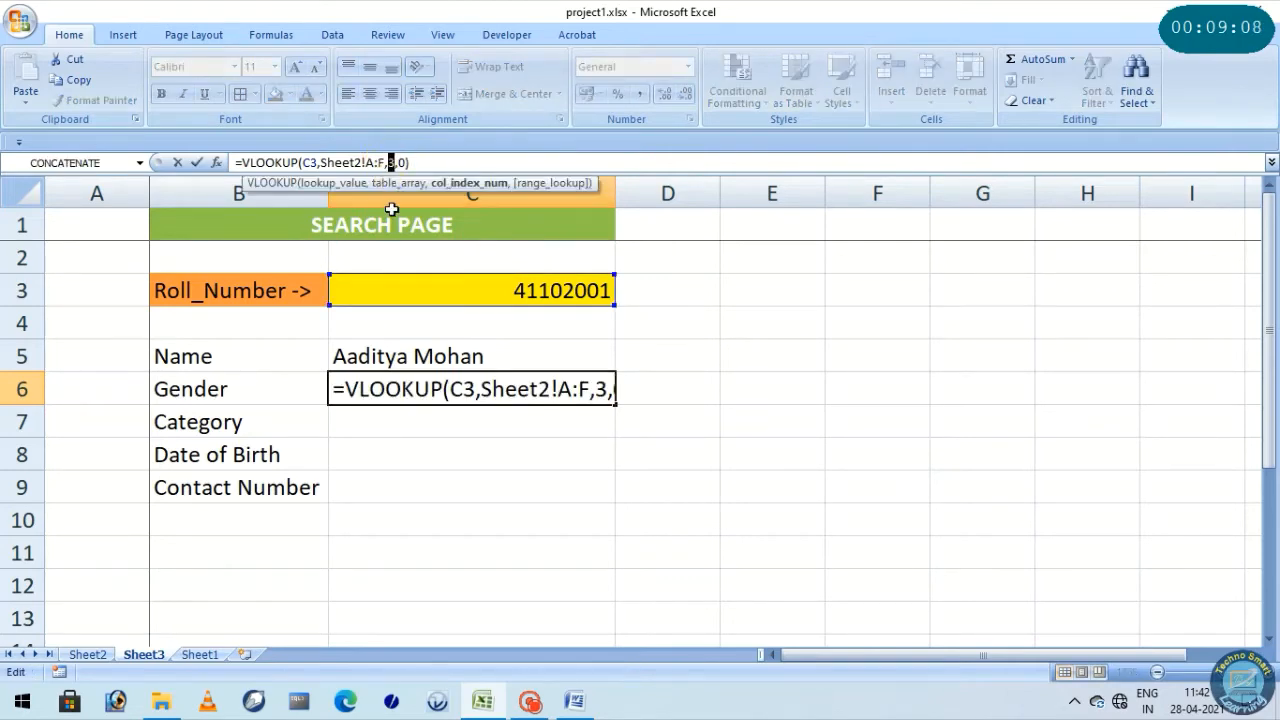
pyautogui.write('4')
pyautogui.press('Return')
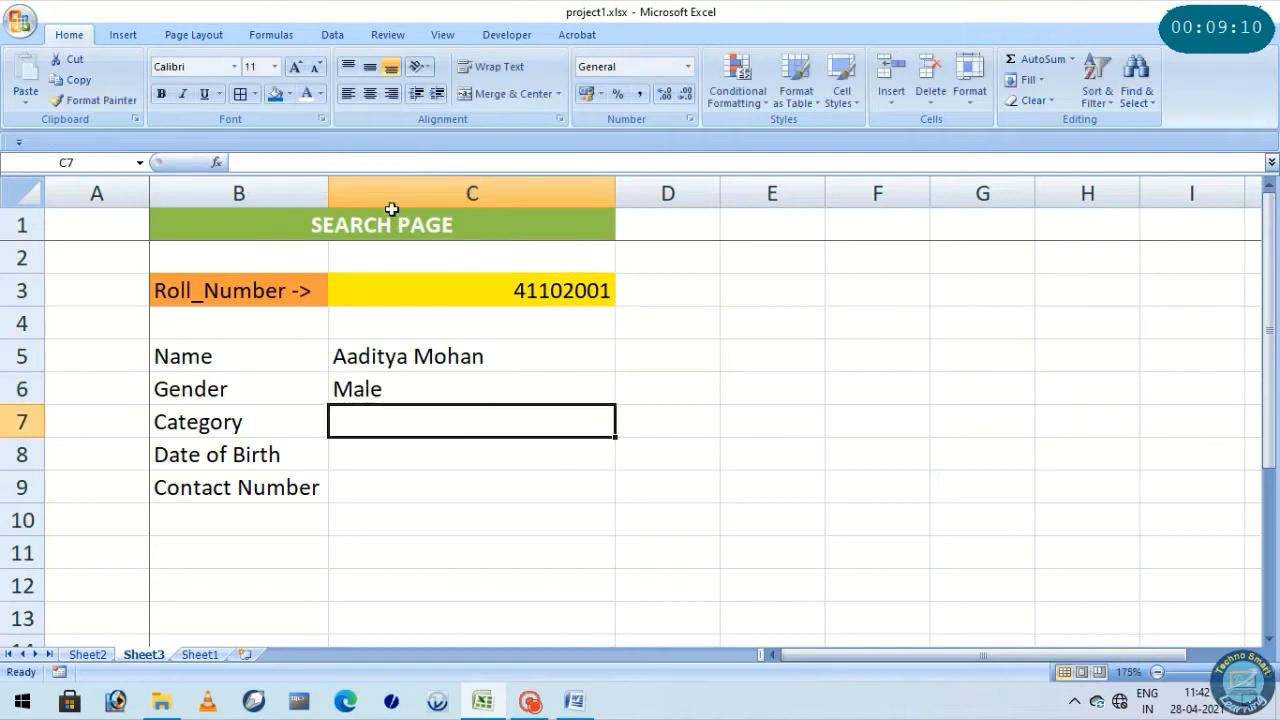
pyautogui.click(408, 394)
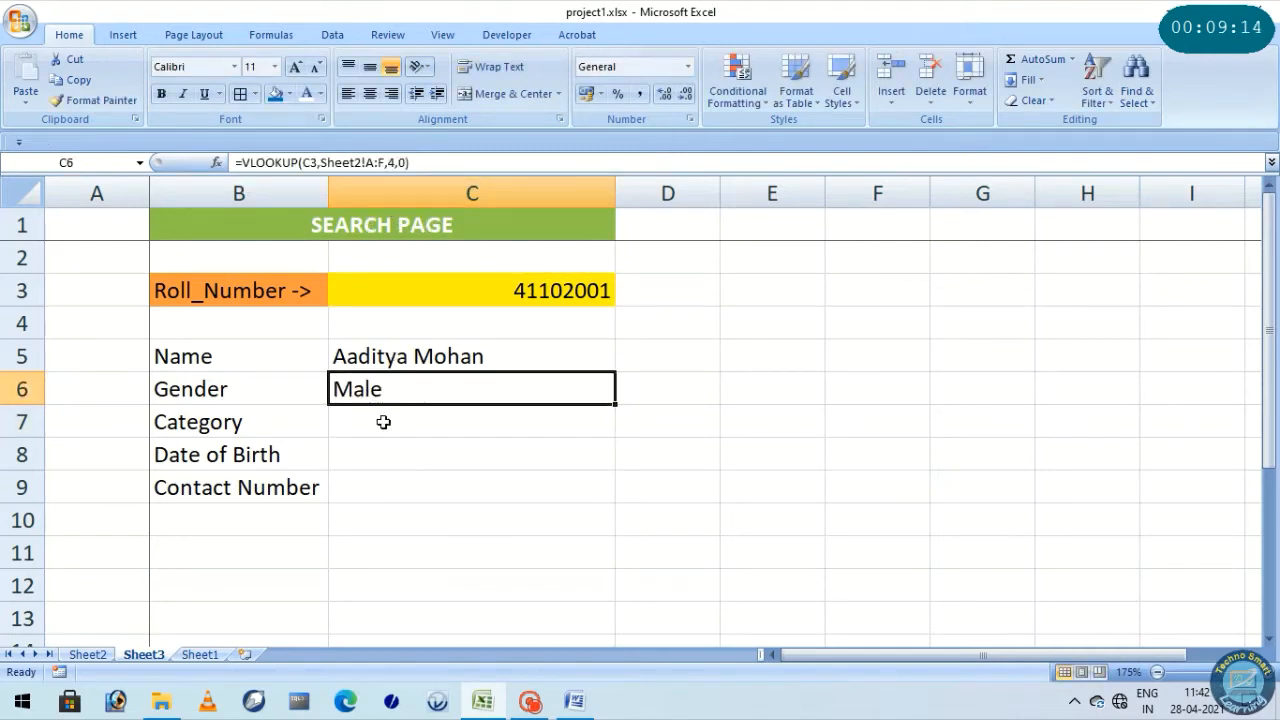
# Begin a VLOOKUP formula in the Category result cell C7 with C3 as the lookup value
pyautogui.click(381, 421)
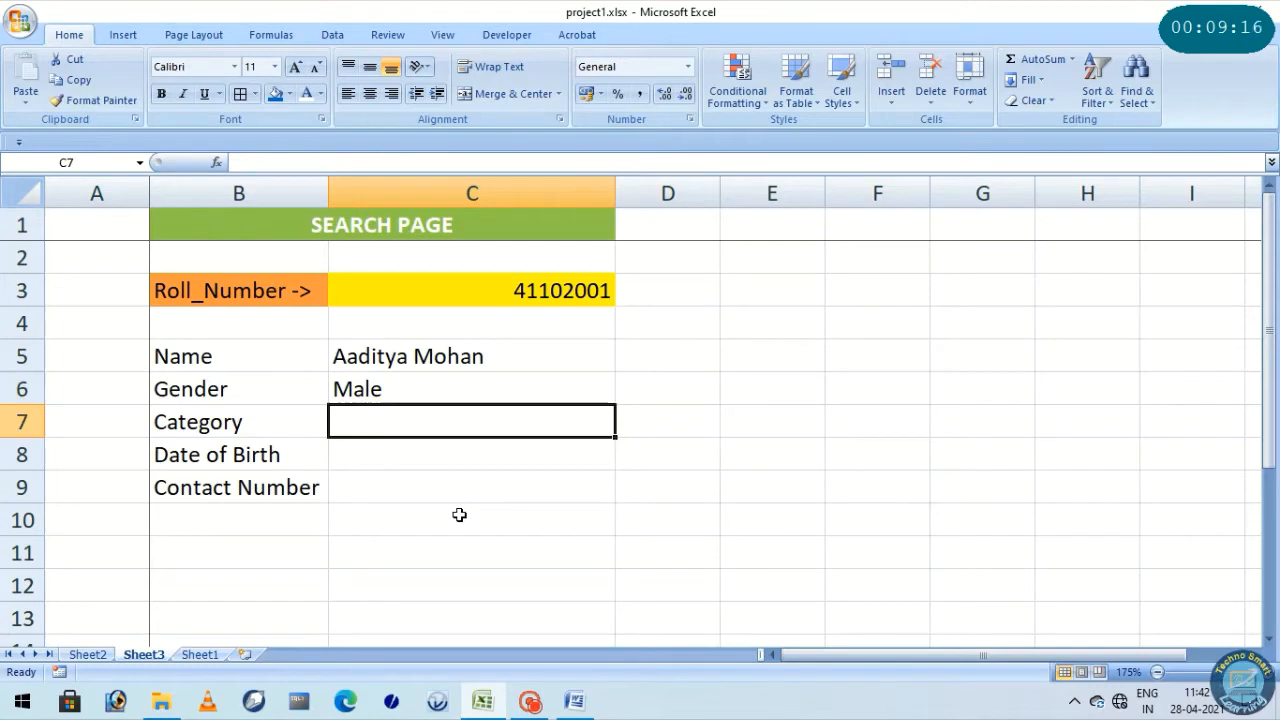
pyautogui.write('=v')
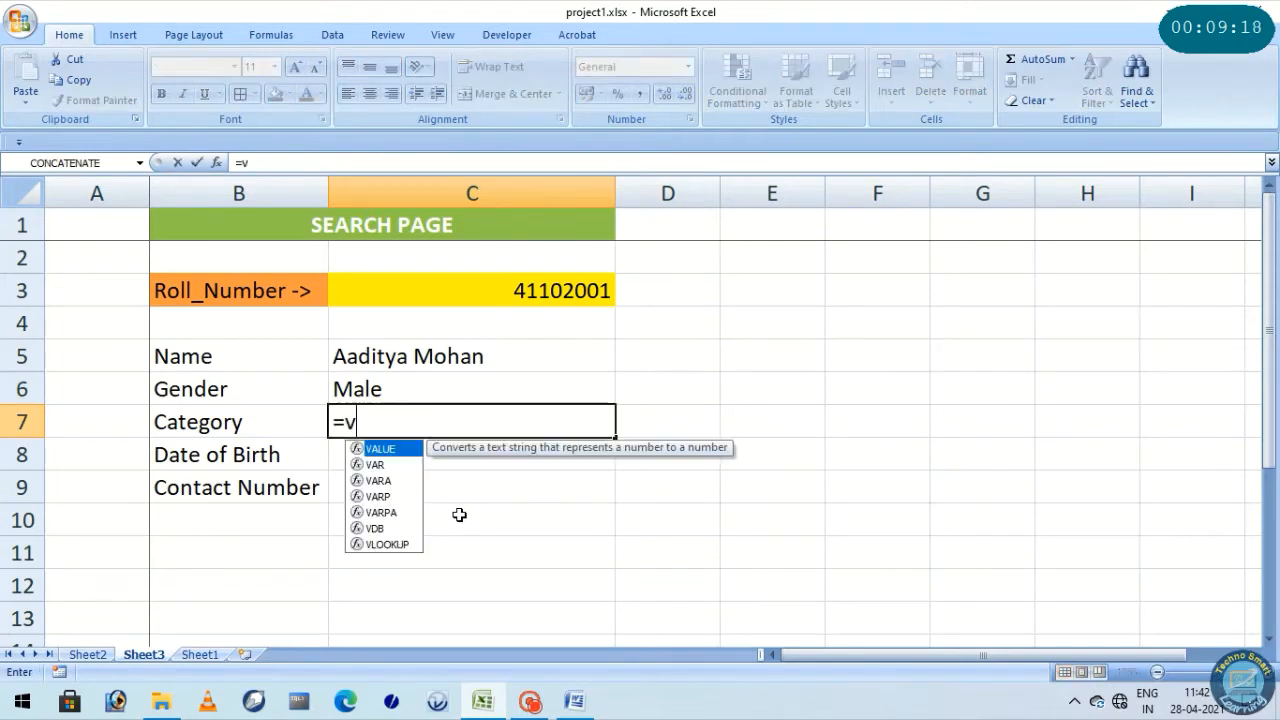
pyautogui.write('lookup')
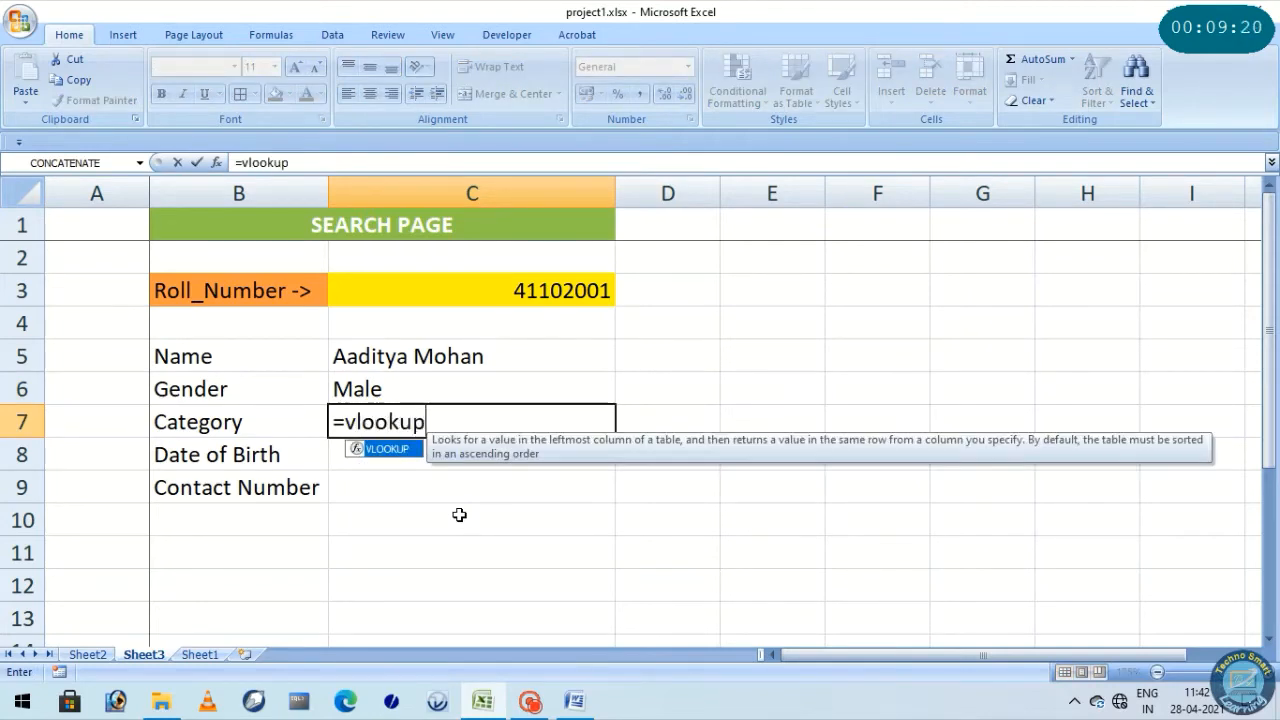
pyautogui.write('(')
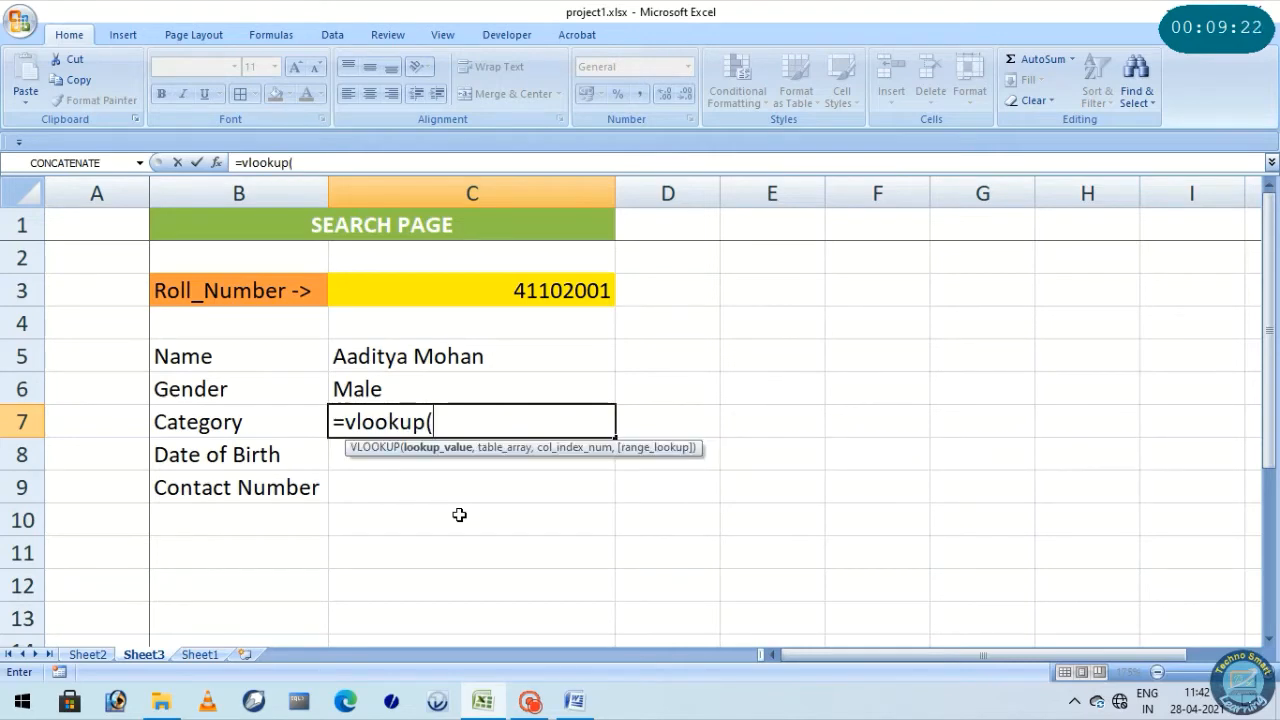
pyautogui.press('Up')
pyautogui.press('Up')
pyautogui.press('Up')
pyautogui.press('Up')
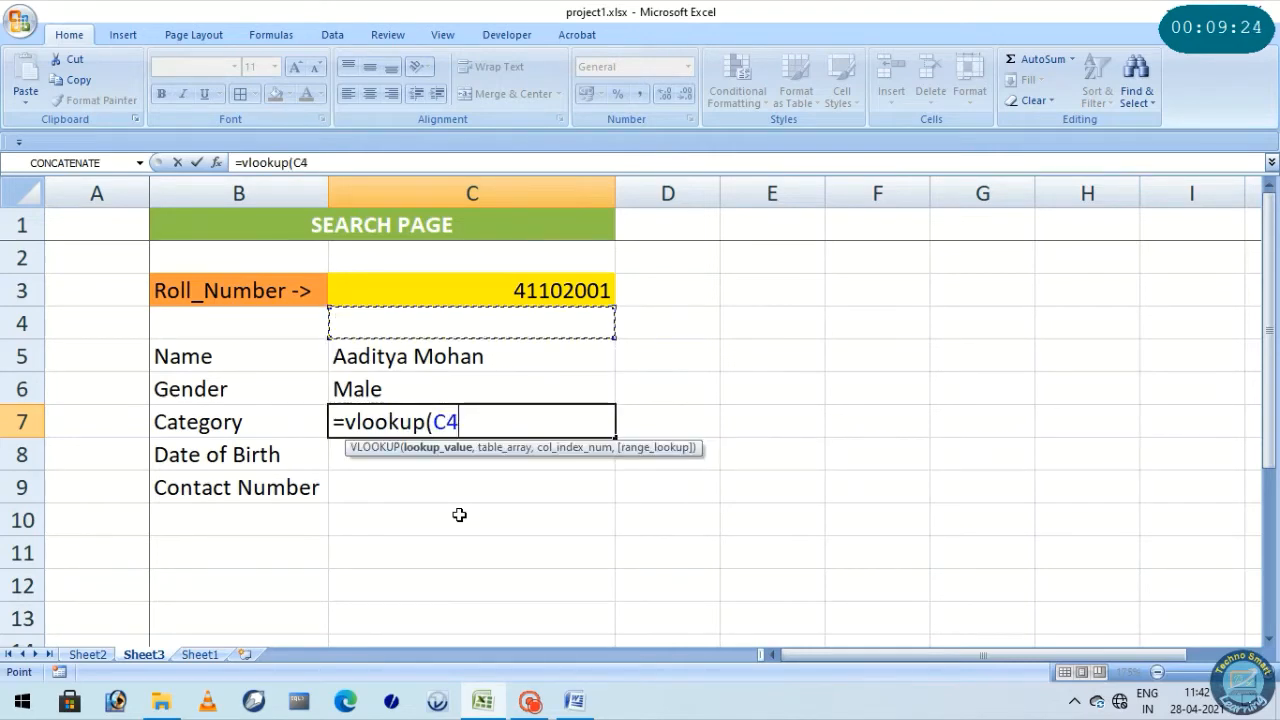
pyautogui.write(',')
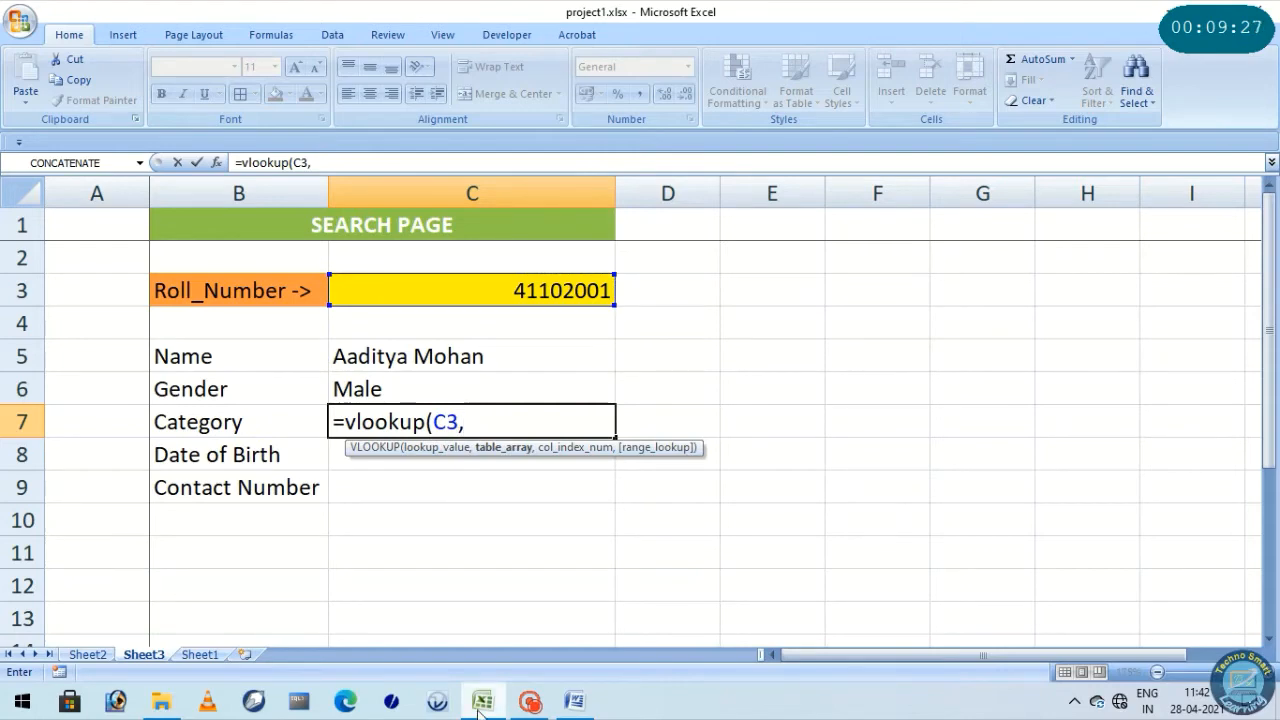
# Complete the C7 category formula with Sheet2 columns A:F as the table array, column index 3 and 0 for an exact match
pyautogui.click(86, 654)
pyautogui.moveTo(64, 187); pyautogui.dragTo(872, 192)
pyautogui.write(',')
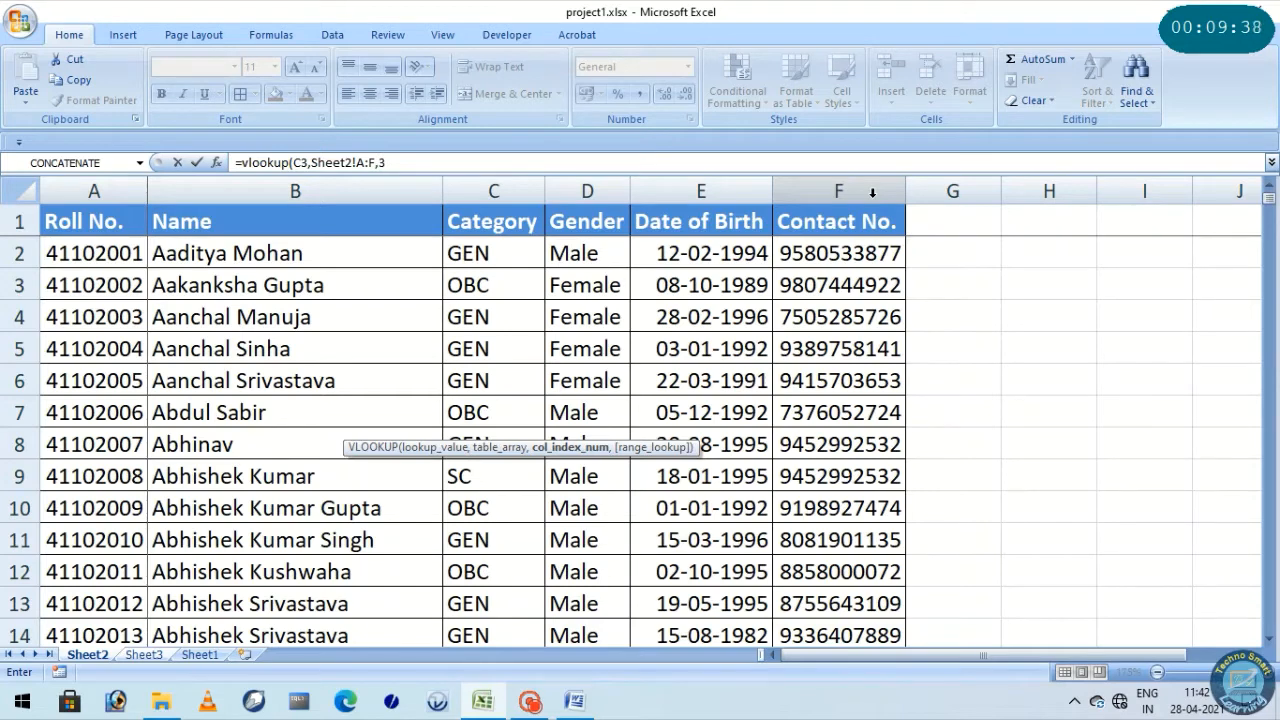
pyautogui.write('3,')
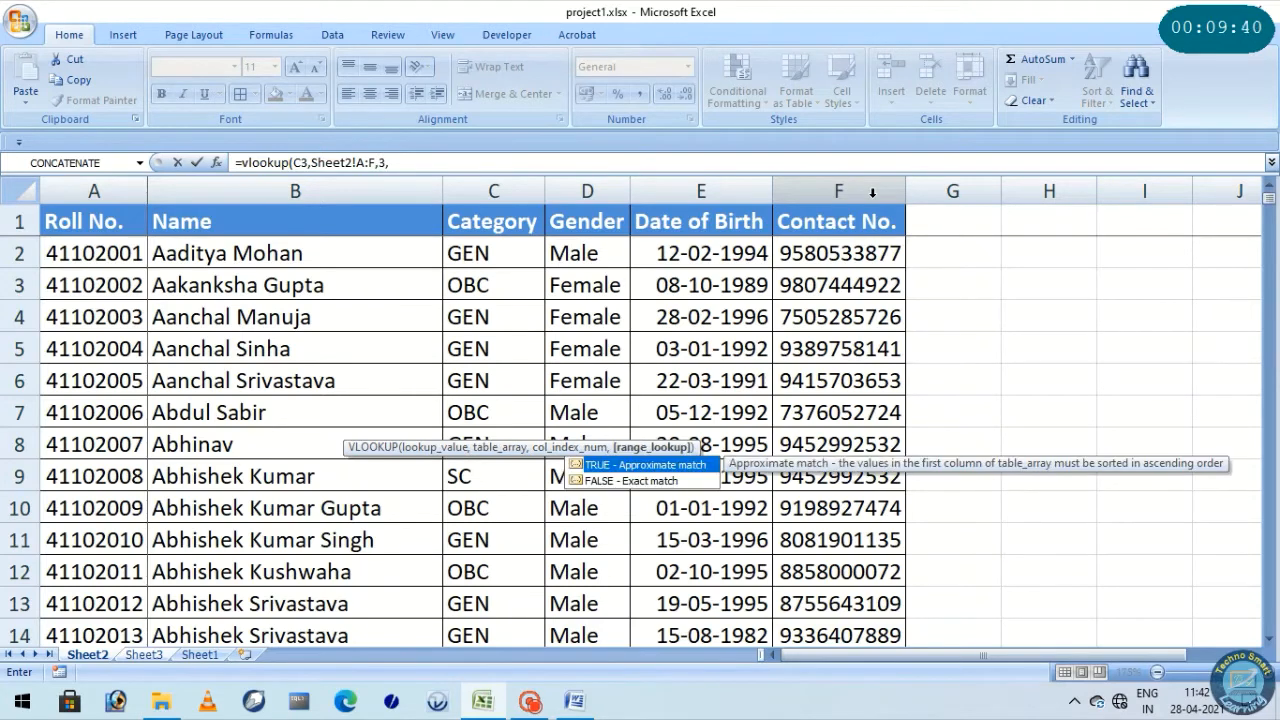
pyautogui.write('0)')
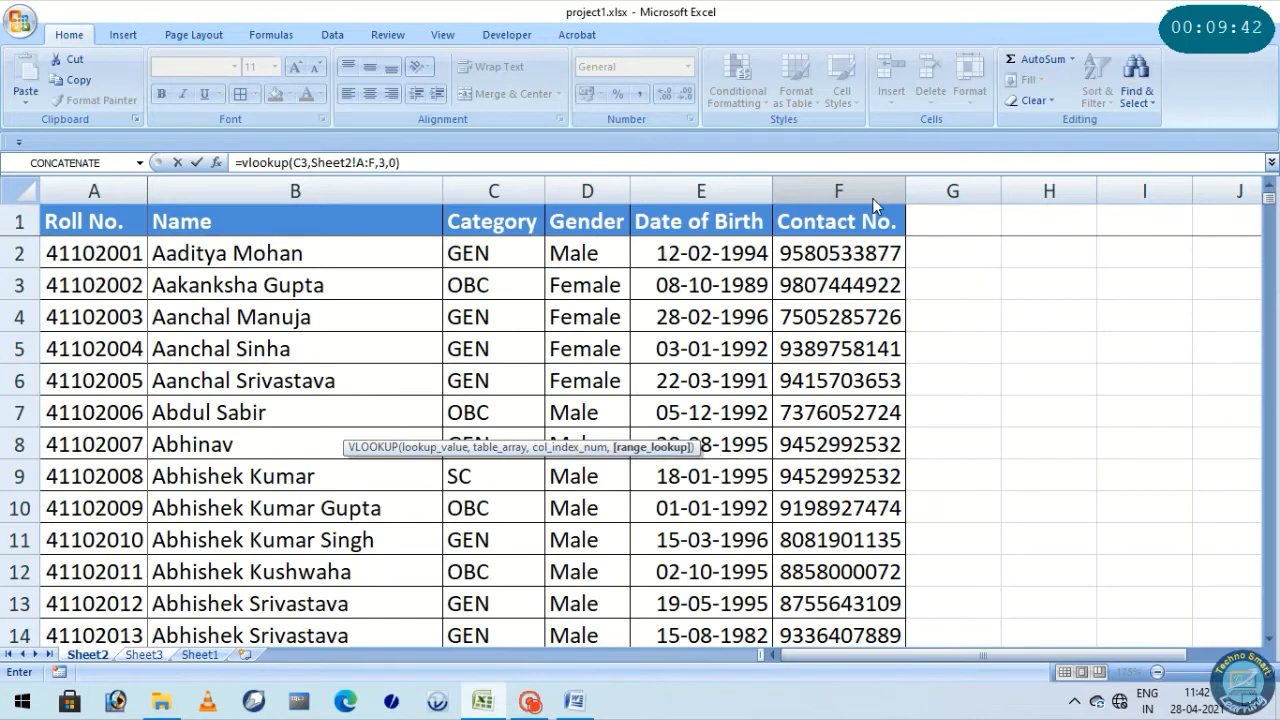
pyautogui.press('Return')
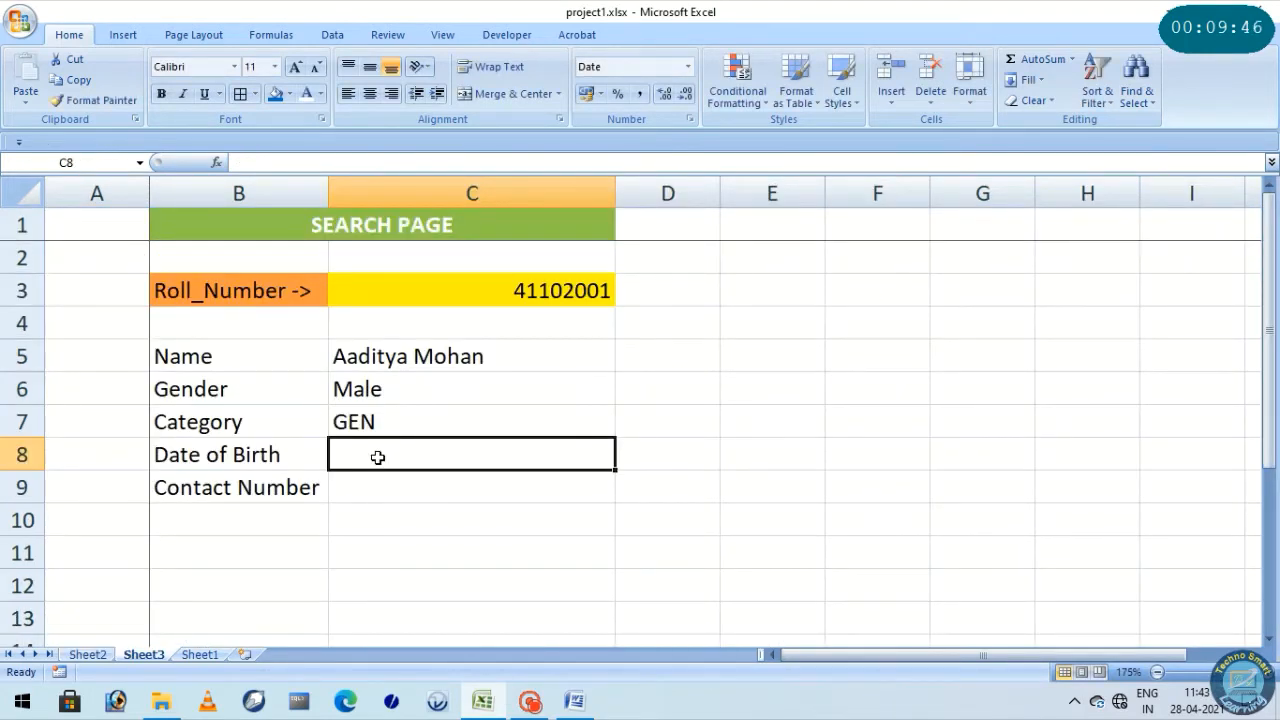
# Begin a VLOOKUP formula in the Date of Birth result cell C8 with C3 as the lookup value
pyautogui.write('=v')
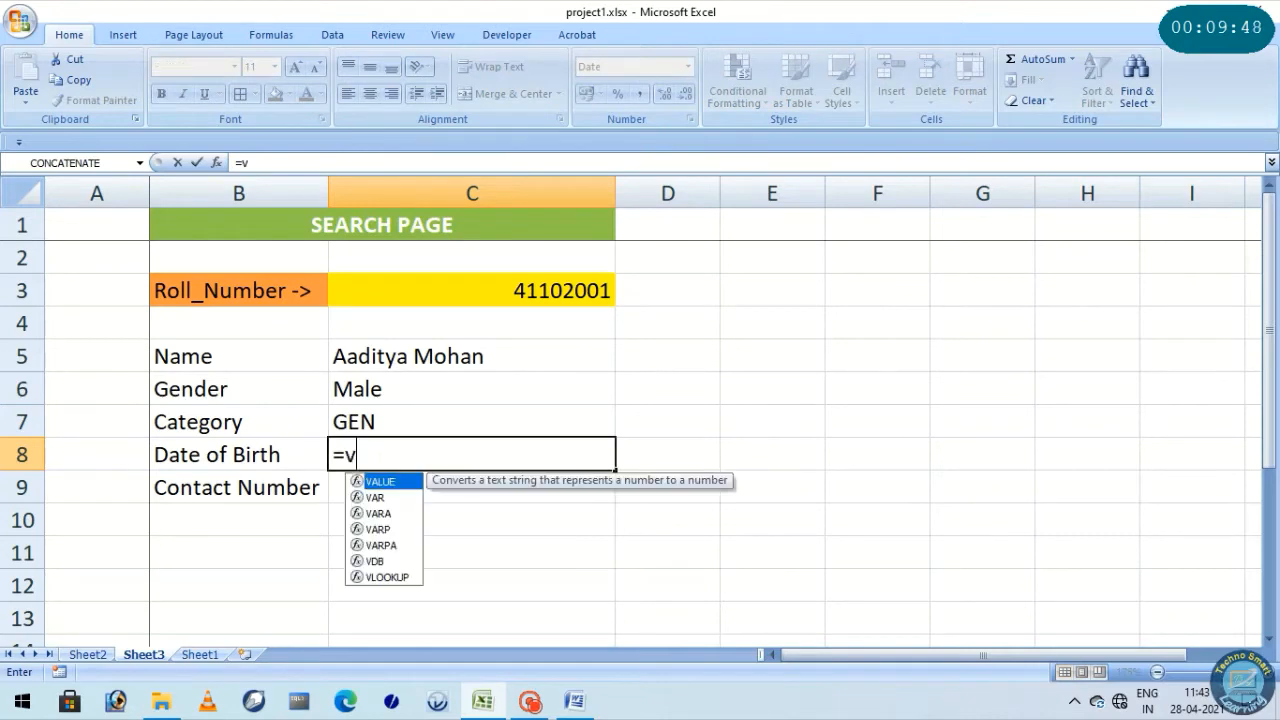
pyautogui.write('lookup(')
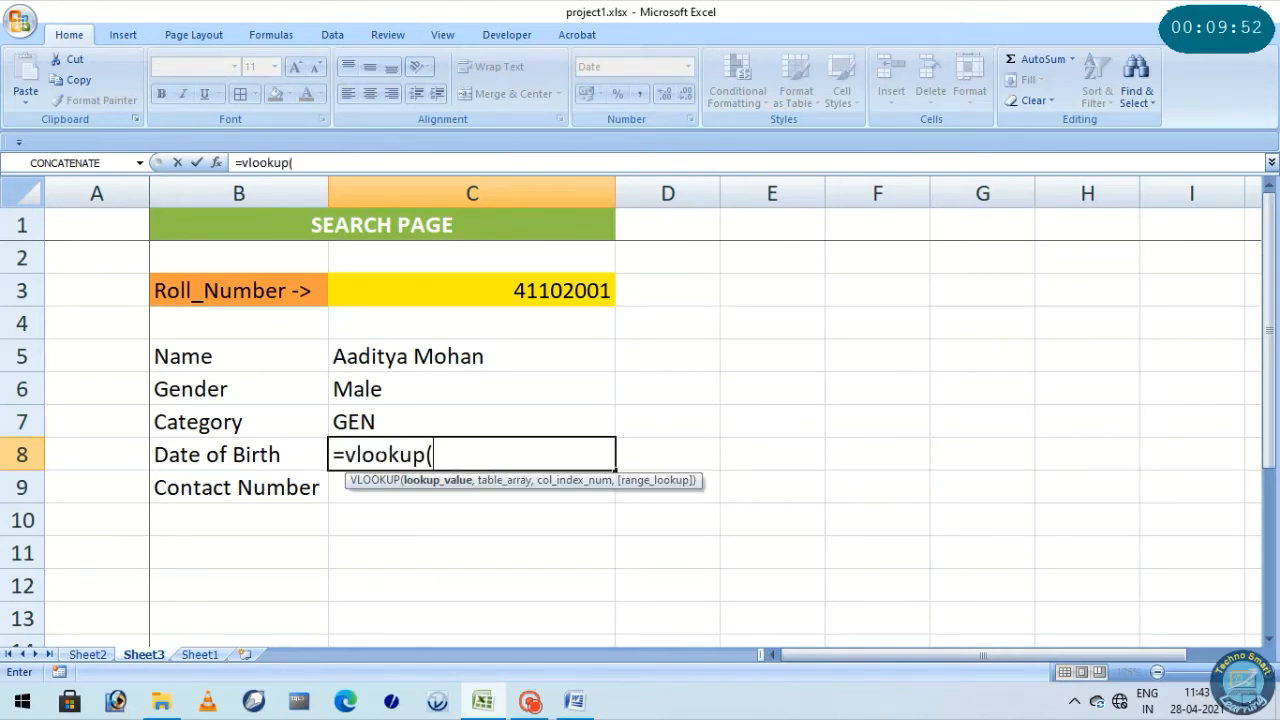
pyautogui.press('Up')
pyautogui.press('Up')
pyautogui.press('Up')
pyautogui.press('Up')
pyautogui.press('Up')
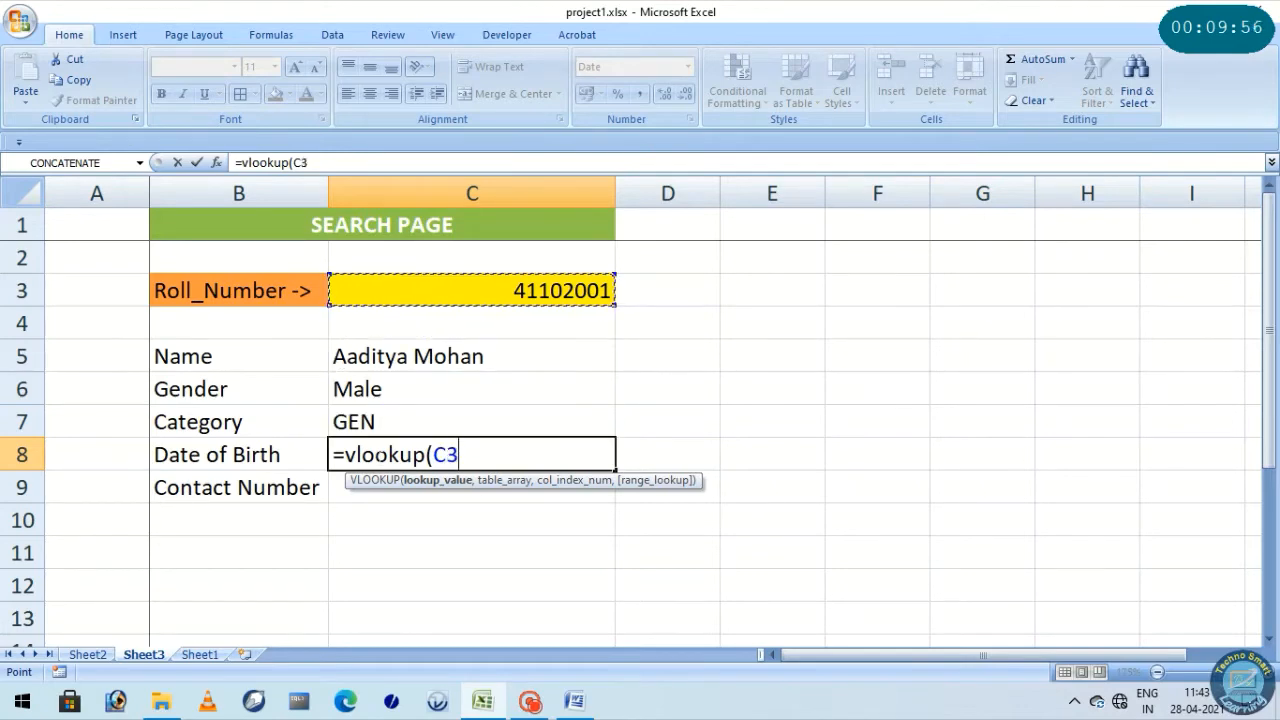
pyautogui.write(',')
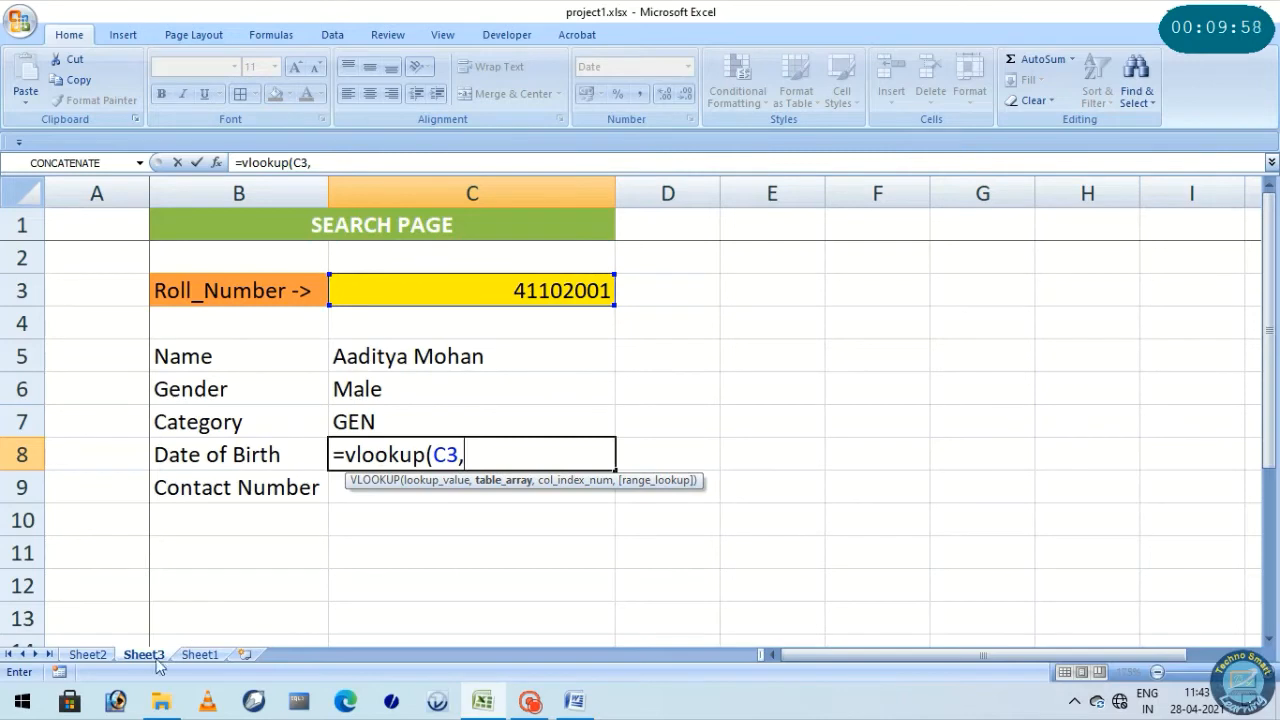
# Complete the C8 date of birth formula with Sheet2 columns A:F, column index 5 and 0 for an exact match
pyautogui.click(88, 654)
pyautogui.moveTo(65, 189); pyautogui.dragTo(801, 180)
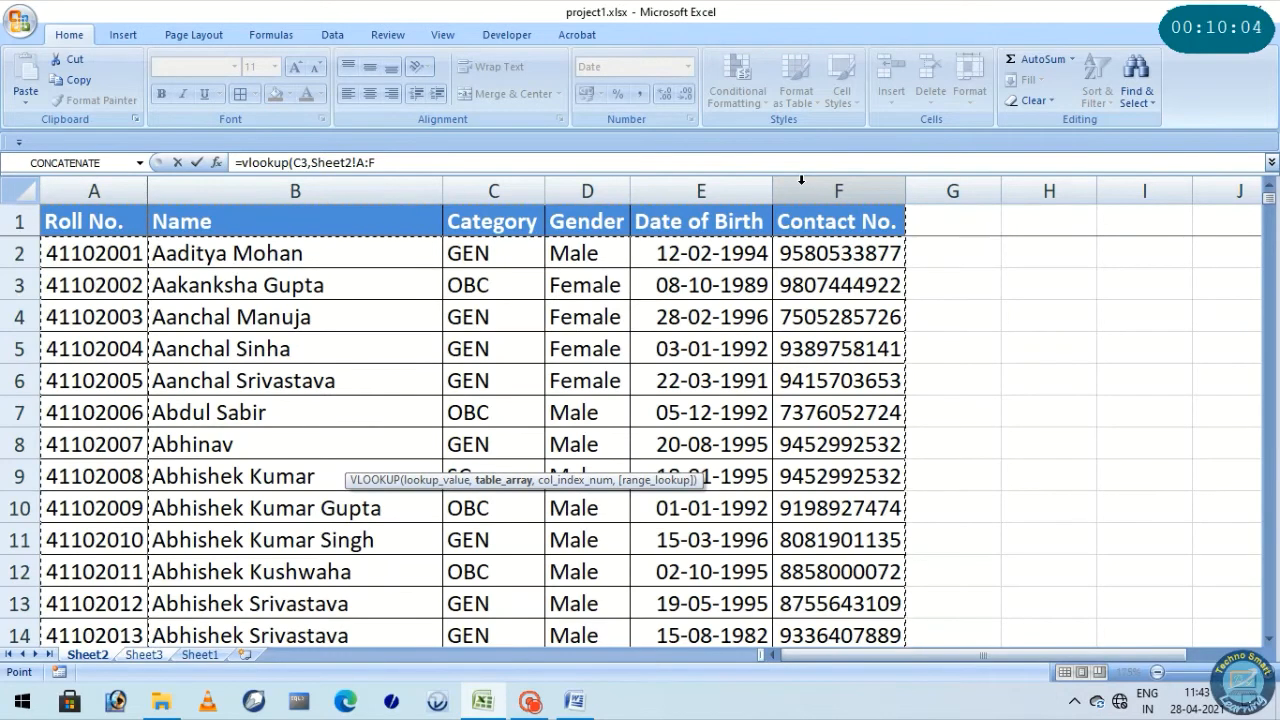
pyautogui.write(',5')
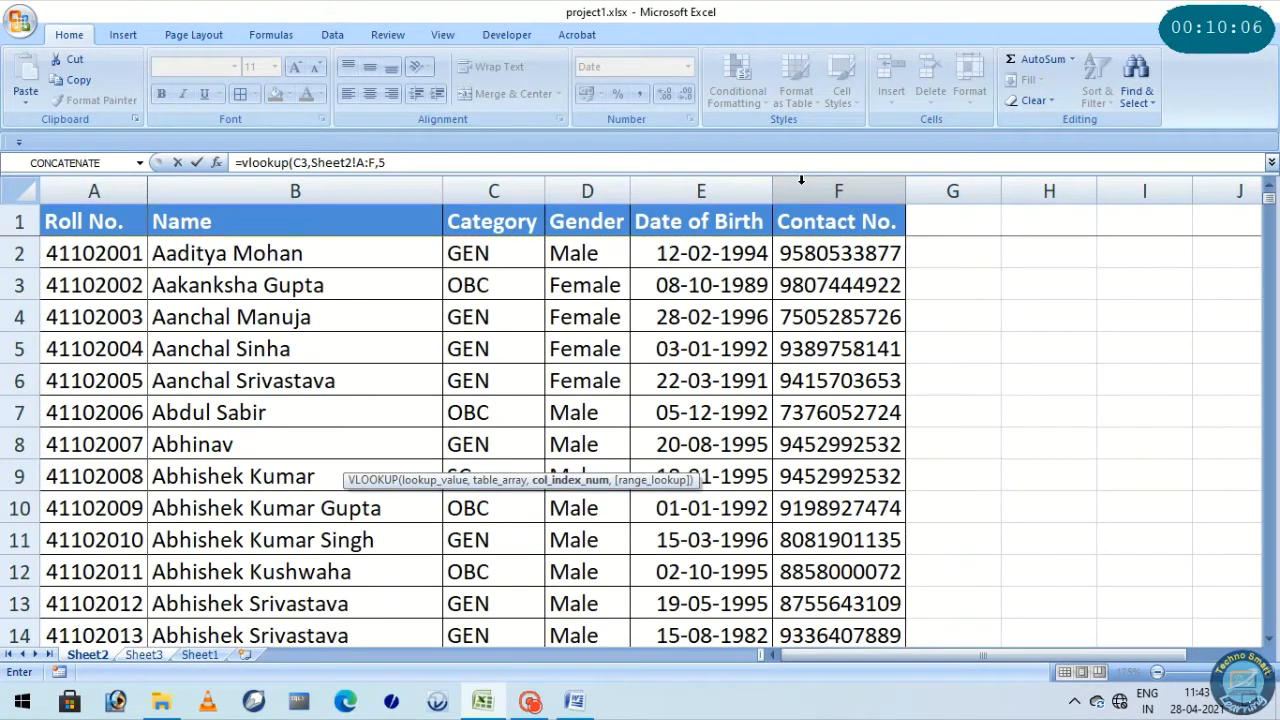
pyautogui.write(',')
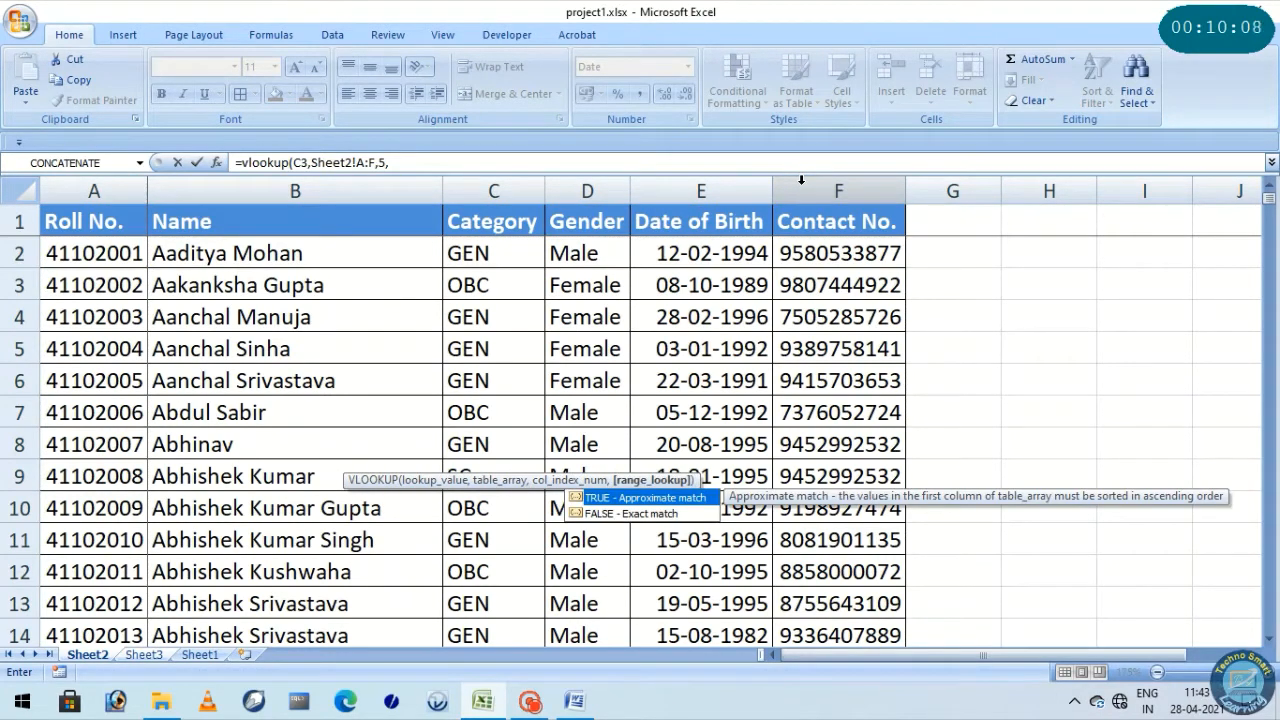
pyautogui.write('0)')
pyautogui.press('Return')
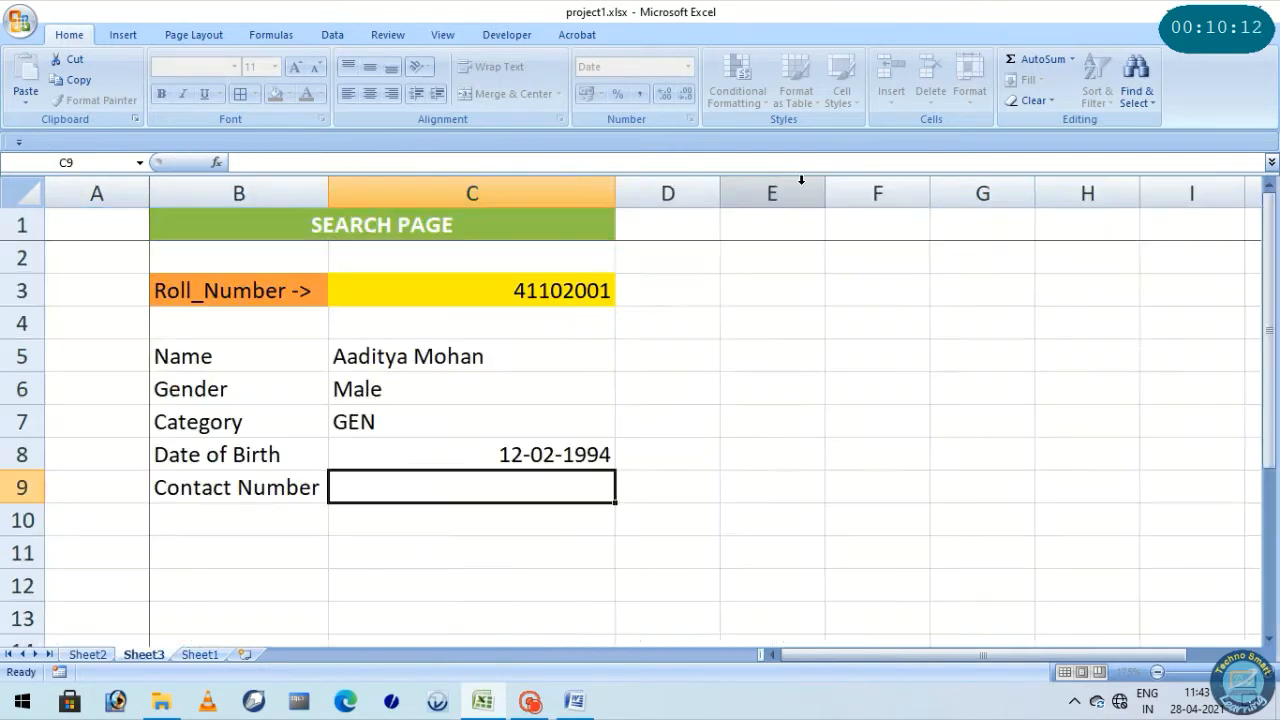
# Centre the date of birth result in C8 and review its number format, keeping the Date setting
pyautogui.click(565, 450)
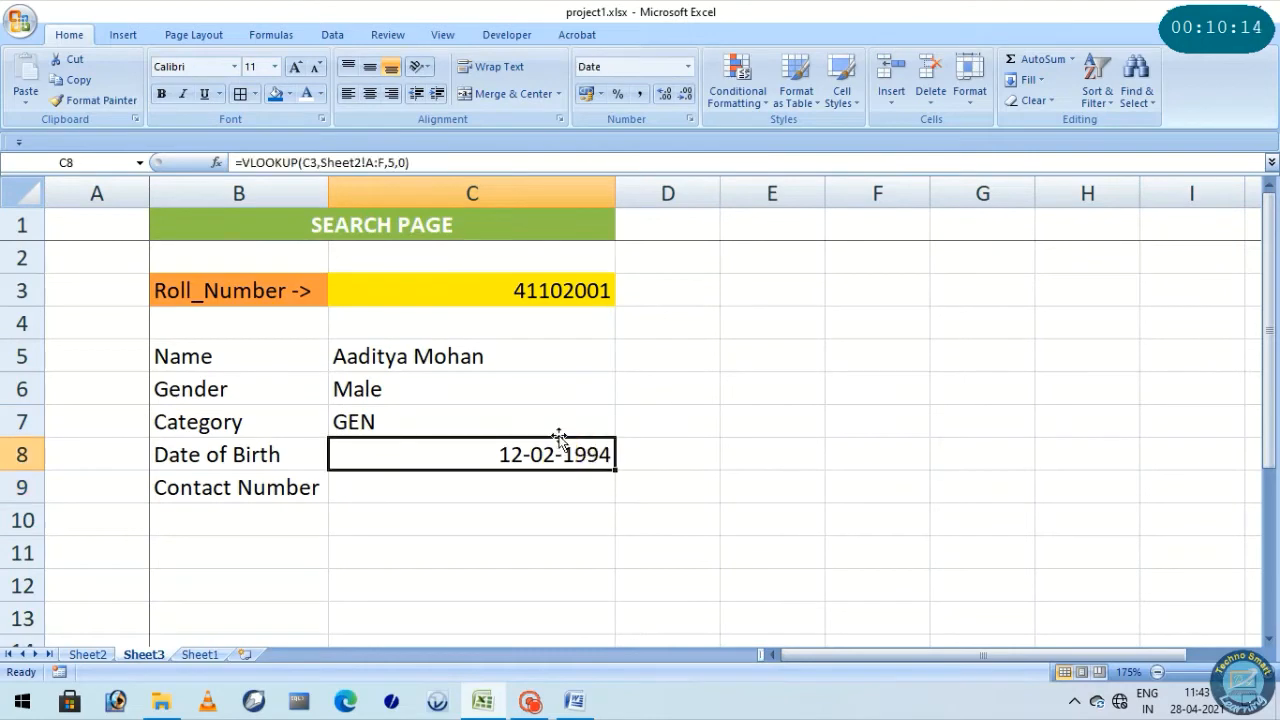
pyautogui.click(369, 93)
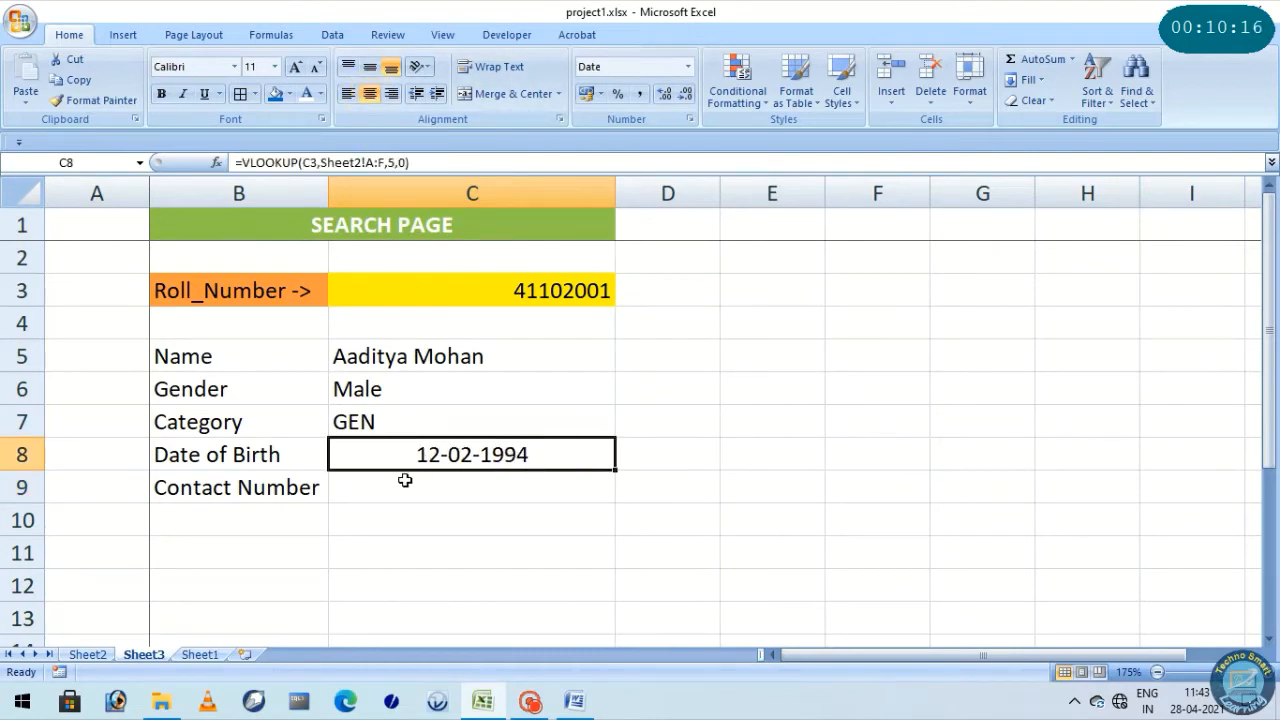
pyautogui.rightClick(396, 452)
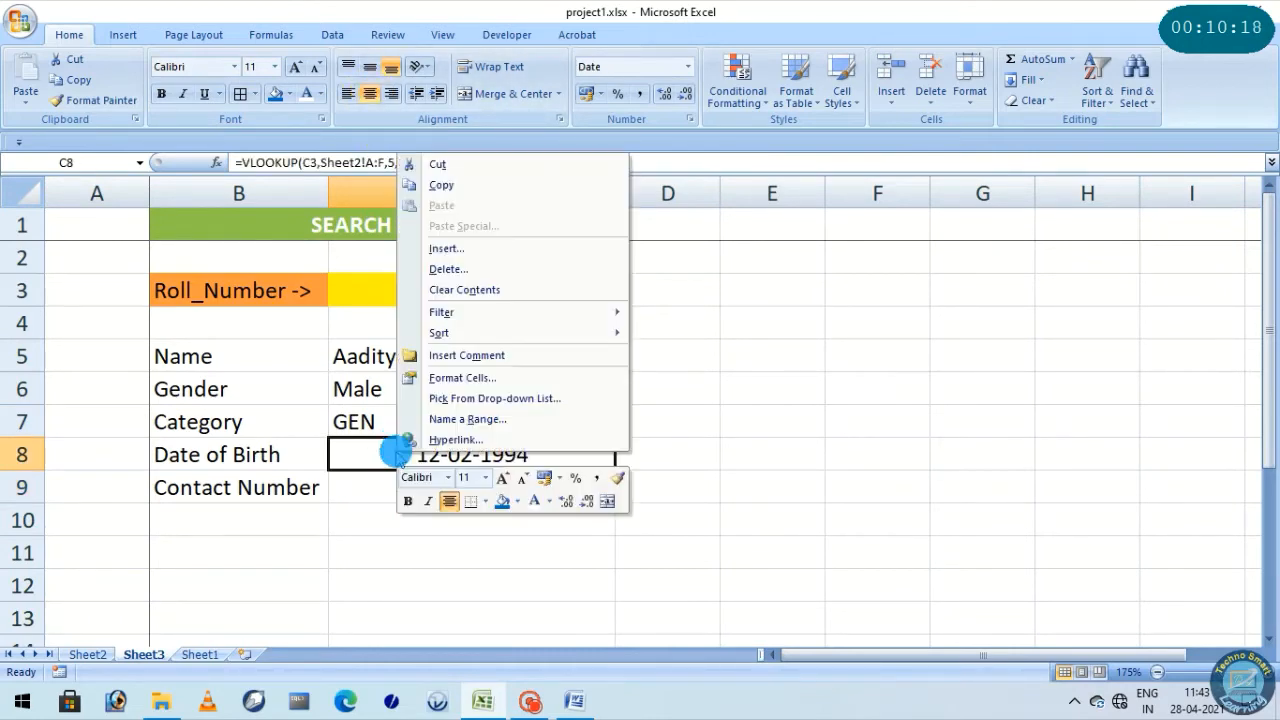
pyautogui.click(455, 377)
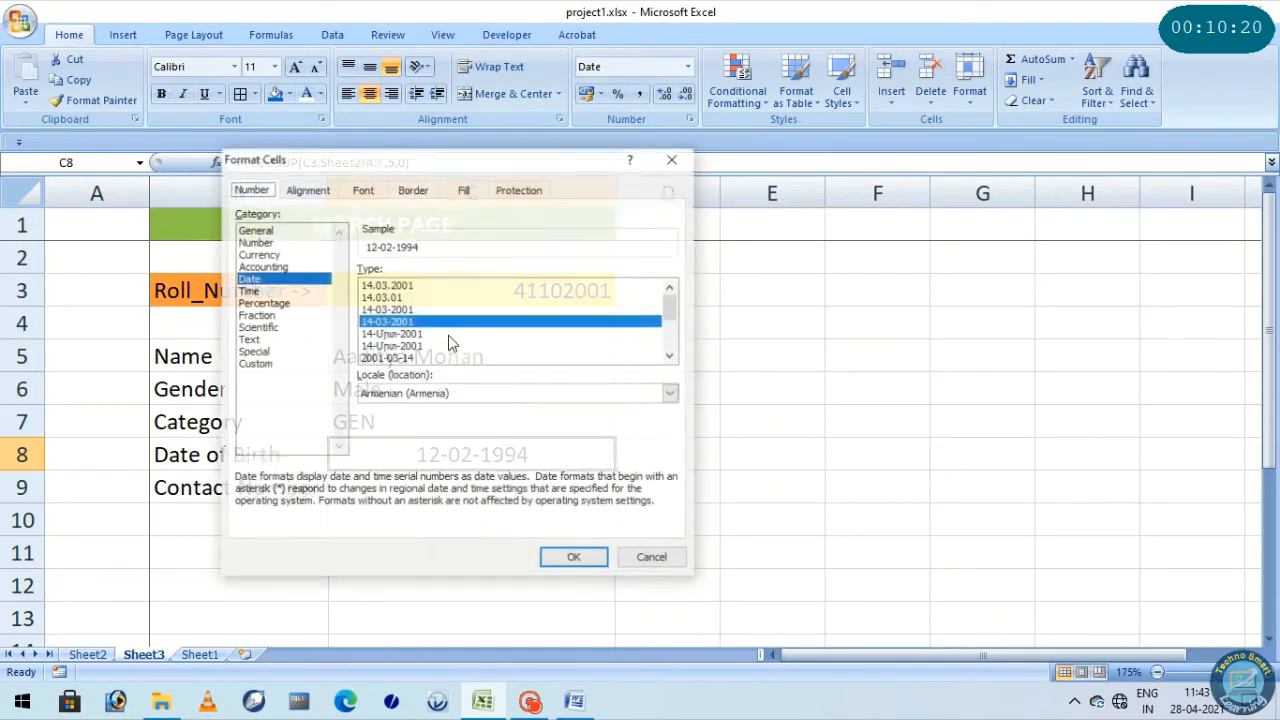
pyautogui.click(545, 557)
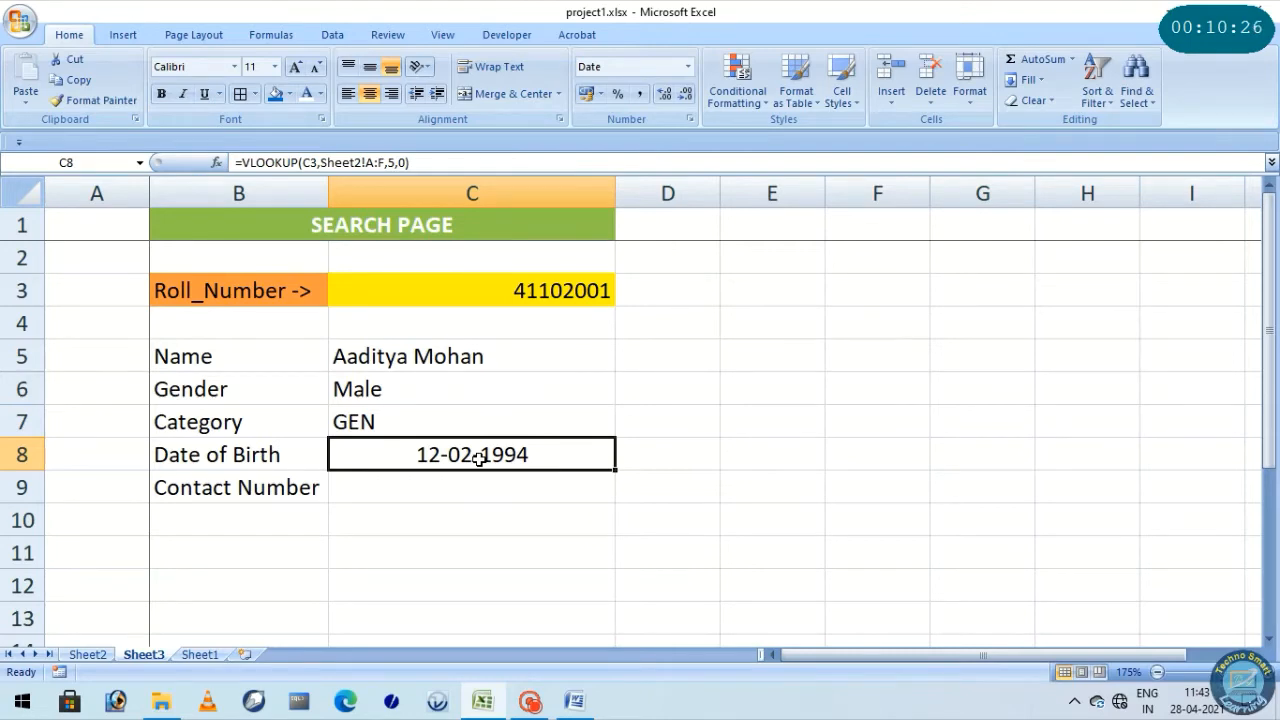
# Change the number format of the date of birth cell C8 to General
pyautogui.rightClick(479, 456)
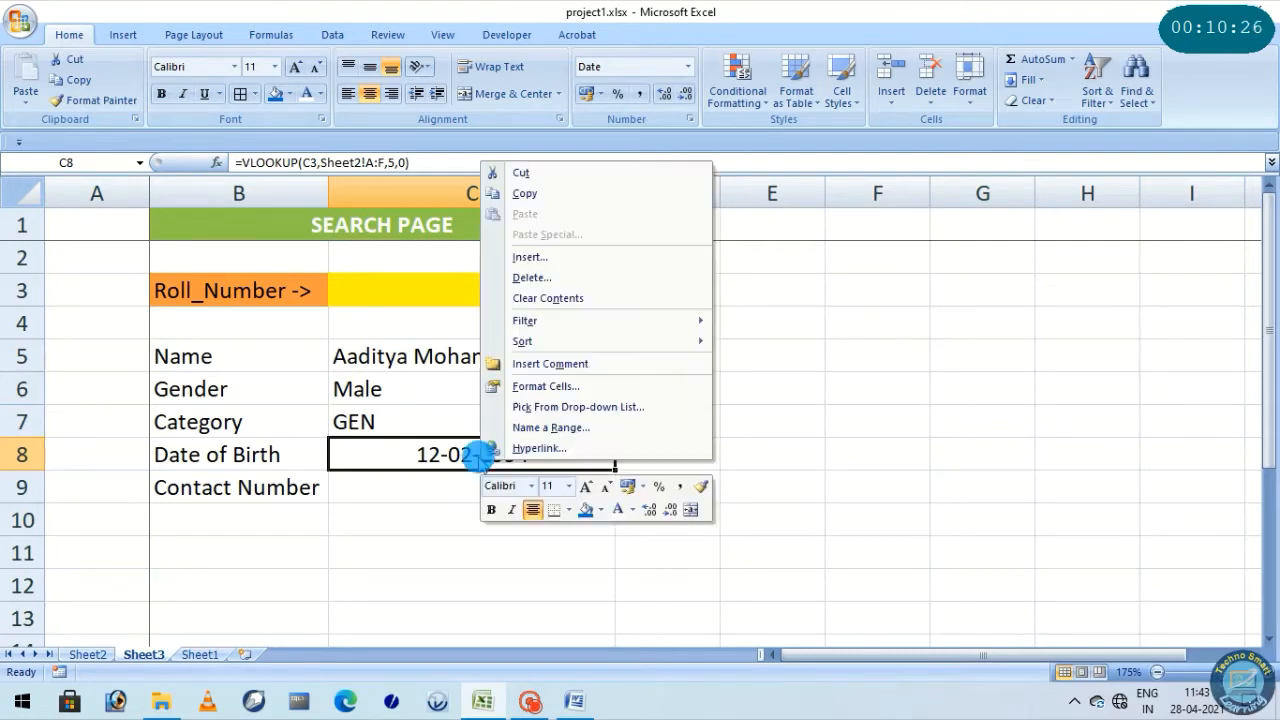
pyautogui.click(540, 386)
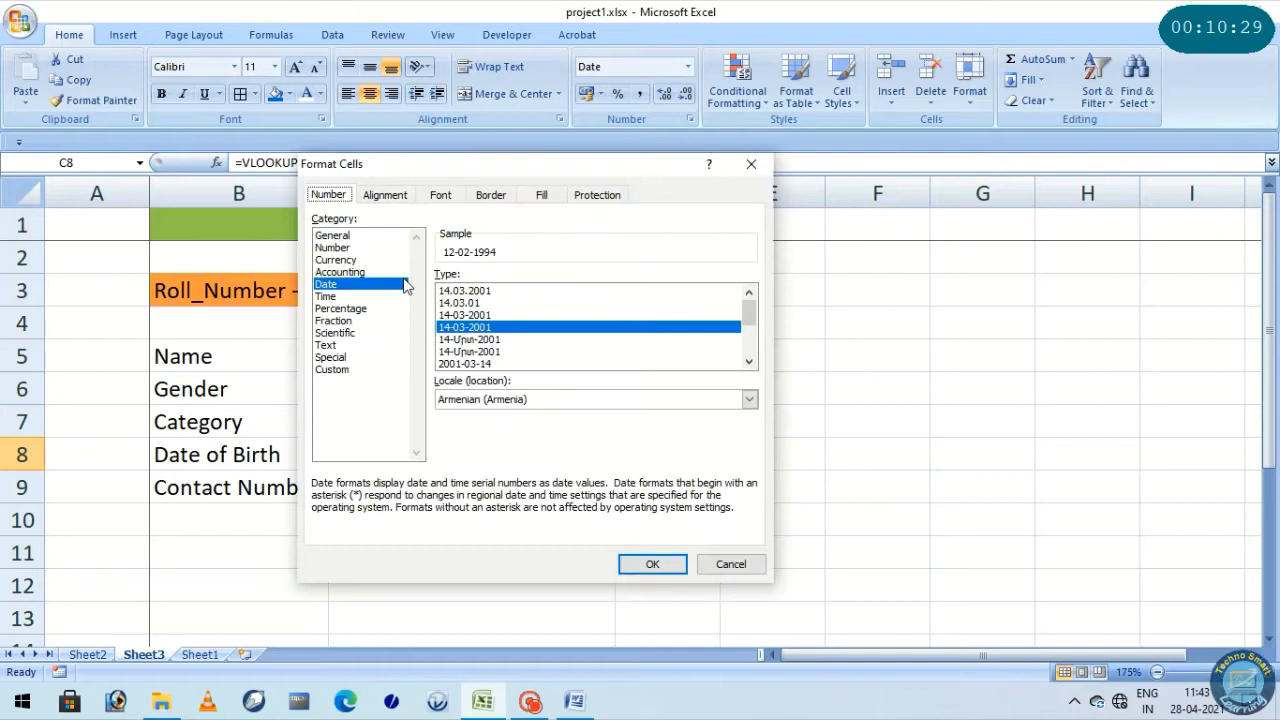
pyautogui.click(345, 236)
pyautogui.click(648, 565)
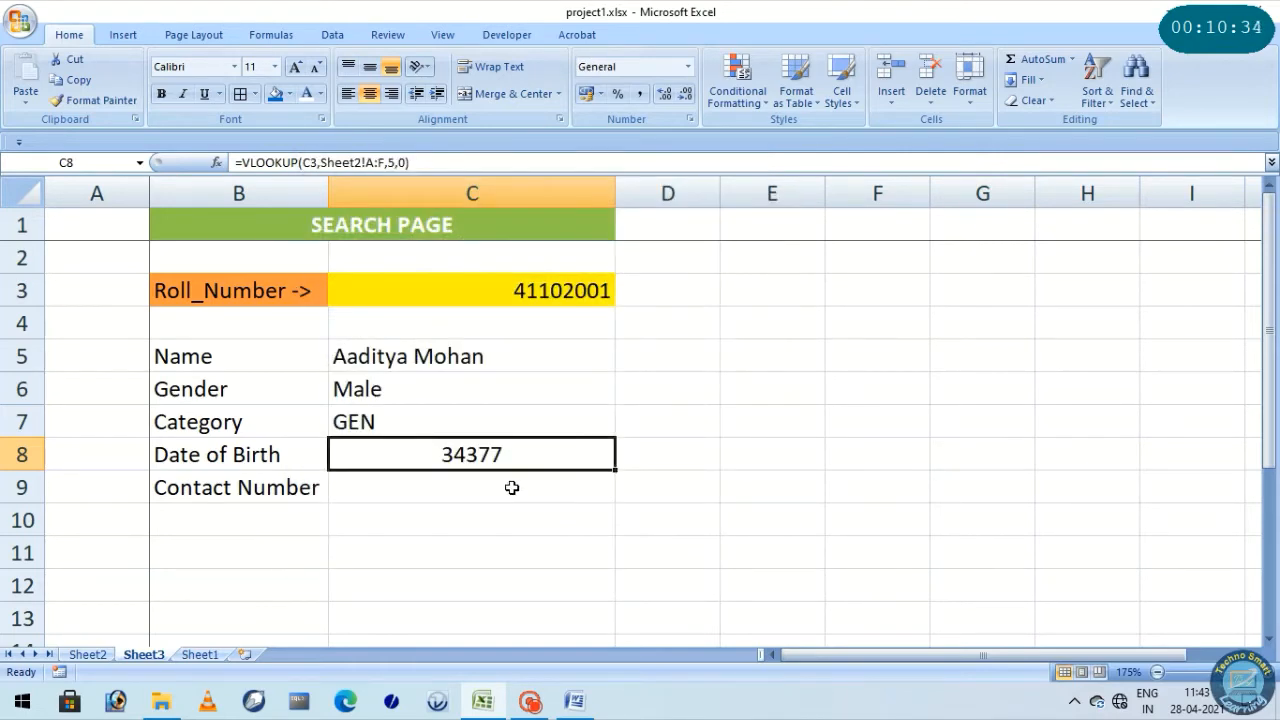
# Format the date of birth cell C8 as Date with type 14-03-2001 and left-align it
pyautogui.rightClick(494, 458)
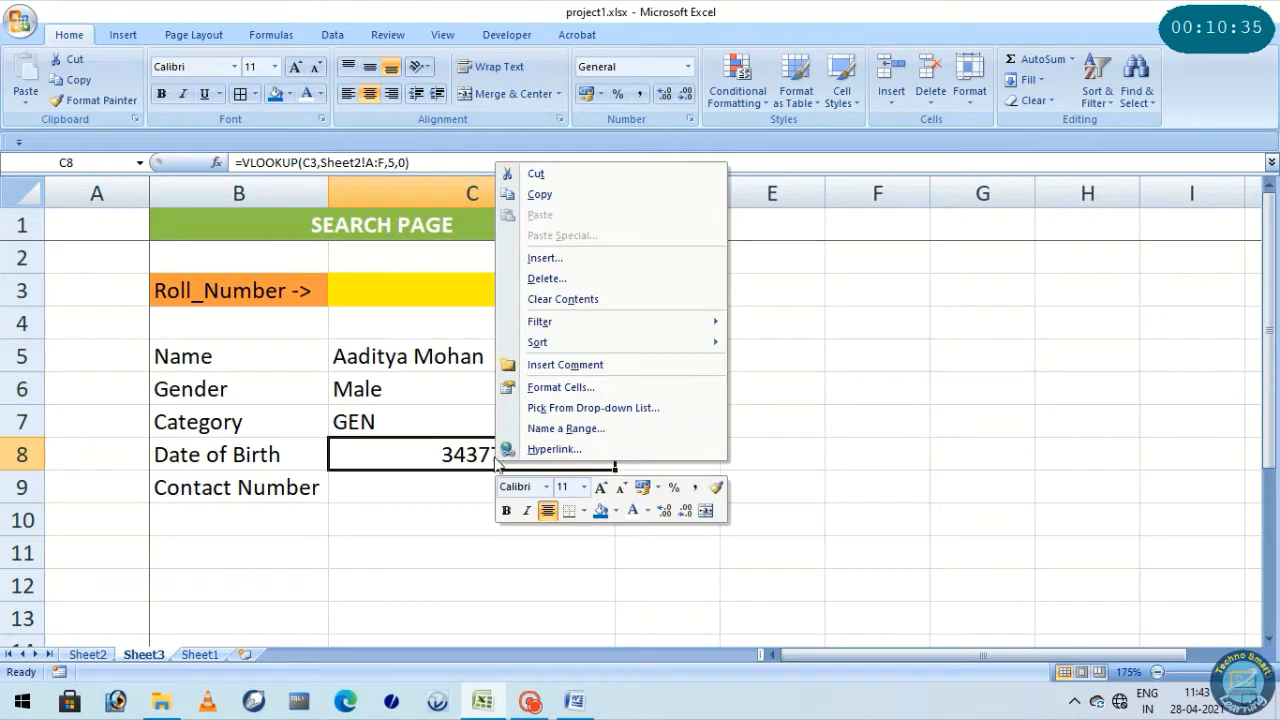
pyautogui.click(562, 387)
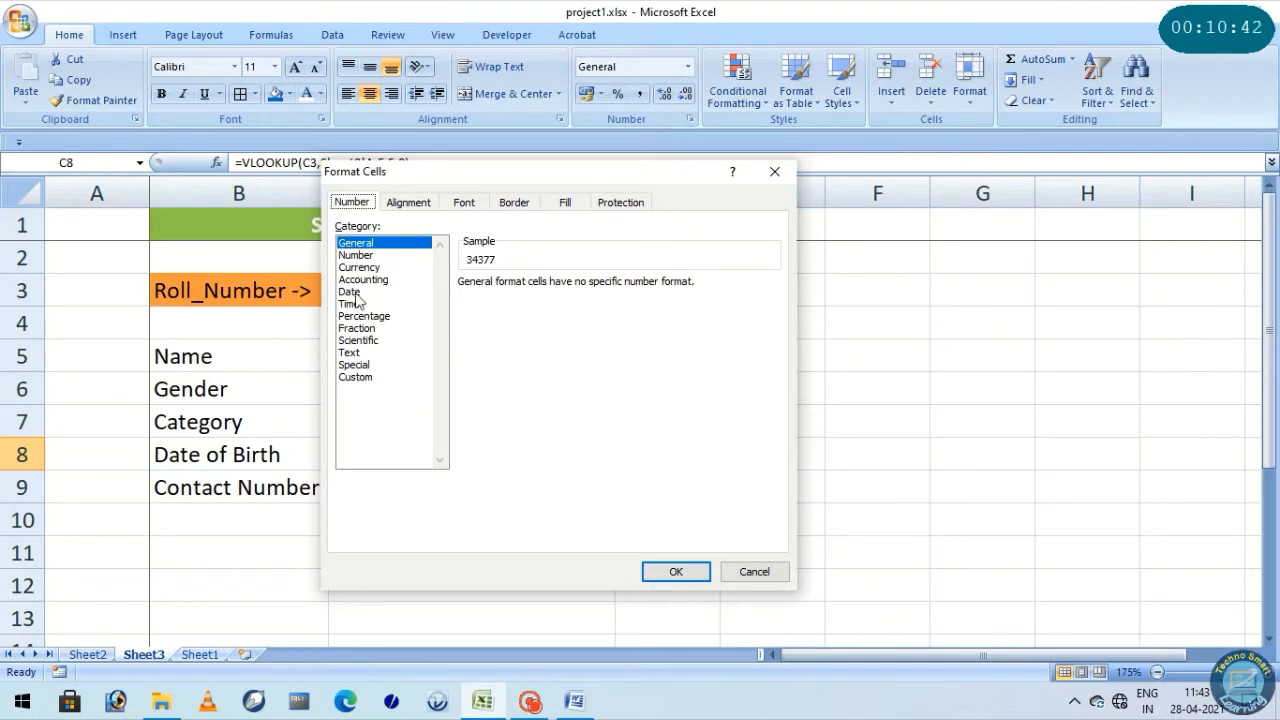
pyautogui.click(358, 292)
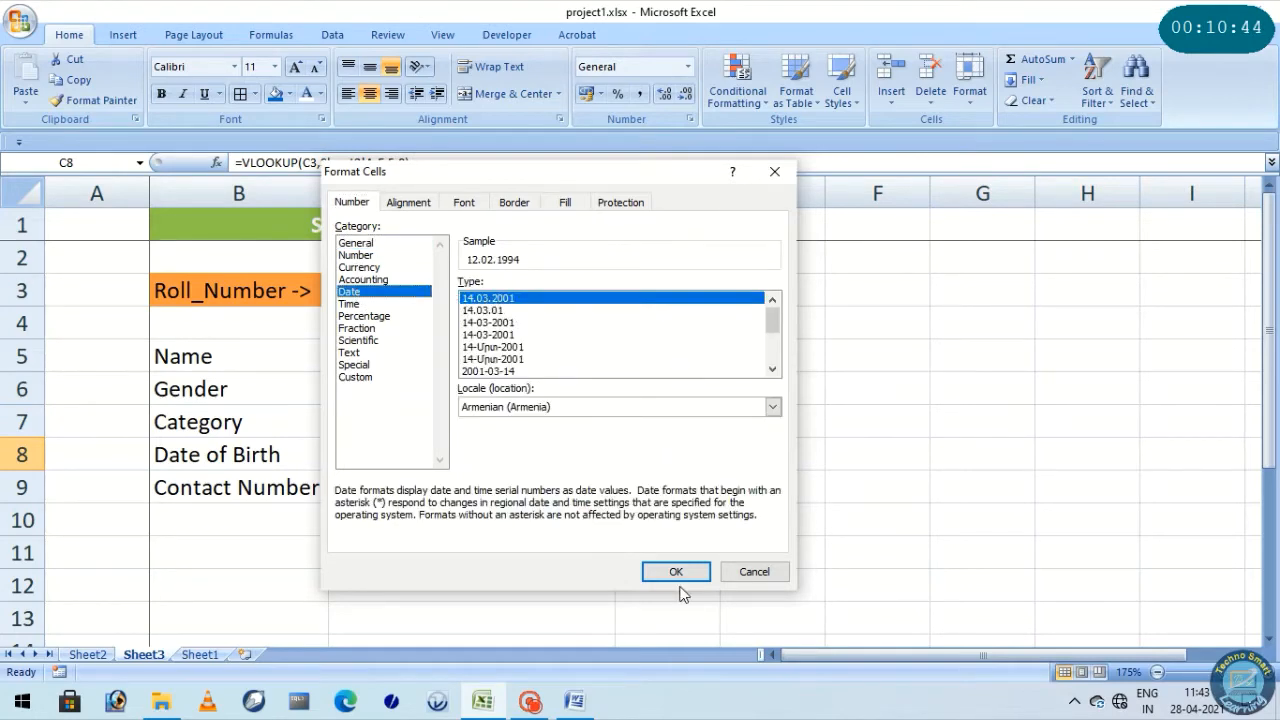
pyautogui.click(492, 322)
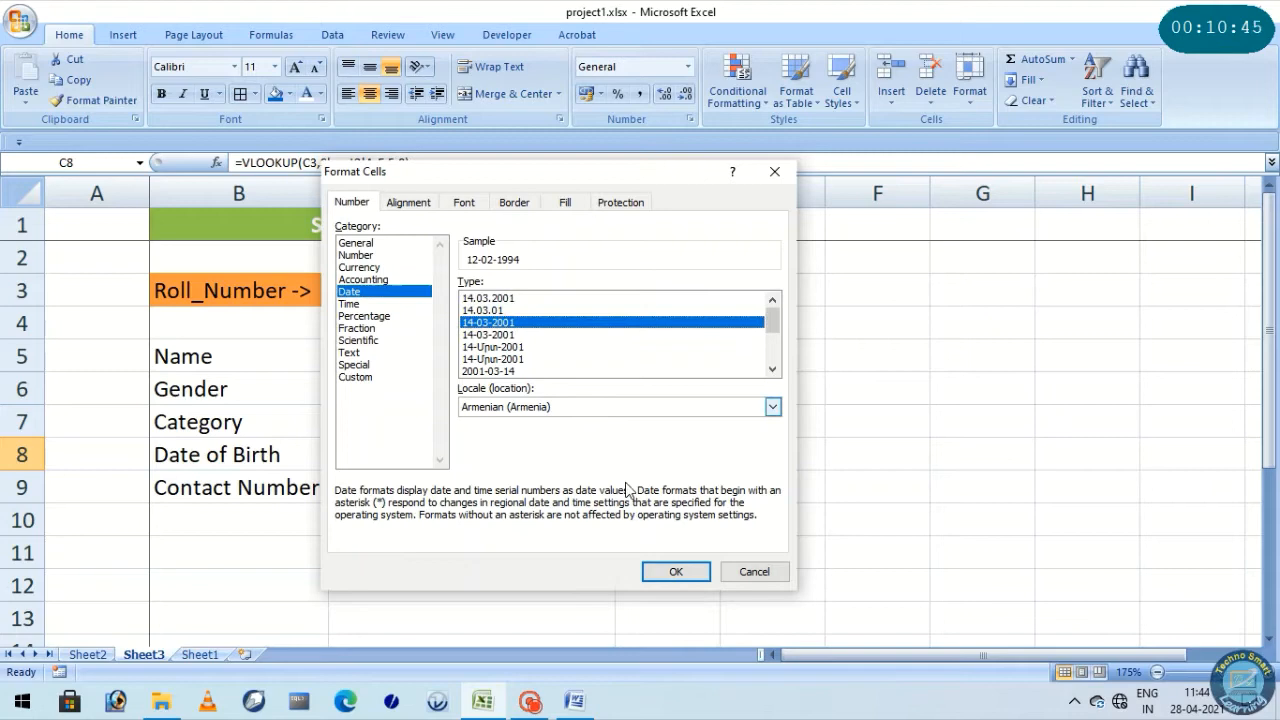
pyautogui.click(670, 571)
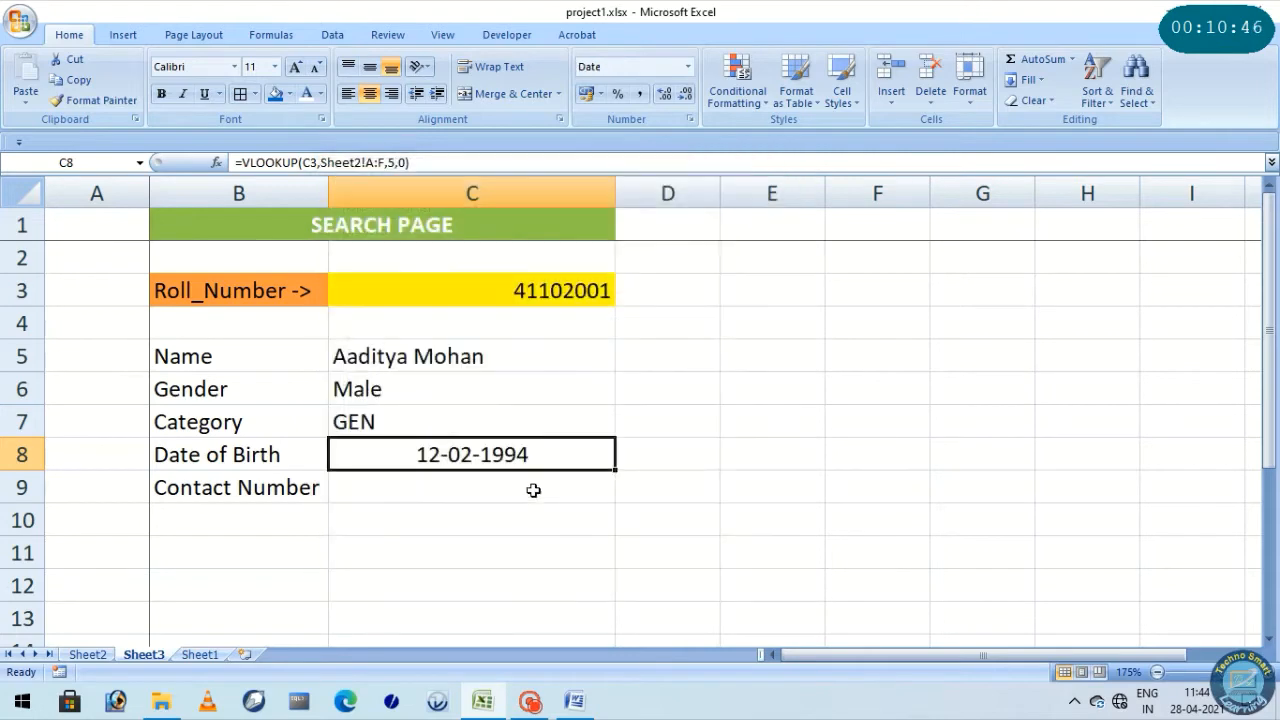
pyautogui.click(348, 93)
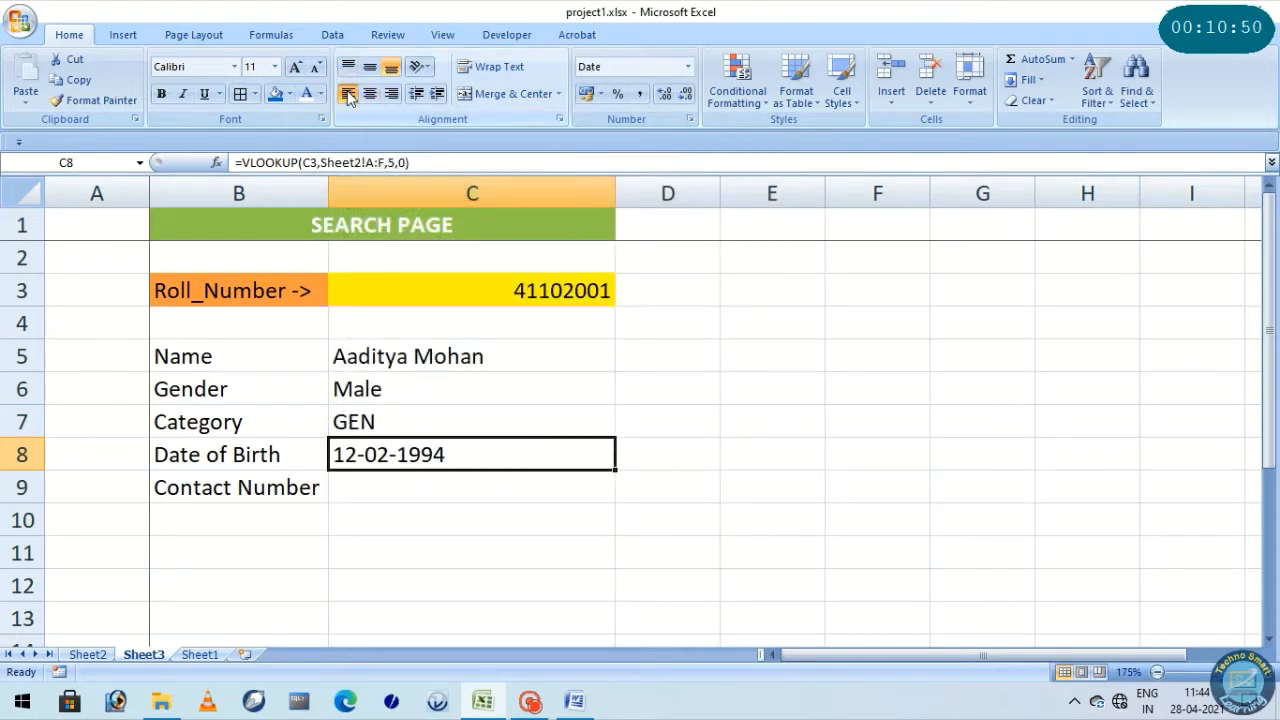
# Start a VLOOKUP formula in the Contact Number cell C9 with C3 as the lookup value
pyautogui.click(391, 490)
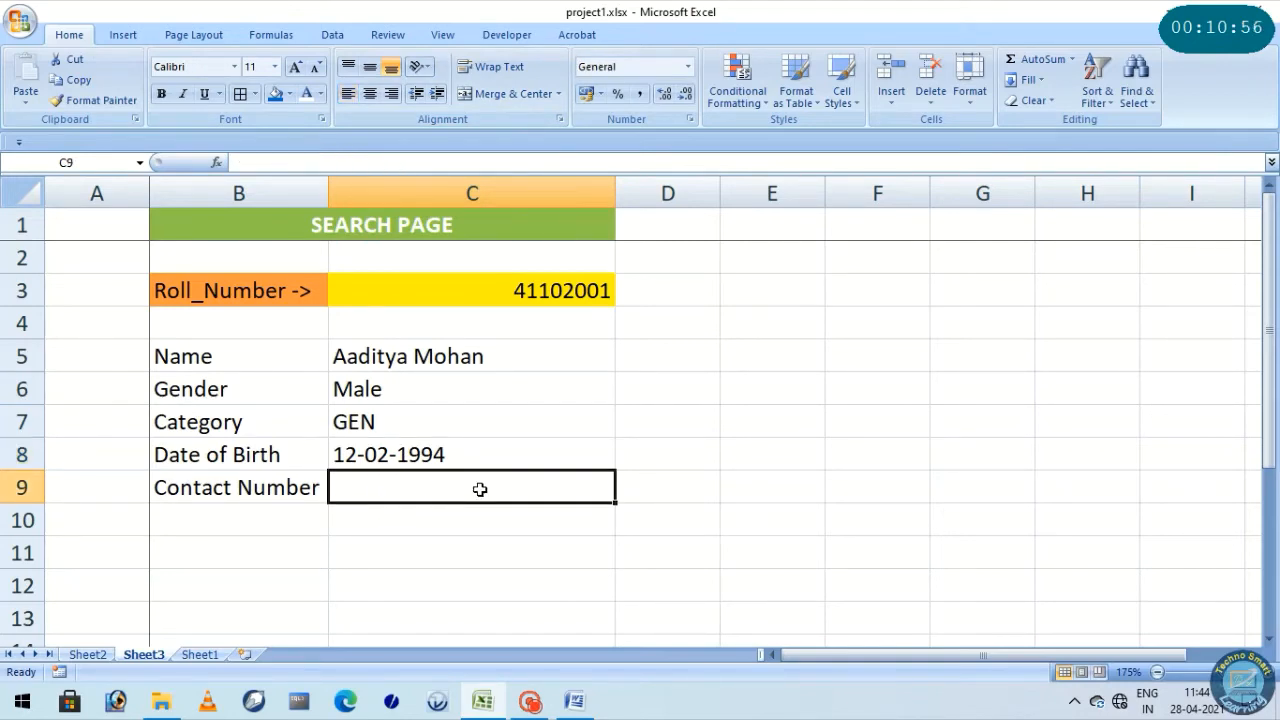
pyautogui.write('=')
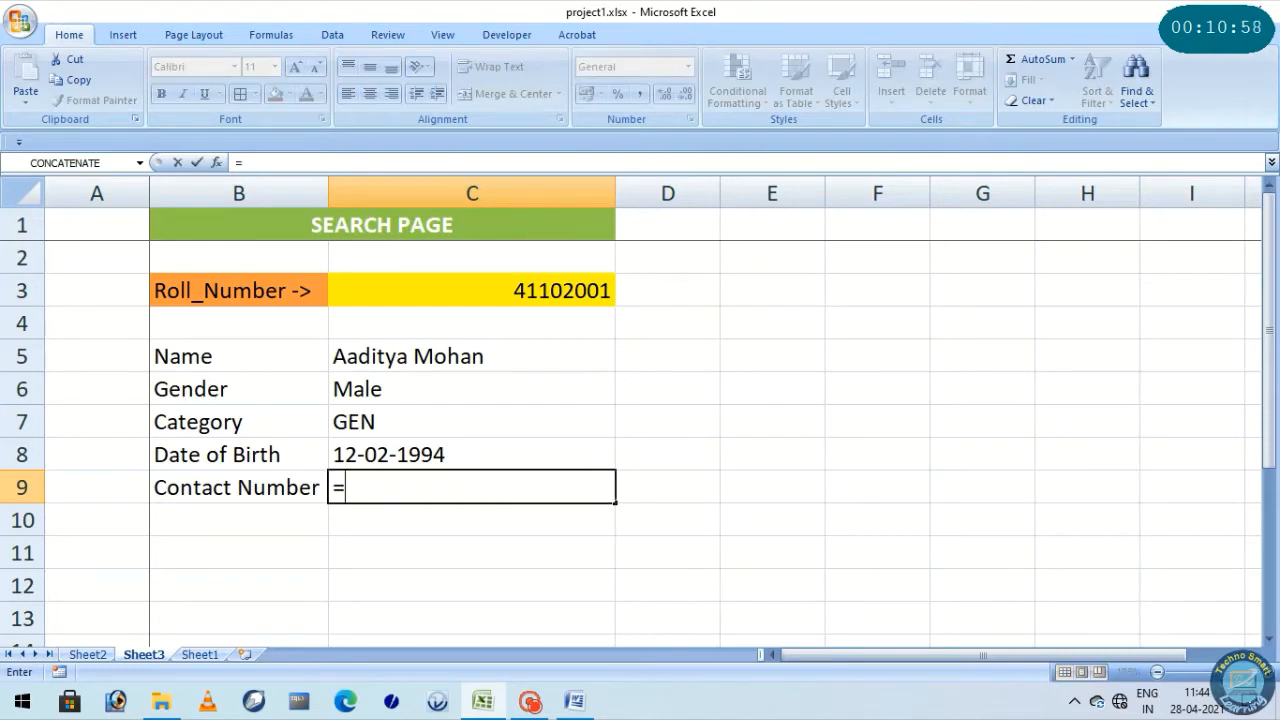
pyautogui.write('vloo')
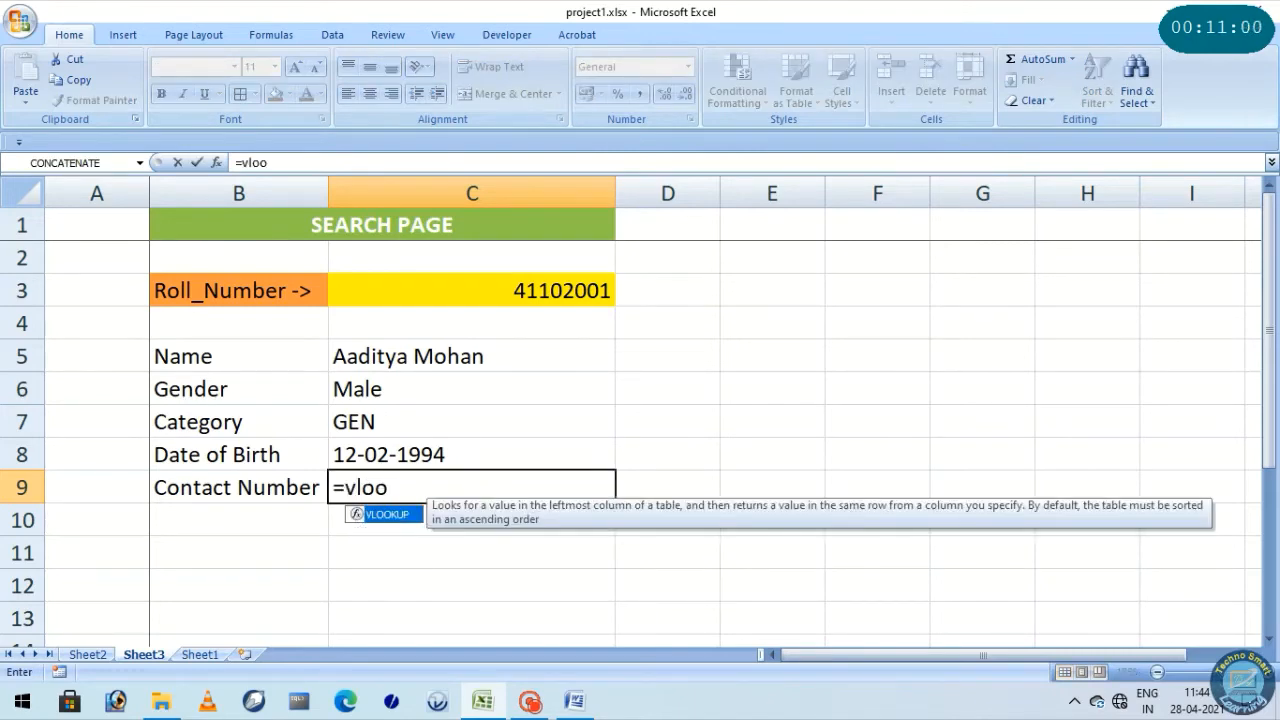
pyautogui.write('kup(')
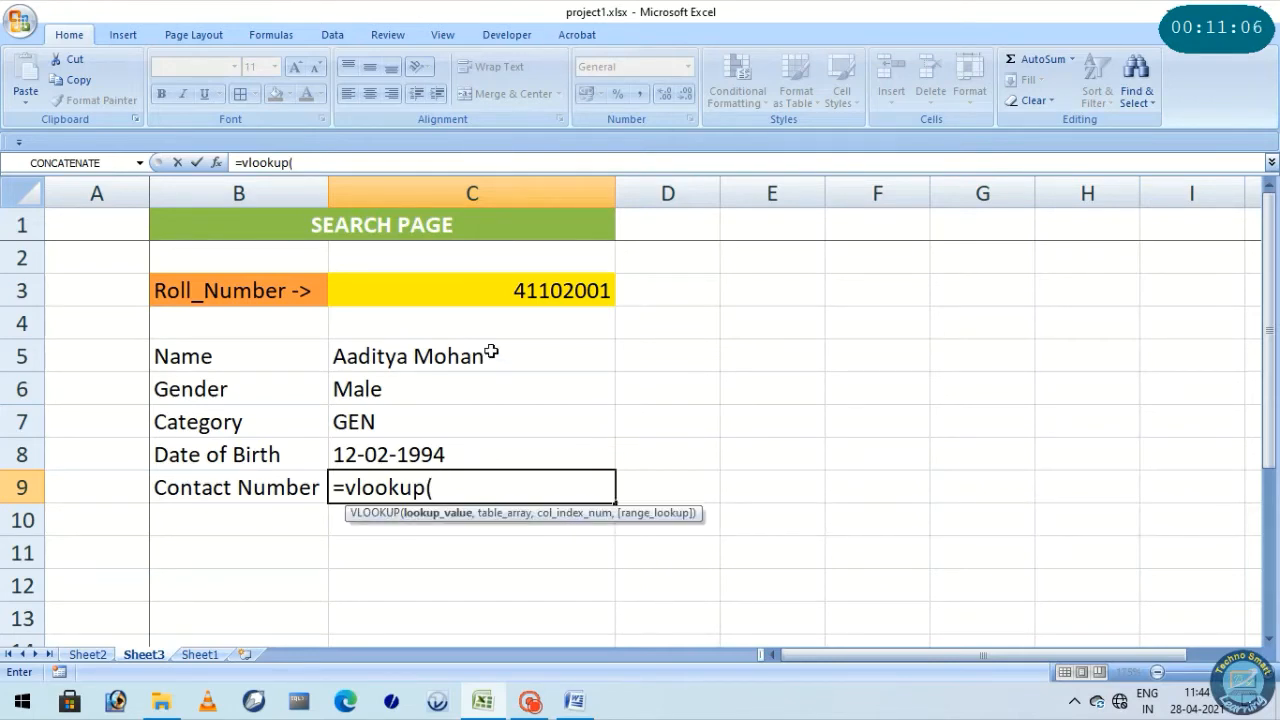
pyautogui.click(490, 300)
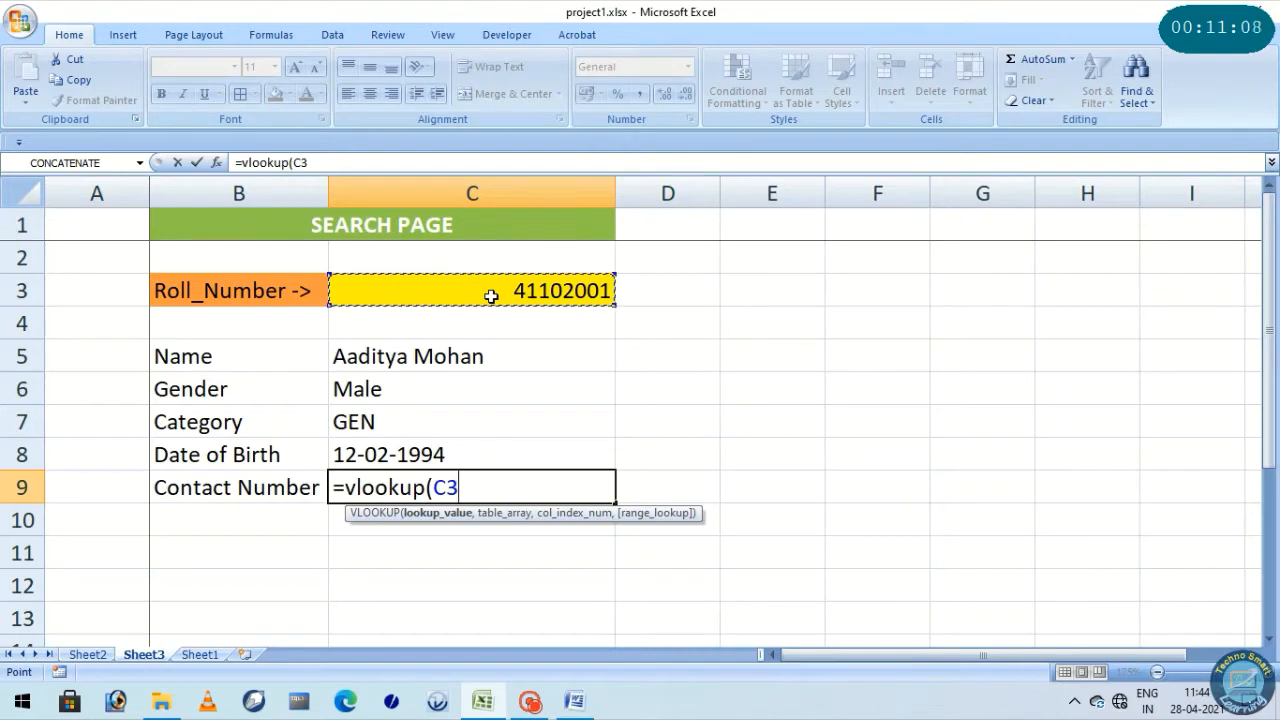
pyautogui.write(',')
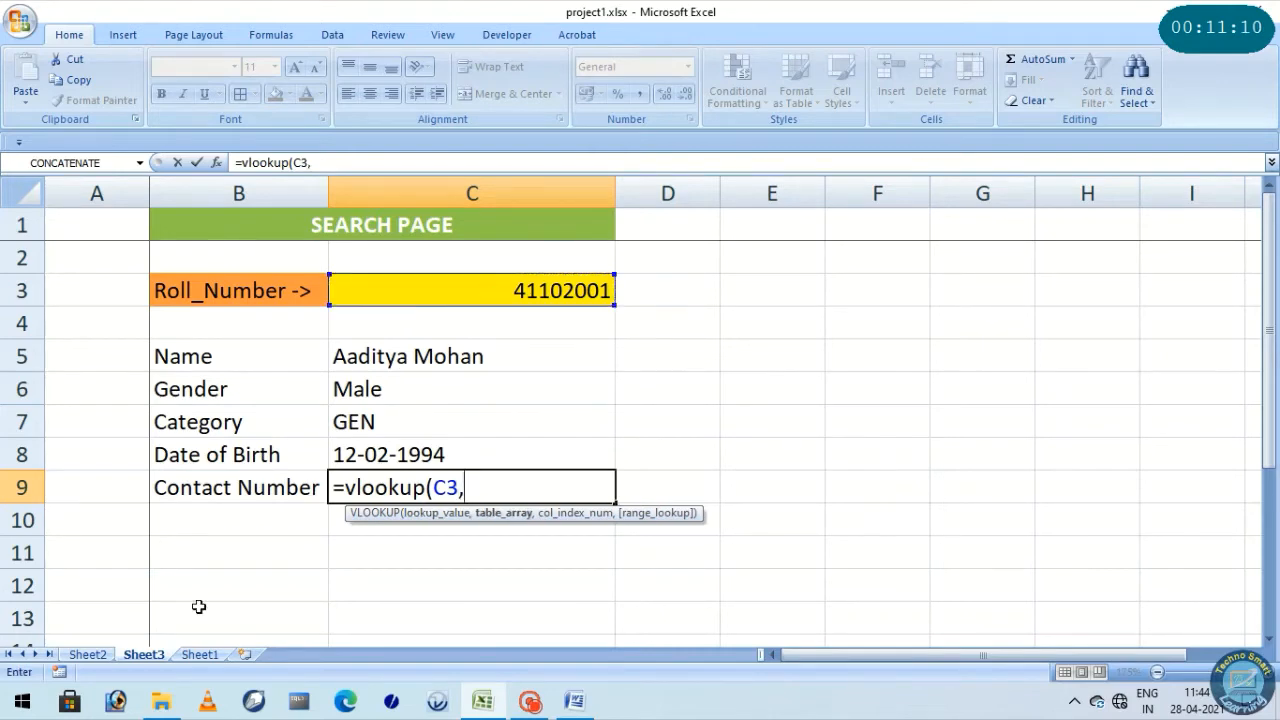
# Complete the C9 contact number formula with Sheet2 columns A:F, column index 6 and 0 for an exact match
pyautogui.click(94, 656)
pyautogui.moveTo(97, 191); pyautogui.dragTo(798, 221)
pyautogui.write(',')
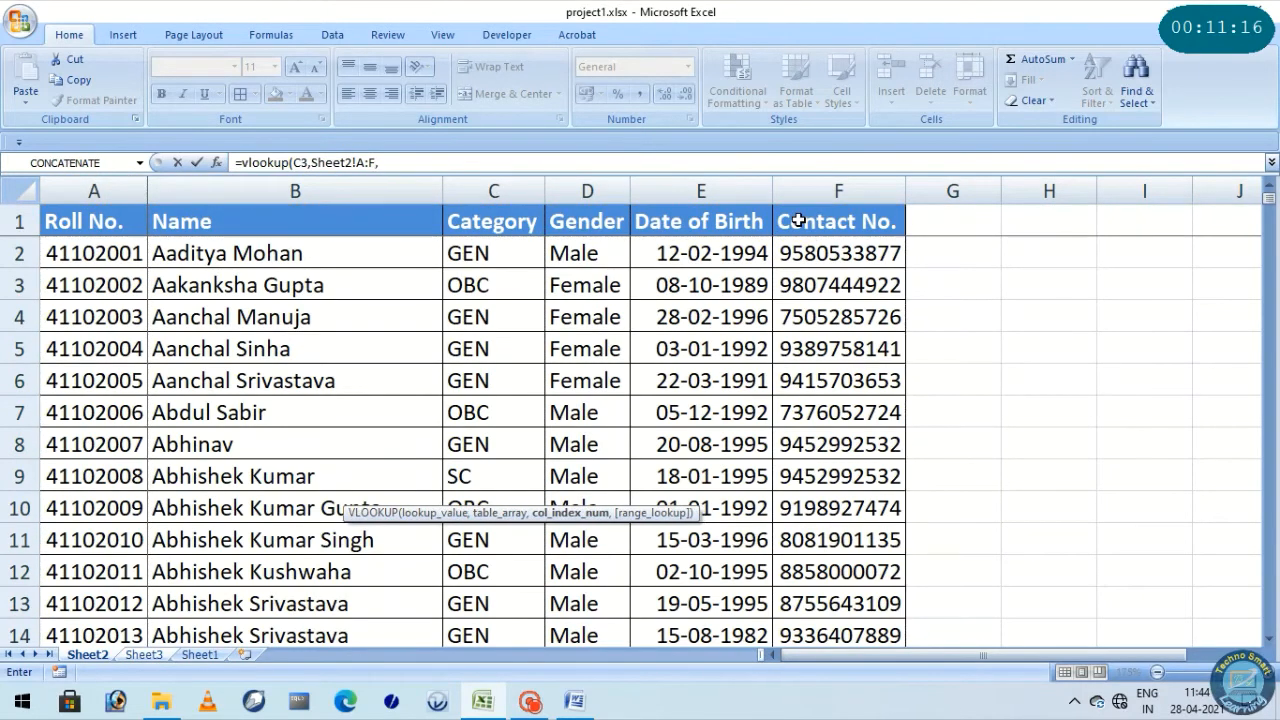
pyautogui.write('6,0)')
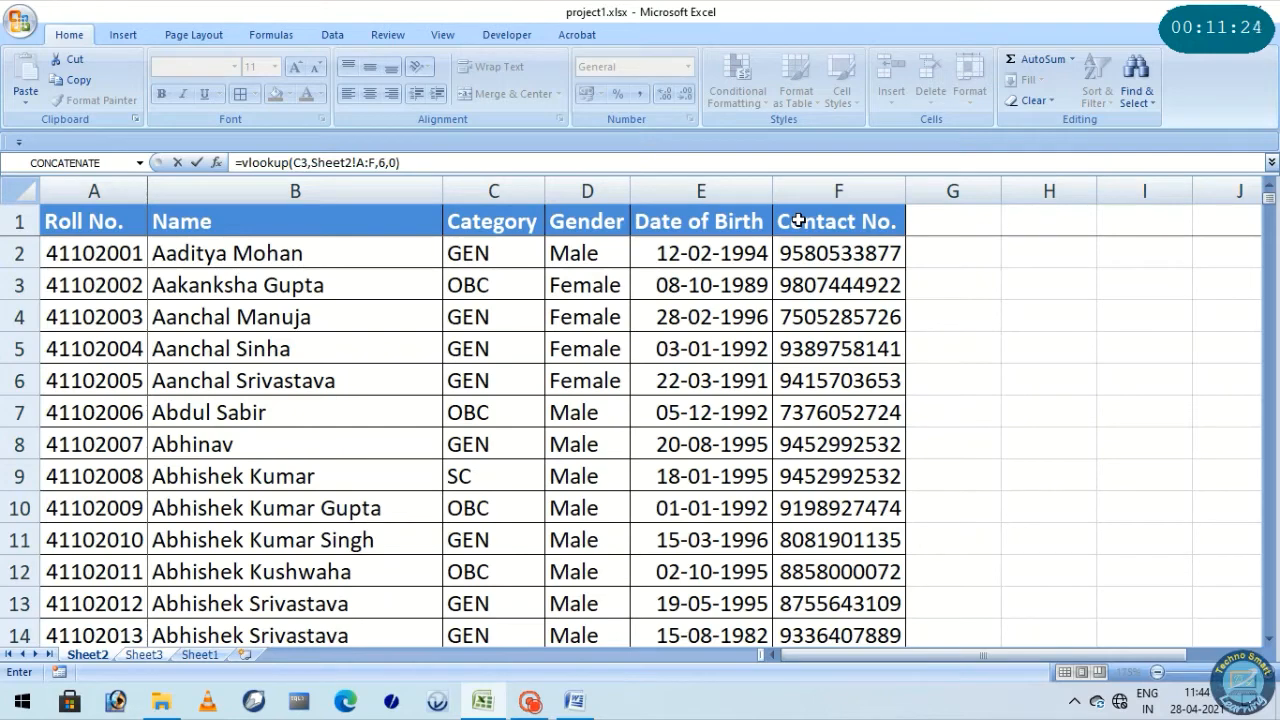
pyautogui.press('Return')
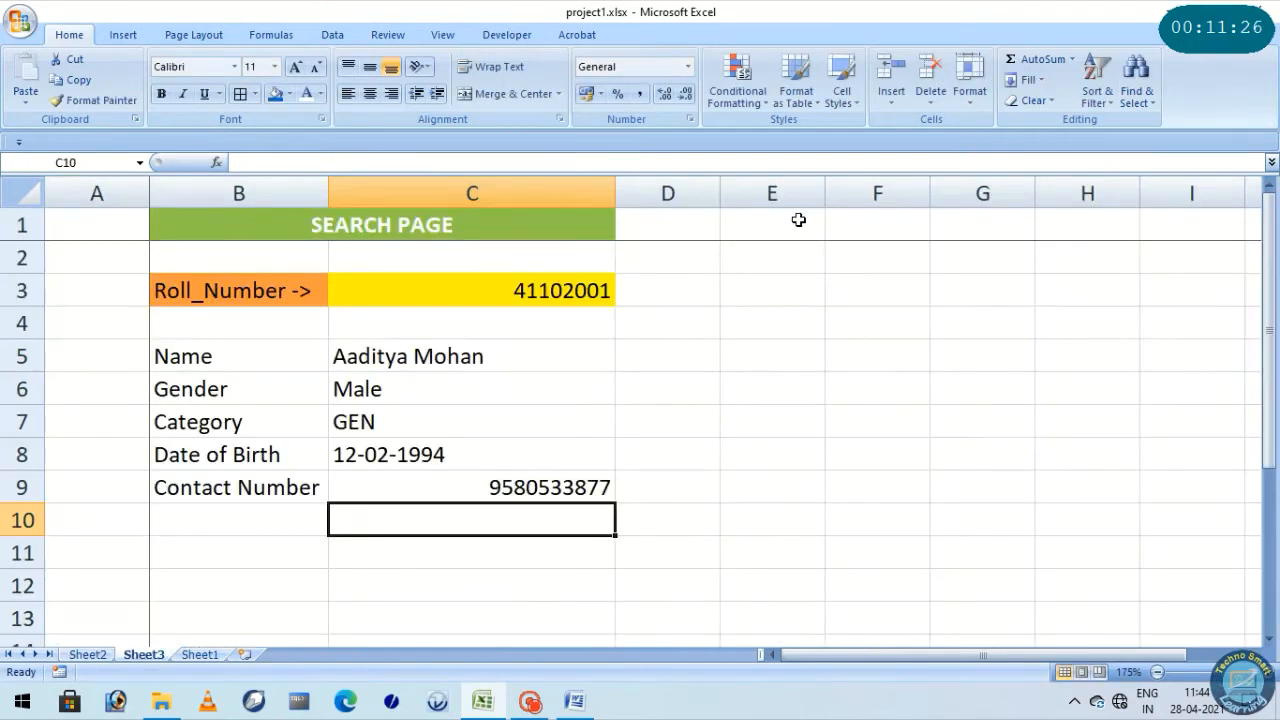
# Left-align the contact number result in C9
pyautogui.click(514, 484)
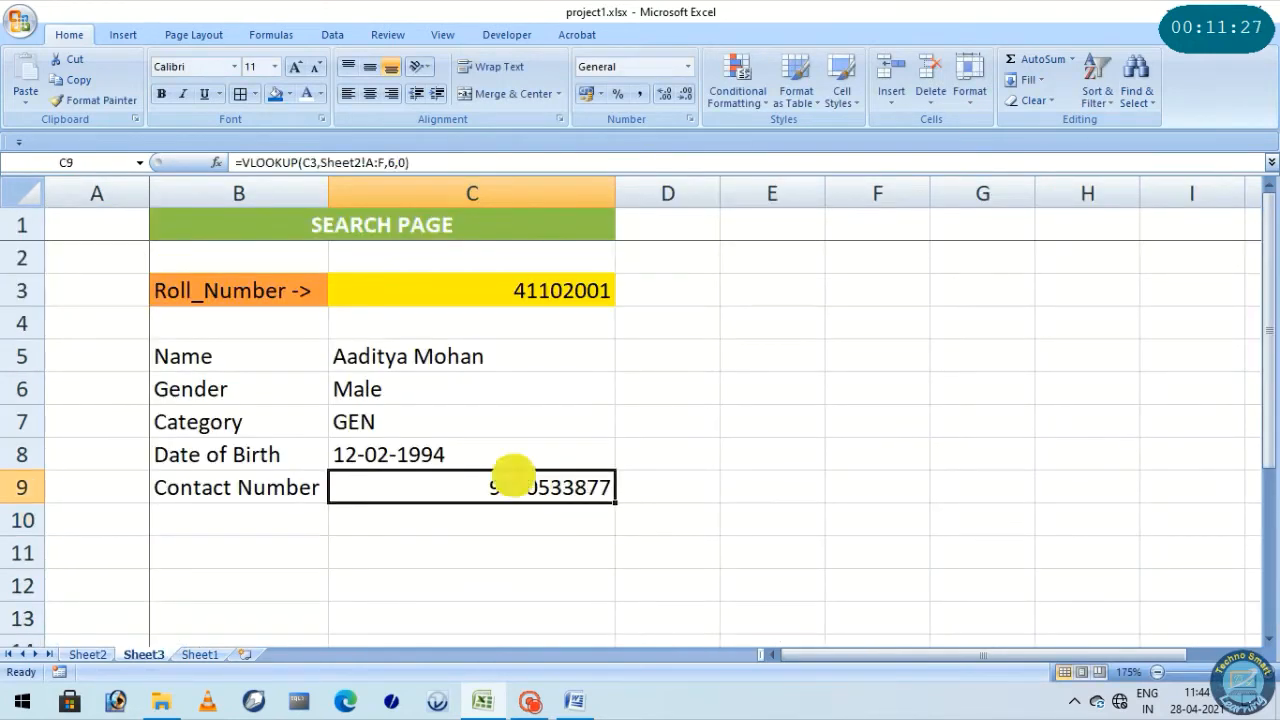
pyautogui.click(350, 94)
pyautogui.click(660, 418)
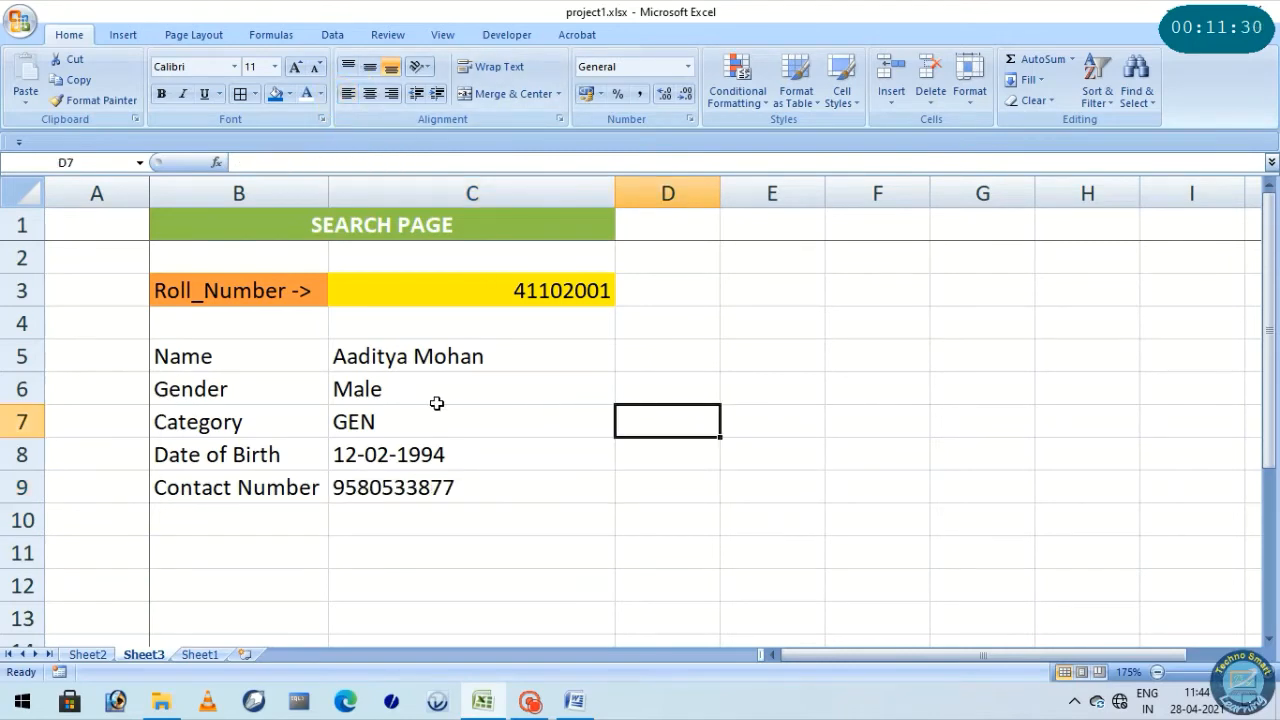
# Make the labels in B5:B9 bold and apply all borders to the details table B5:C9
pyautogui.moveTo(251, 360); pyautogui.dragTo(249, 480)
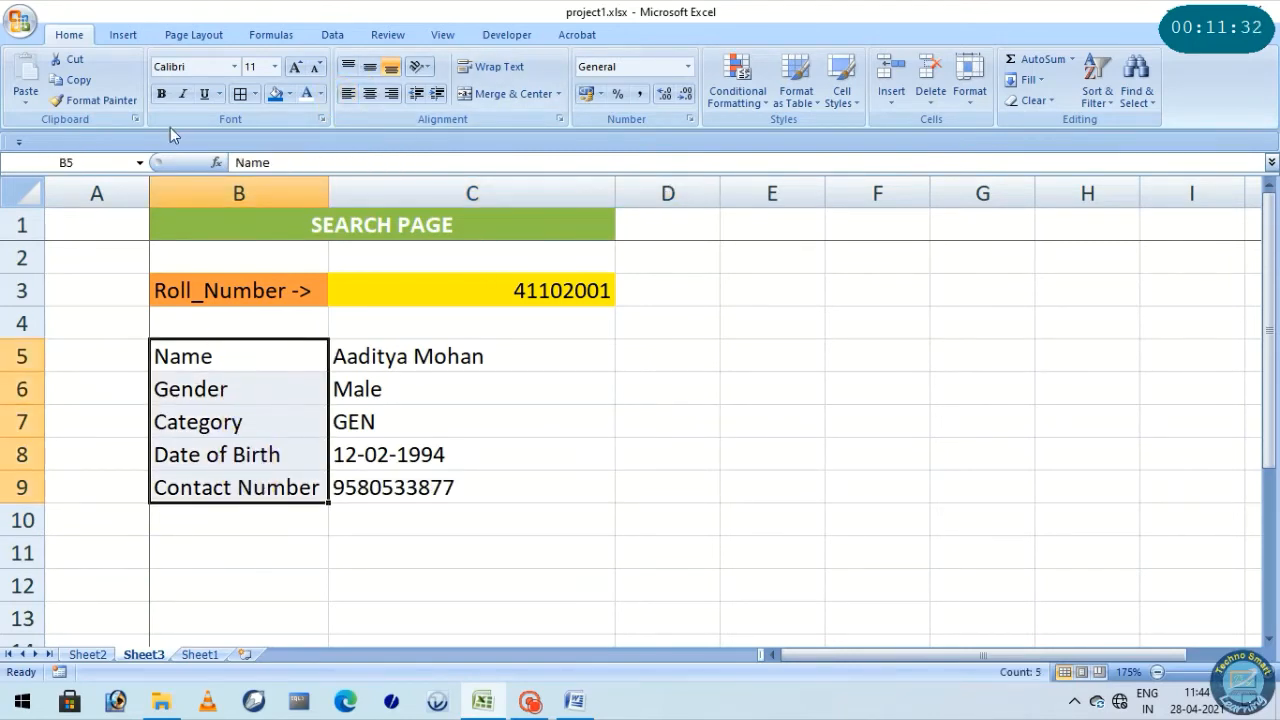
pyautogui.click(160, 93)
pyautogui.click(664, 418)
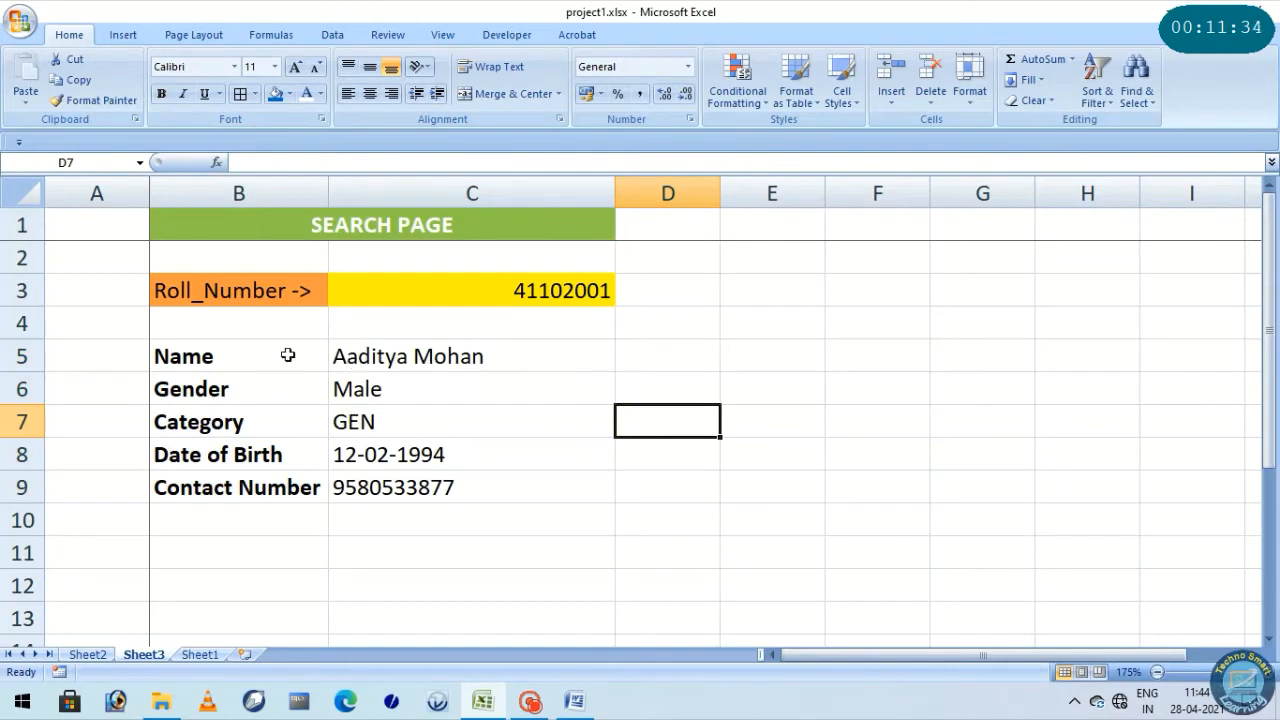
pyautogui.moveTo(206, 350); pyautogui.dragTo(474, 489)
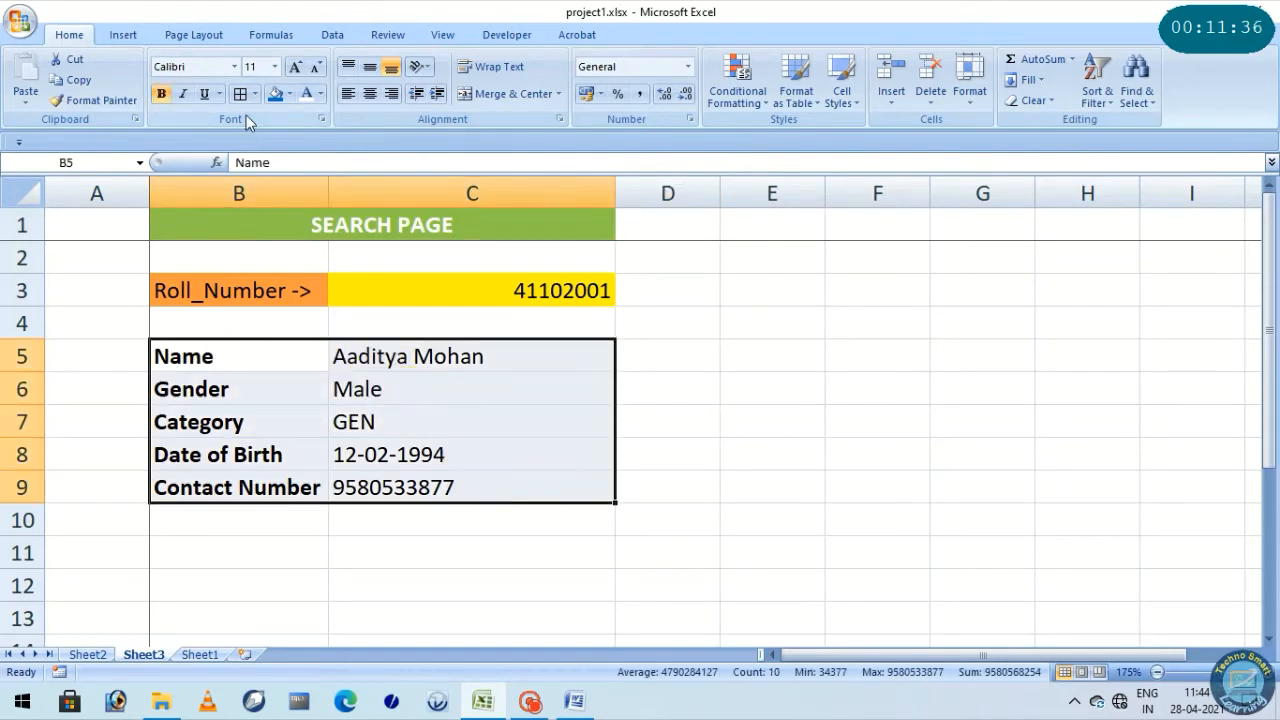
pyautogui.click(240, 93)
pyautogui.click(640, 351)
# Test the search page by changing the last digit of the roll number in C3 to 5
pyautogui.click(594, 289)
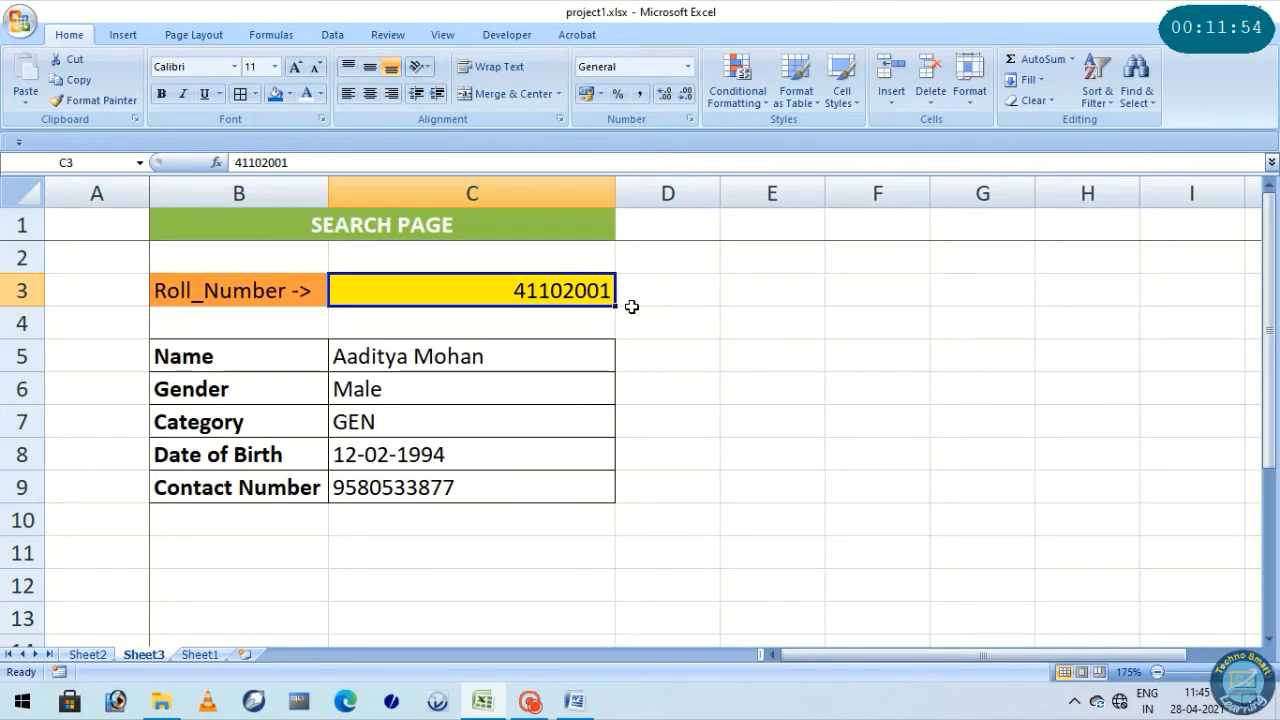
pyautogui.doubleClick(598, 291)
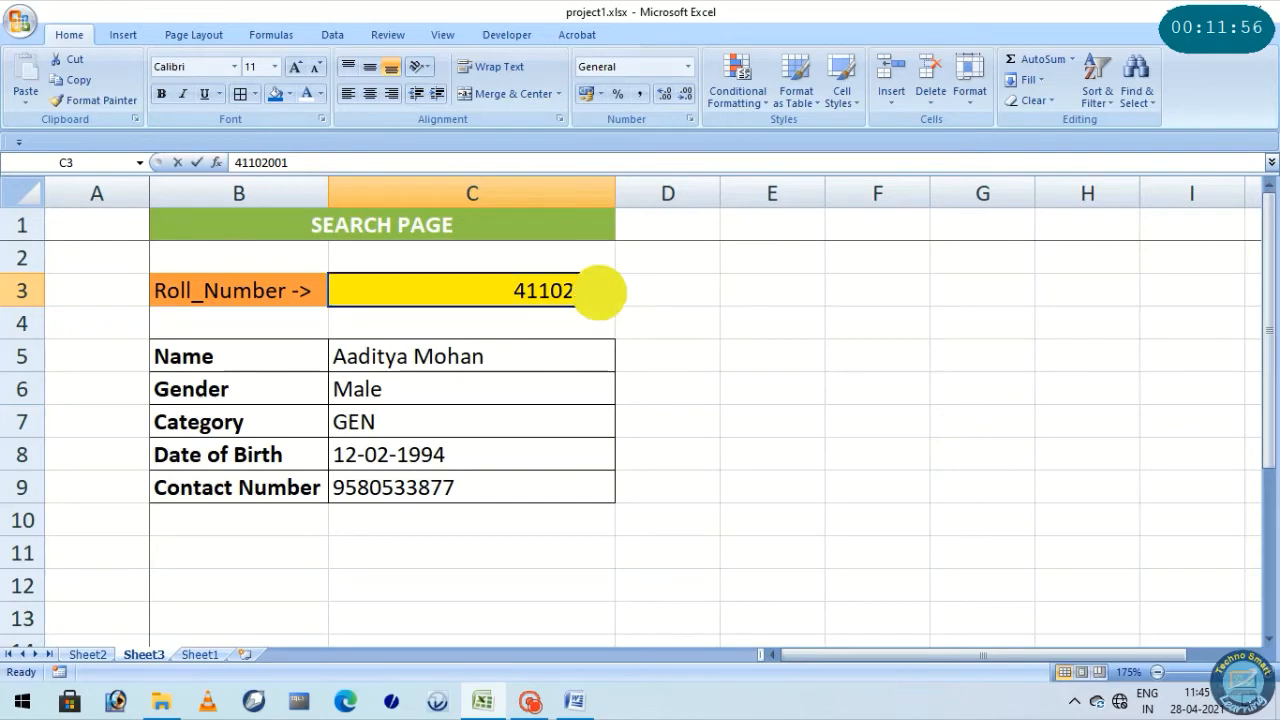
pyautogui.moveTo(599, 292); pyautogui.dragTo(609, 292)
pyautogui.write('5')
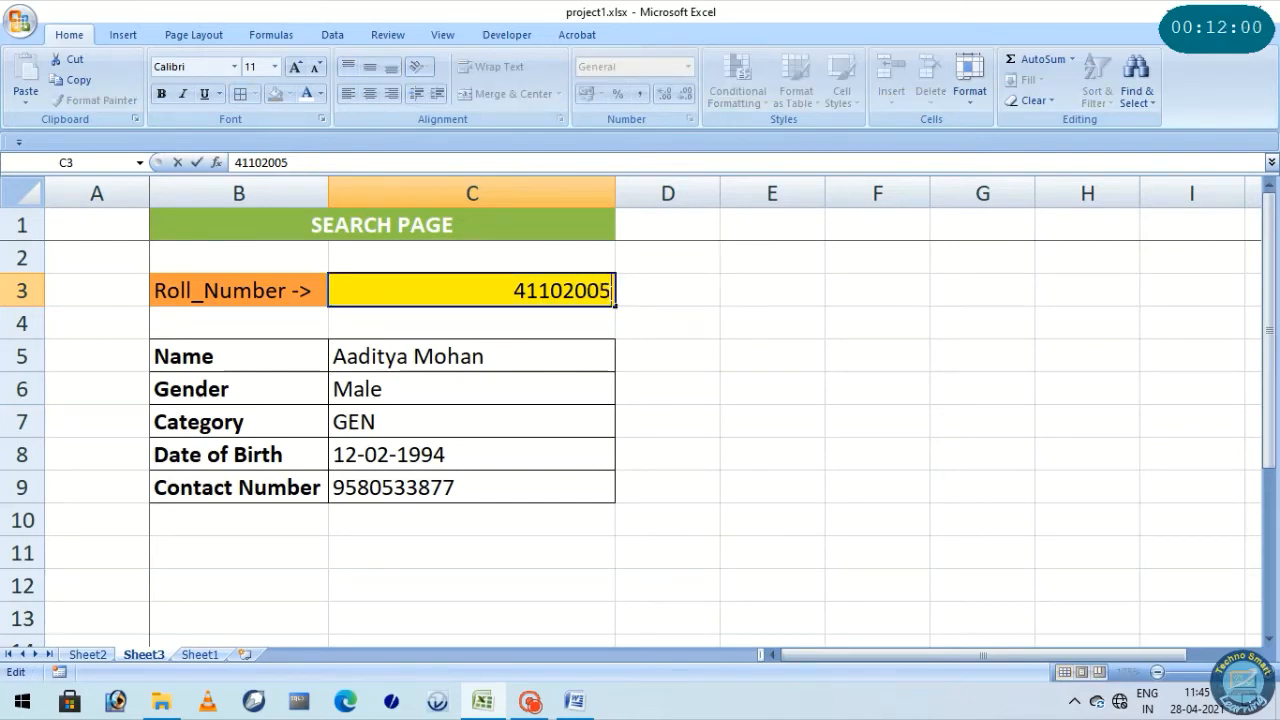
pyautogui.press('Return')
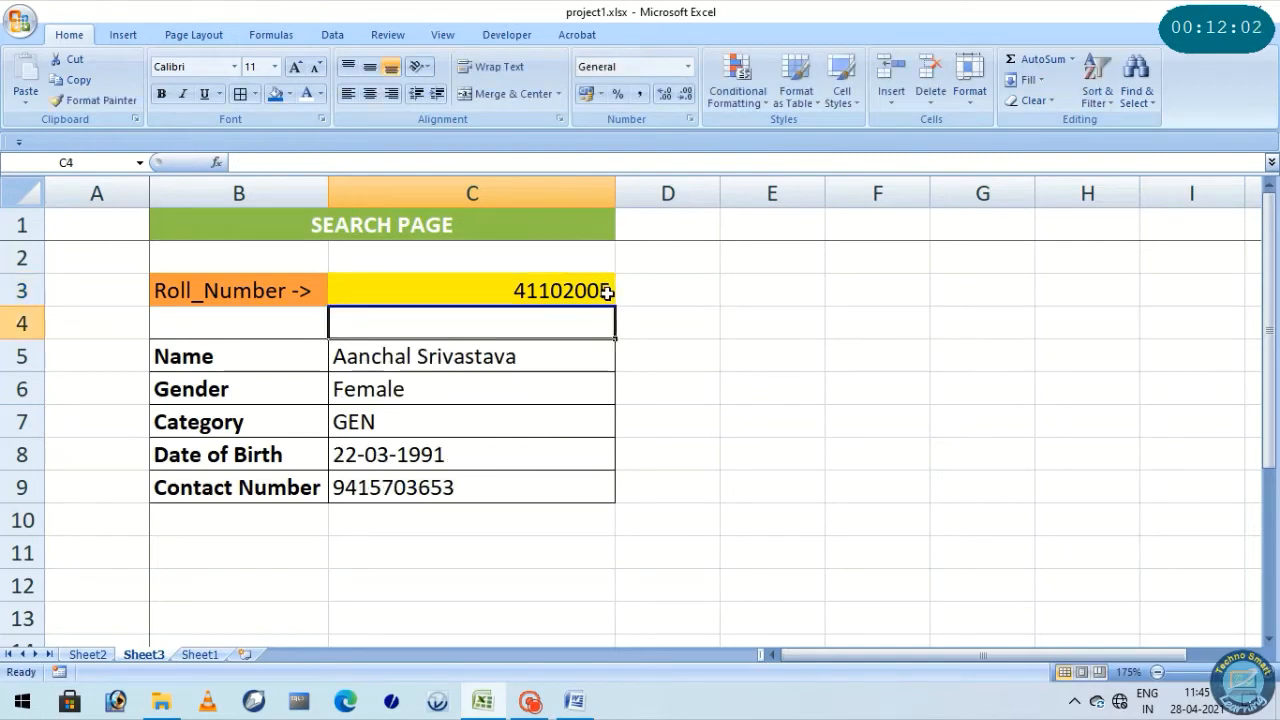
# Look up another student by changing the last digit of the roll number in C3 to 9
pyautogui.doubleClick(604, 290)
pyautogui.moveTo(603, 290); pyautogui.dragTo(613, 291)
pyautogui.write('9')
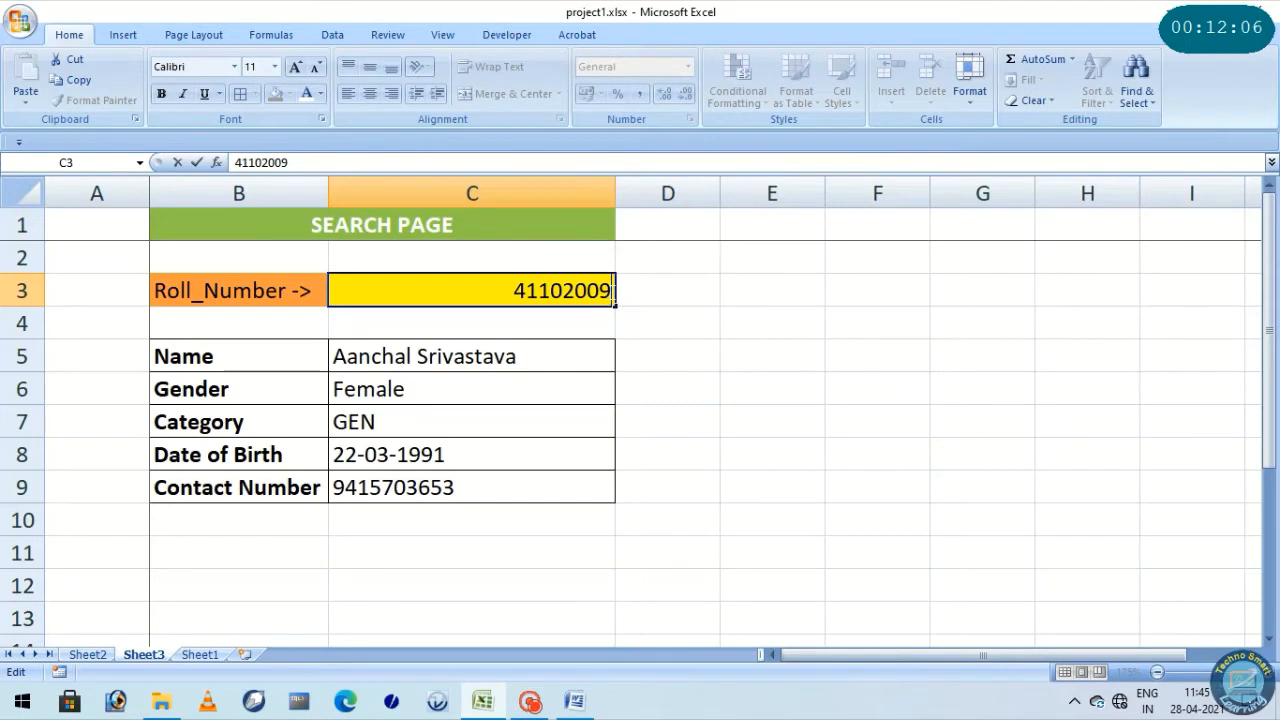
pyautogui.press('Return')
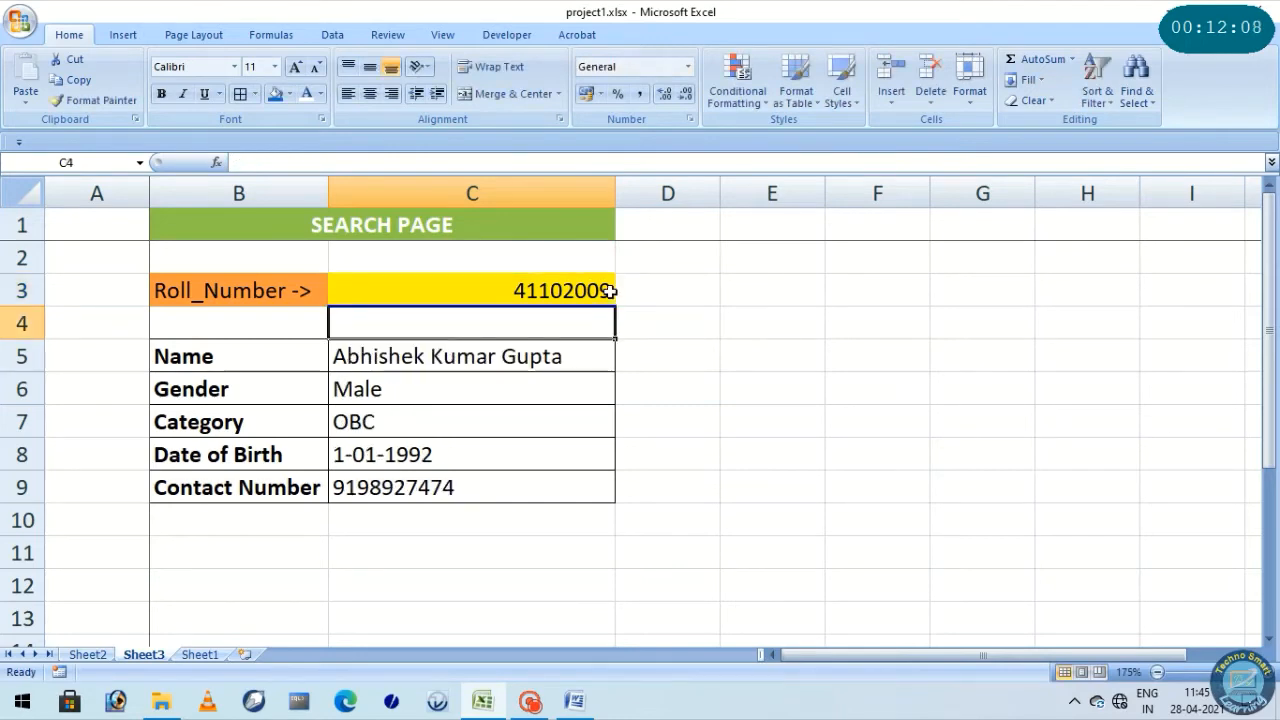
# Replace the last two digits of the roll number in C3 with 120
pyautogui.doubleClick(602, 290)
pyautogui.moveTo(601, 291); pyautogui.dragTo(616, 298)
pyautogui.press('BackSpace')
pyautogui.press('BackSpace')
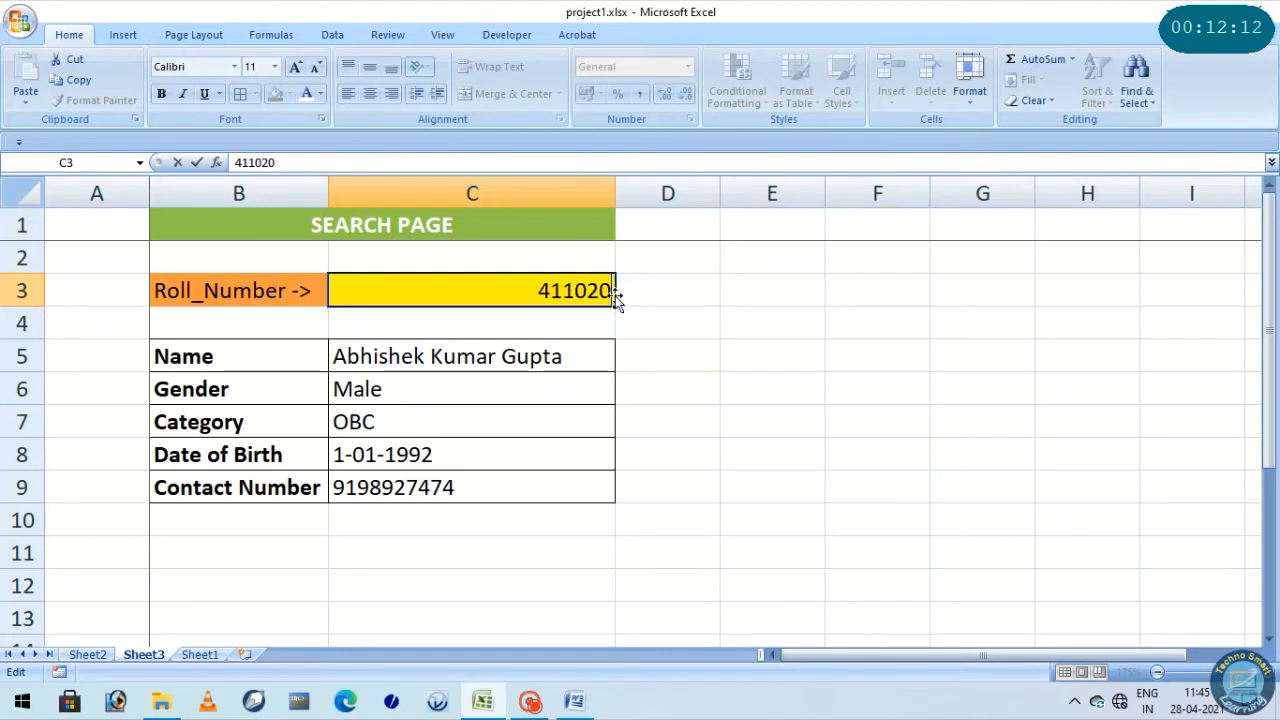
pyautogui.write('120')
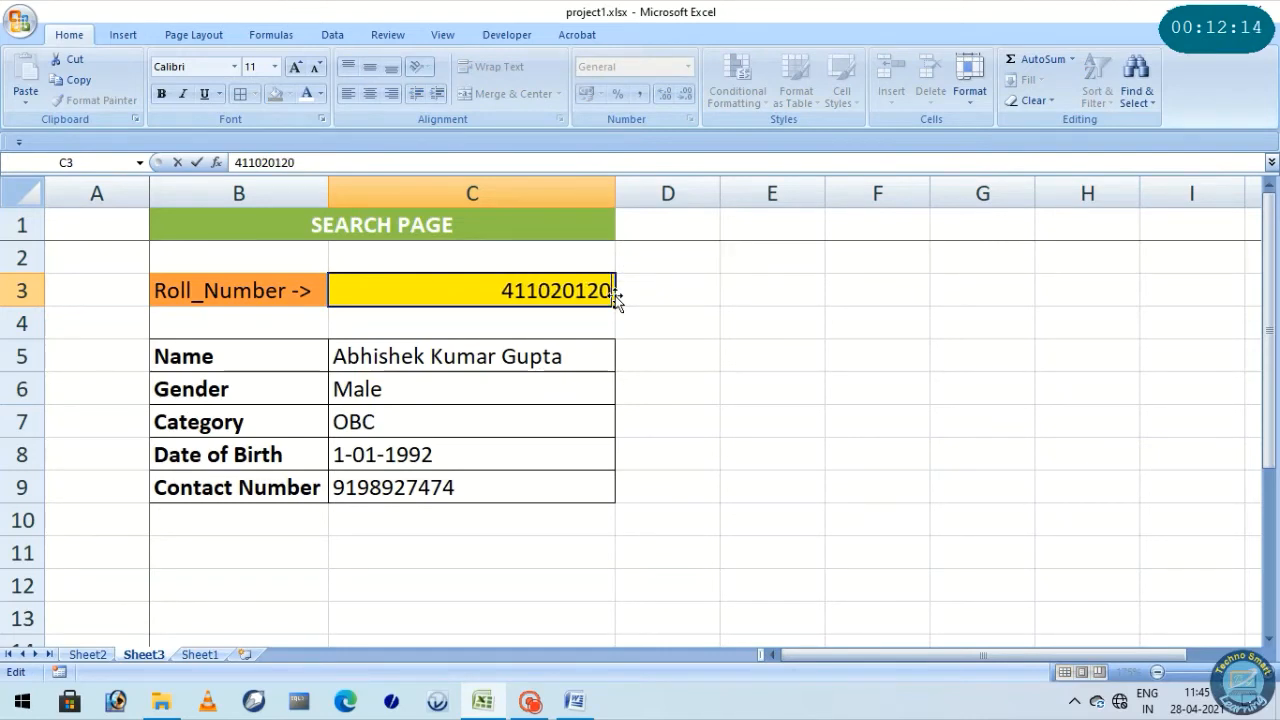
pyautogui.press('Return')
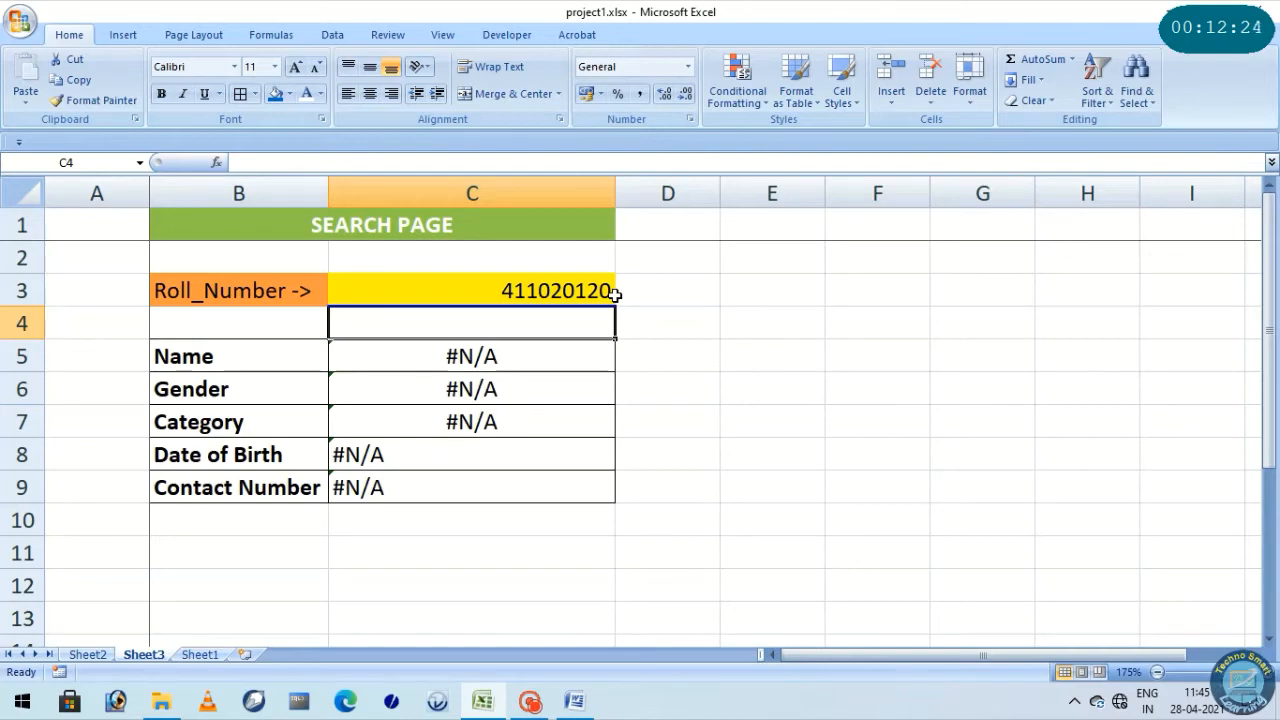
# Inspect the VLOOKUP formulas in the result cells C5 to C9 one by one
pyautogui.click(474, 353)
pyautogui.click(480, 388)
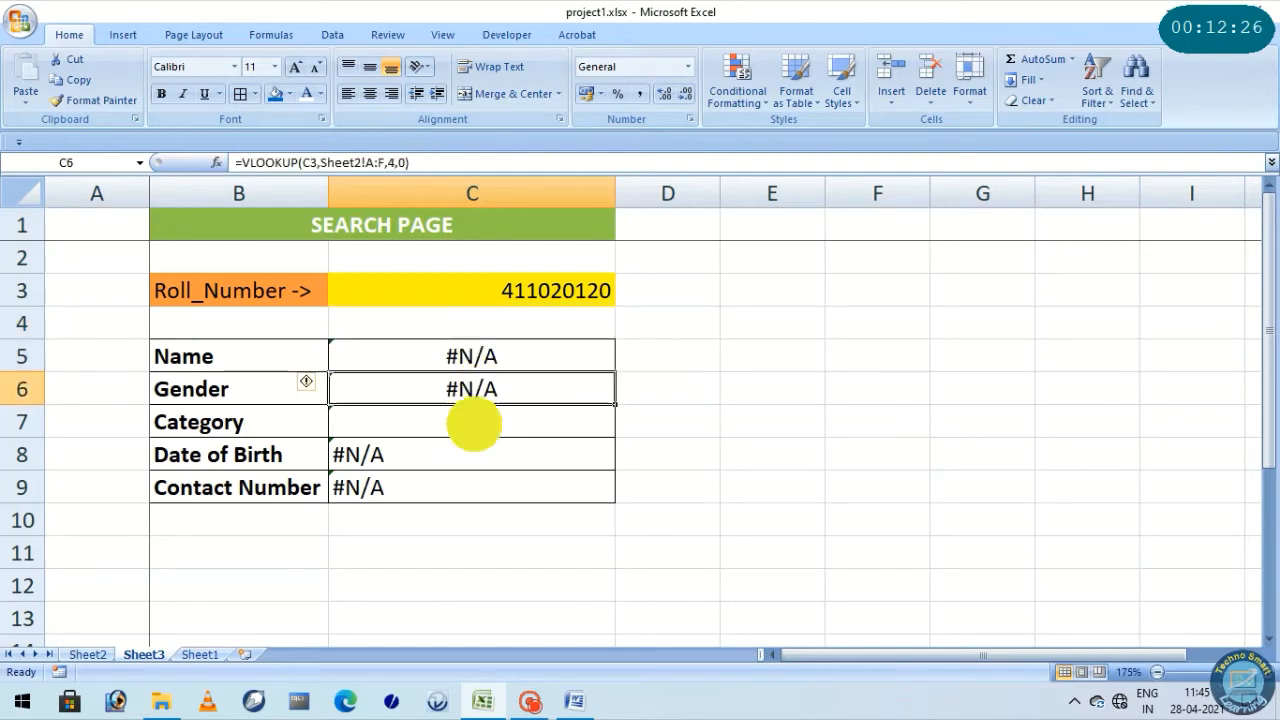
pyautogui.click(474, 425)
pyautogui.click(420, 455)
pyautogui.click(409, 487)
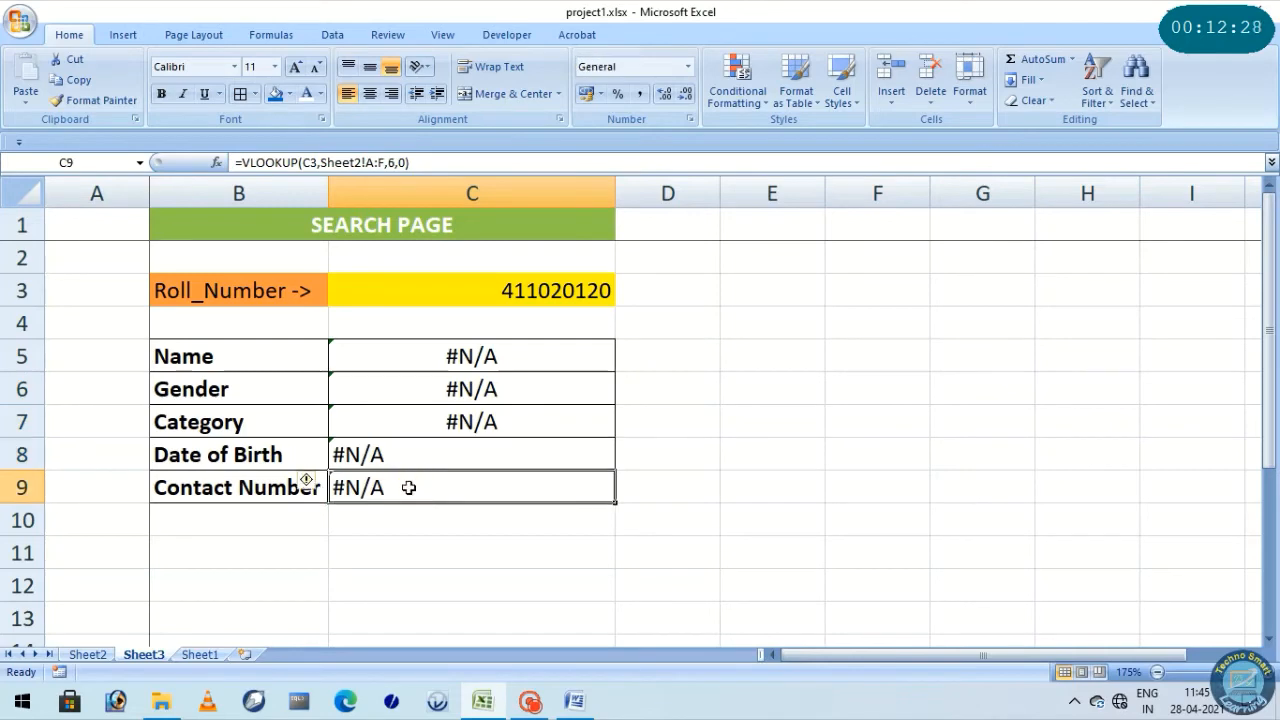
# Replace the trailing 120 of the roll number in C3 with 045
pyautogui.doubleClick(580, 290)
pyautogui.moveTo(577, 290); pyautogui.dragTo(684, 292)
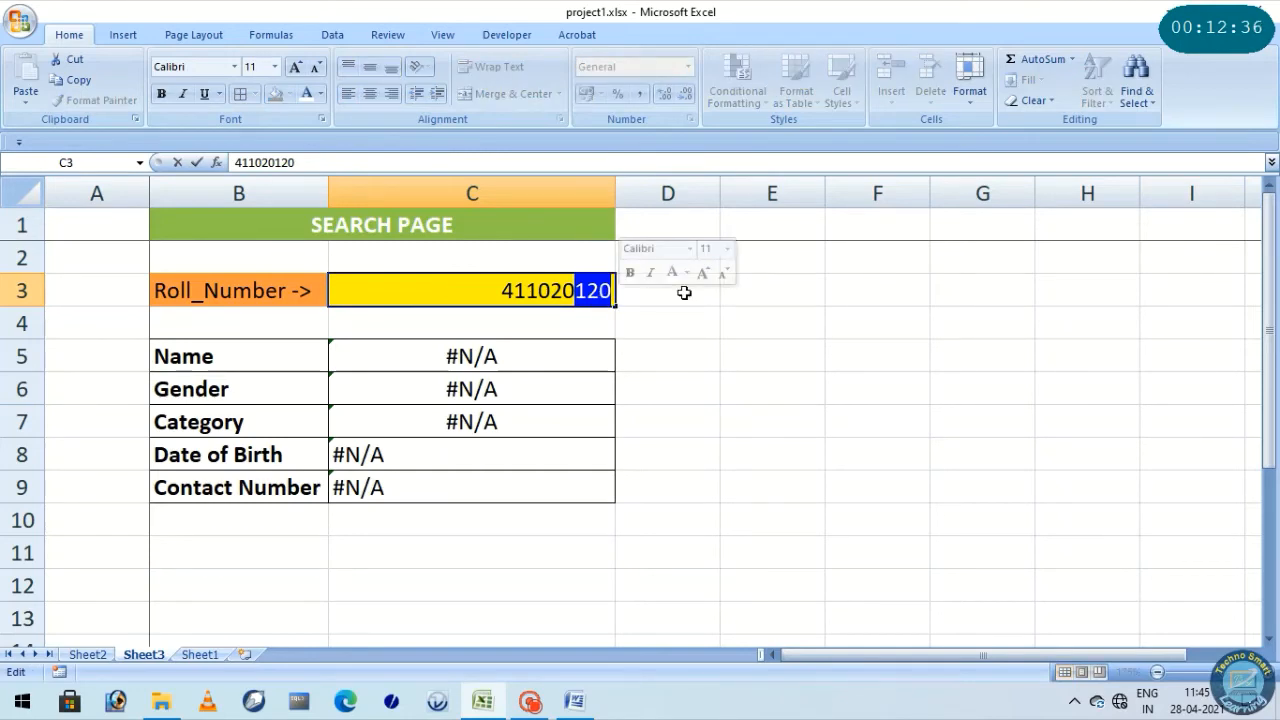
pyautogui.write('0')
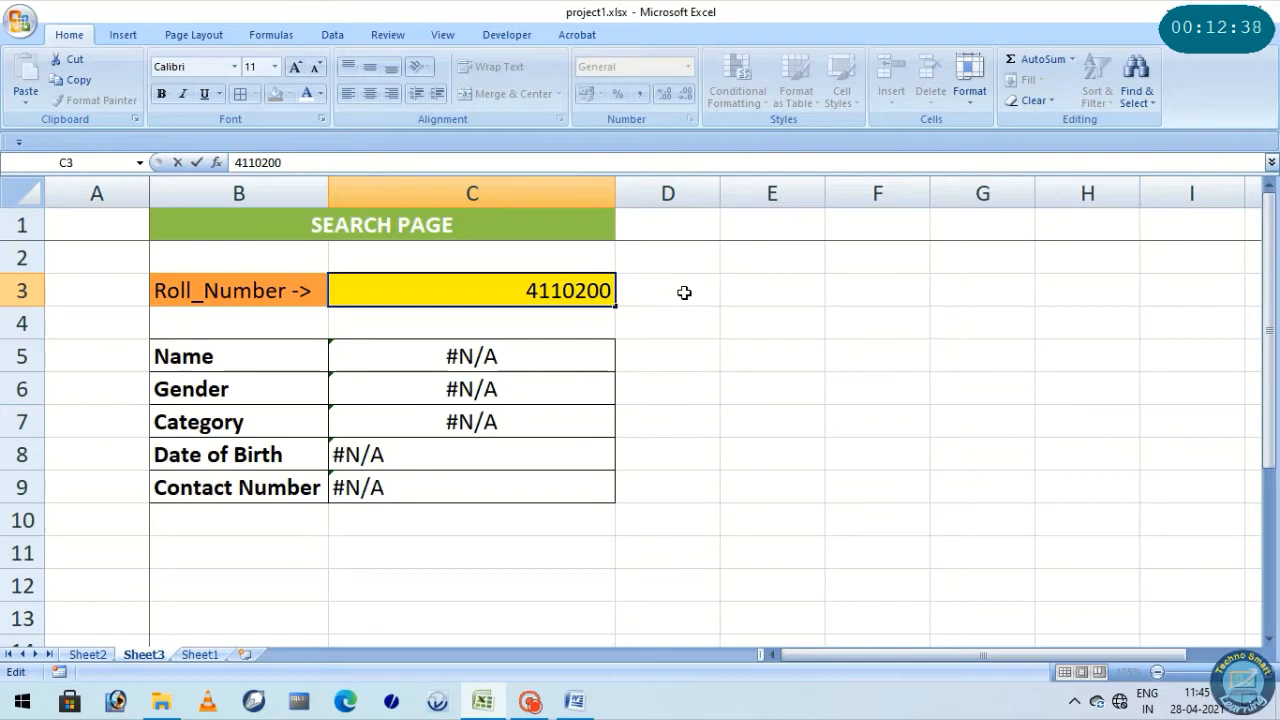
pyautogui.write('45')
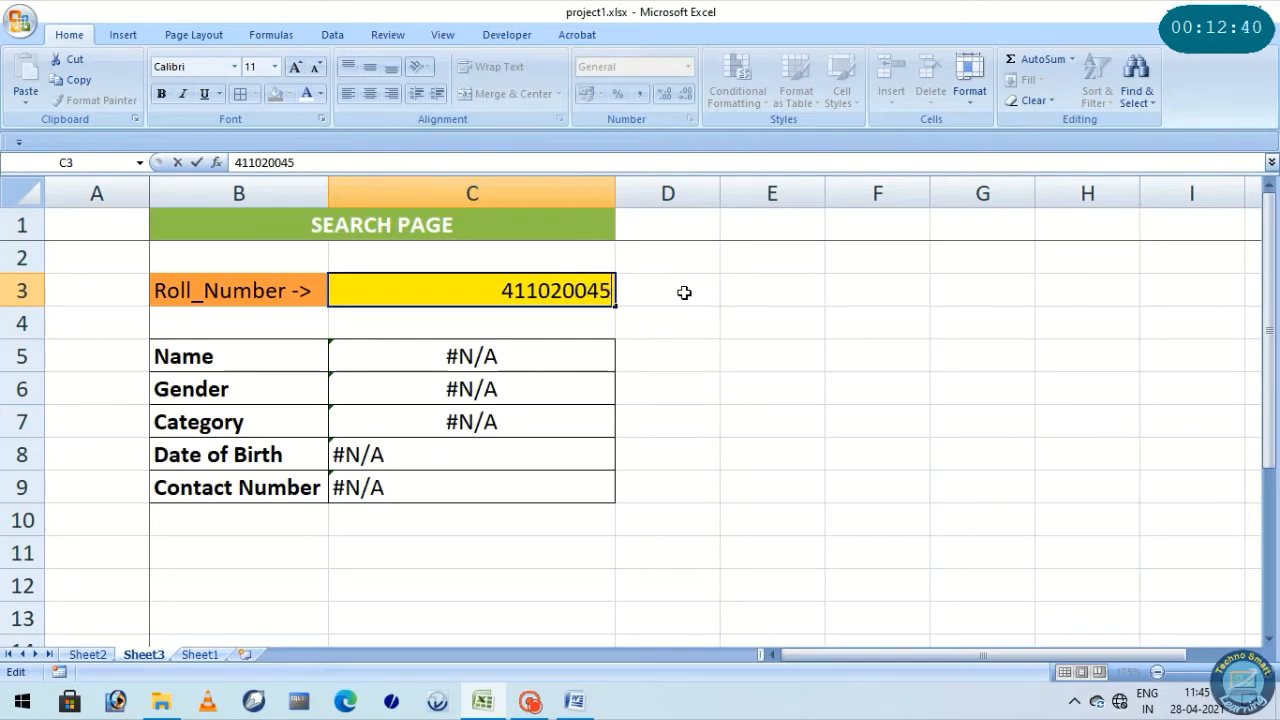
pyautogui.press('Return')
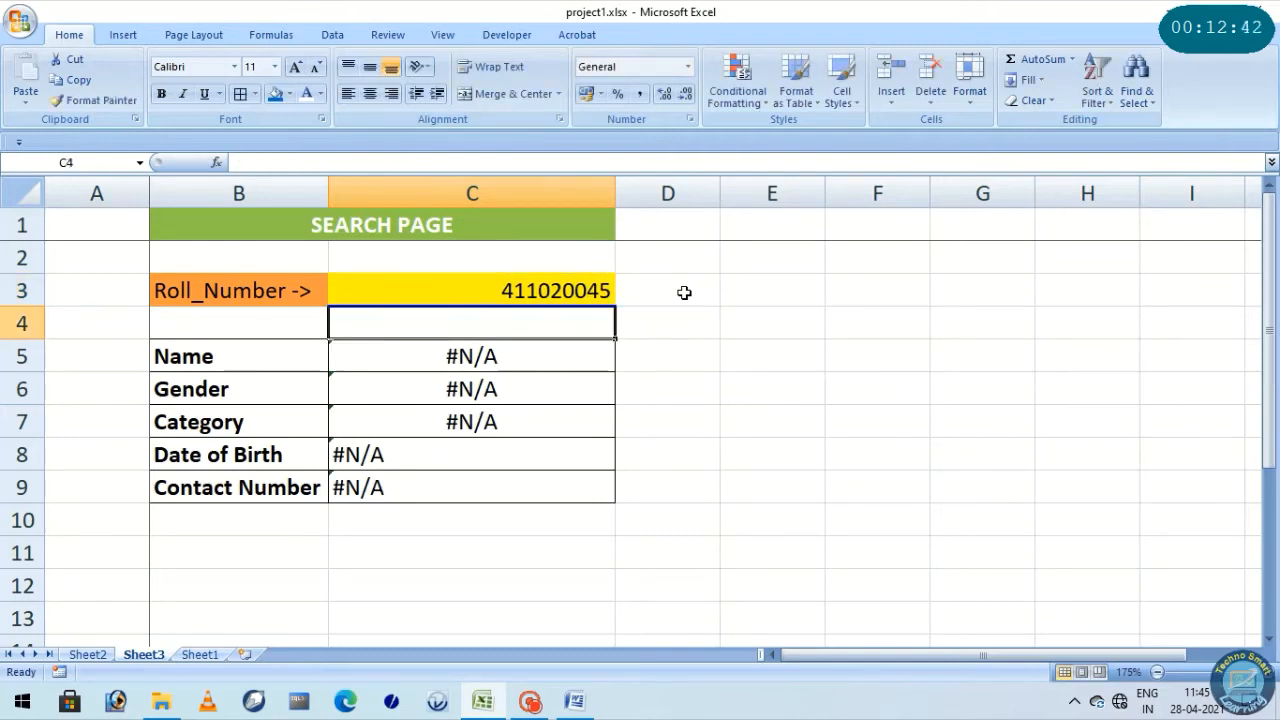
# Compare the roll number in C3 with the entries in the Roll No. column of Sheet2
pyautogui.click(567, 290)
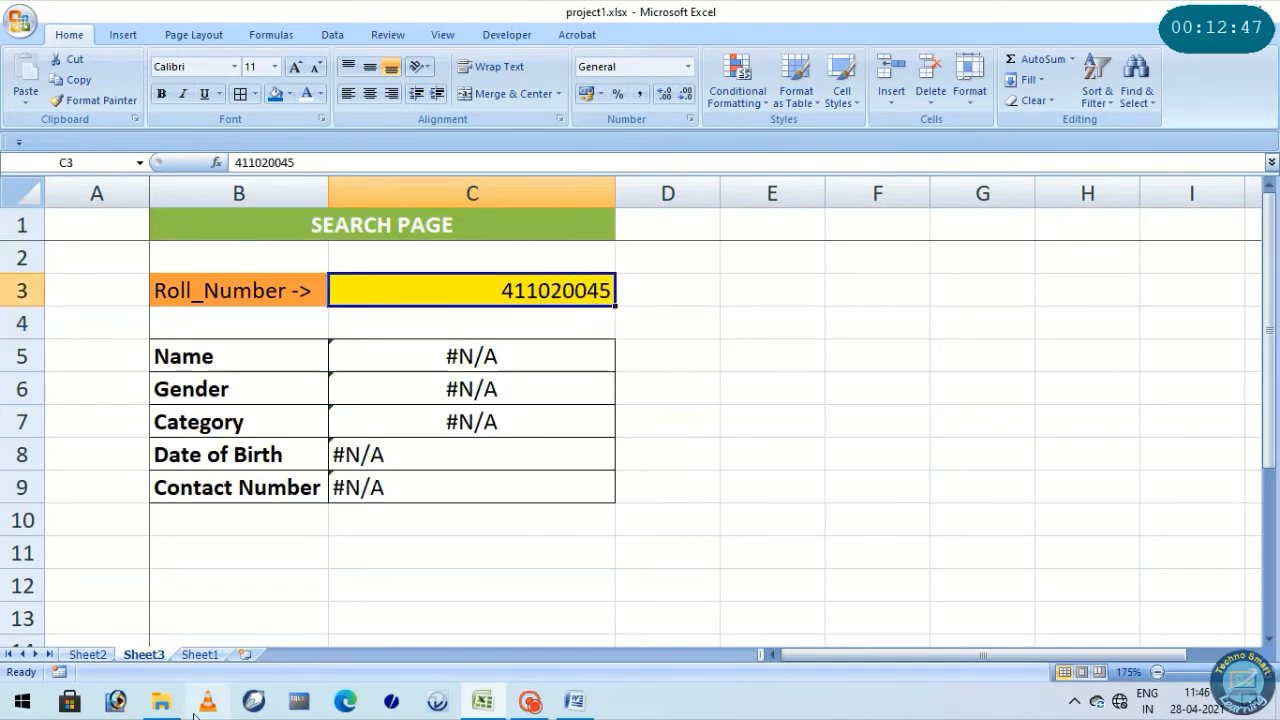
pyautogui.click(87, 655)
pyautogui.scroll(-3, 138, 545)
pyautogui.scroll(-17, 138, 545)
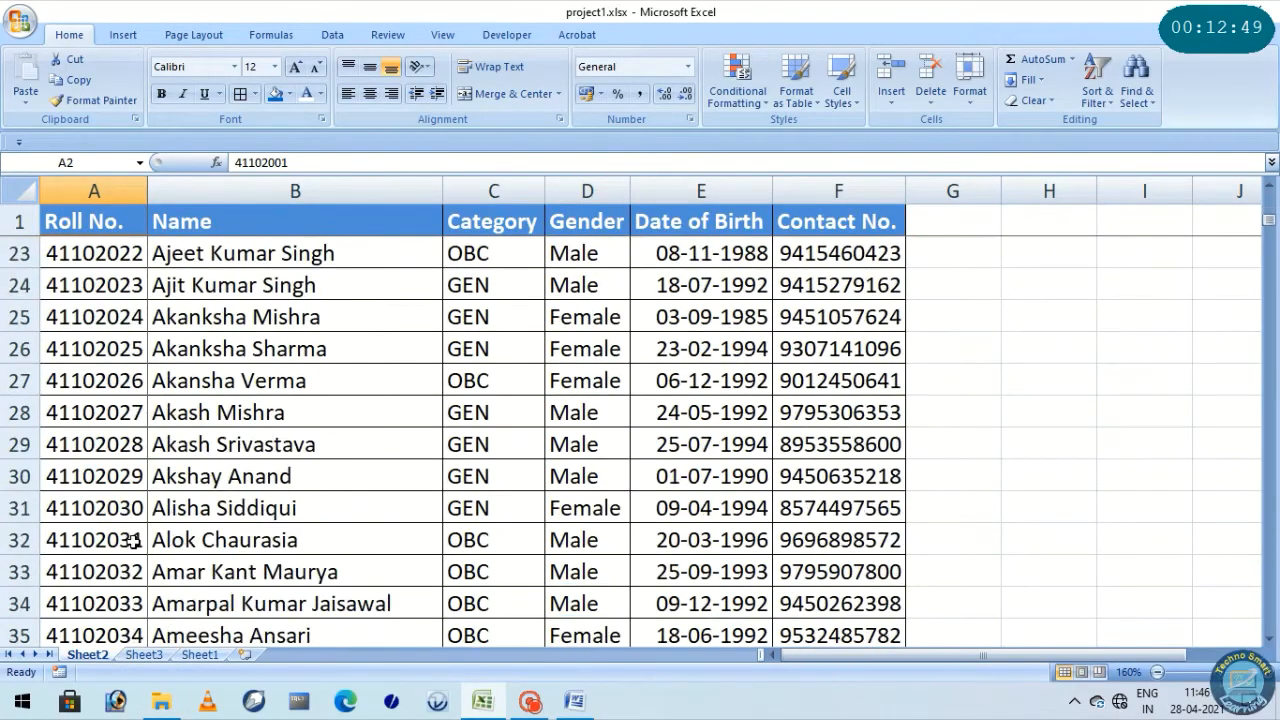
pyautogui.scroll(-11, 130, 543)
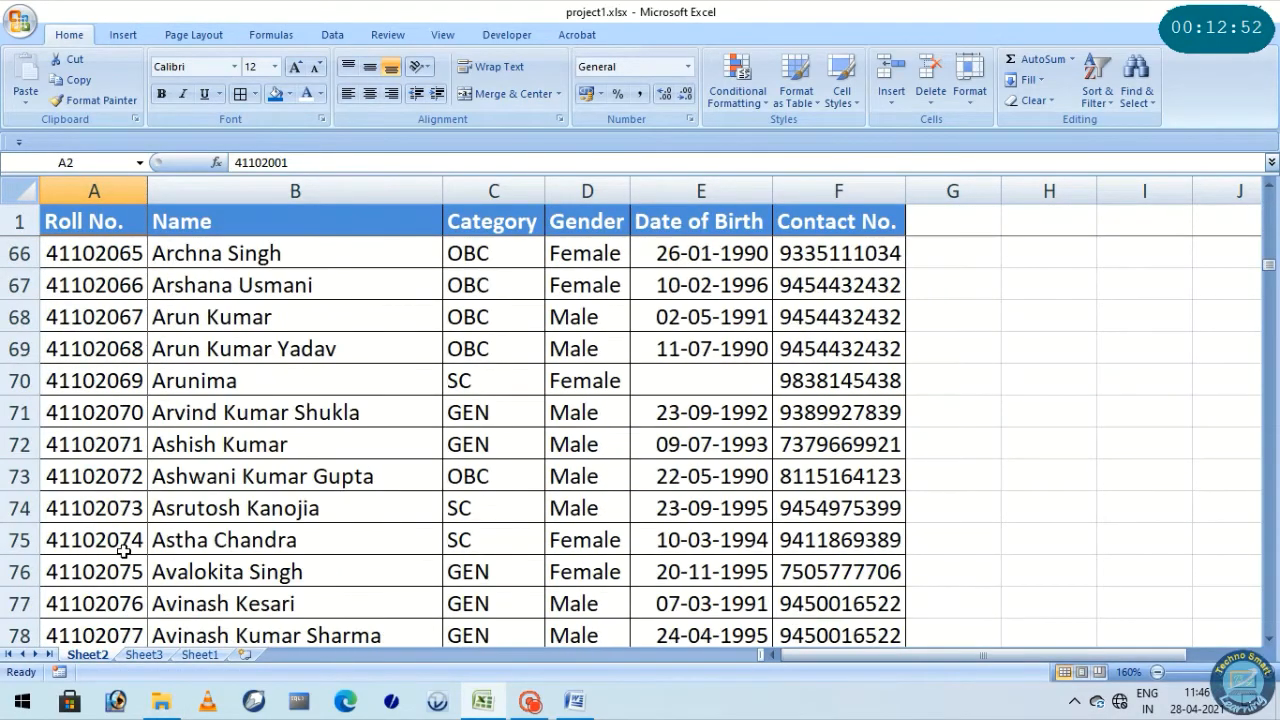
pyautogui.scroll(-4, 121, 548)
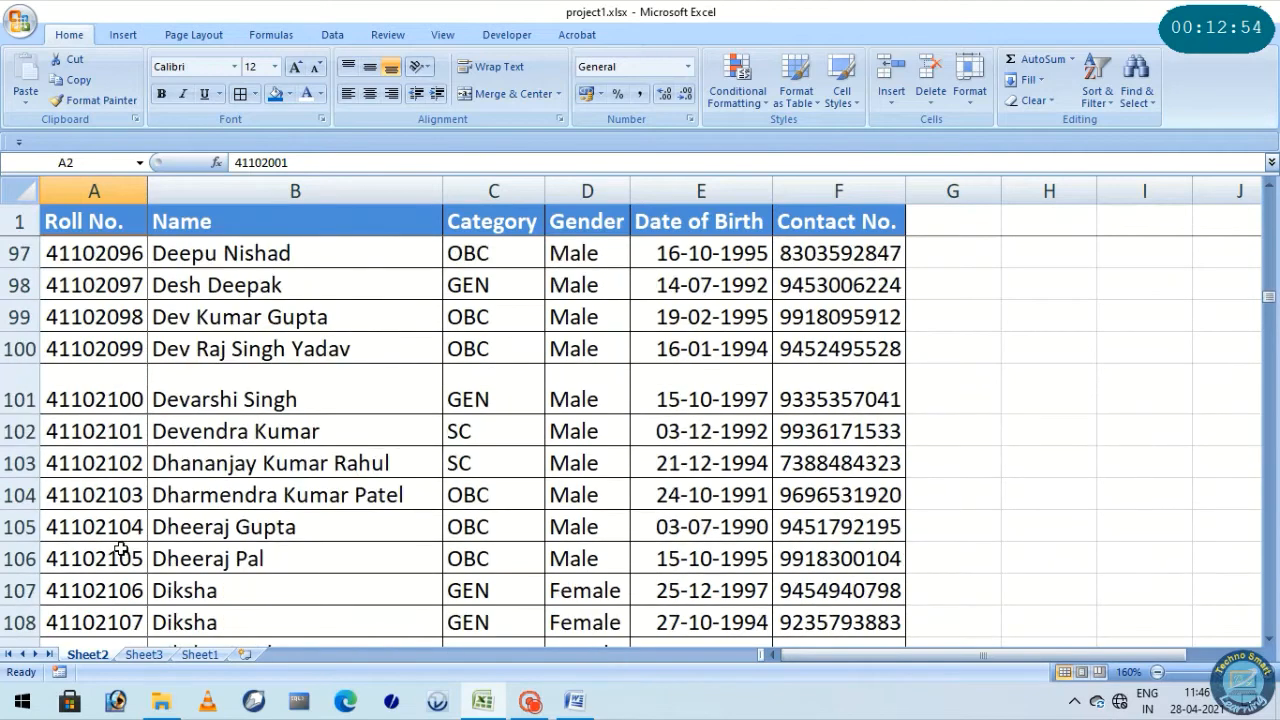
# Remove the extra zero before the final 45 of the roll number in C3 on Sheet3
pyautogui.click(143, 655)
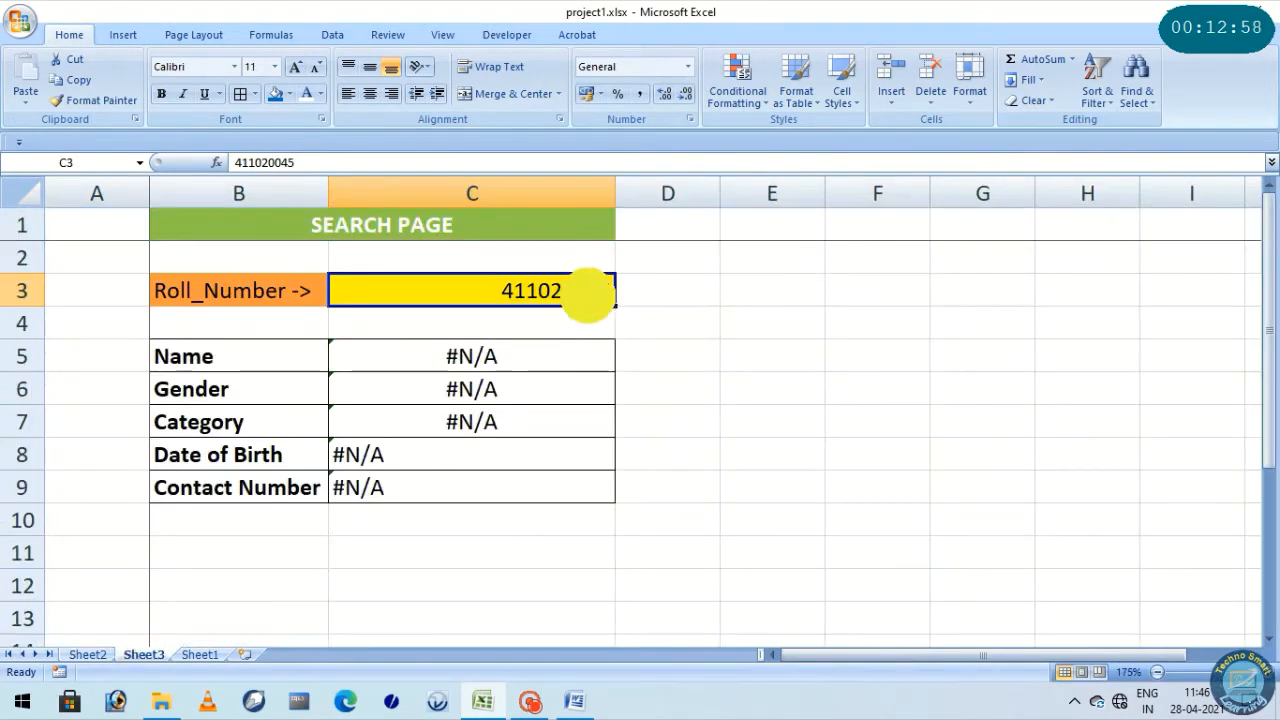
pyautogui.doubleClick(586, 292)
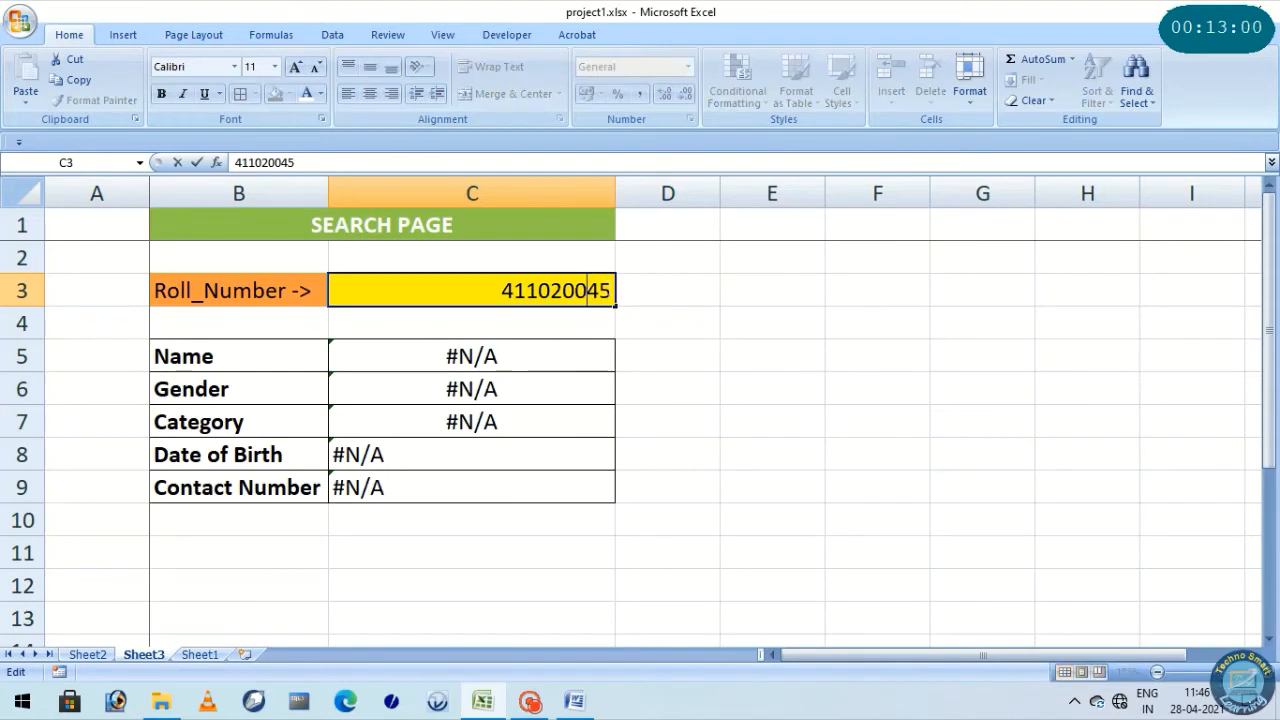
pyautogui.press('BackSpace')
pyautogui.press('Return')
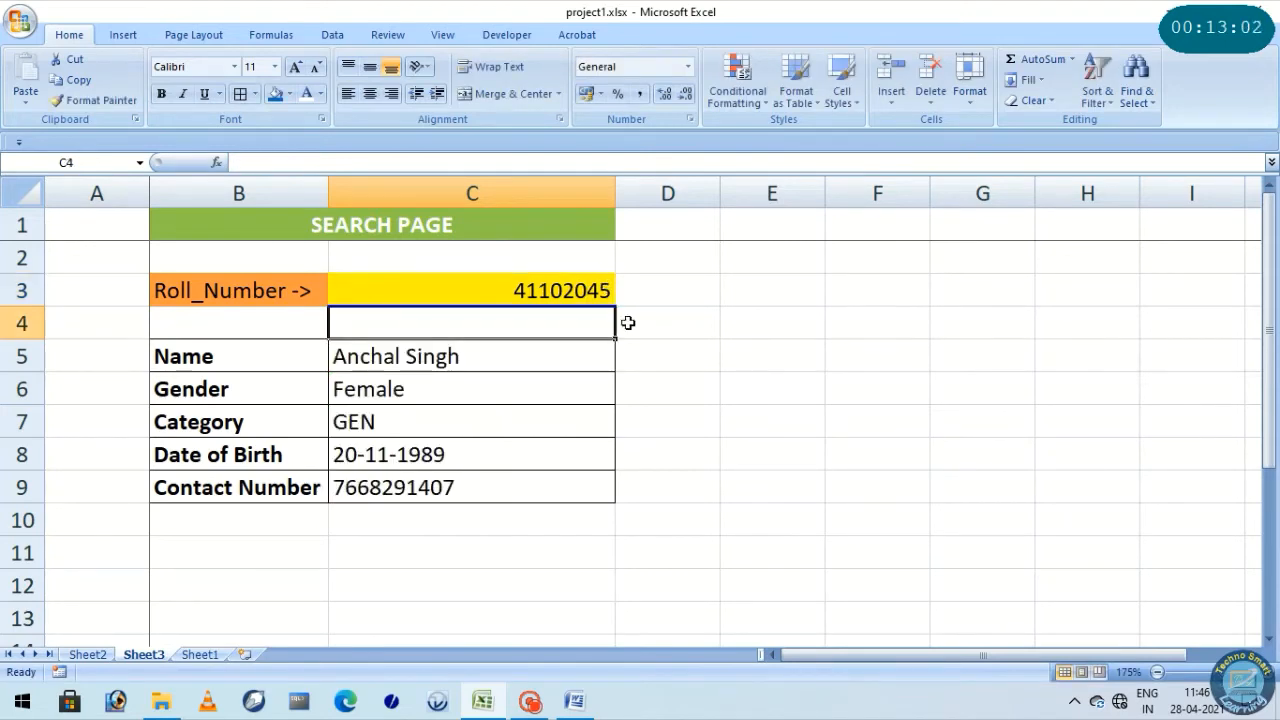
# Replace the last three digits of the roll number in C3 with 145
pyautogui.click(586, 291)
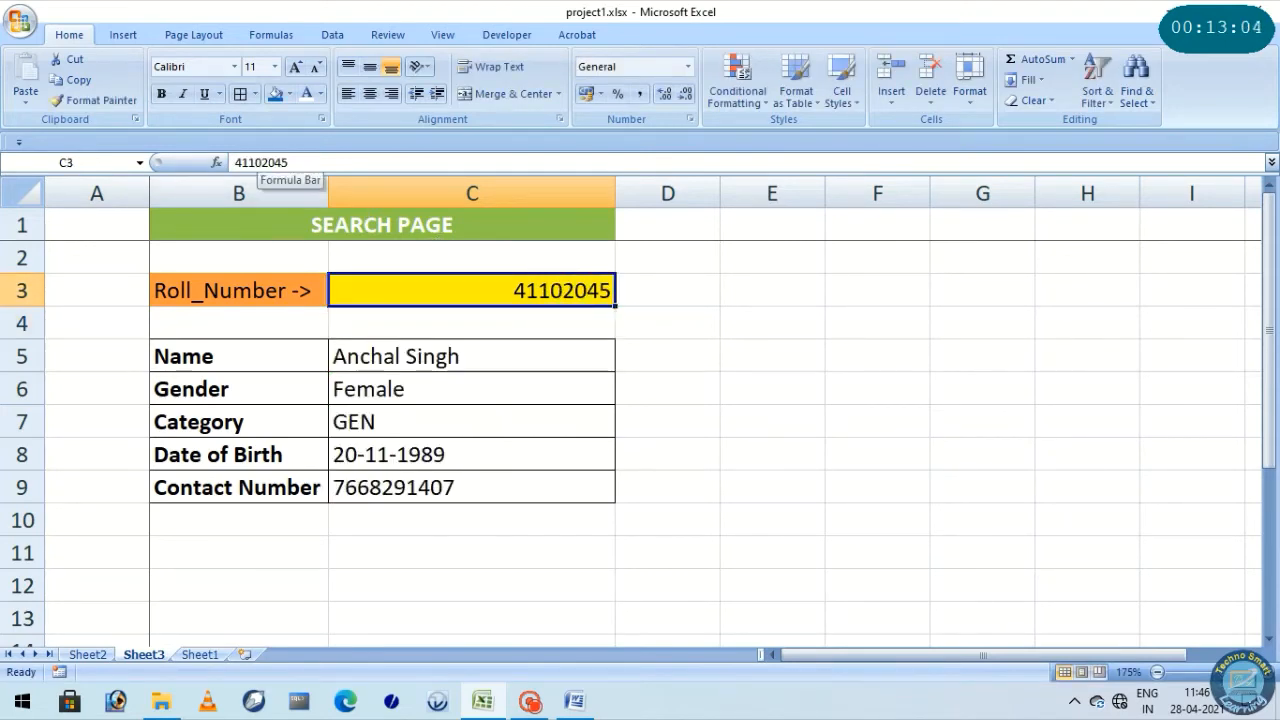
pyautogui.moveTo(268, 162); pyautogui.dragTo(314, 163)
pyautogui.write('145')
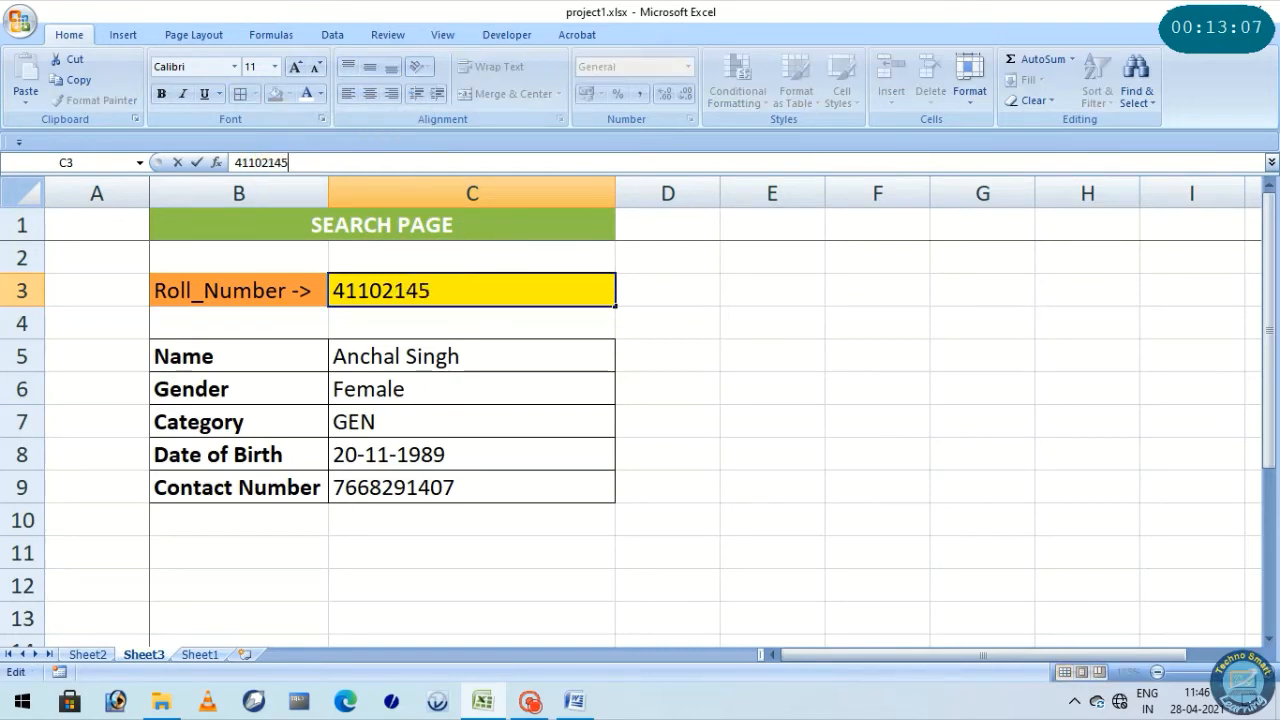
pyautogui.press('Return')
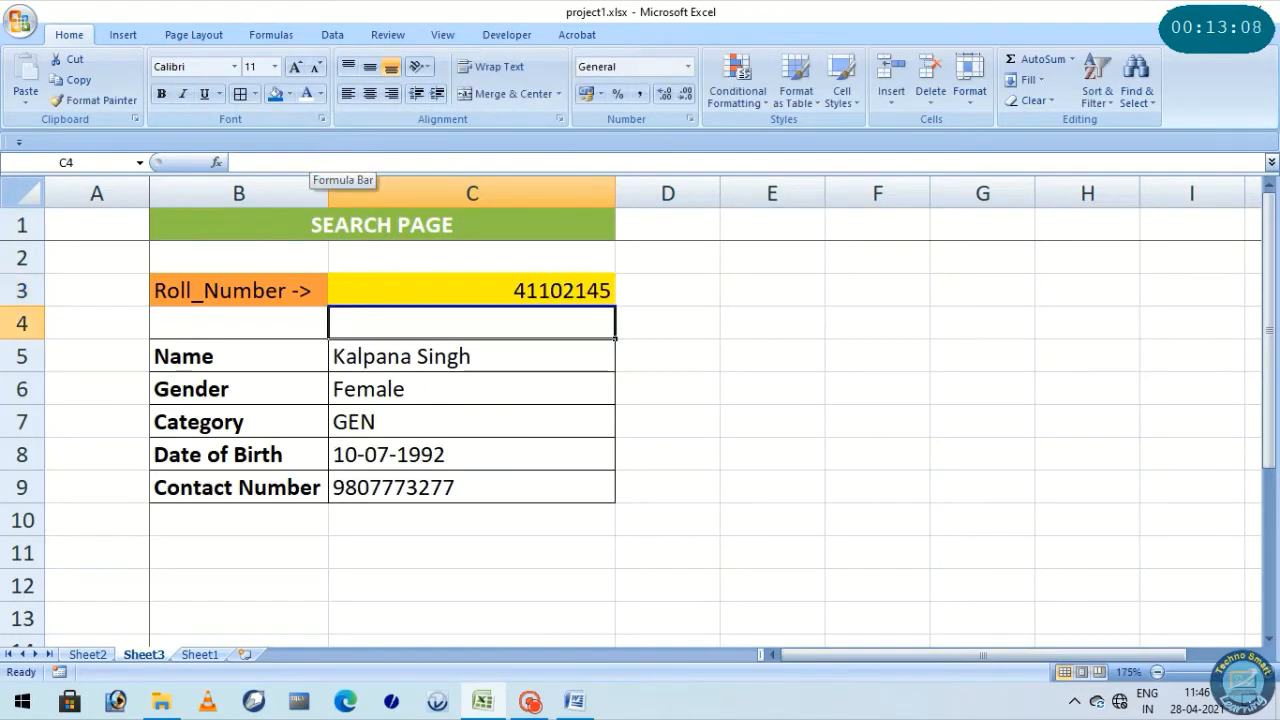
# Replace the last three digits of the roll number in C3 with 230
pyautogui.press('Up')
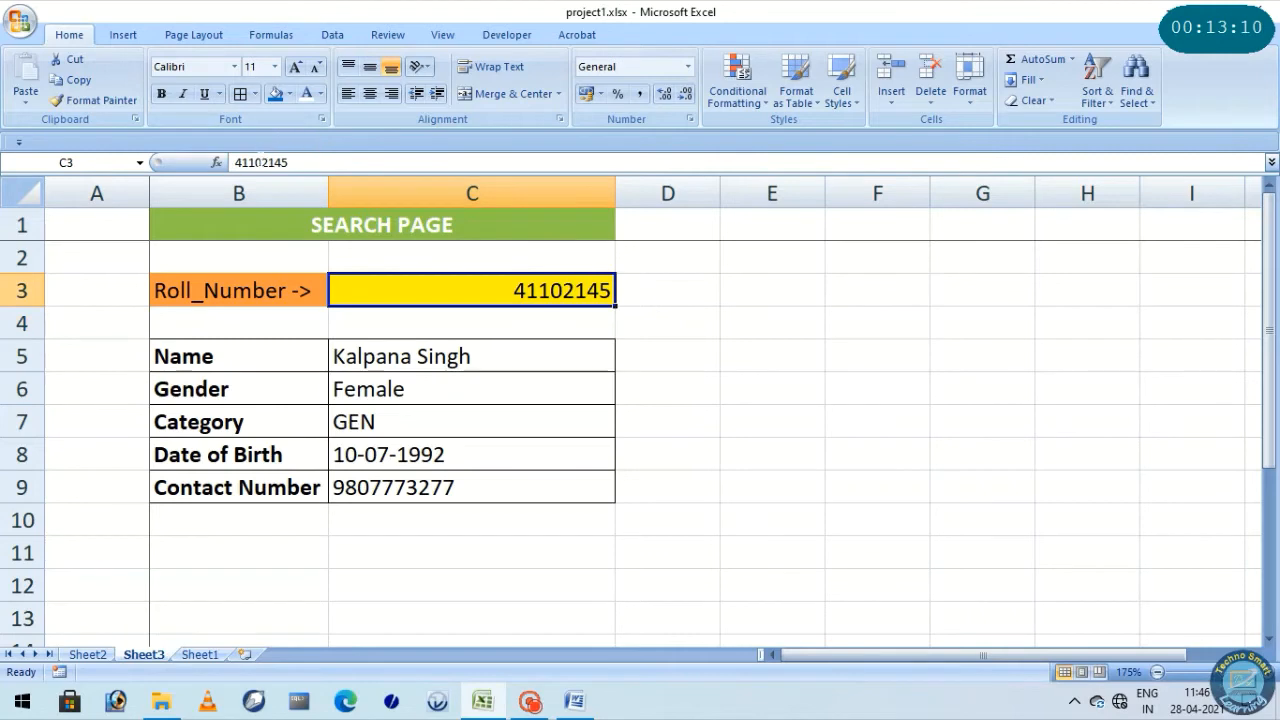
pyautogui.moveTo(269, 162); pyautogui.dragTo(288, 162)
pyautogui.write('230')
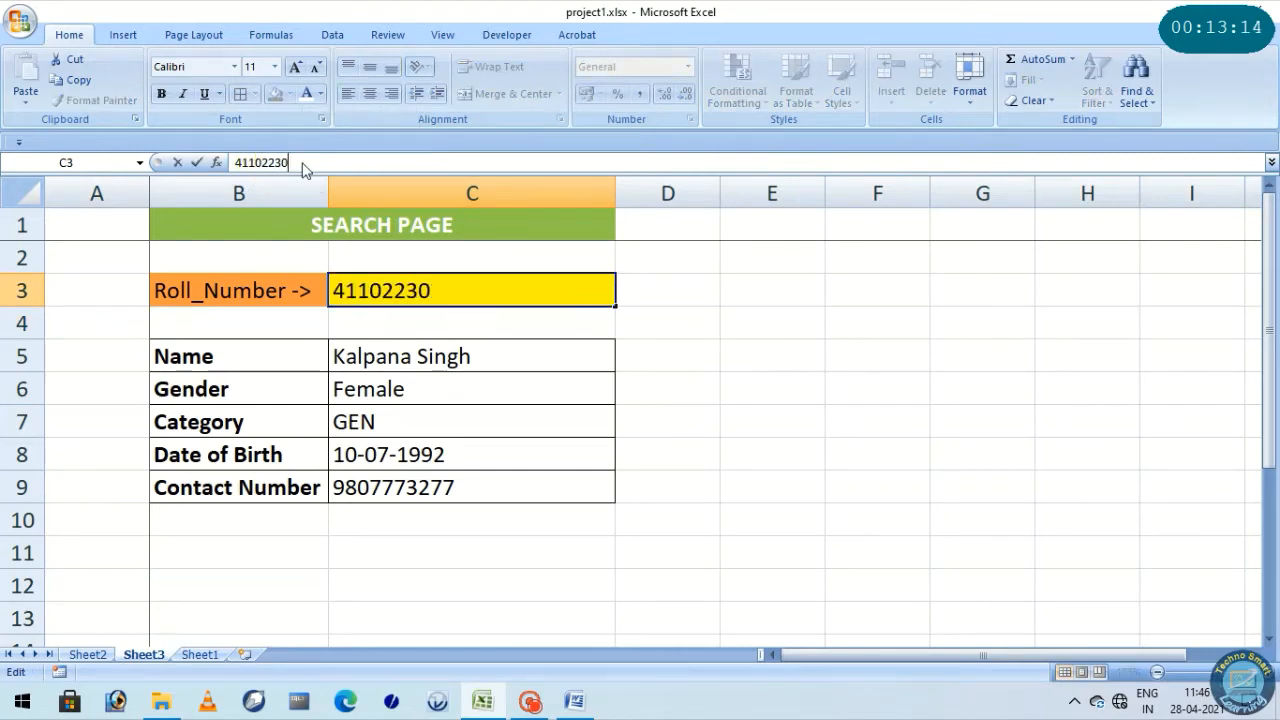
pyautogui.press('Return')
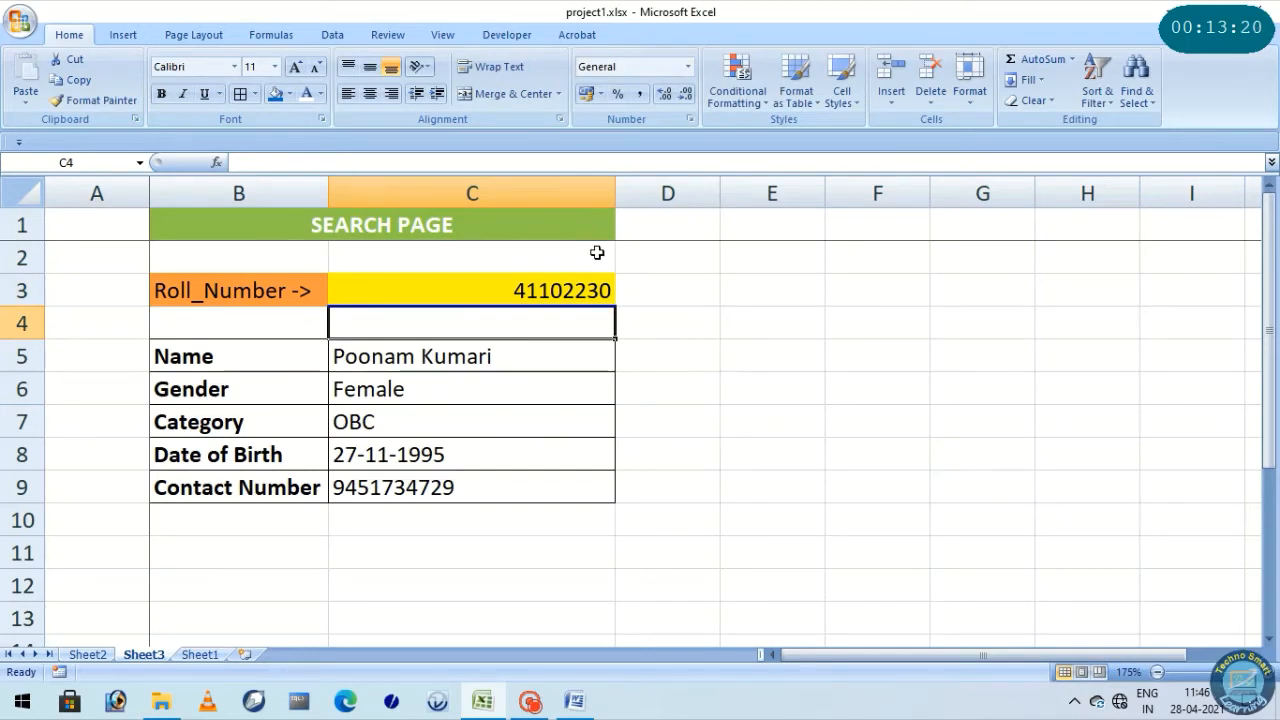
# Review the student details returned in C5 to C9 for the roll number in C3, cell by cell
pyautogui.click(537, 287)
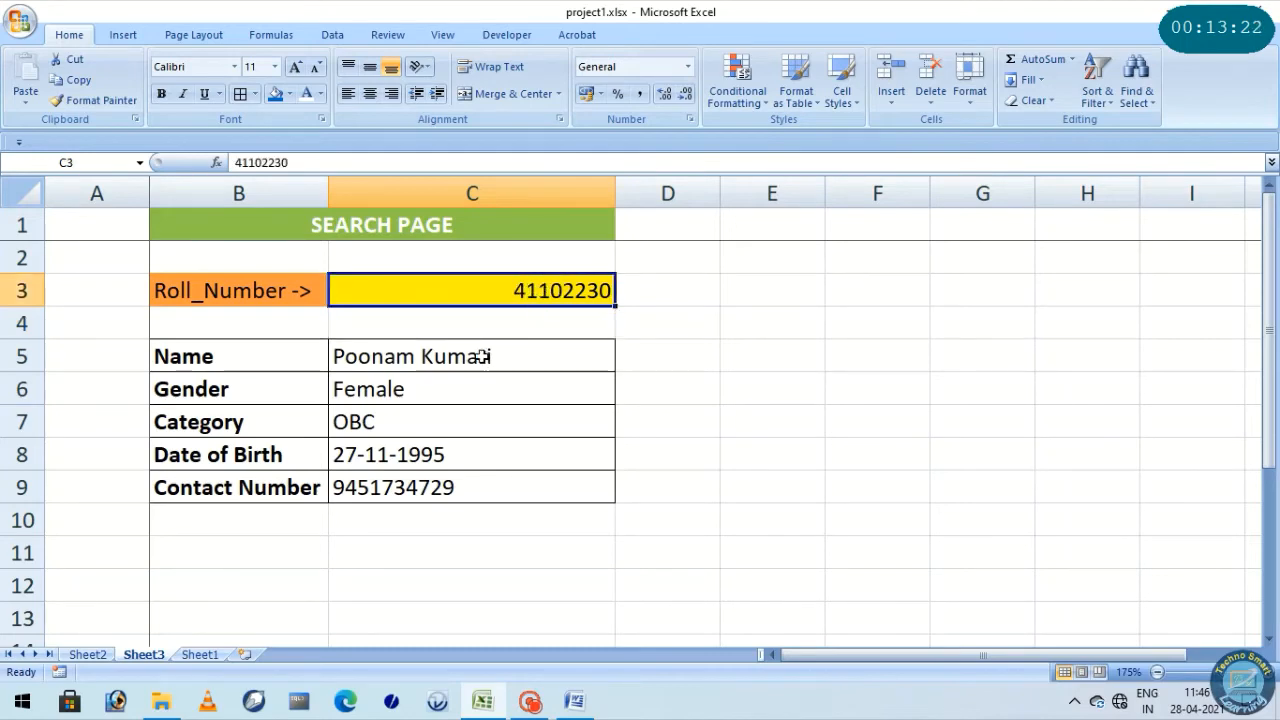
pyautogui.moveTo(480, 354); pyautogui.dragTo(486, 471)
pyautogui.moveTo(465, 345); pyautogui.dragTo(468, 484)
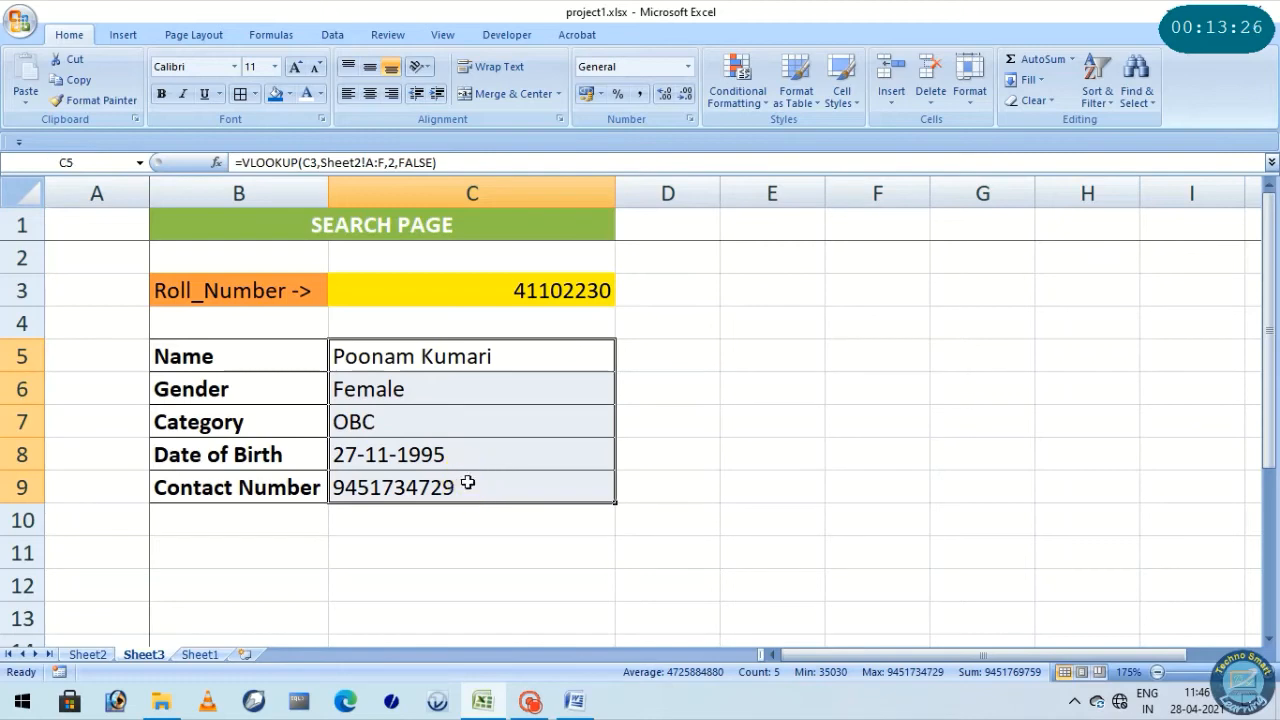
pyautogui.click(475, 289)
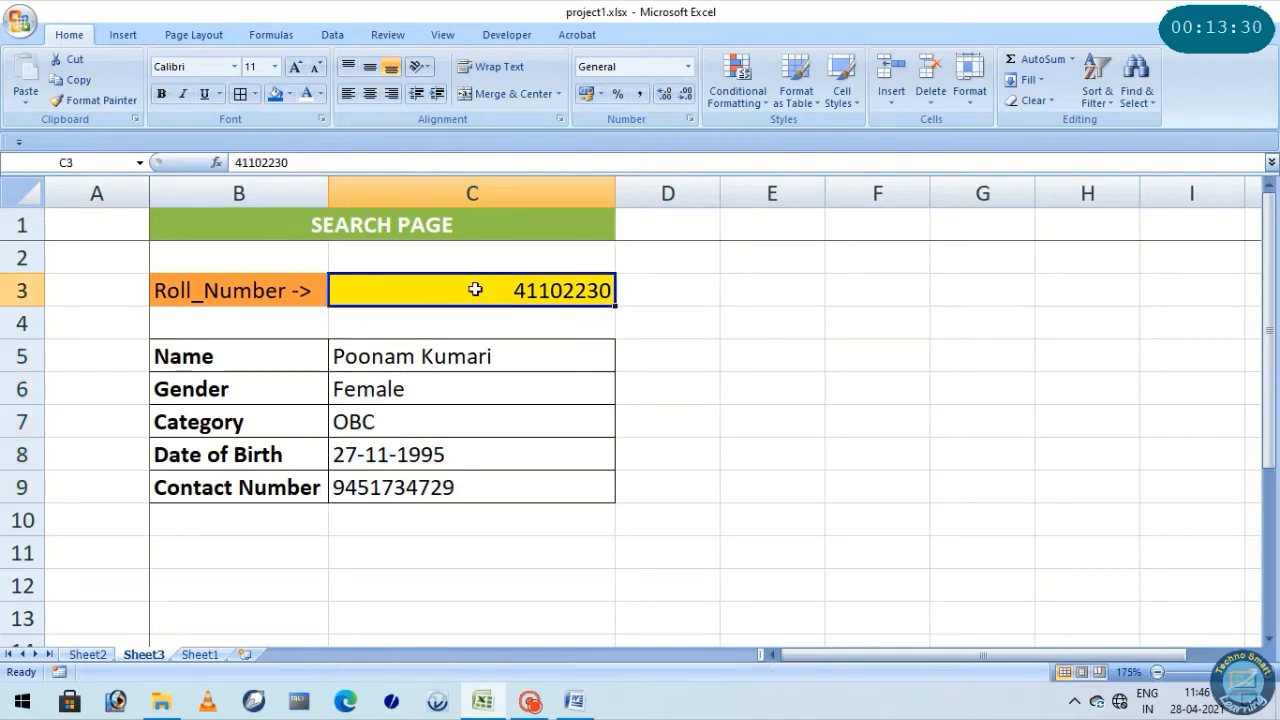
pyautogui.click(443, 362)
pyautogui.click(423, 385)
pyautogui.click(423, 418)
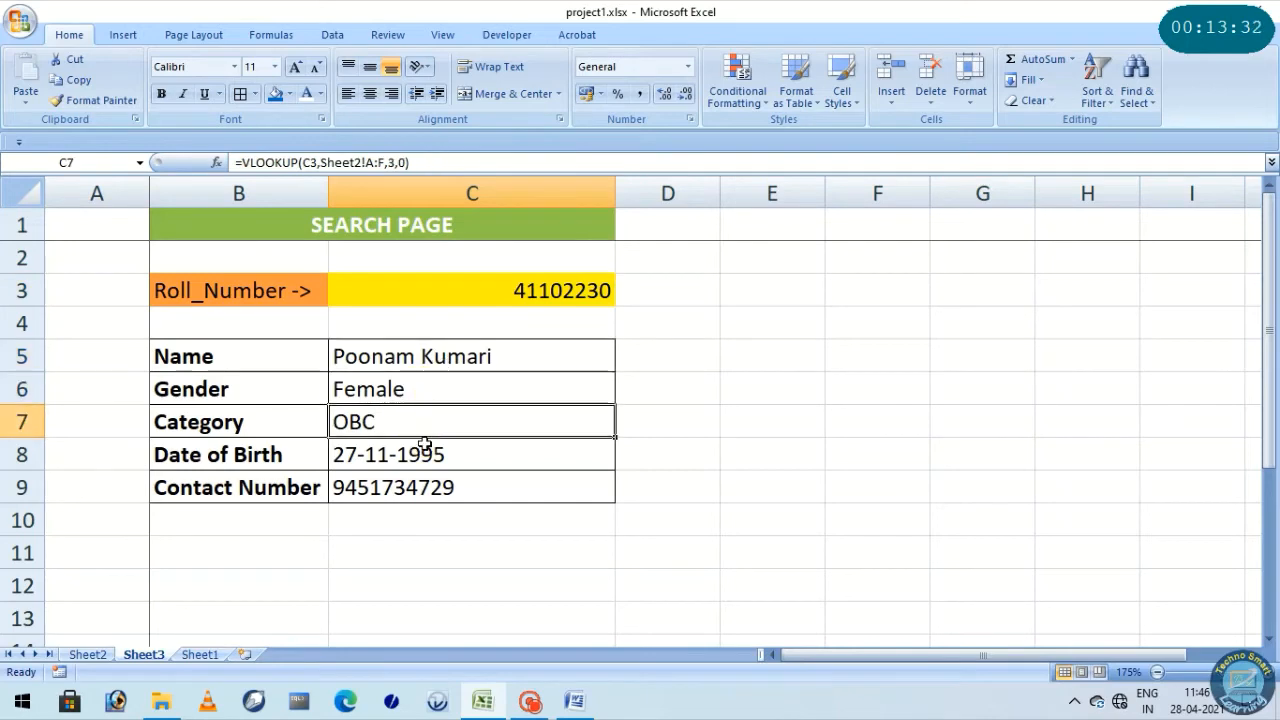
pyautogui.click(423, 450)
pyautogui.click(418, 487)
pyautogui.click(455, 301)
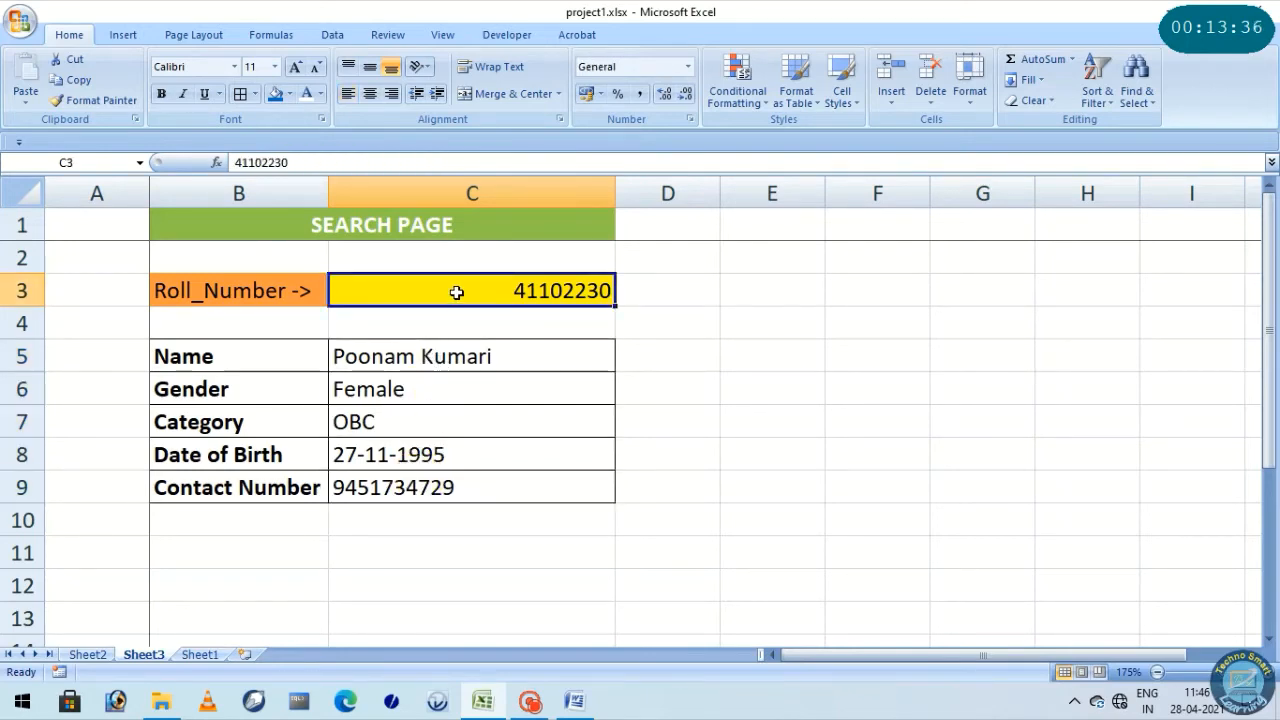
# Auto-fit the width of column C and center the roll number in C3
pyautogui.doubleClick(615, 192)
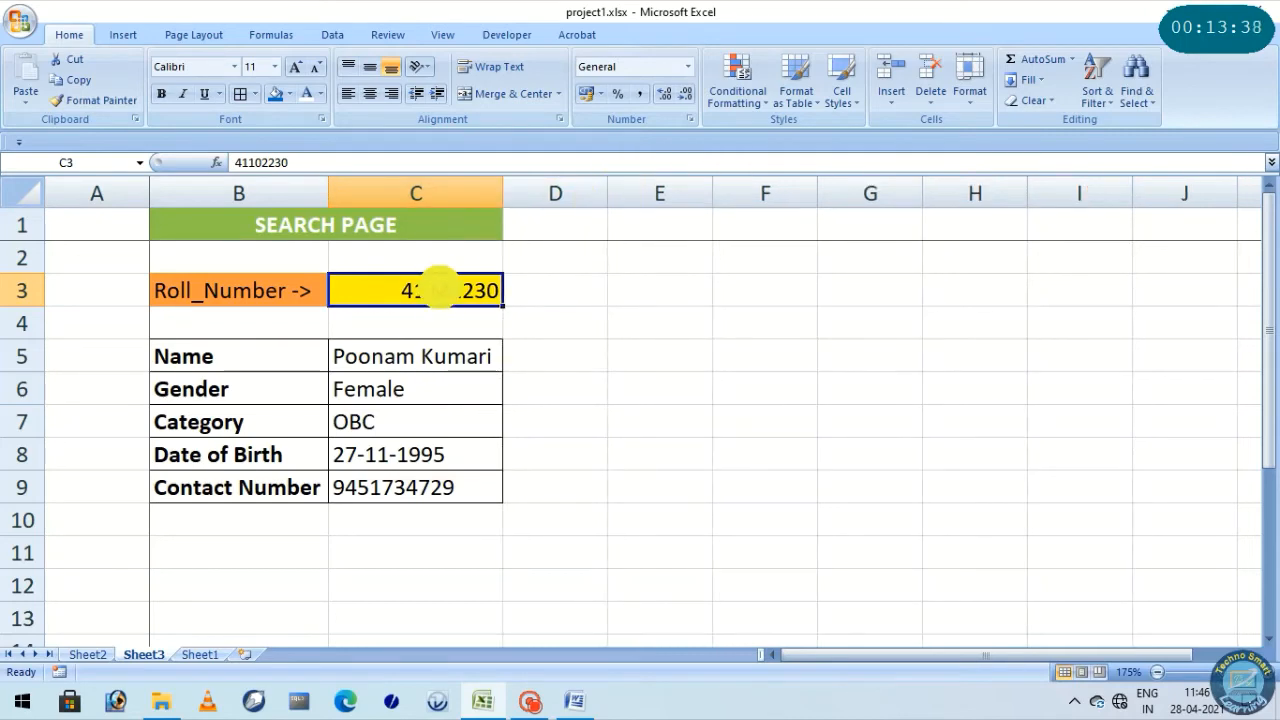
pyautogui.click(369, 93)
pyautogui.click(571, 345)
pyautogui.click(449, 288)
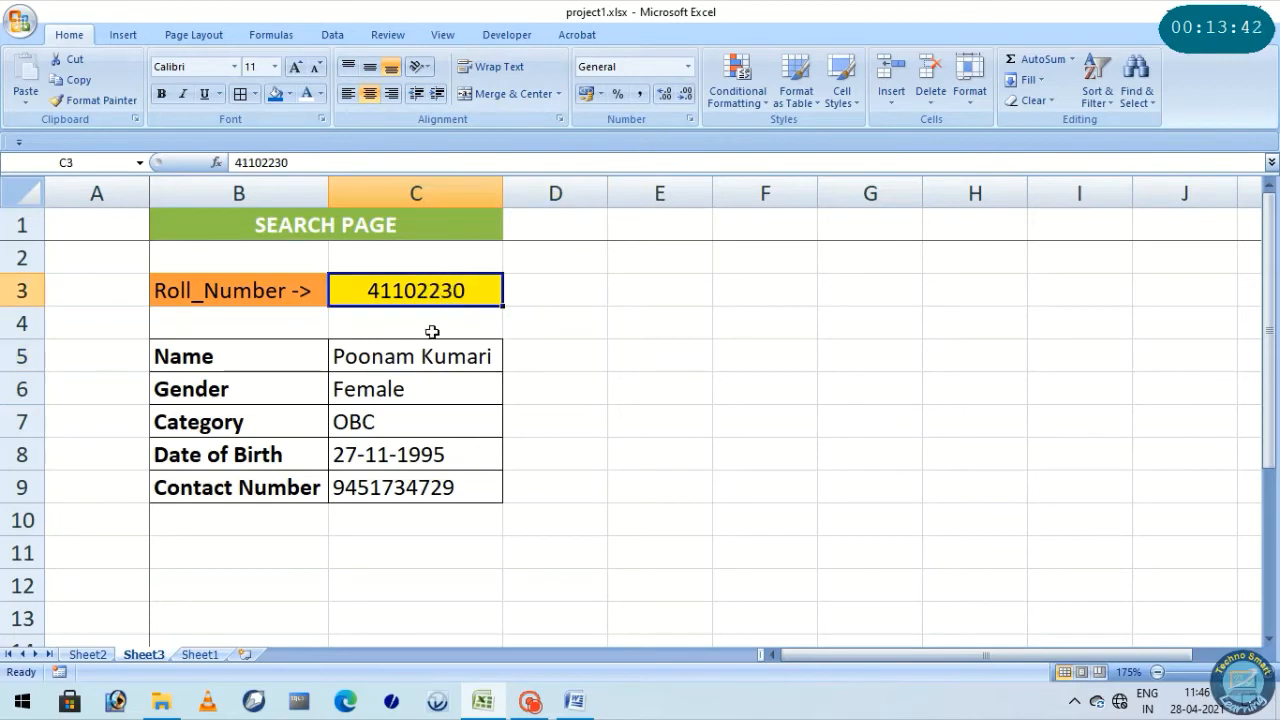
# Replace the last three digits of the roll number in C3 with 410
pyautogui.moveTo(386, 349); pyautogui.dragTo(391, 491)
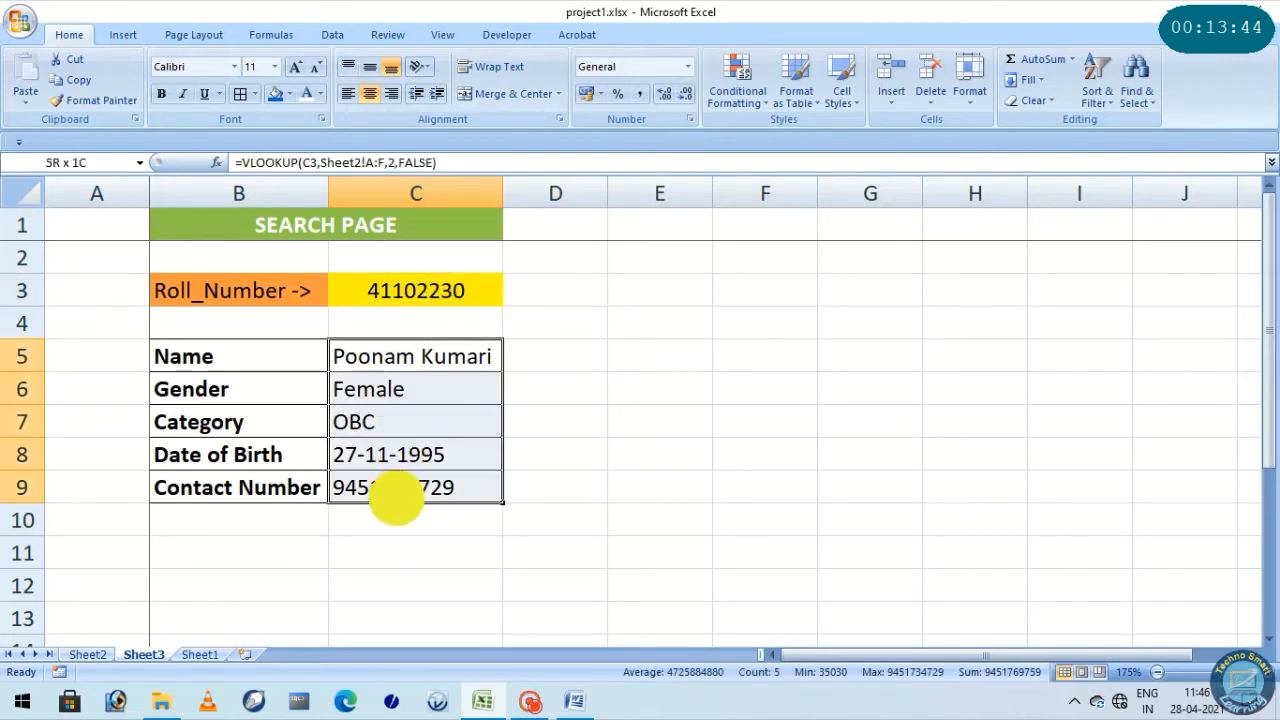
pyautogui.click(407, 301)
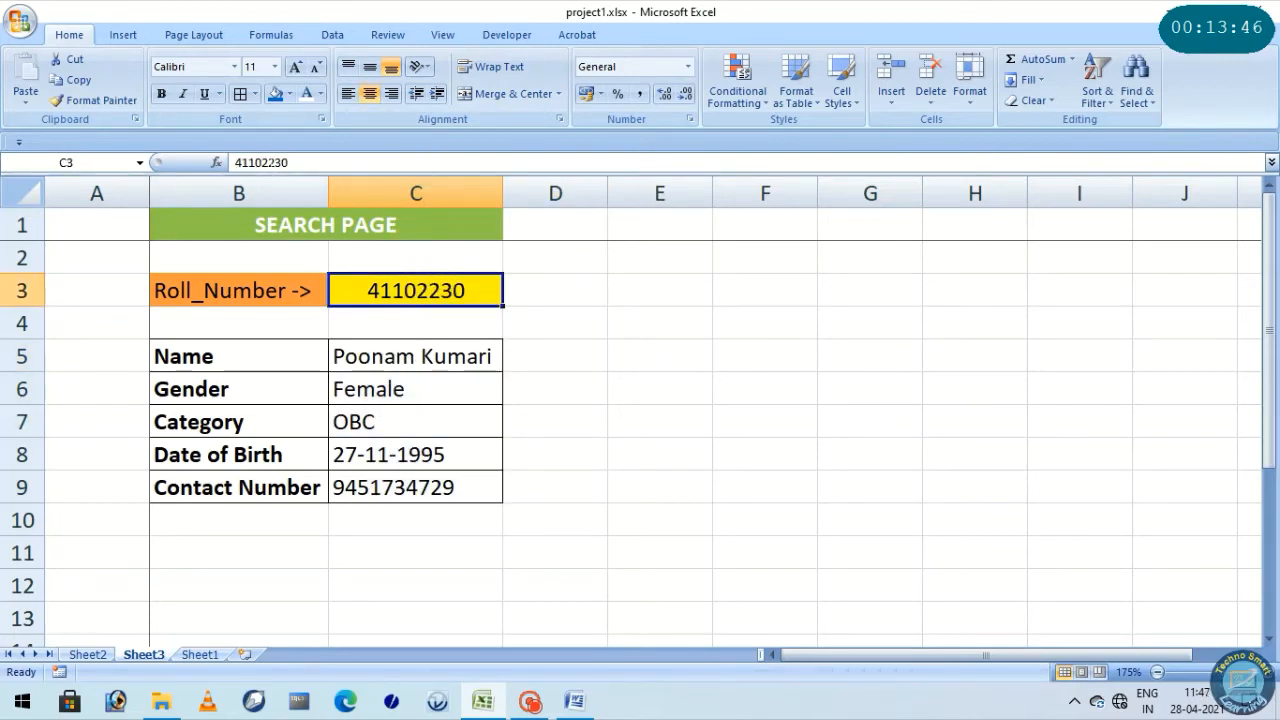
pyautogui.click(291, 162)
pyautogui.moveTo(290, 162); pyautogui.dragTo(266, 162)
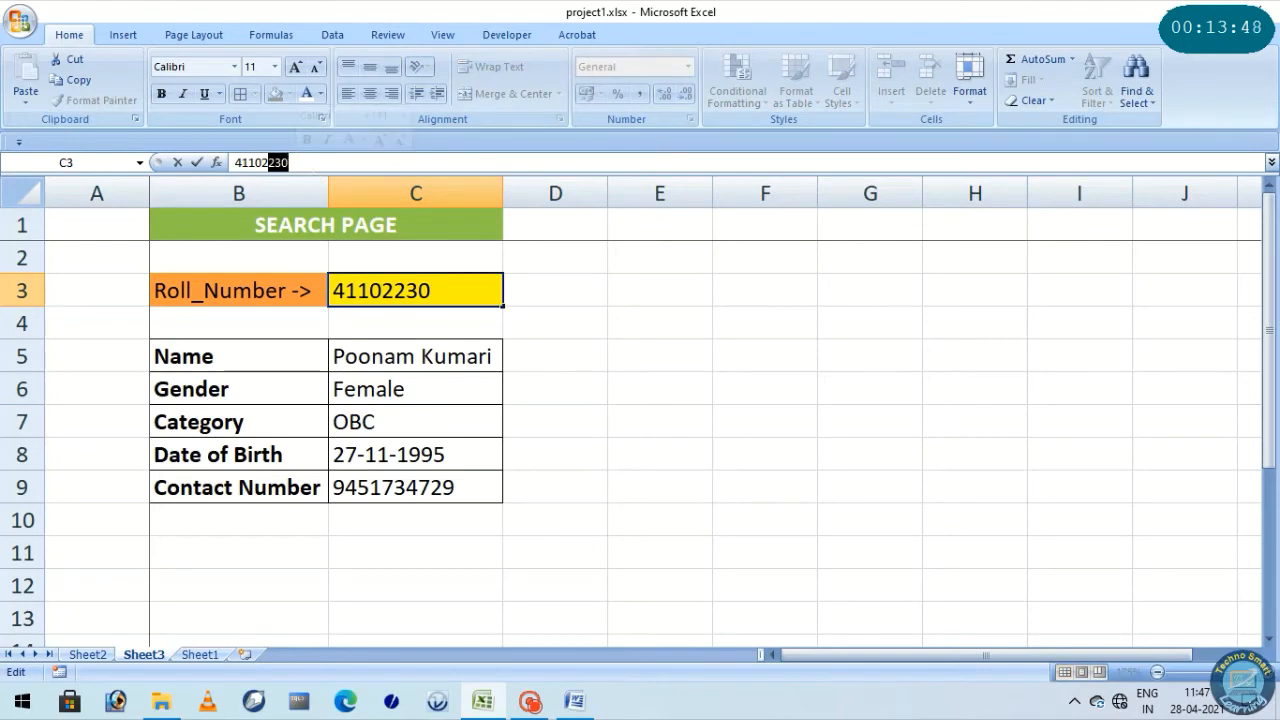
pyautogui.write('410')
pyautogui.press('Return')
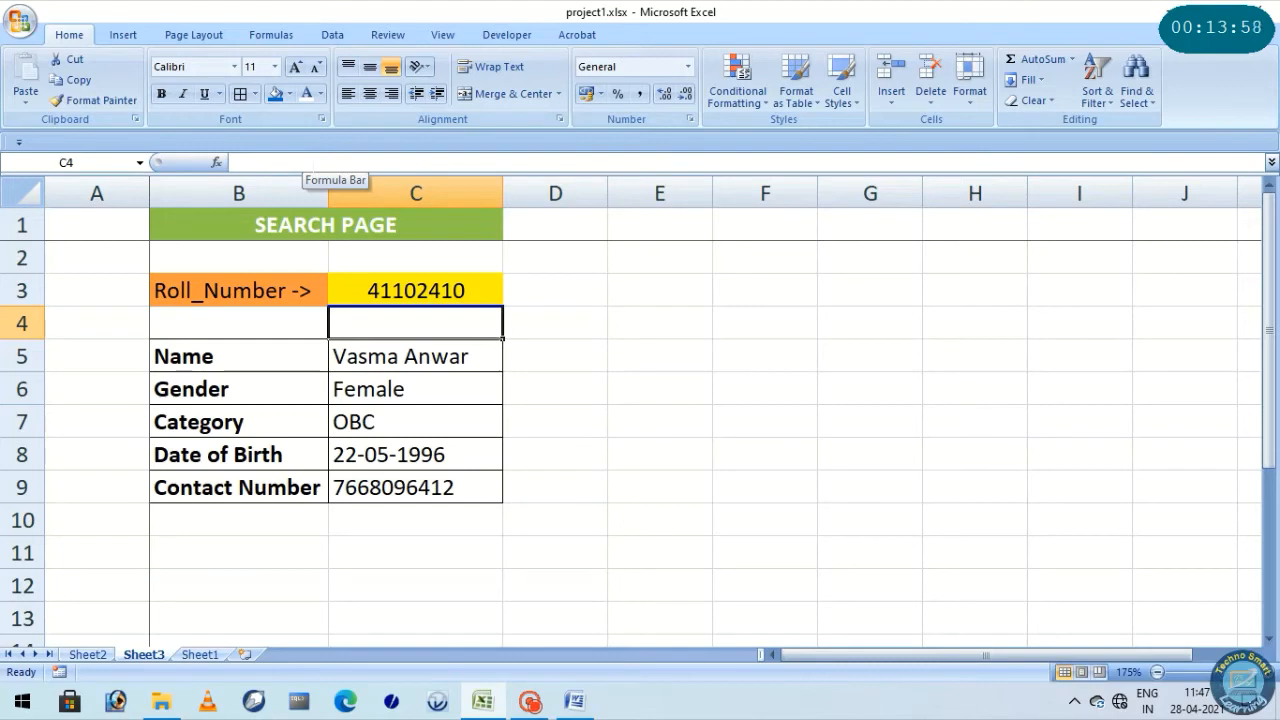
# Review the details returned in C5 to C9 and their source columns, Roll No. to Contact No., on Sheet2
pyautogui.click(384, 286)
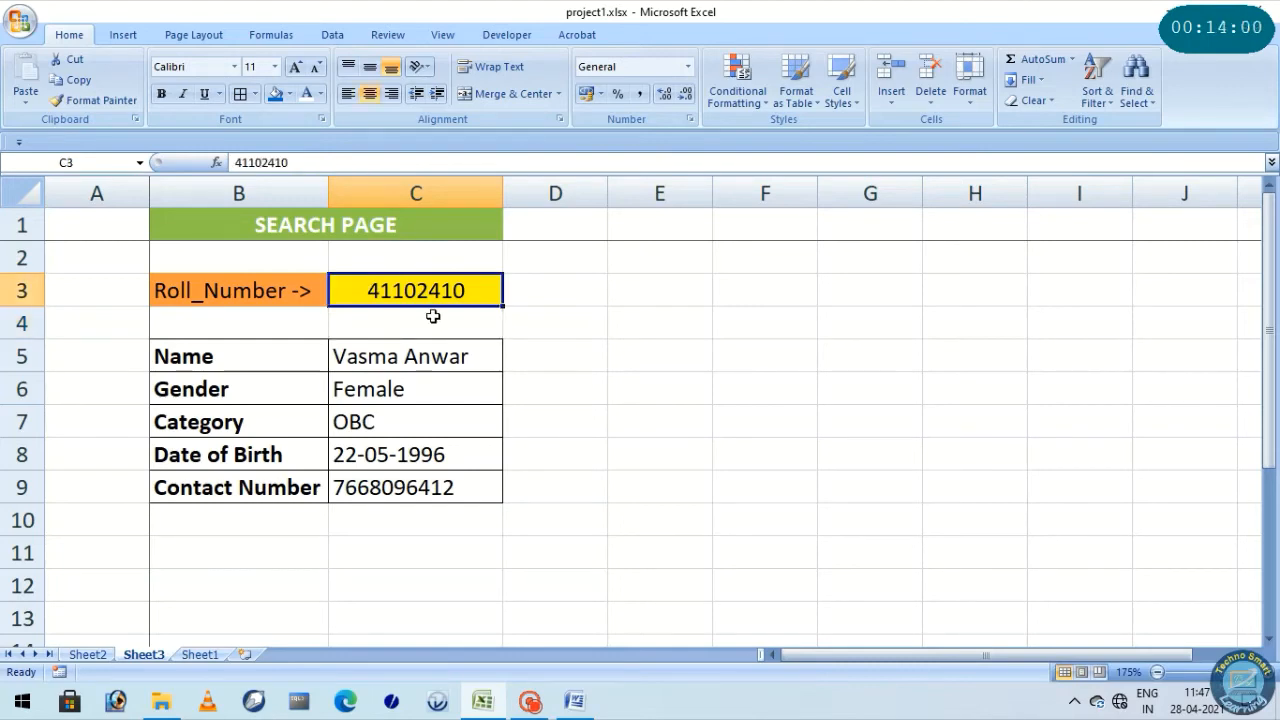
pyautogui.moveTo(400, 354); pyautogui.dragTo(409, 489)
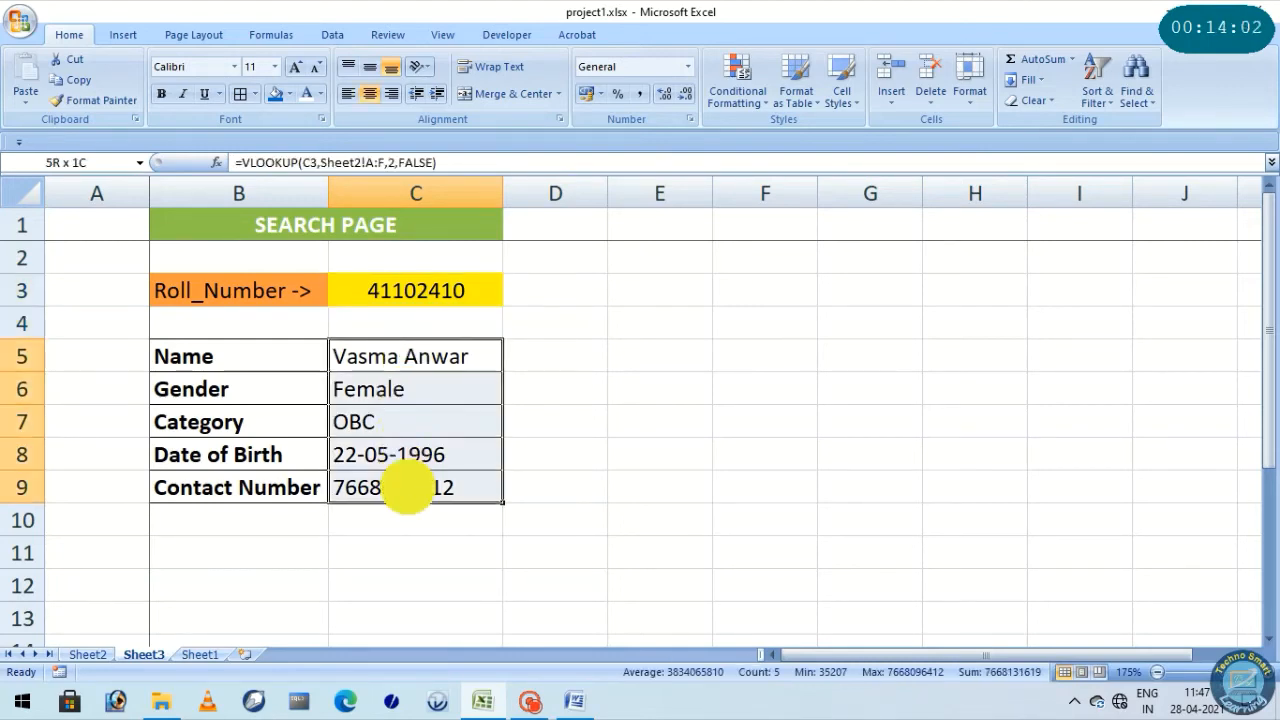
pyautogui.click(400, 292)
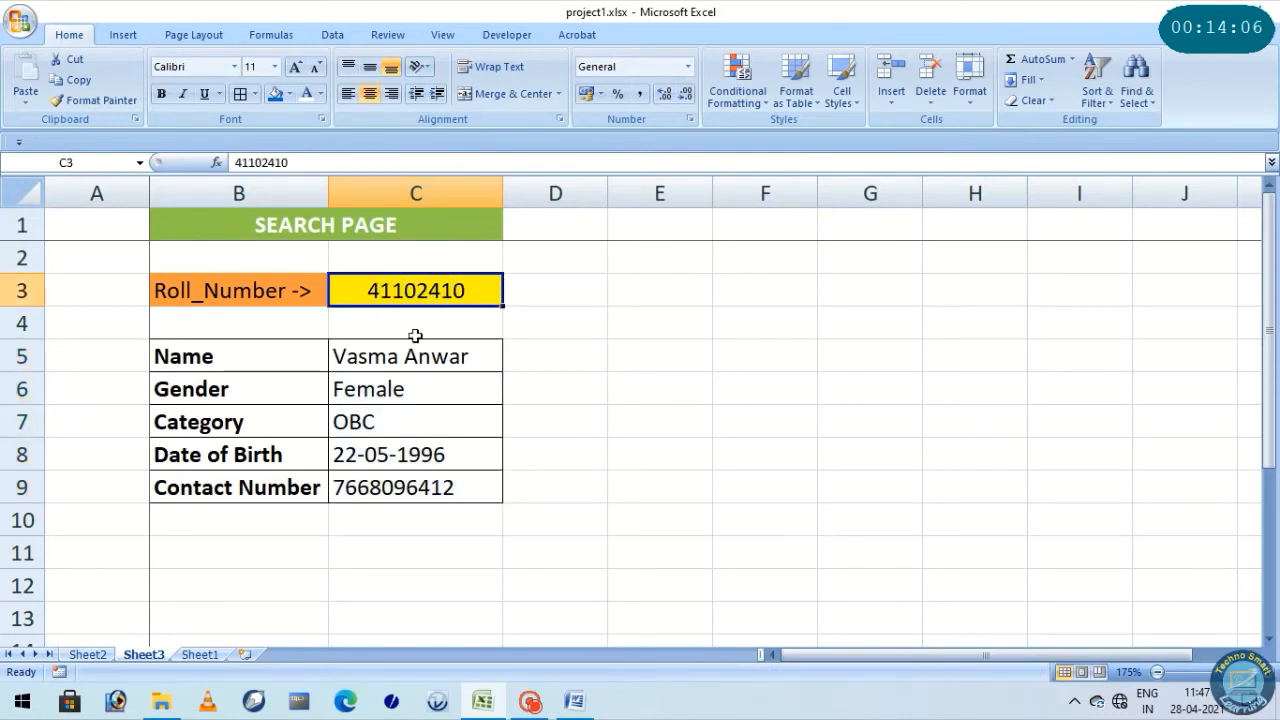
pyautogui.click(88, 655)
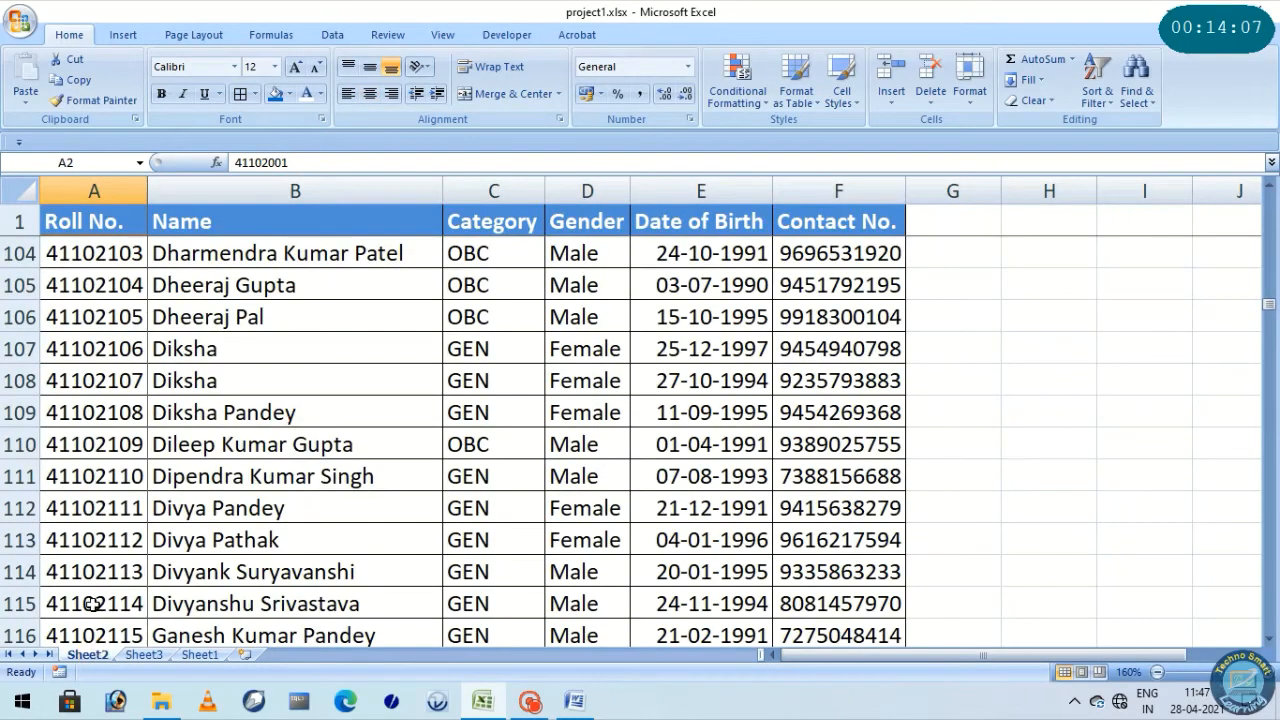
pyautogui.click(90, 190)
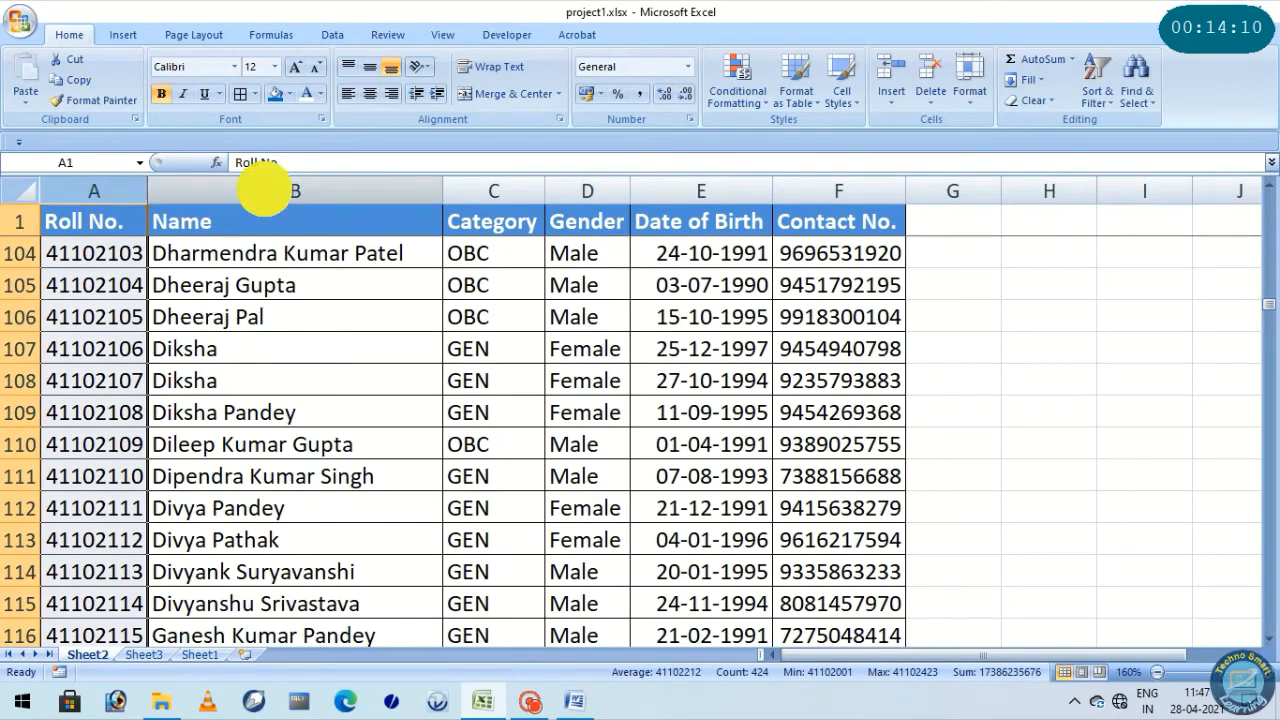
pyautogui.moveTo(262, 190); pyautogui.dragTo(838, 190)
pyautogui.scroll(-4, 600, 330)
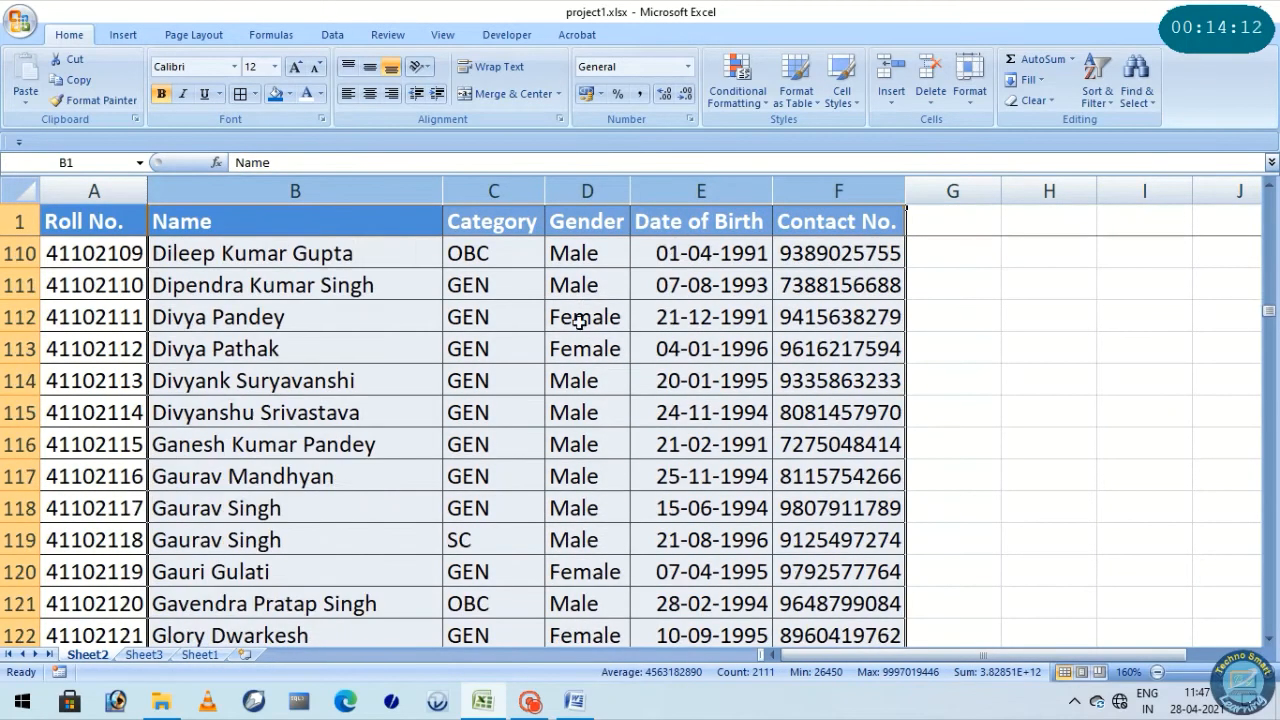
pyautogui.scroll(-1, 503, 375)
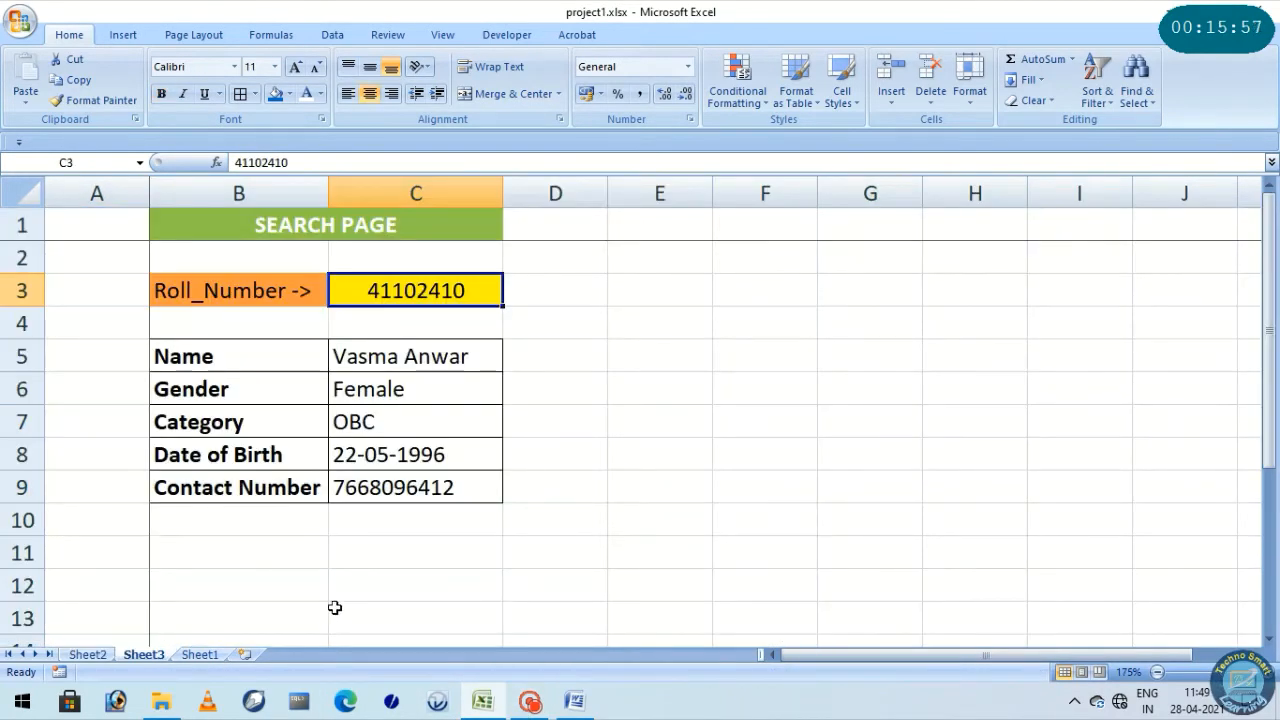
pyautogui.click(396, 331)
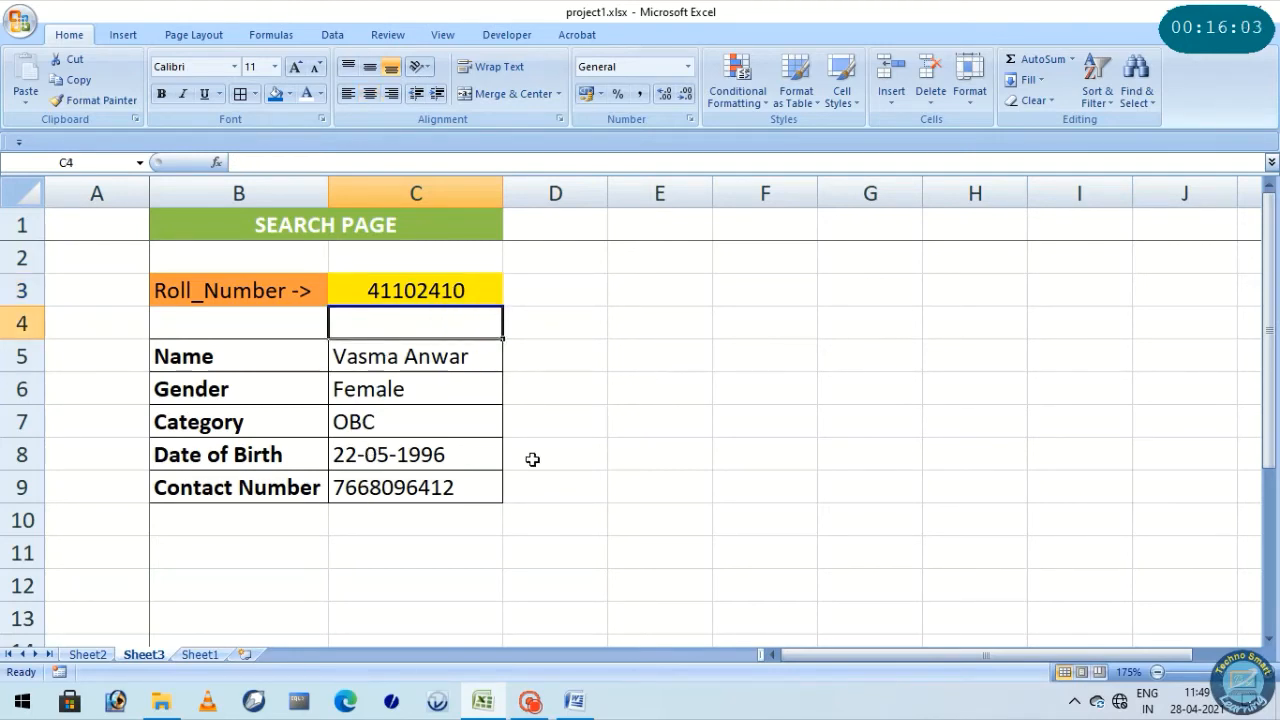
# Compare the Roll No. to Address columns on Sheet1 with the Roll No. to Contact No. columns on Sheet2
pyautogui.click(202, 656)
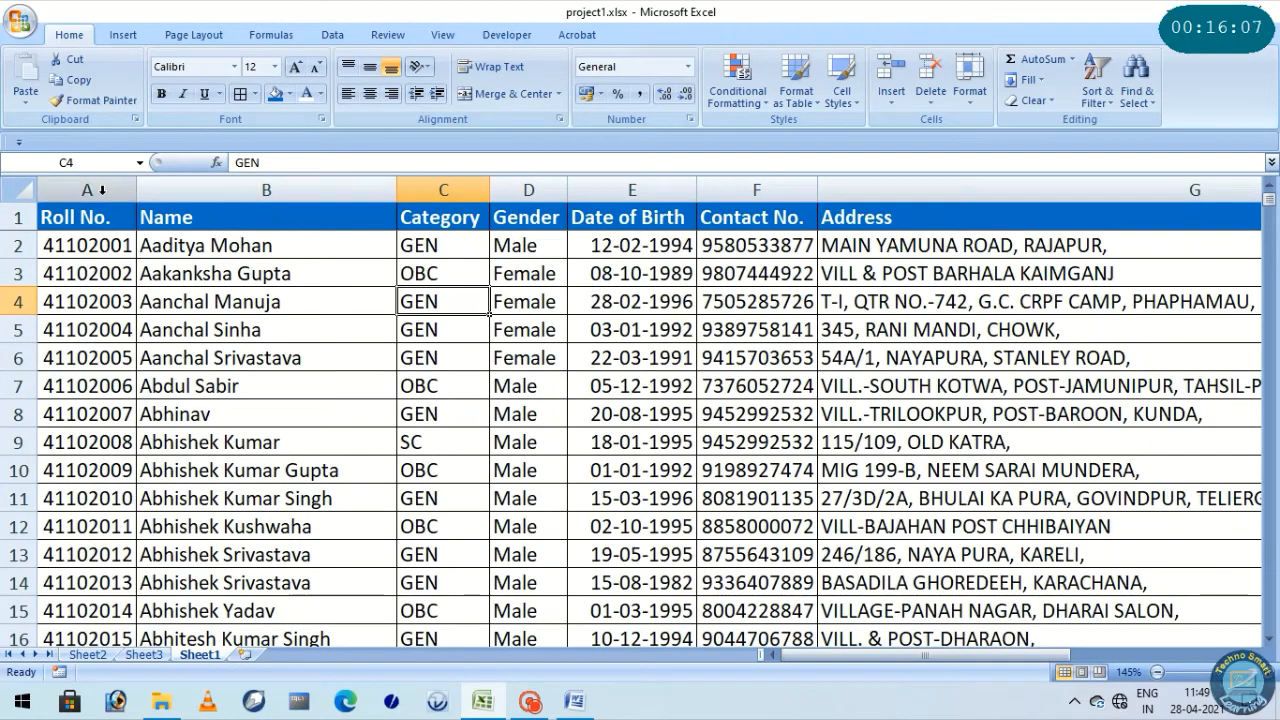
pyautogui.moveTo(99, 189); pyautogui.dragTo(829, 205)
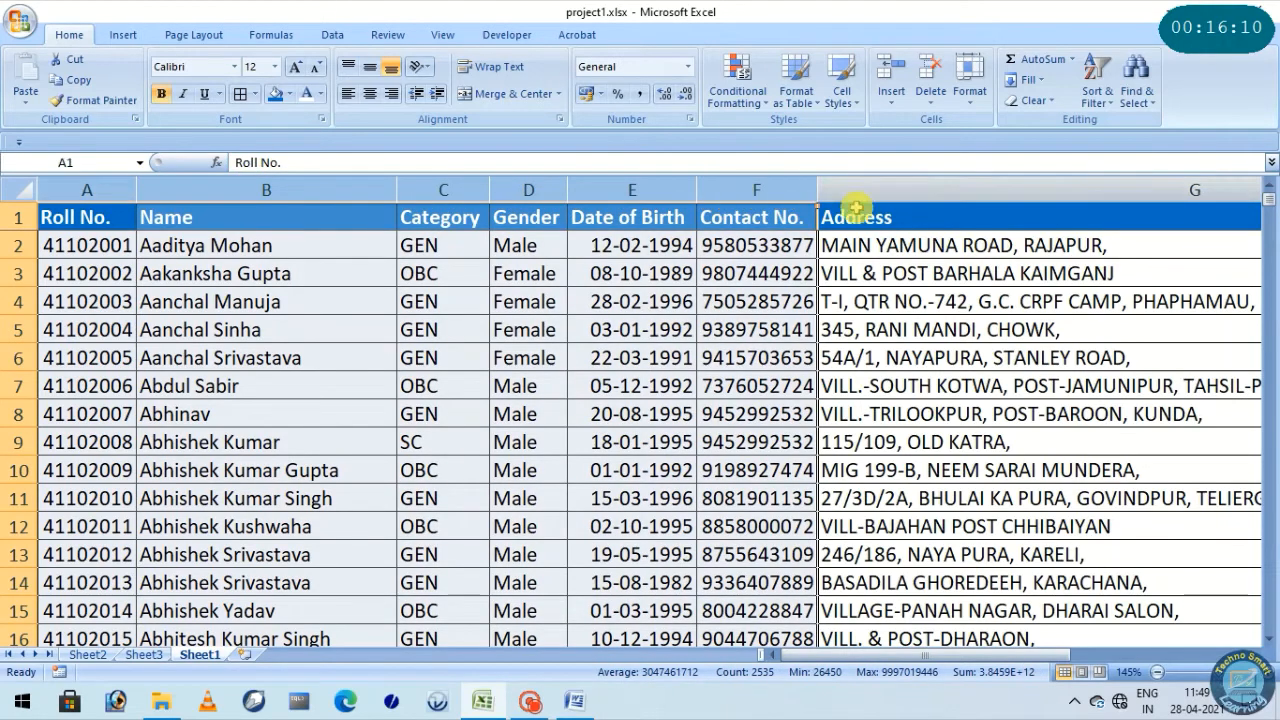
pyautogui.click(920, 189)
pyautogui.moveTo(940, 655); pyautogui.dragTo(908, 663)
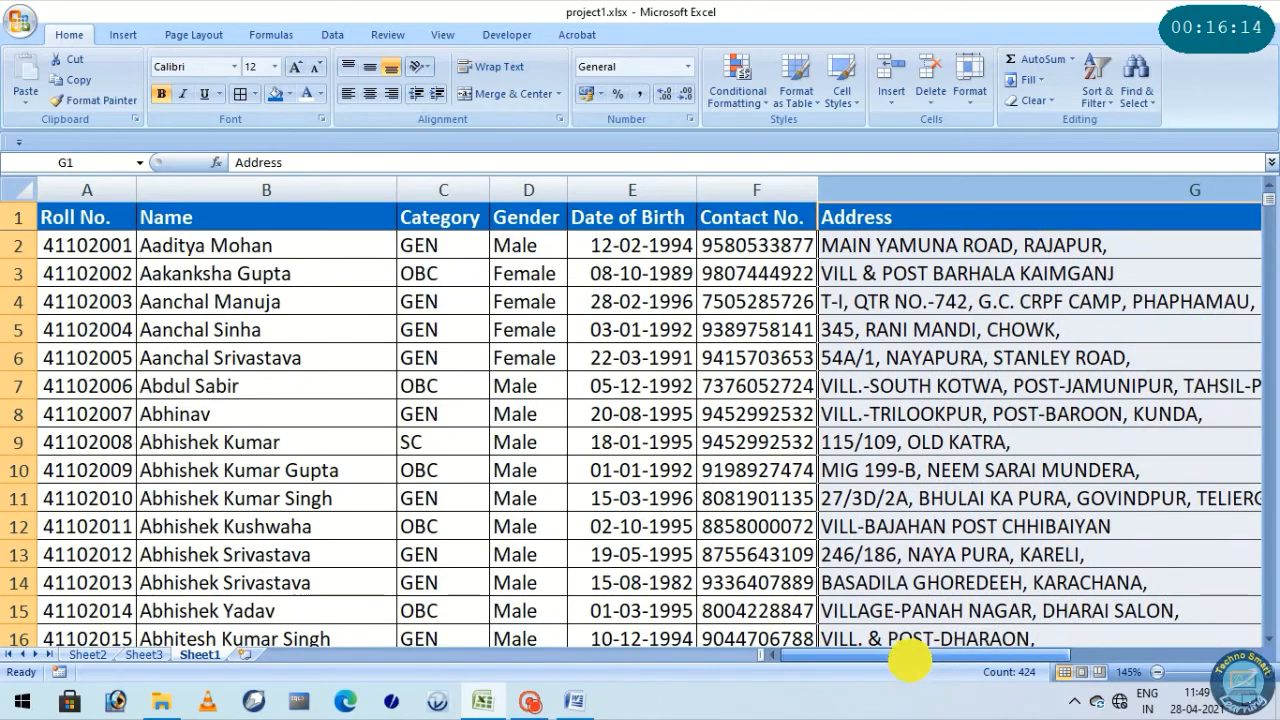
pyautogui.click(95, 655)
pyautogui.click(138, 655)
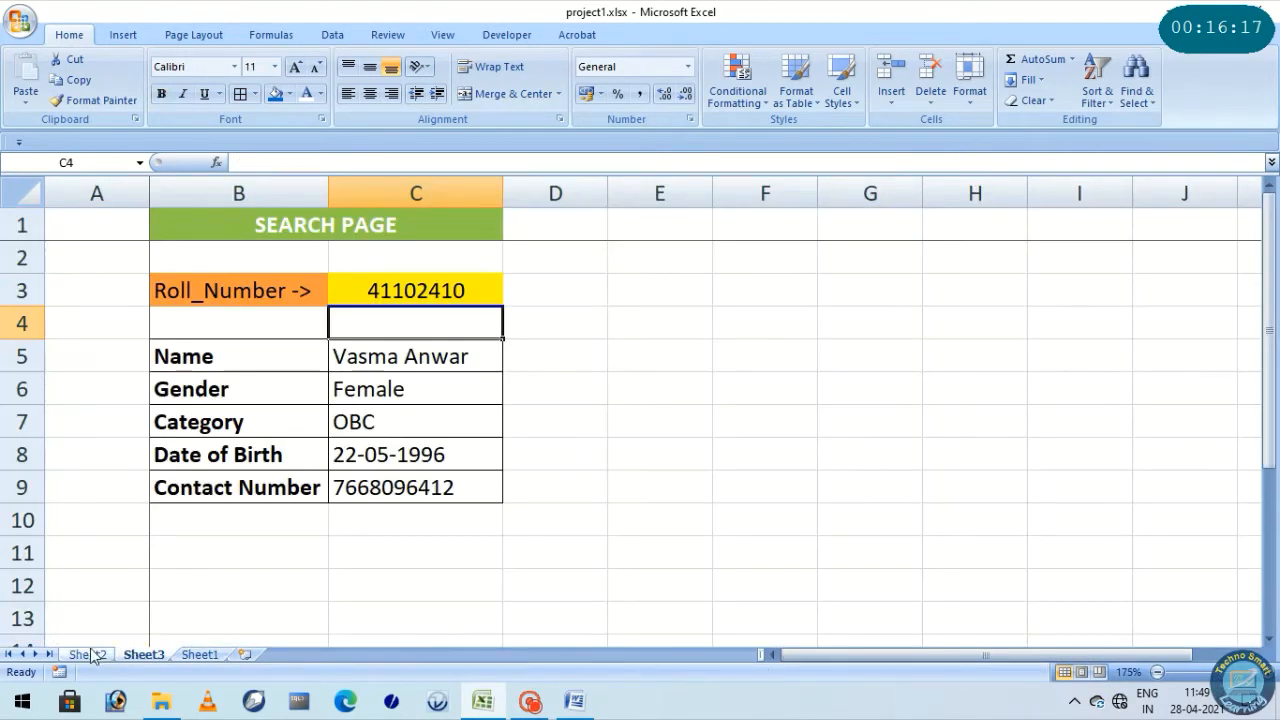
pyautogui.click(92, 655)
pyautogui.click(98, 277)
pyautogui.click(890, 212)
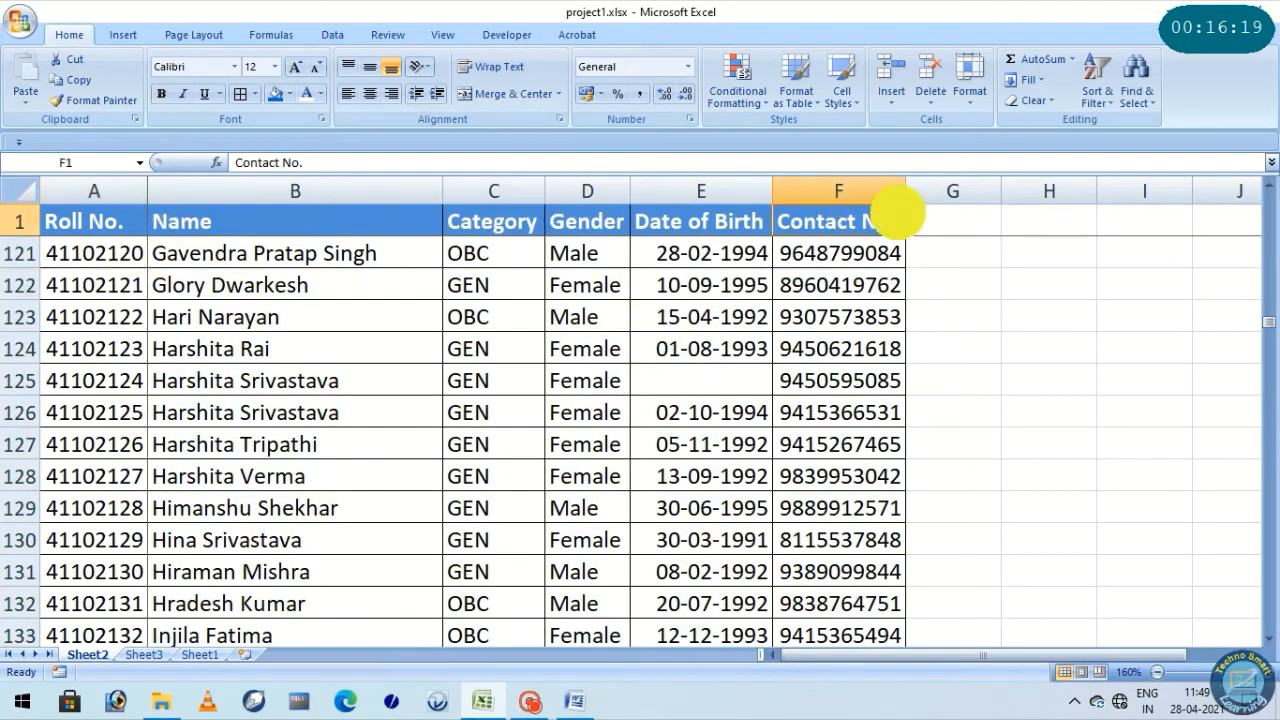
pyautogui.click(840, 320)
pyautogui.click(429, 280)
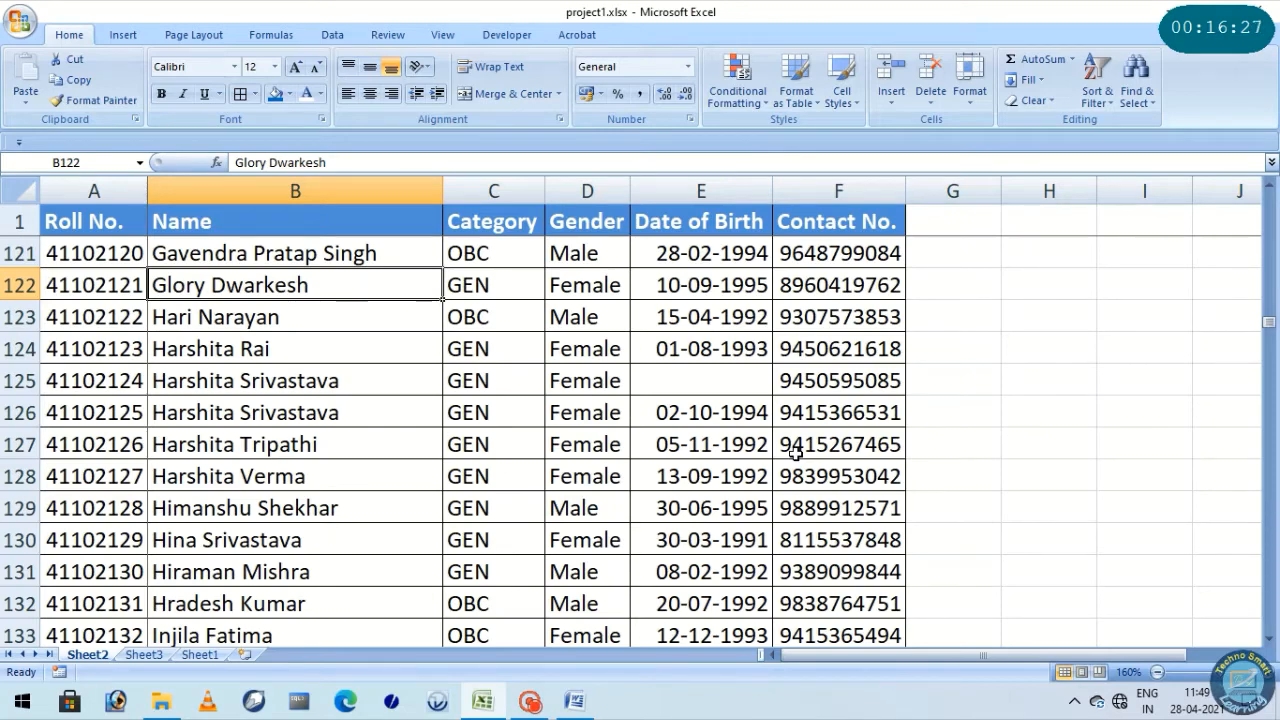
pyautogui.scroll(11, 177, 368)
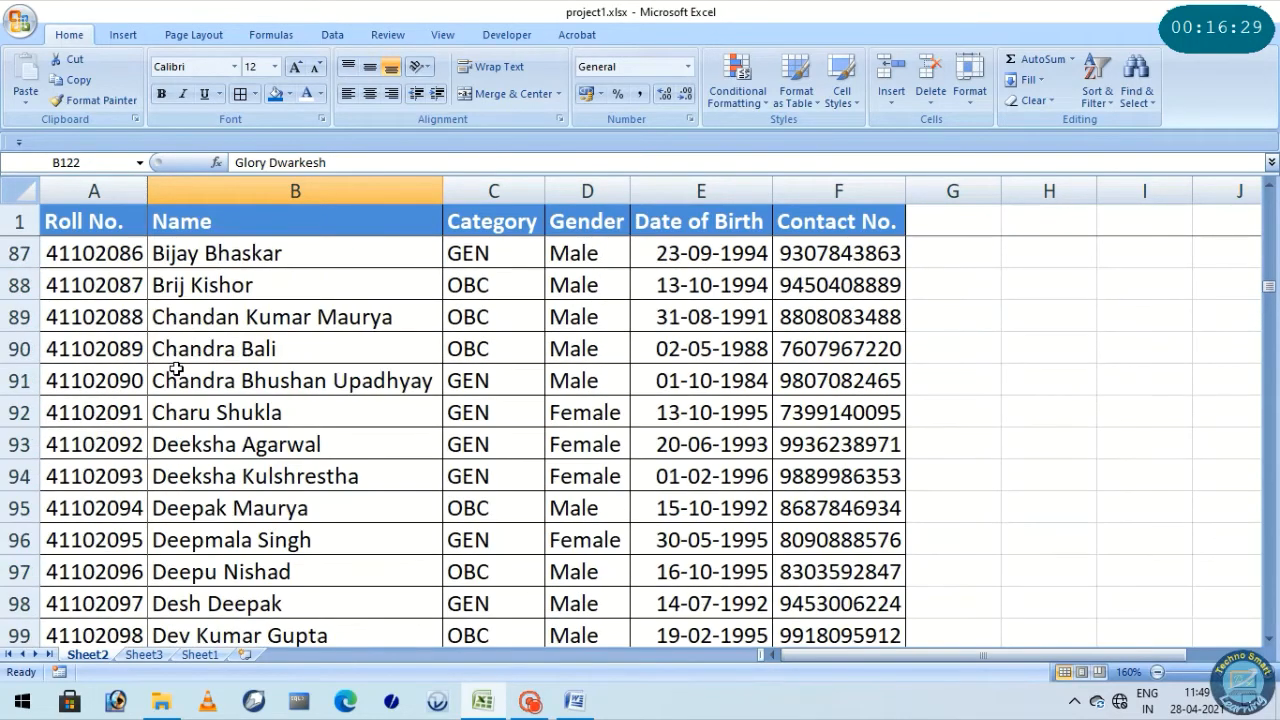
# Add the header "address" in G1 on Sheet2, beside the Contact No. column
pyautogui.scroll(14, 176, 369)
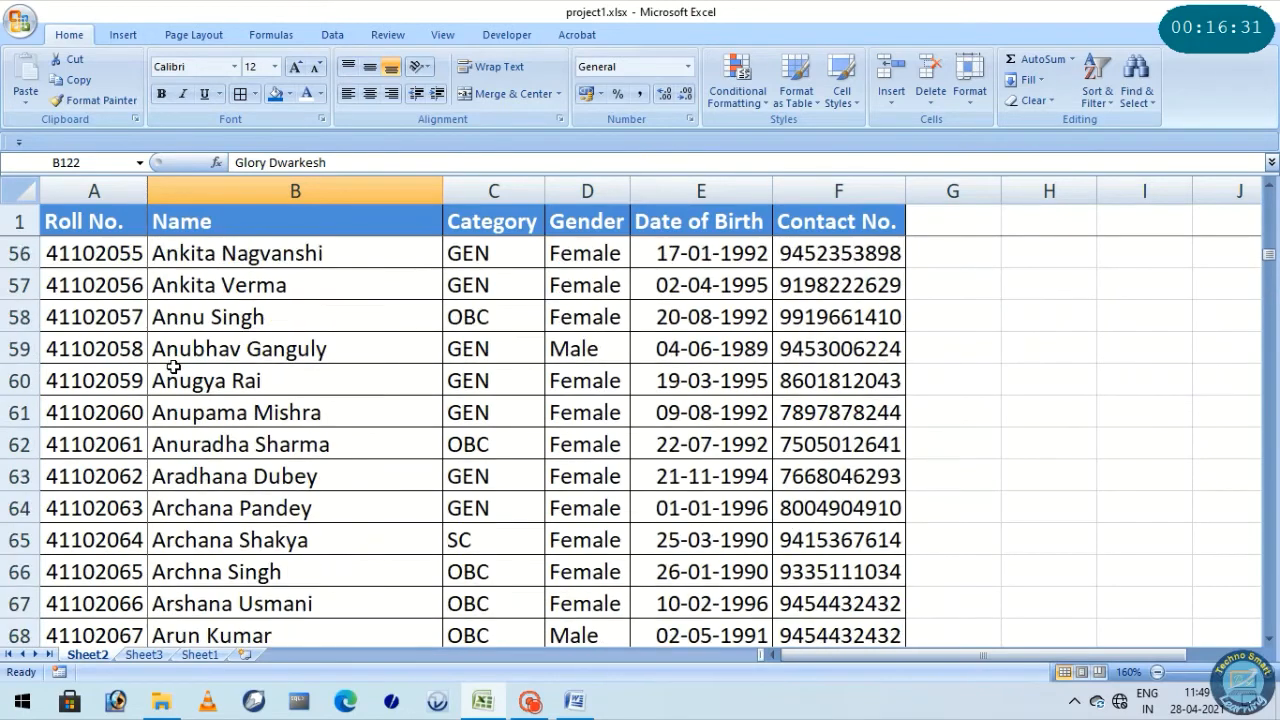
pyautogui.scroll(11, 171, 366)
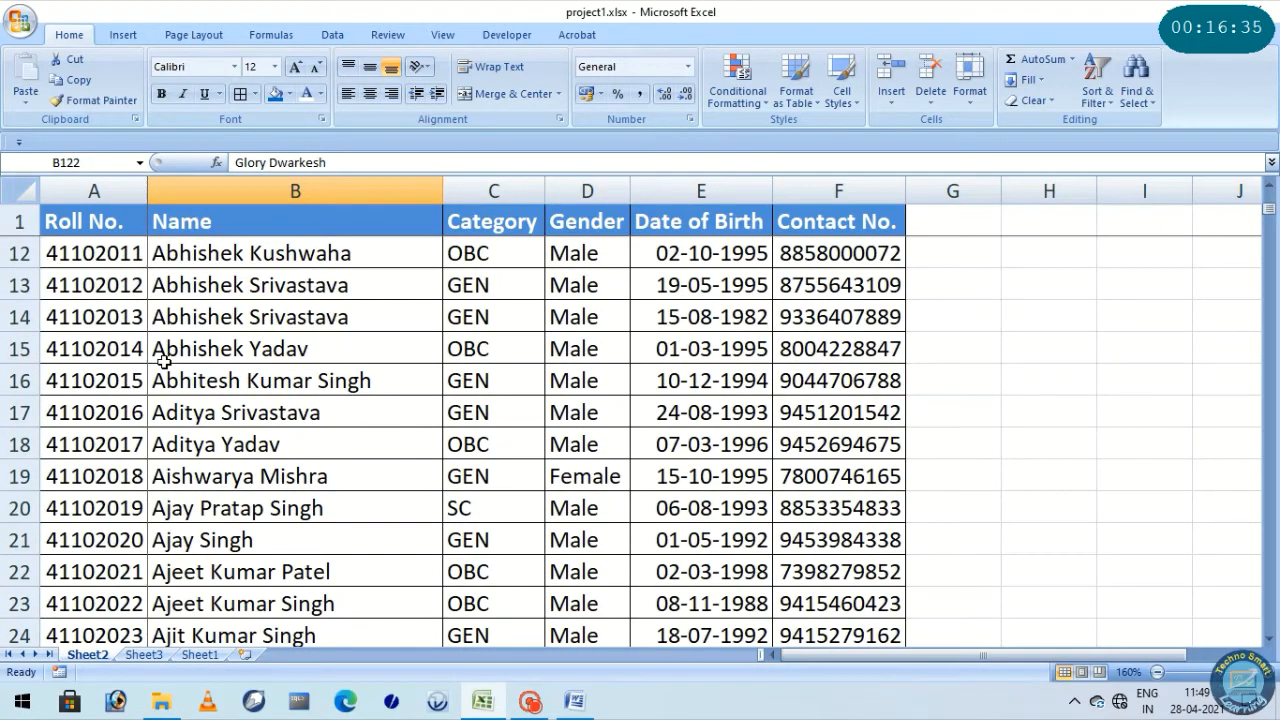
pyautogui.scroll(4, 164, 362)
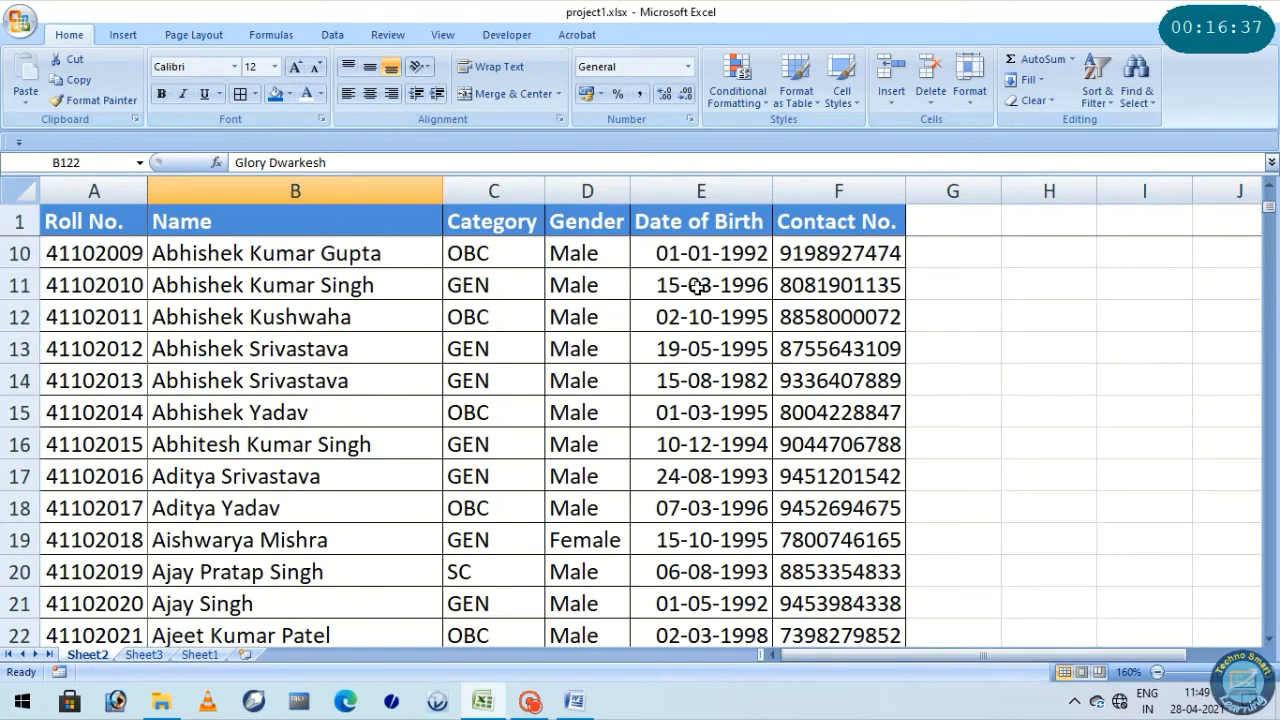
pyautogui.click(948, 220)
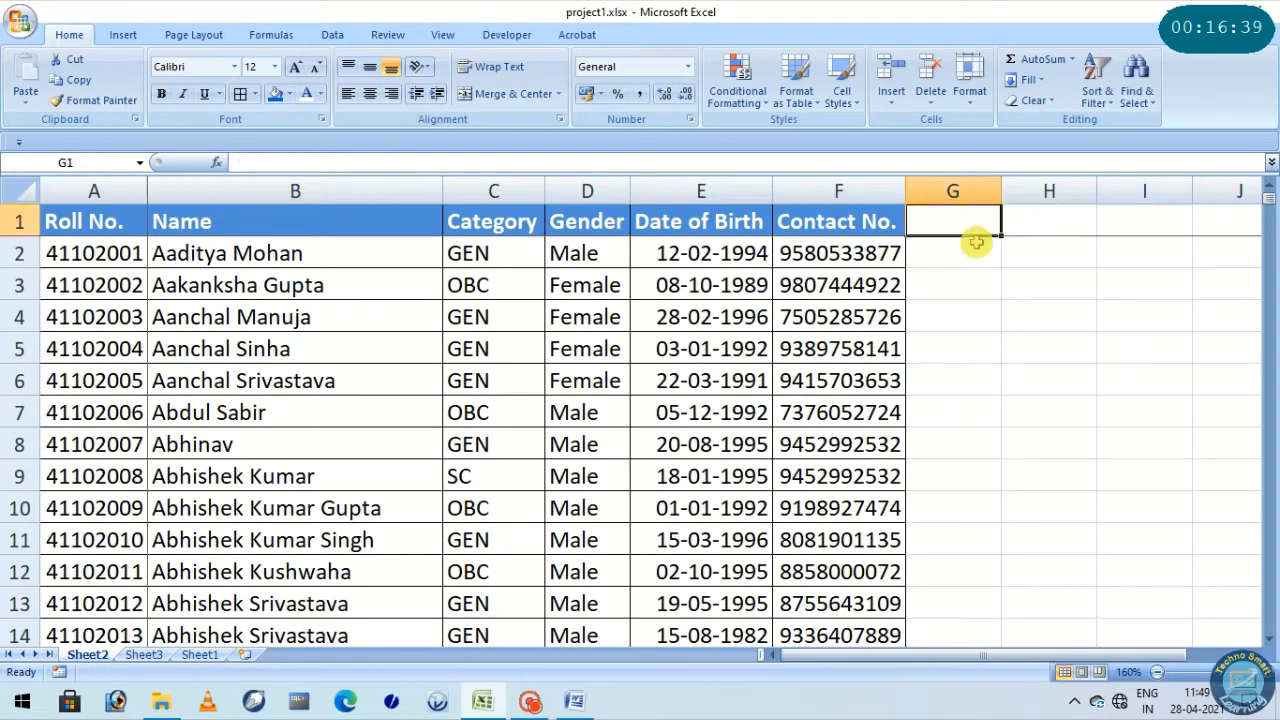
pyautogui.write('address')
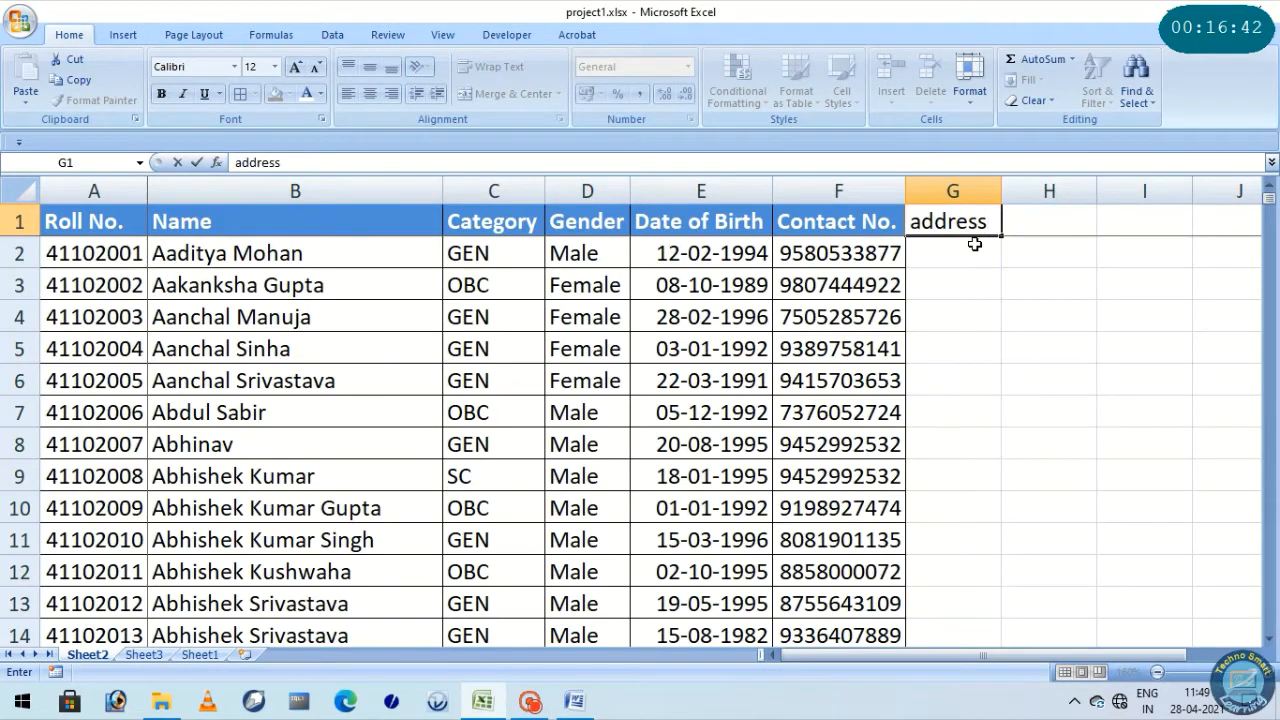
pyautogui.click(971, 440)
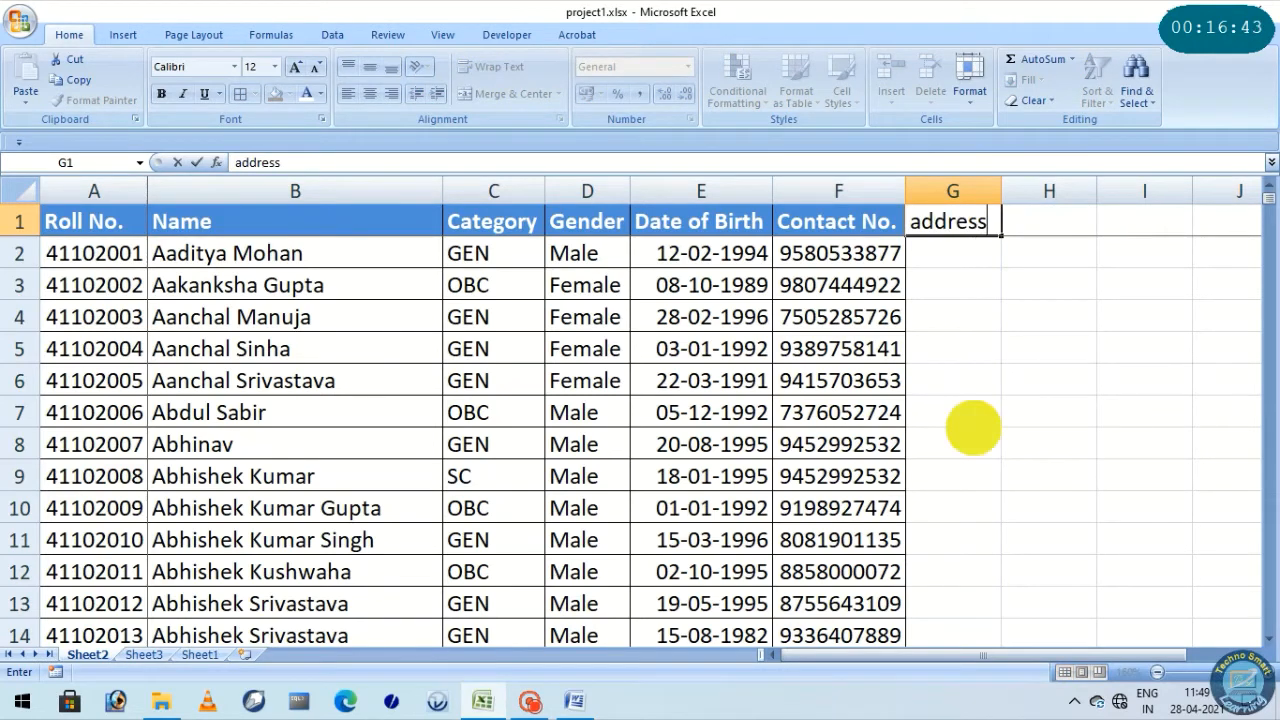
# Copy the Contact No. header's formatting to the address header in G1 and narrow column G to fit it
pyautogui.click(863, 222)
pyautogui.click(77, 101)
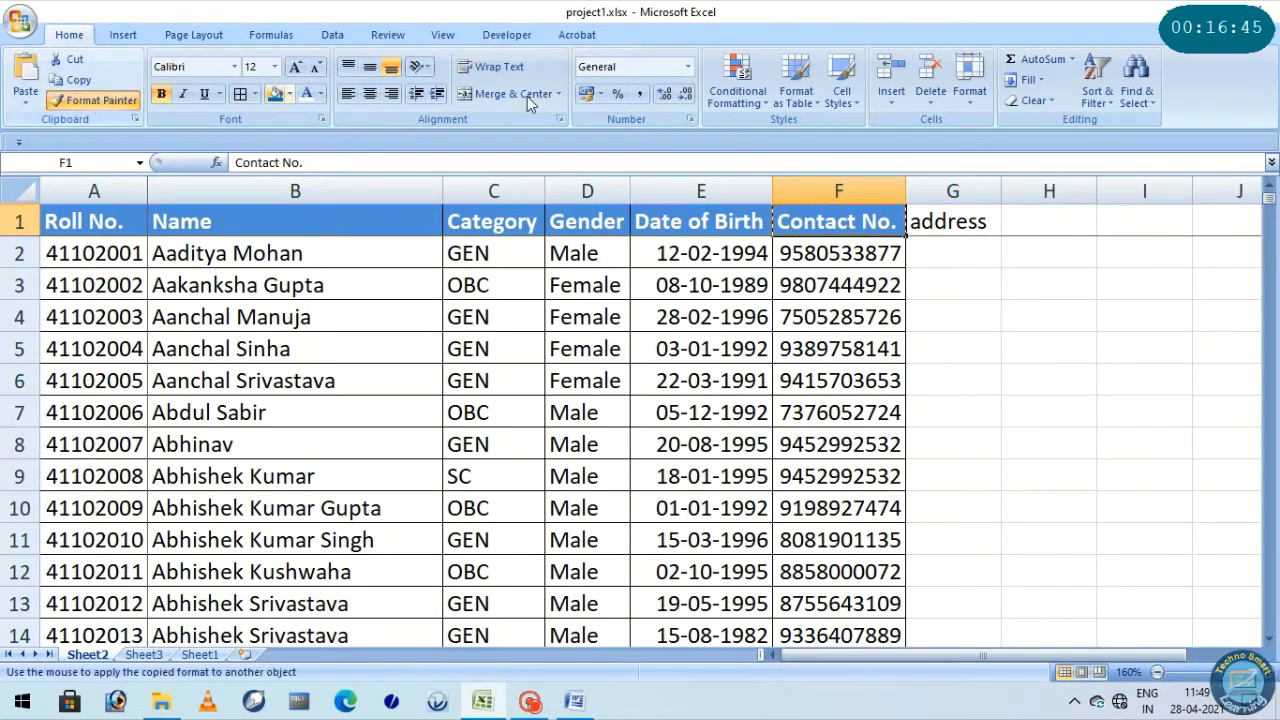
pyautogui.click(952, 221)
pyautogui.click(952, 316)
pyautogui.moveTo(993, 195); pyautogui.dragTo(986, 193)
# Enter =VLOOKUP(A2,Sheet1!A:G,7,0) in G2 to fetch the address by roll number from Sheet1
pyautogui.click(962, 254)
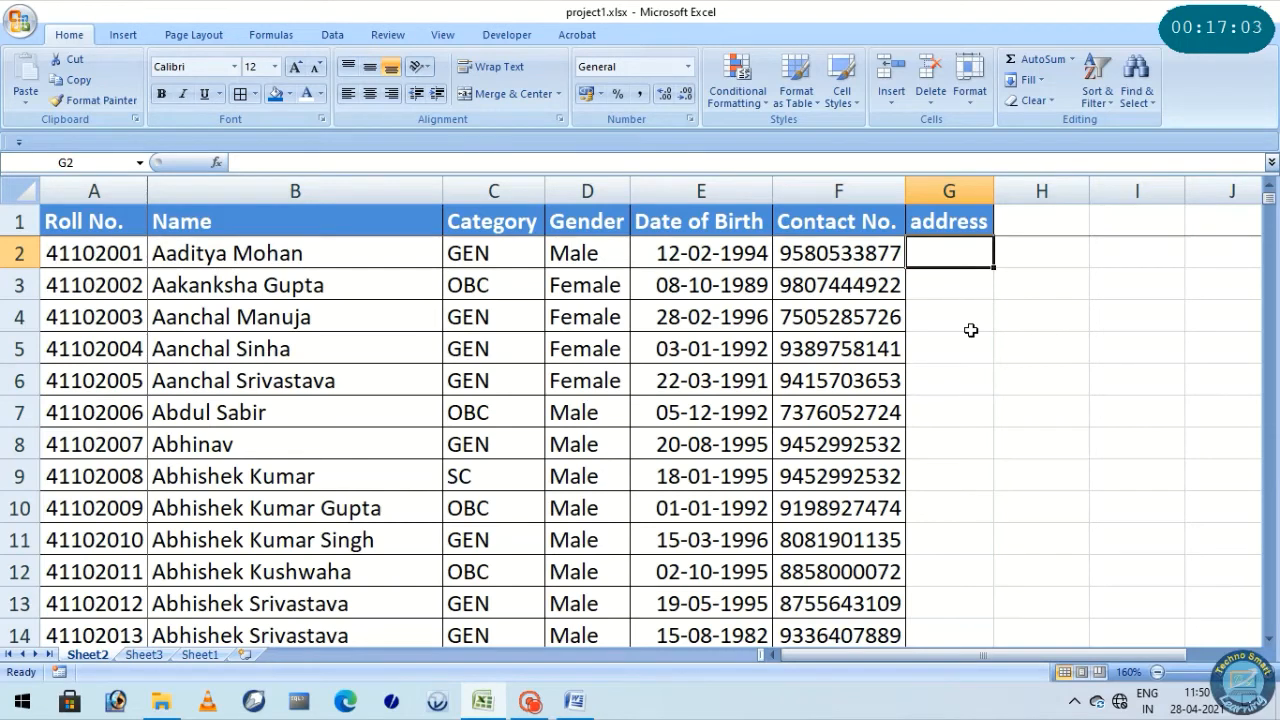
pyautogui.write('=')
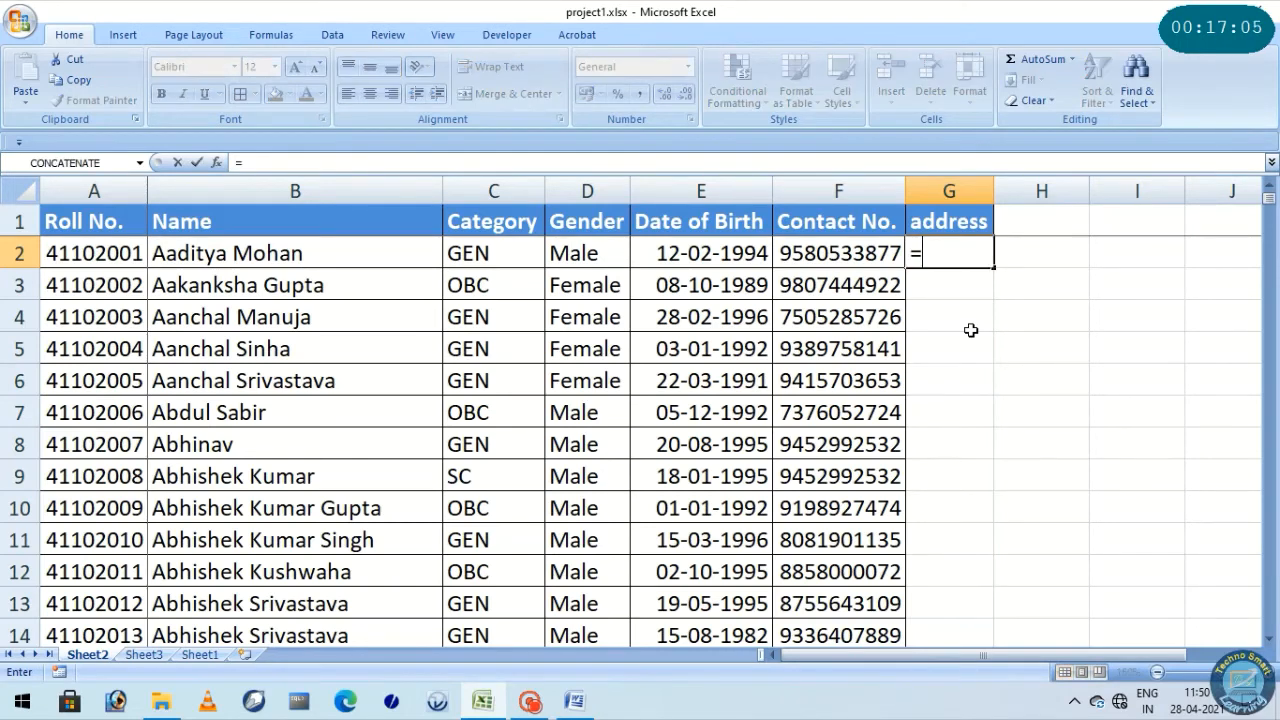
pyautogui.write('vloo')
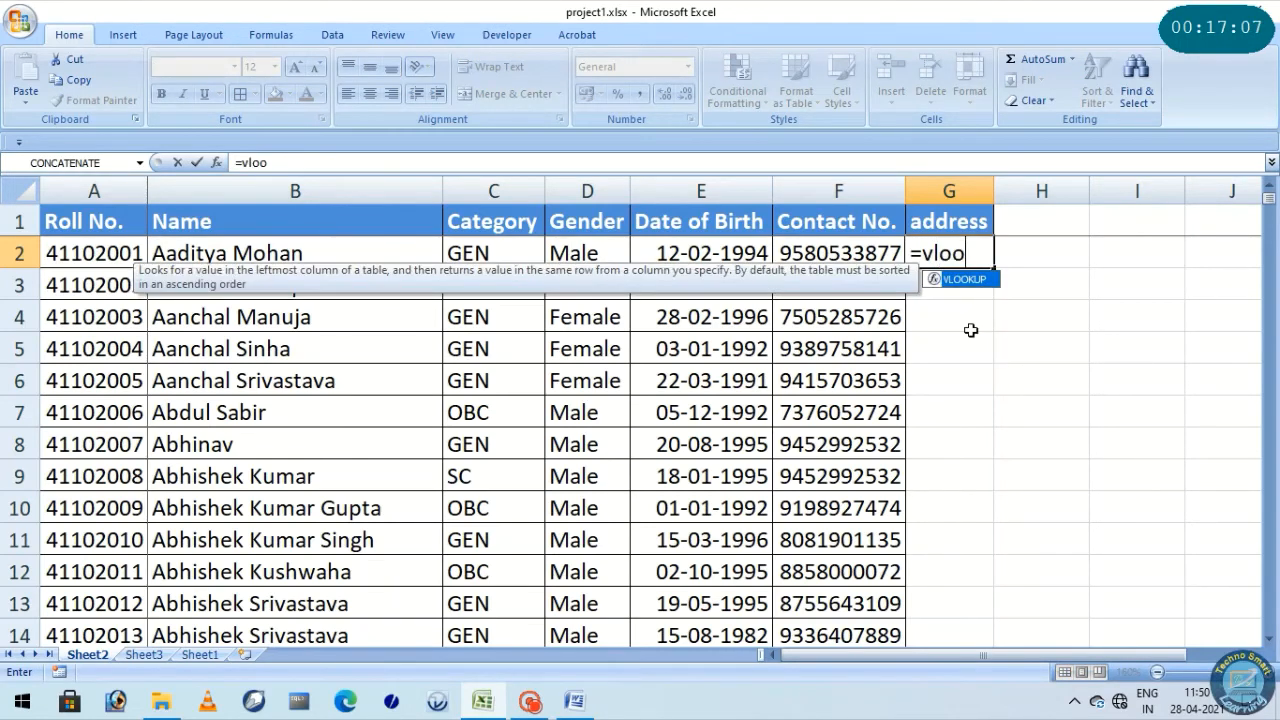
pyautogui.write('kup(')
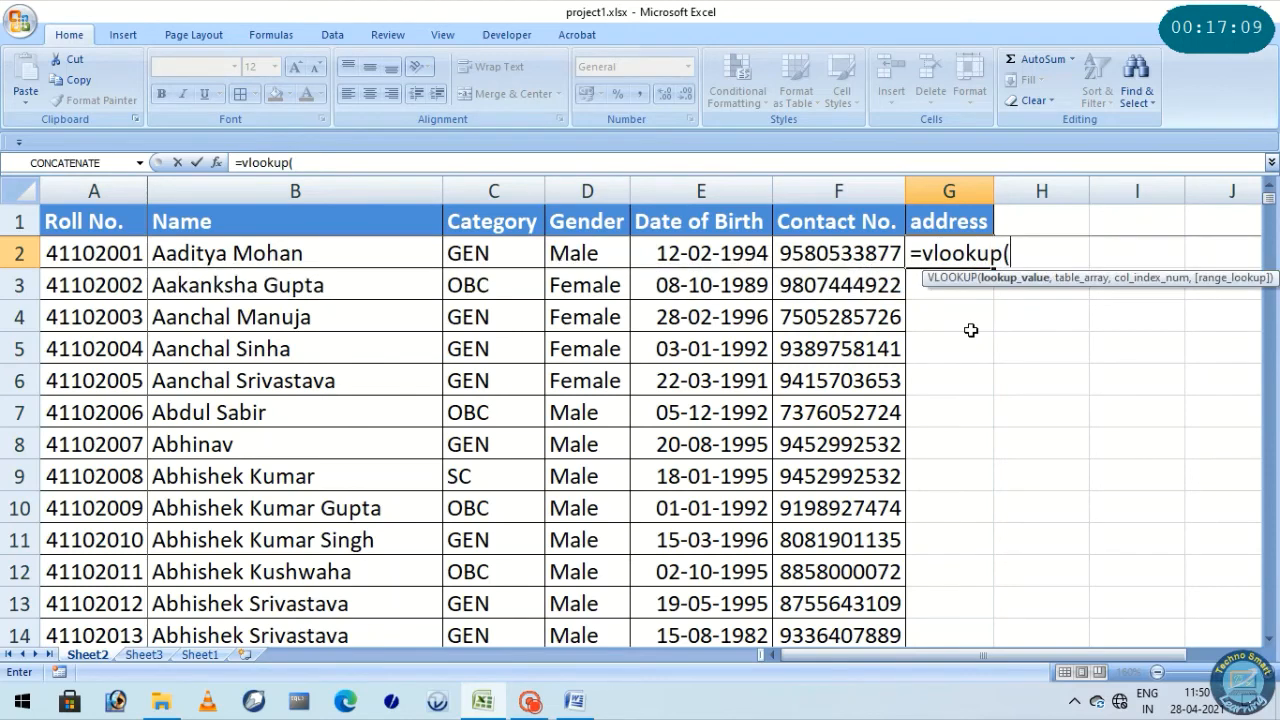
pyautogui.press('Left')
pyautogui.press('Left')
pyautogui.press('Left')
pyautogui.press('Left')
pyautogui.press('Left')
pyautogui.press('Left')
pyautogui.write(',')
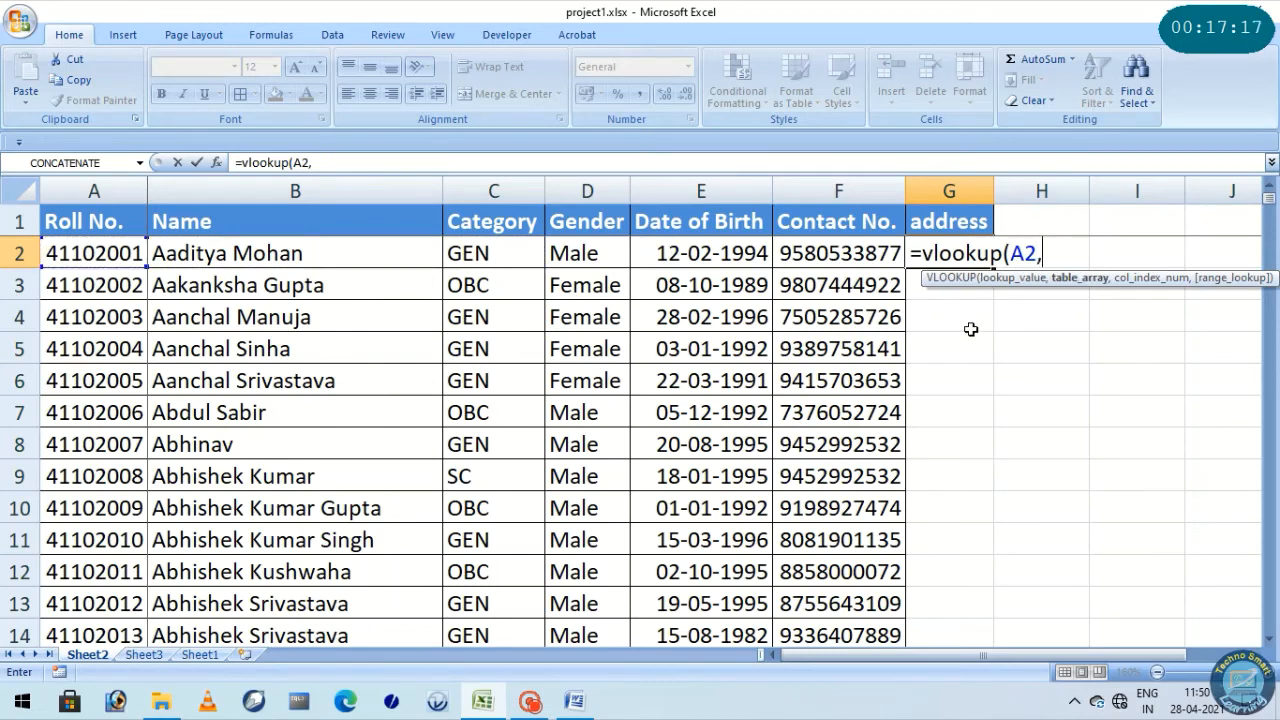
pyautogui.click(202, 655)
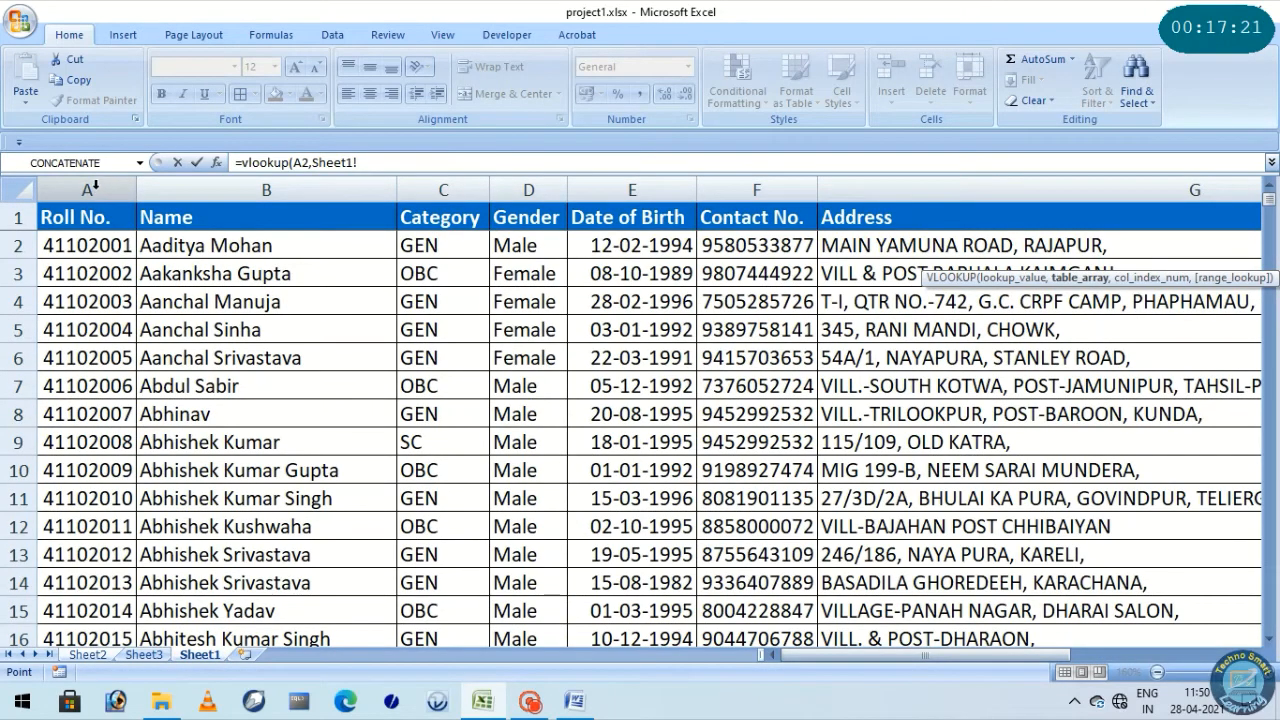
pyautogui.moveTo(95, 185); pyautogui.dragTo(908, 200)
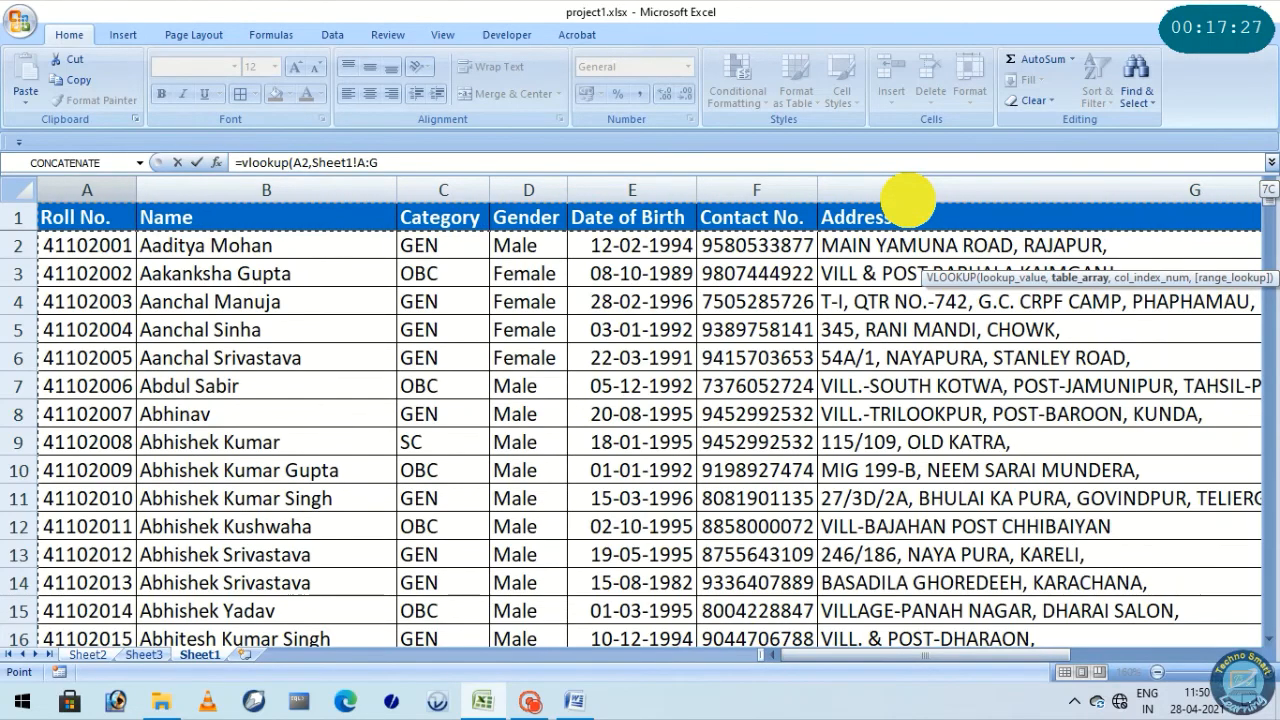
pyautogui.write(',7,')
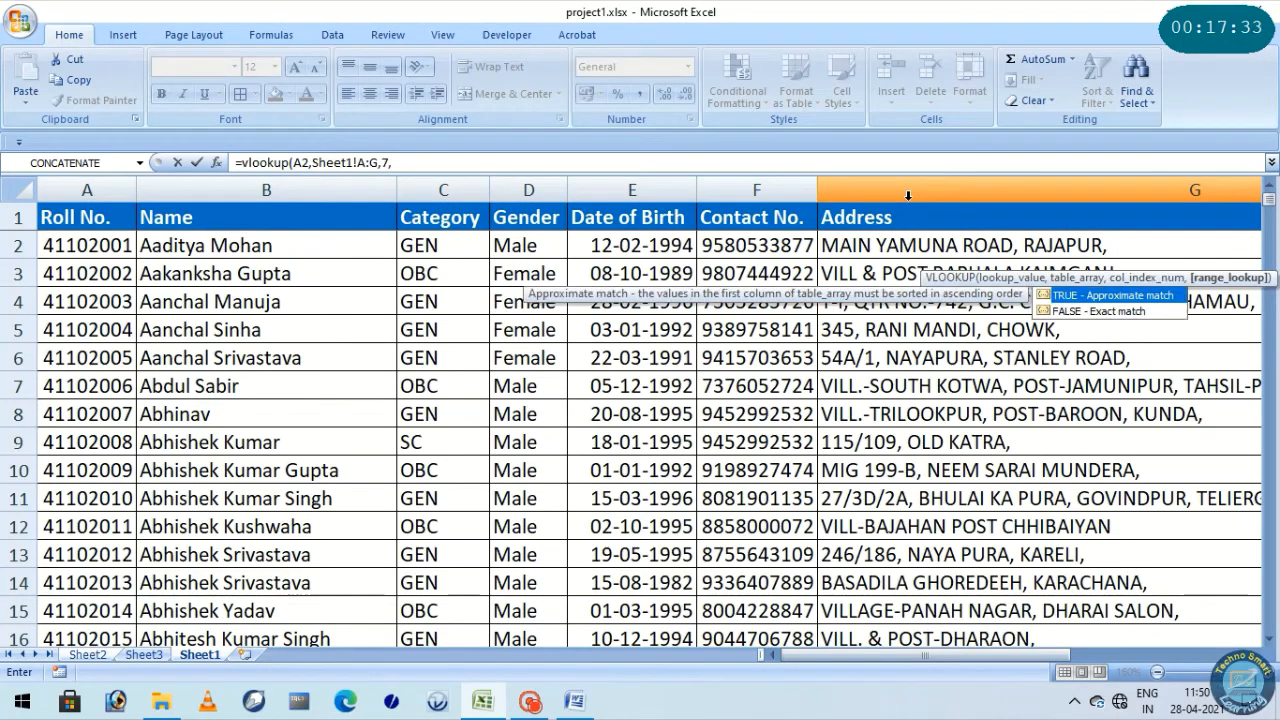
pyautogui.write('0')
pyautogui.press('Return')
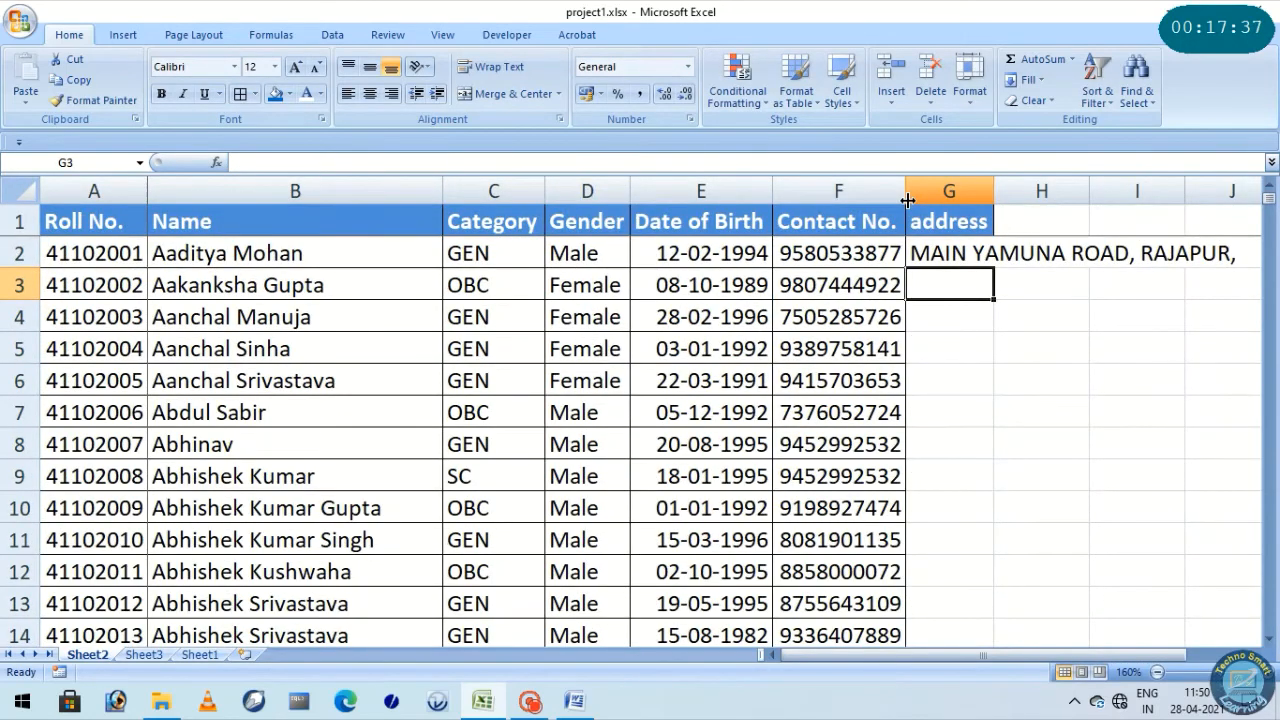
# Fill the G2 formula down the address column, auto-fit column G and check the formulas in its first rows
pyautogui.click(945, 255)
pyautogui.doubleClick(993, 266)
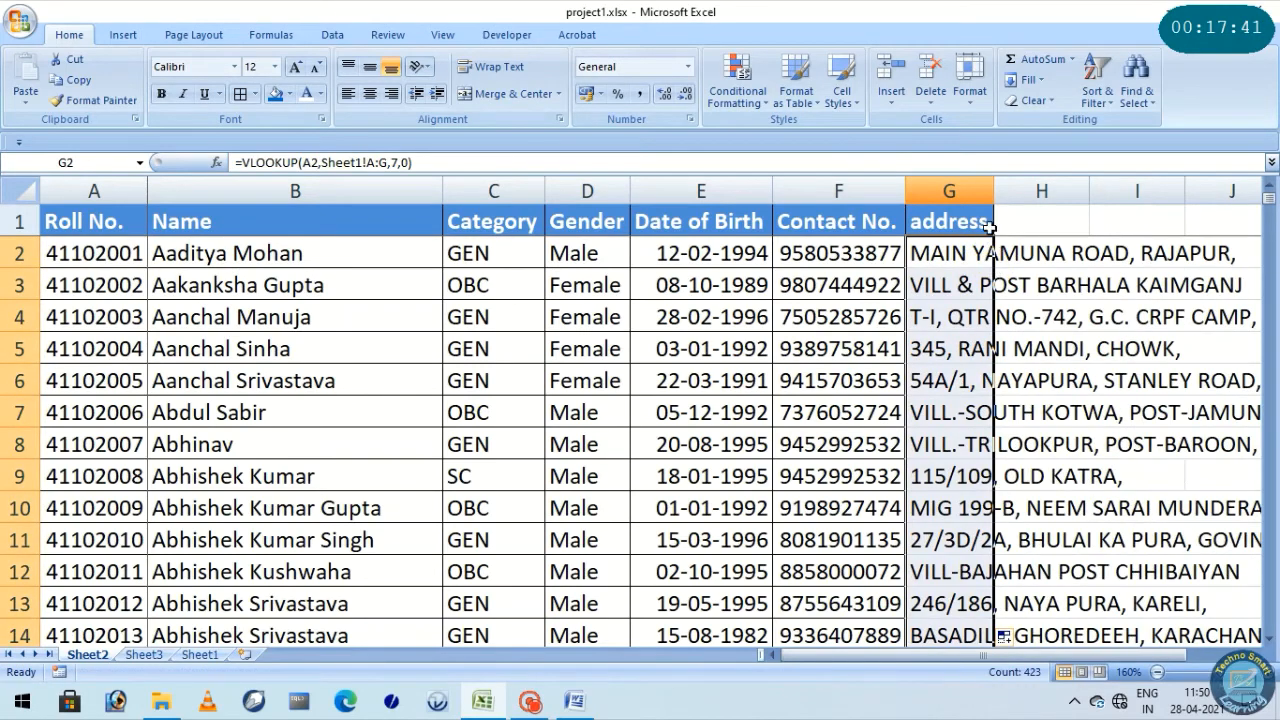
pyautogui.doubleClick(990, 191)
pyautogui.click(1022, 251)
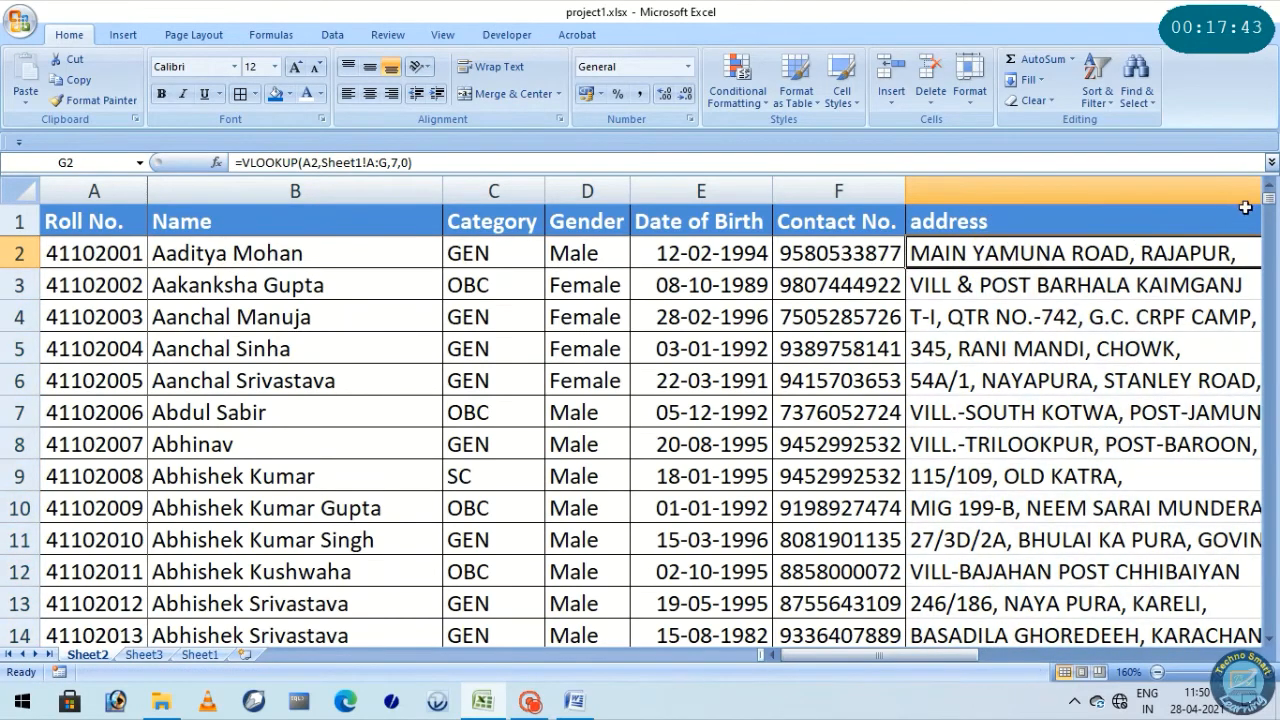
pyautogui.moveTo(1270, 207)
pyautogui.mouseDown()
pyautogui.moveTo(1270, 615)
pyautogui.moveTo(1268, 200)
pyautogui.mouseUp()
pyautogui.click(1025, 285)
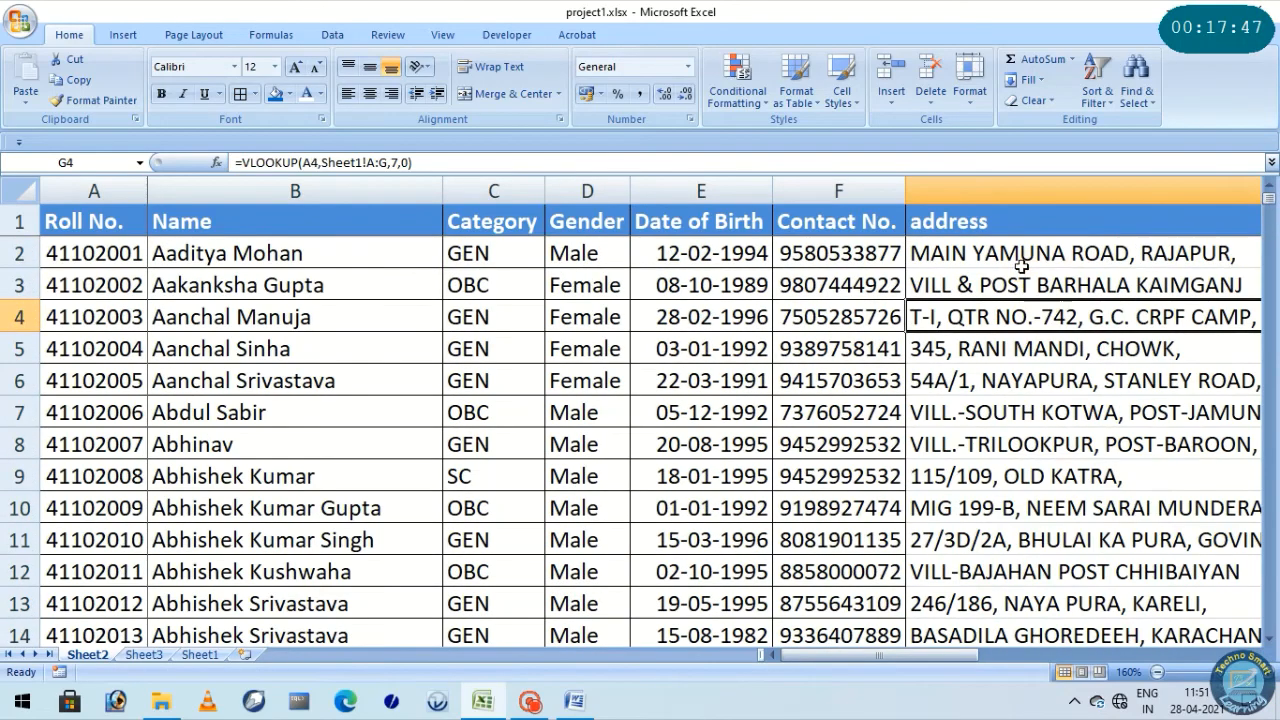
pyautogui.click(1018, 258)
pyautogui.click(1003, 287)
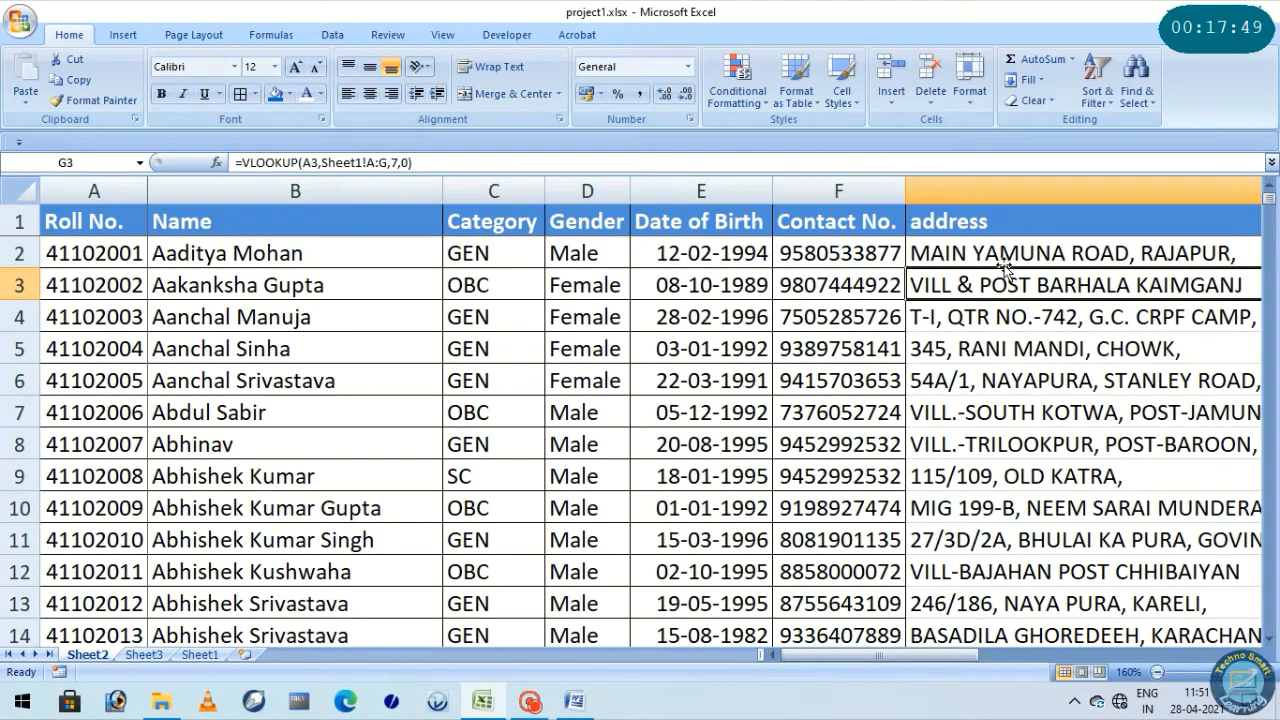
pyautogui.click(1004, 258)
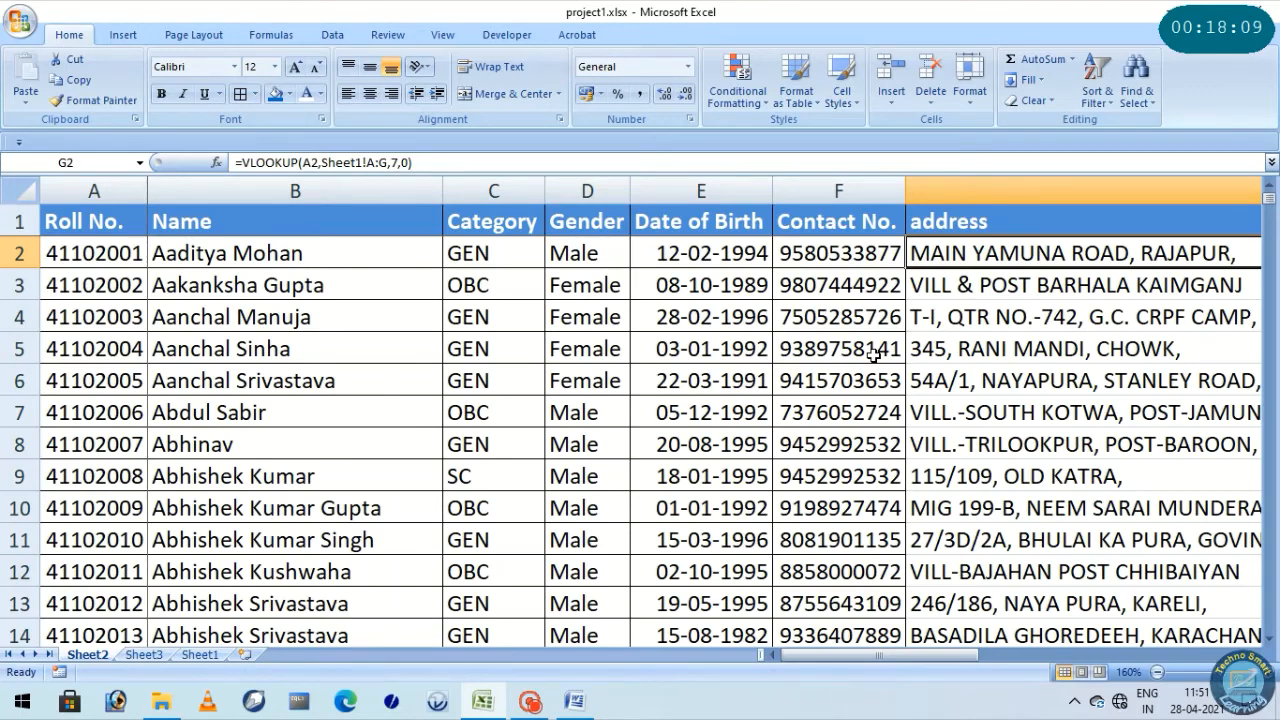
# Add a bold "address" label in B10 on Sheet3, below Contact Number
pyautogui.click(143, 654)
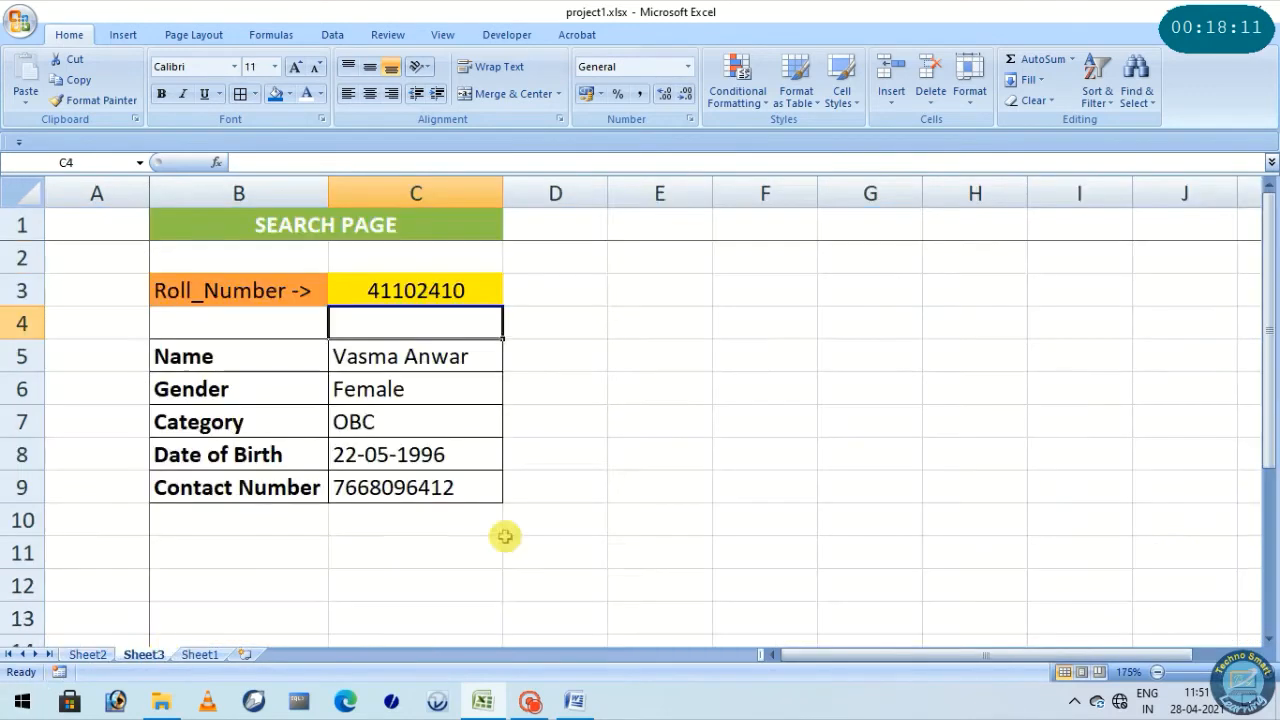
pyautogui.click(262, 518)
pyautogui.write('address')
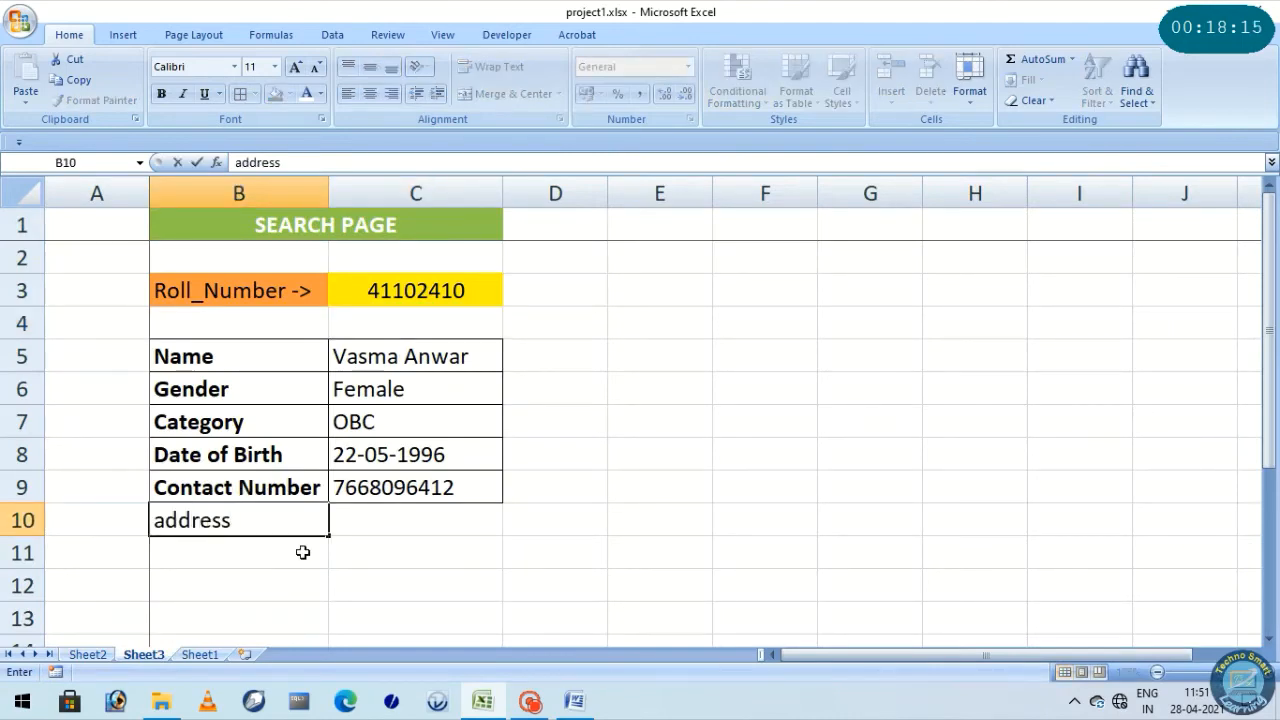
pyautogui.click(411, 596)
pyautogui.click(289, 514)
# Enter =VLOOKUP(C3,Sheet2!A:G,7,0) in C10 to return the address for the roll number in C3
pyautogui.click(399, 533)
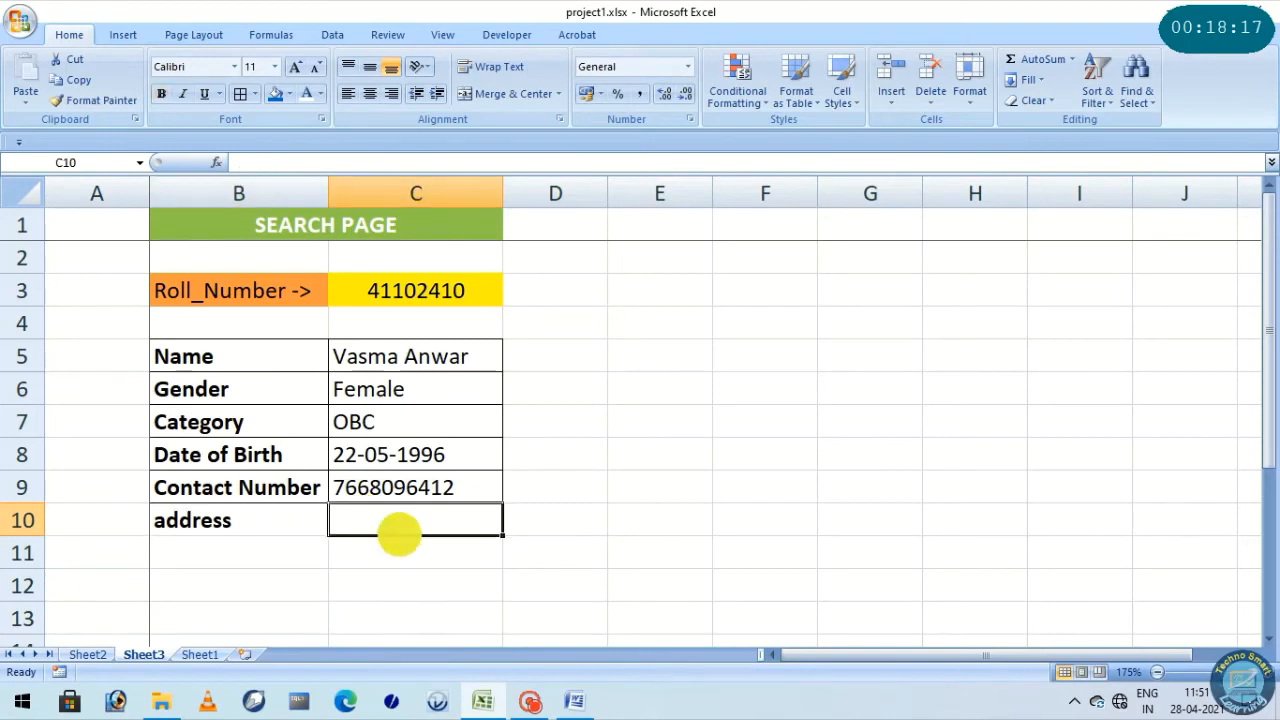
pyautogui.write('=')
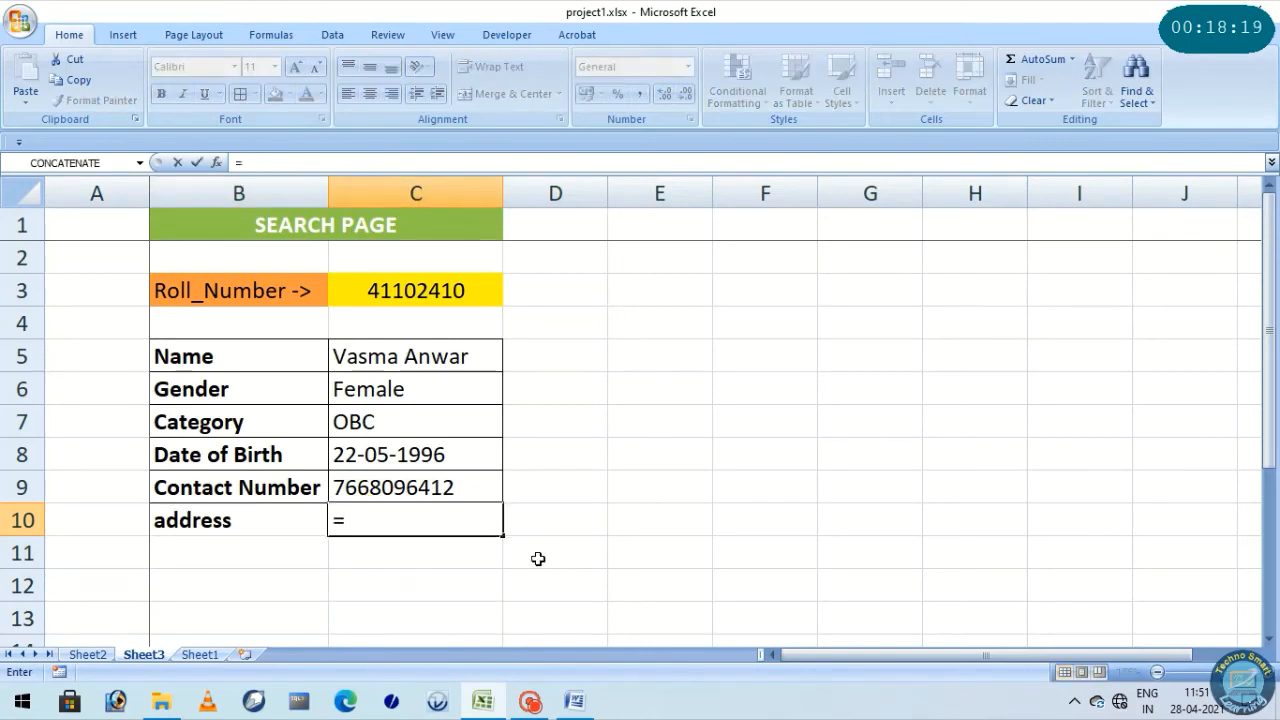
pyautogui.write('vlook')
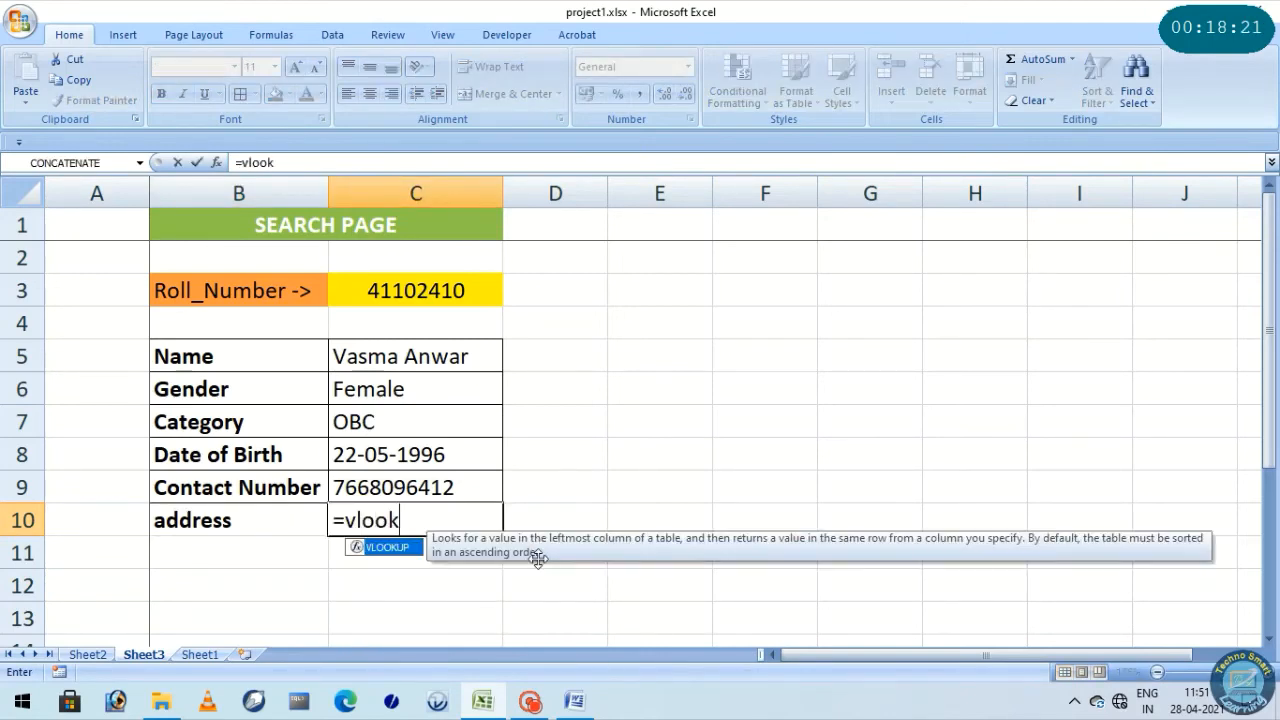
pyautogui.write('up(')
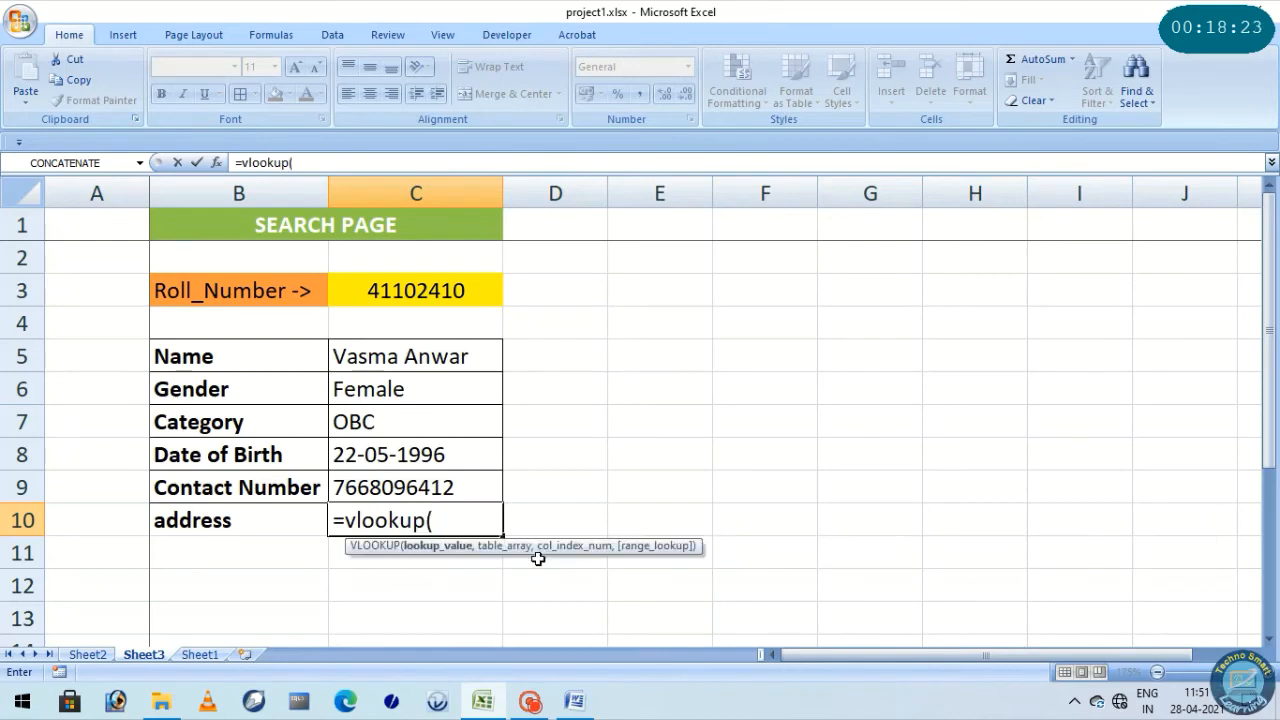
pyautogui.click(402, 290)
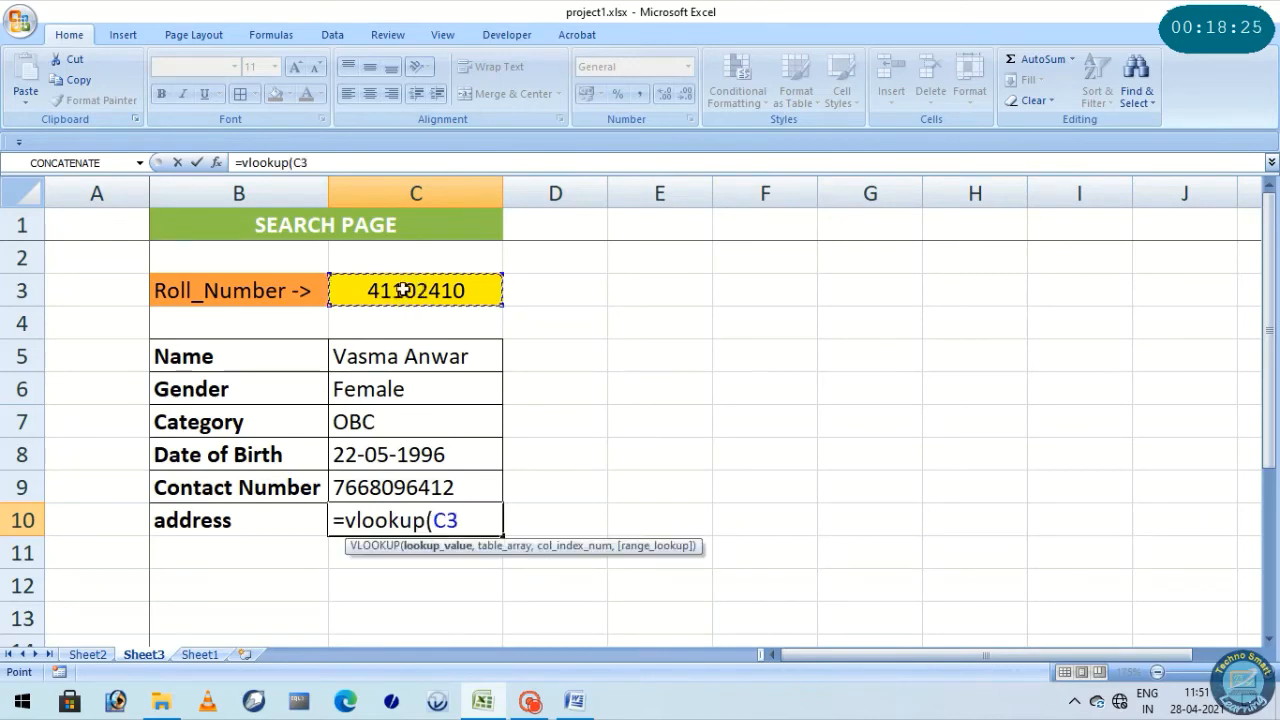
pyautogui.write(',')
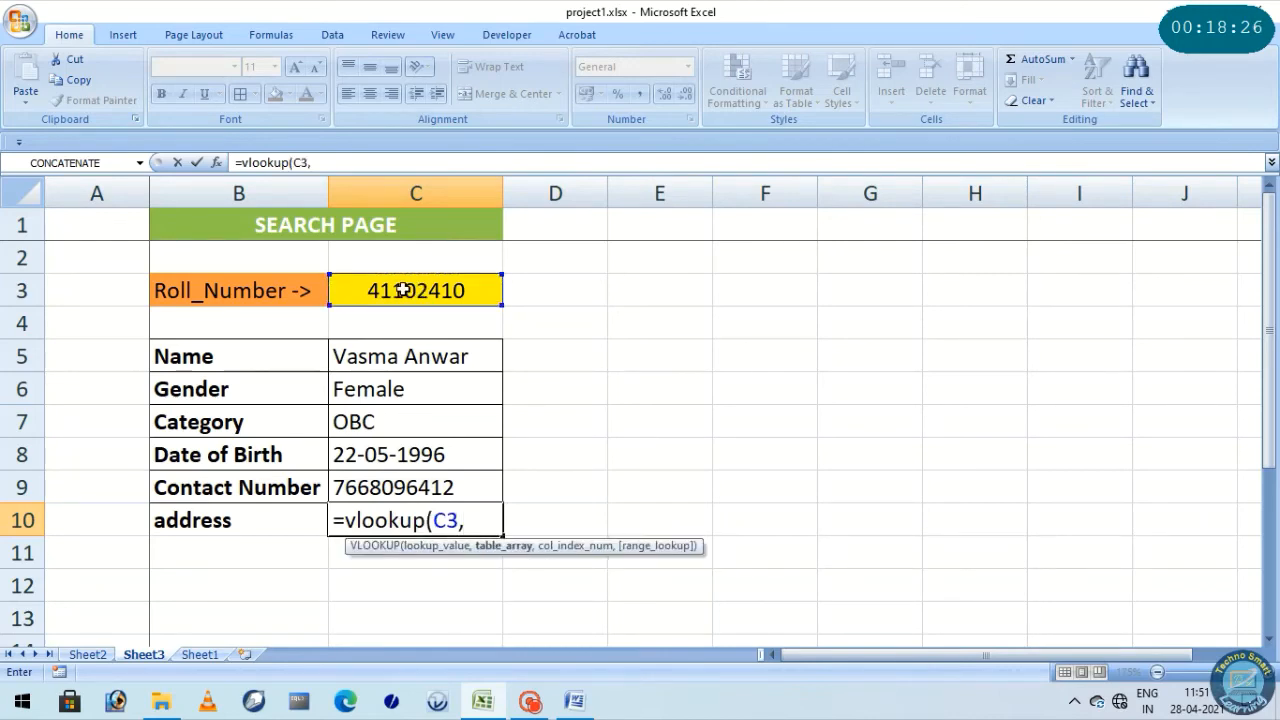
pyautogui.click(87, 654)
pyautogui.moveTo(95, 190); pyautogui.dragTo(977, 175)
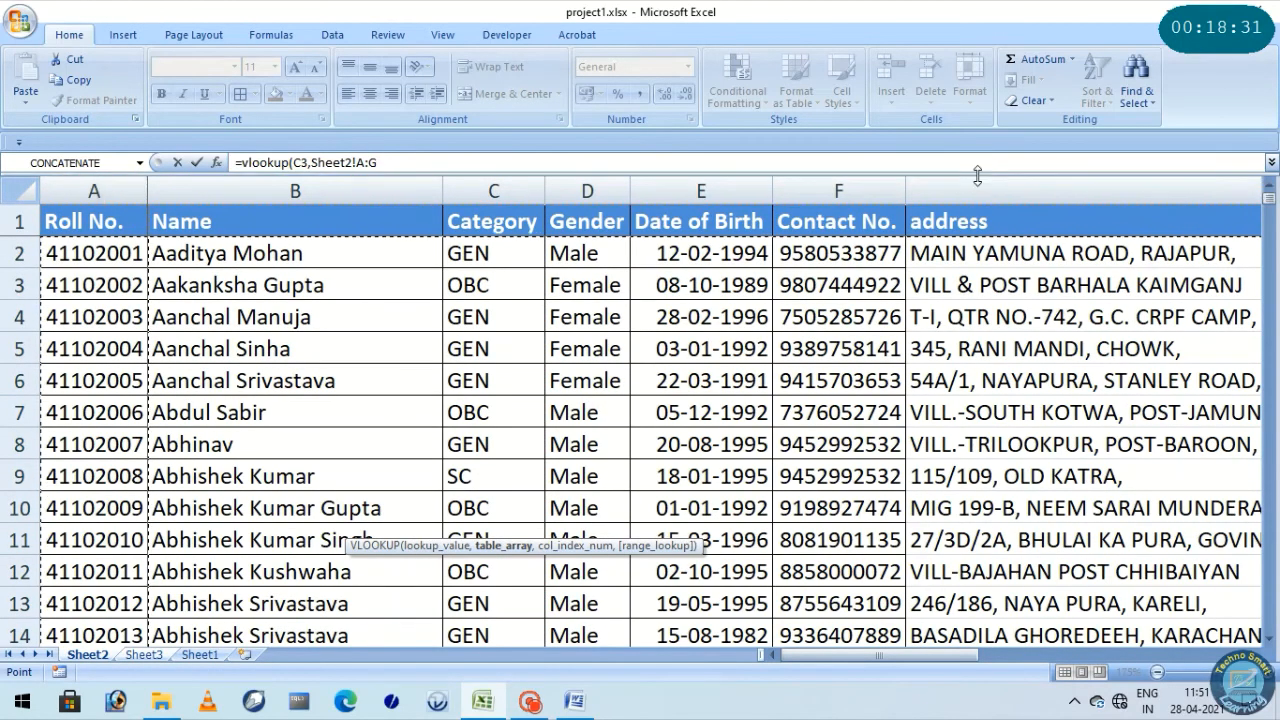
pyautogui.write(',7')
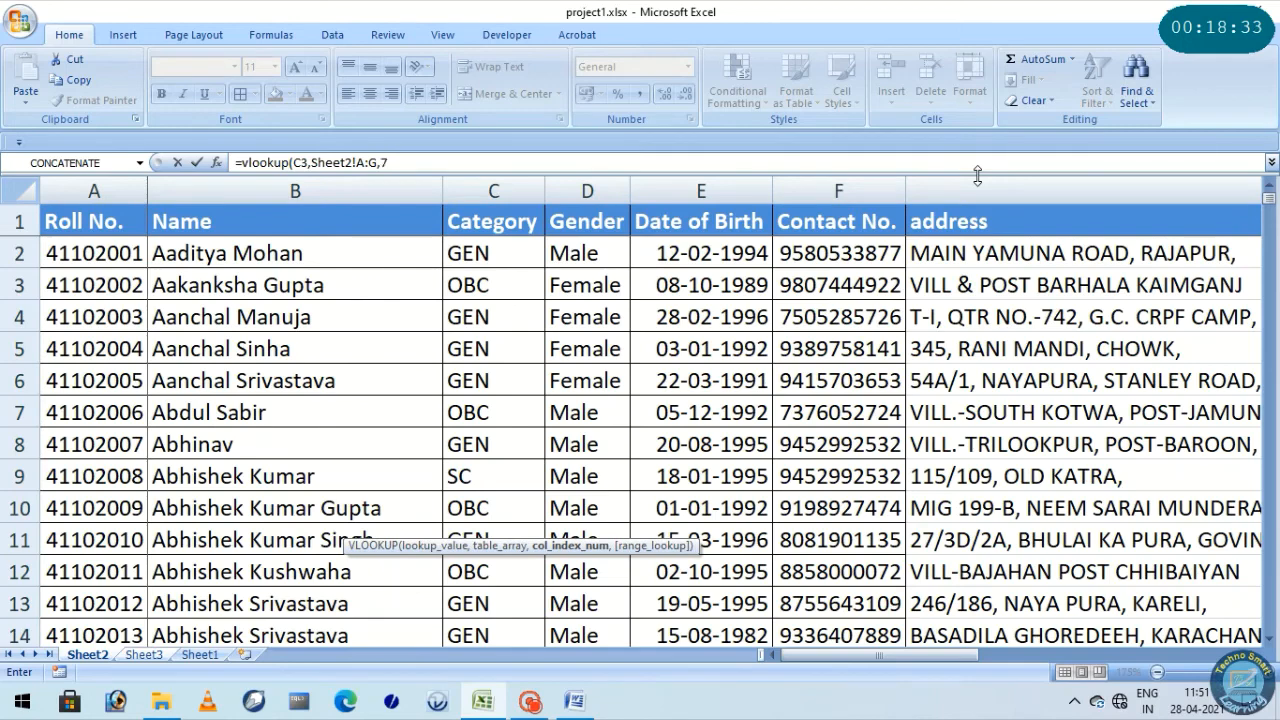
pyautogui.write(',')
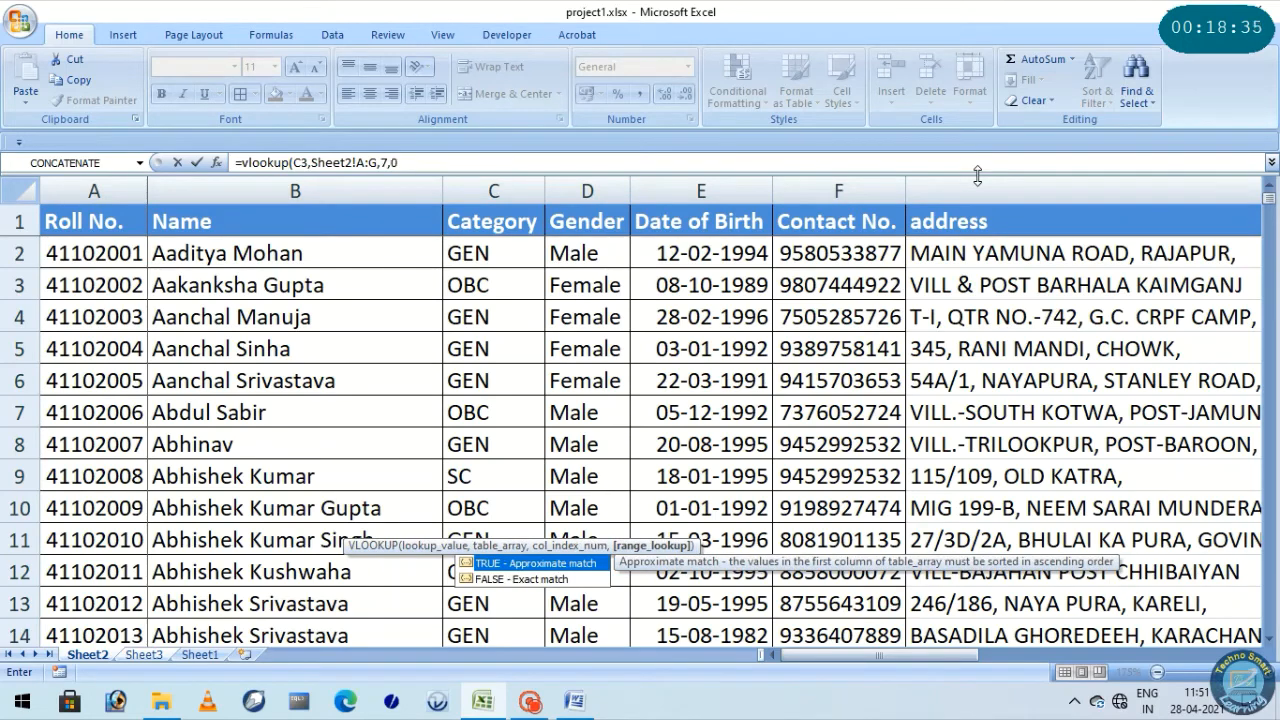
pyautogui.write('0')
pyautogui.press('Return')
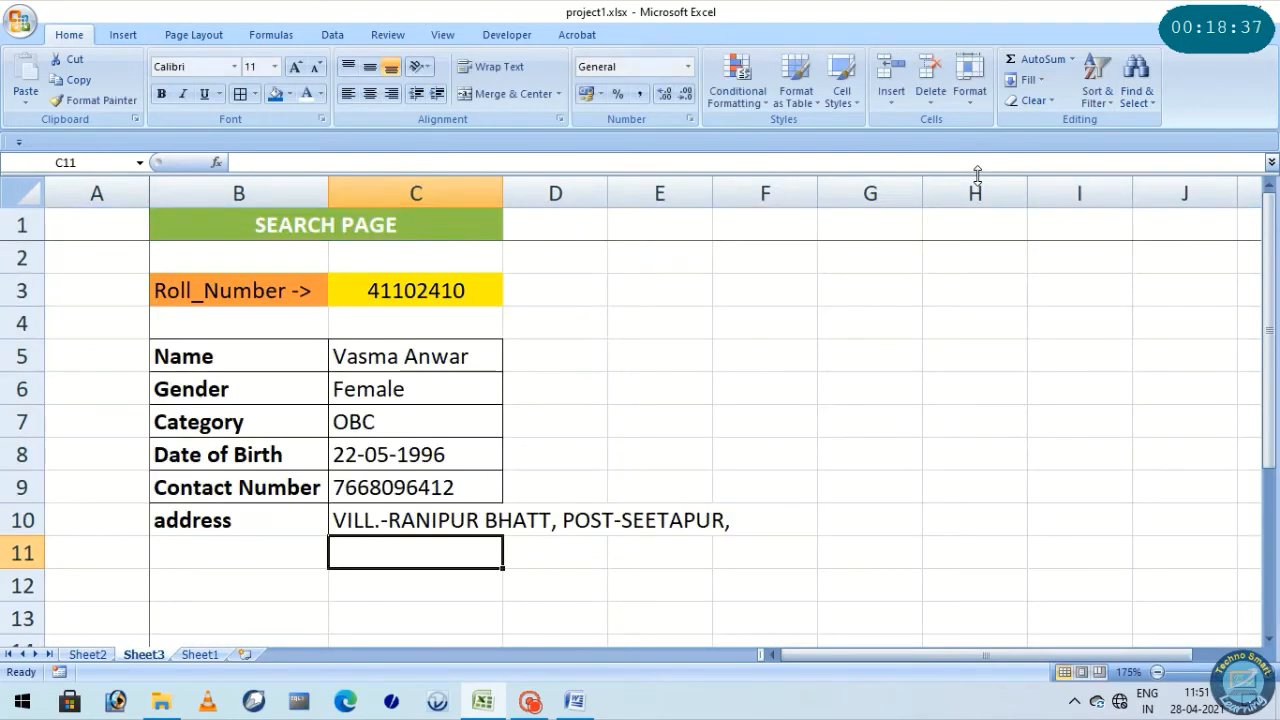
# Auto-fit column C on Sheet3 and add all borders to the address row B10:C10
pyautogui.doubleClick(503, 192)
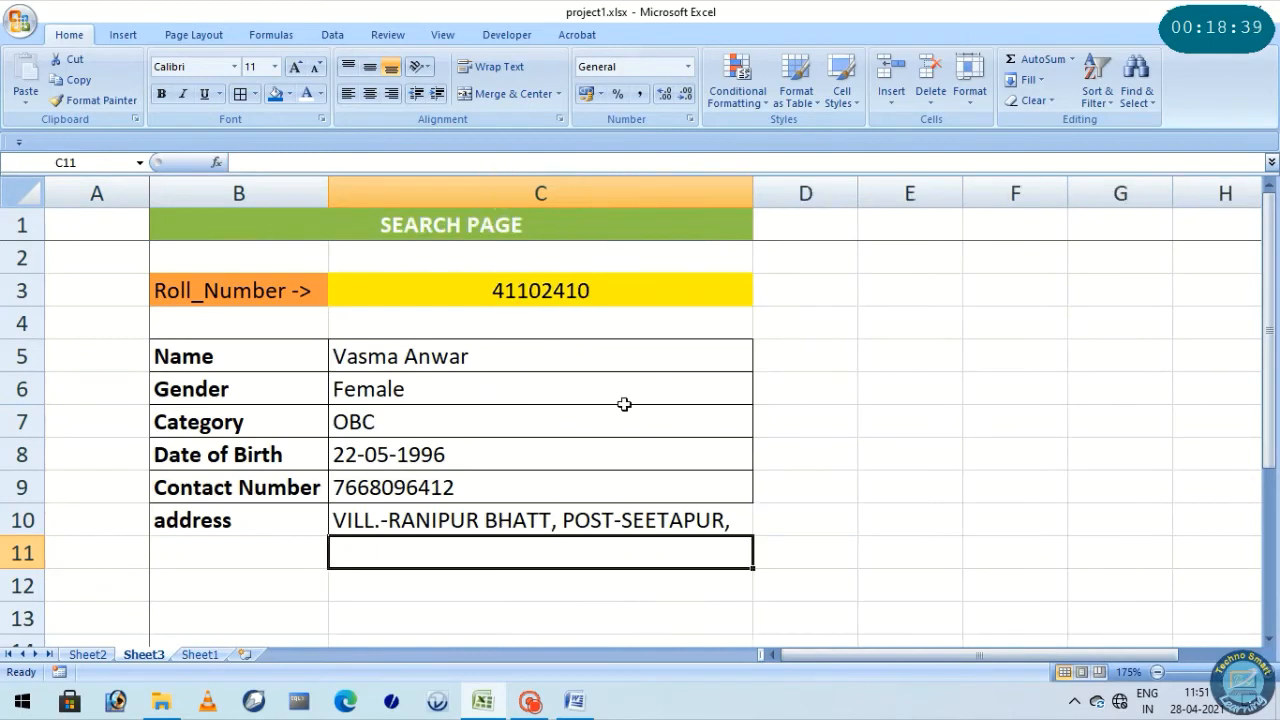
pyautogui.moveTo(177, 520); pyautogui.dragTo(482, 515)
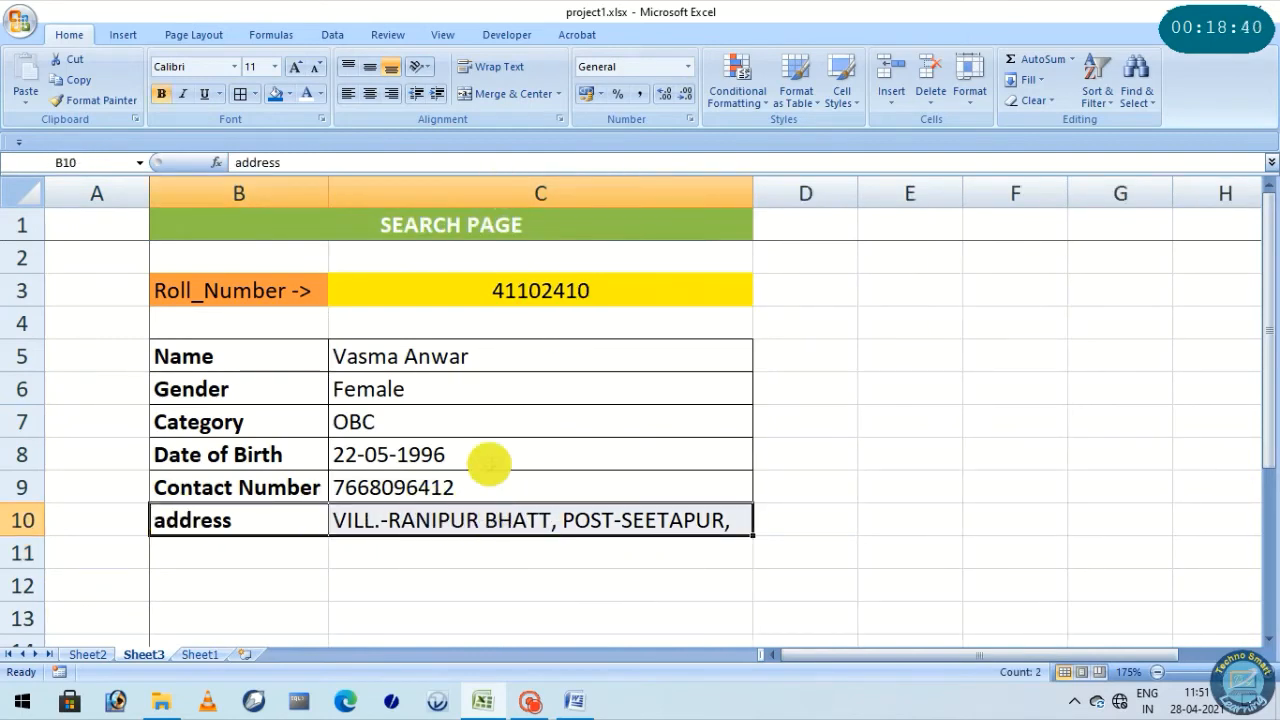
pyautogui.click(240, 93)
pyautogui.click(486, 510)
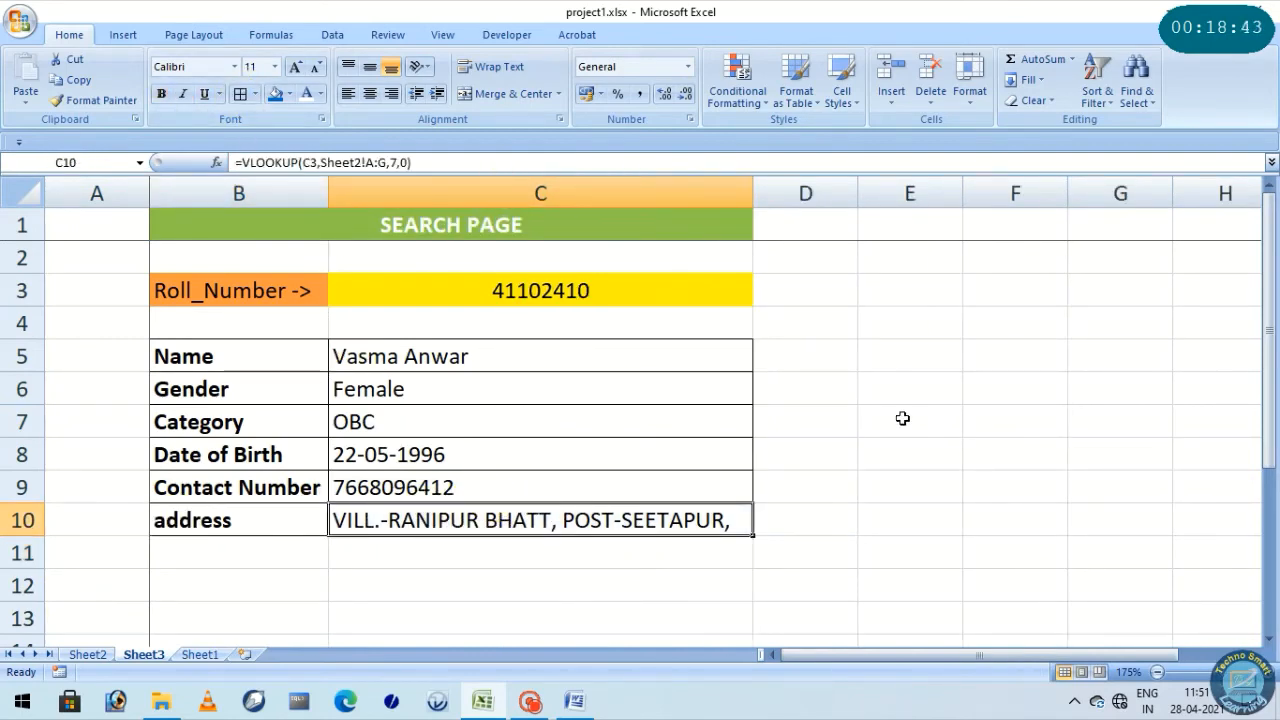
# Replace the last three digits of the roll number in C3 with 352 to test the lookup for another student
pyautogui.click(578, 292)
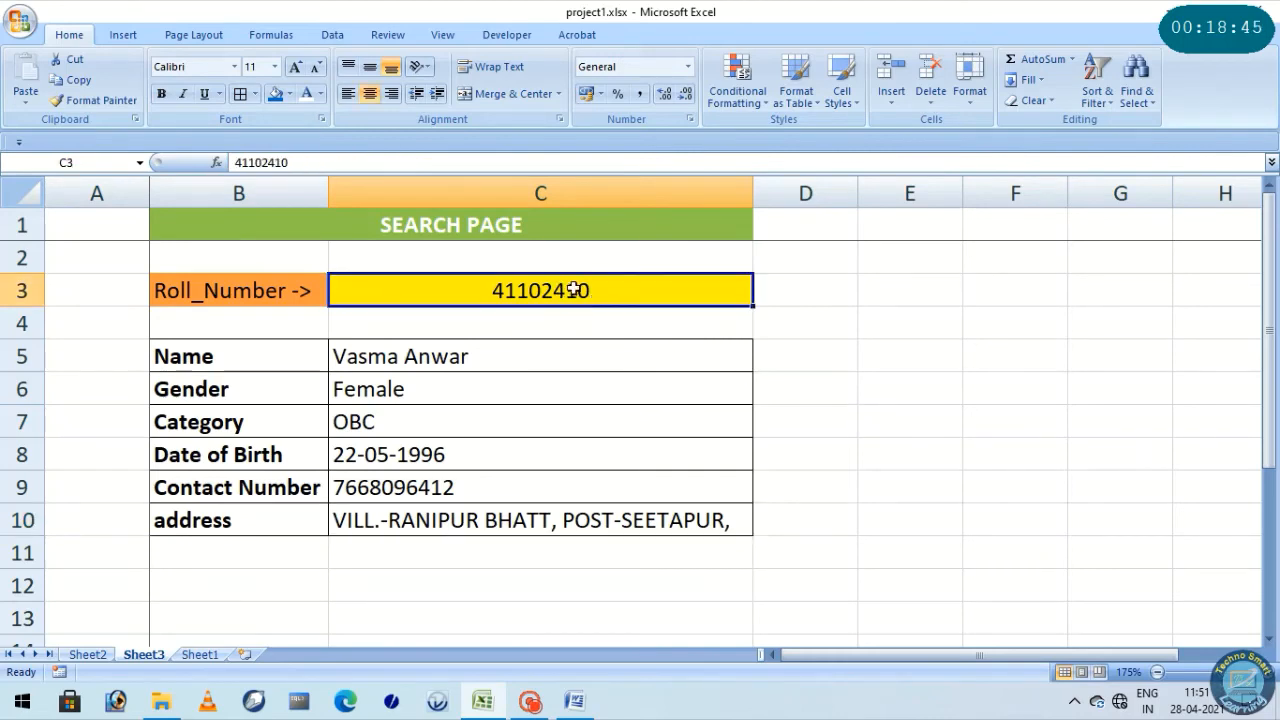
pyautogui.doubleClick(555, 291)
pyautogui.moveTo(555, 291); pyautogui.dragTo(610, 291)
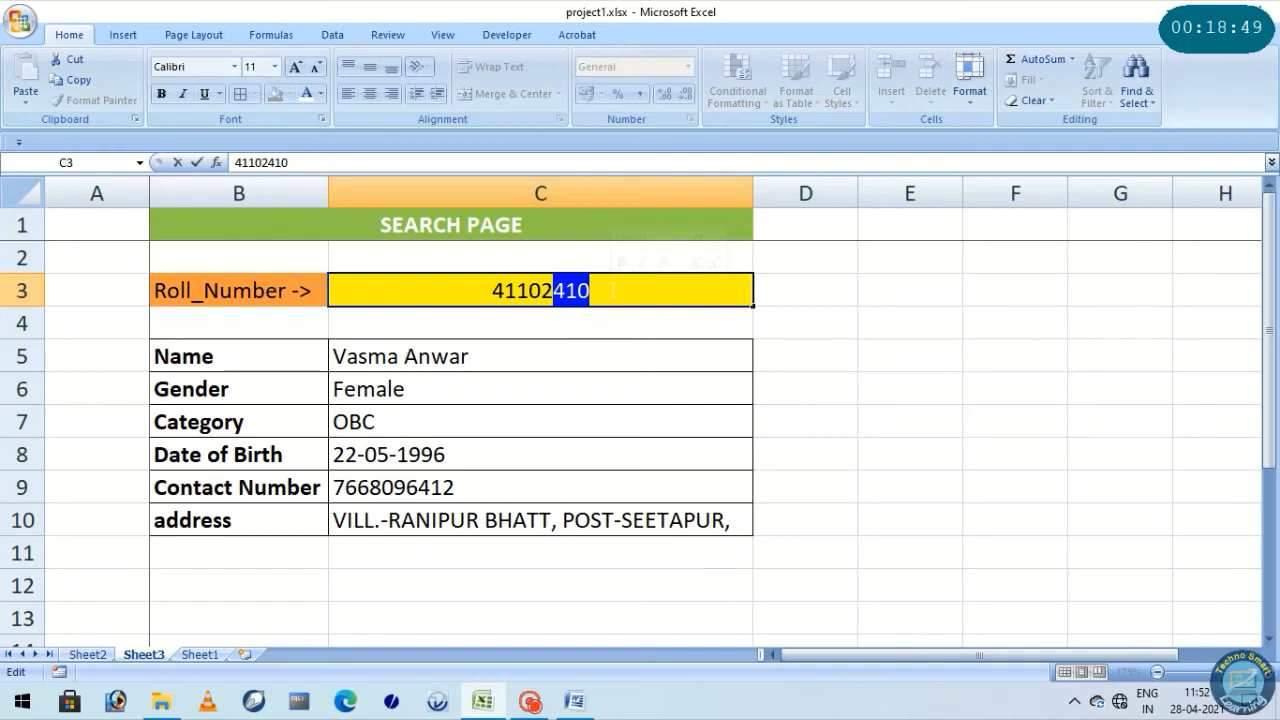
pyautogui.write('352')
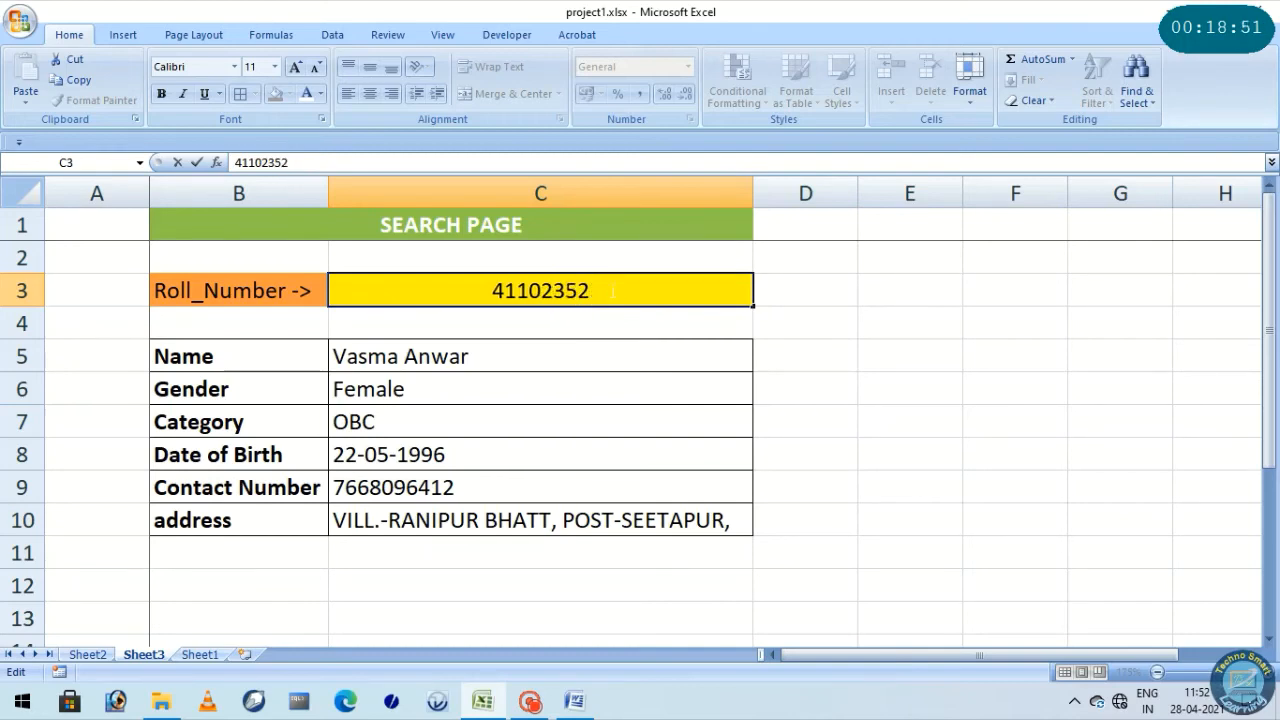
pyautogui.press('Return')
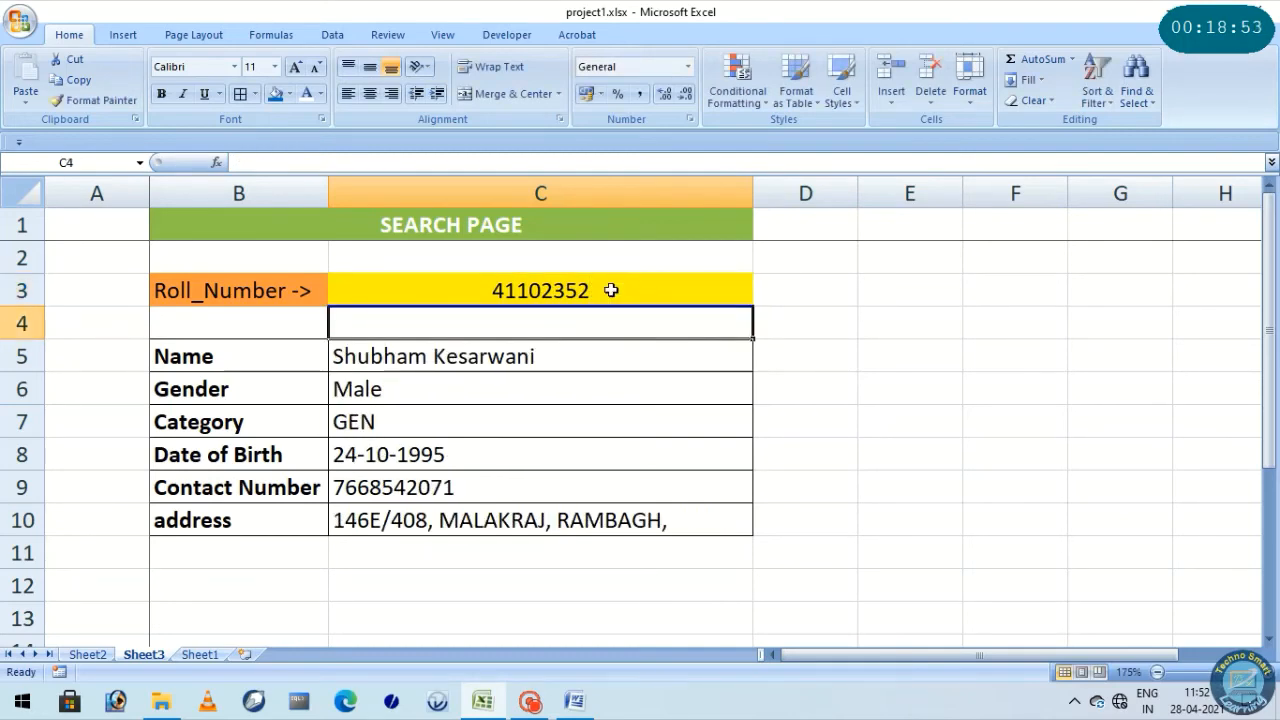
# Change the last three digits of the roll number in C3 to 120 and check the detail cells from address up to name
pyautogui.doubleClick(550, 287)
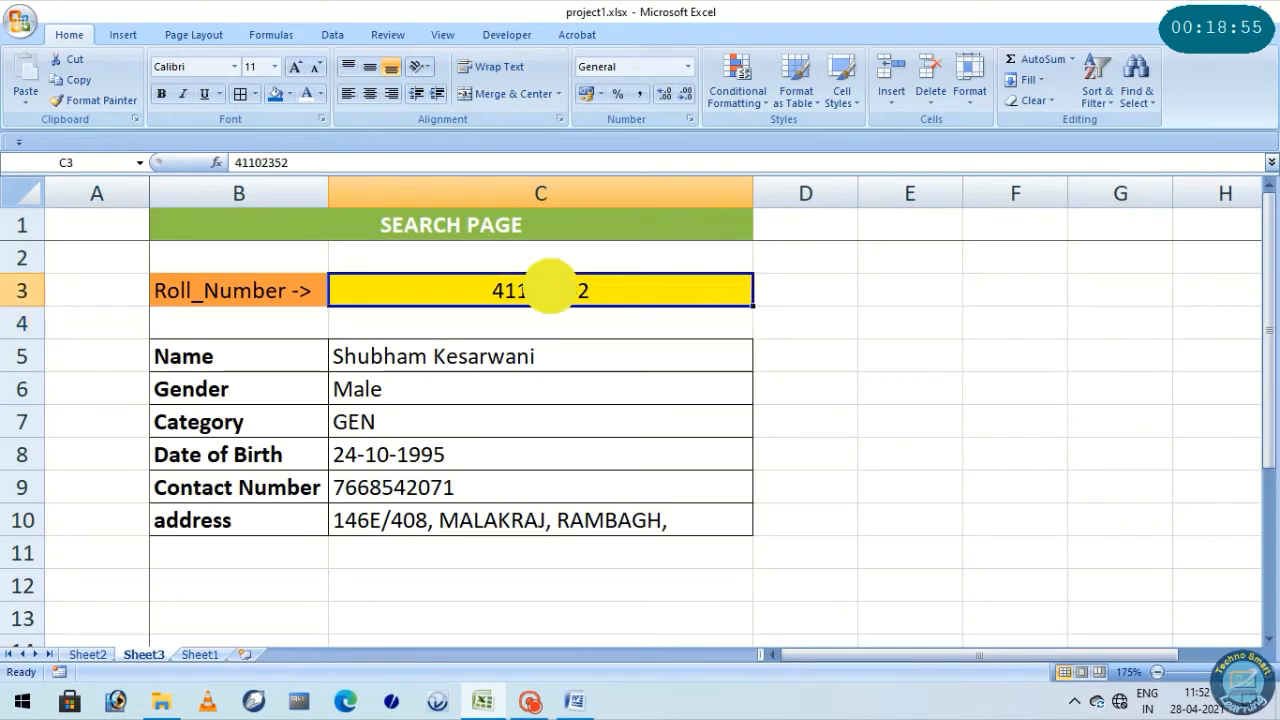
pyautogui.moveTo(553, 288); pyautogui.dragTo(592, 291)
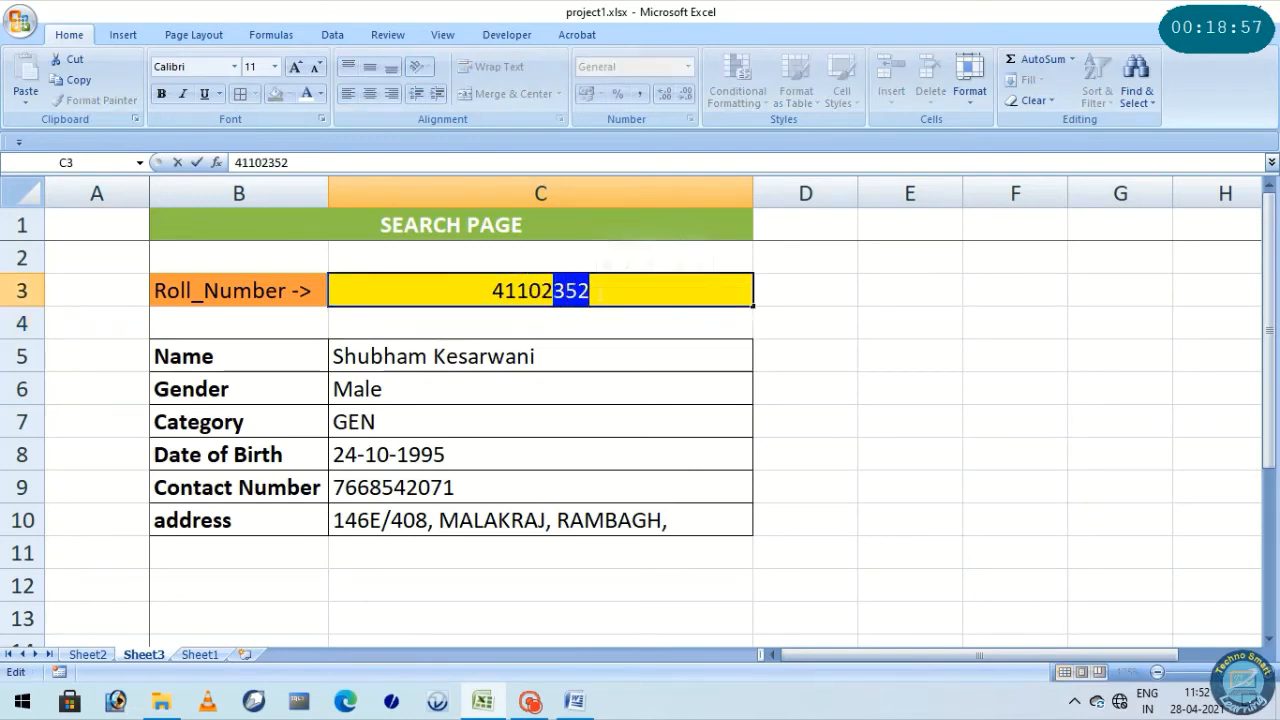
pyautogui.write('120')
pyautogui.press('Return')
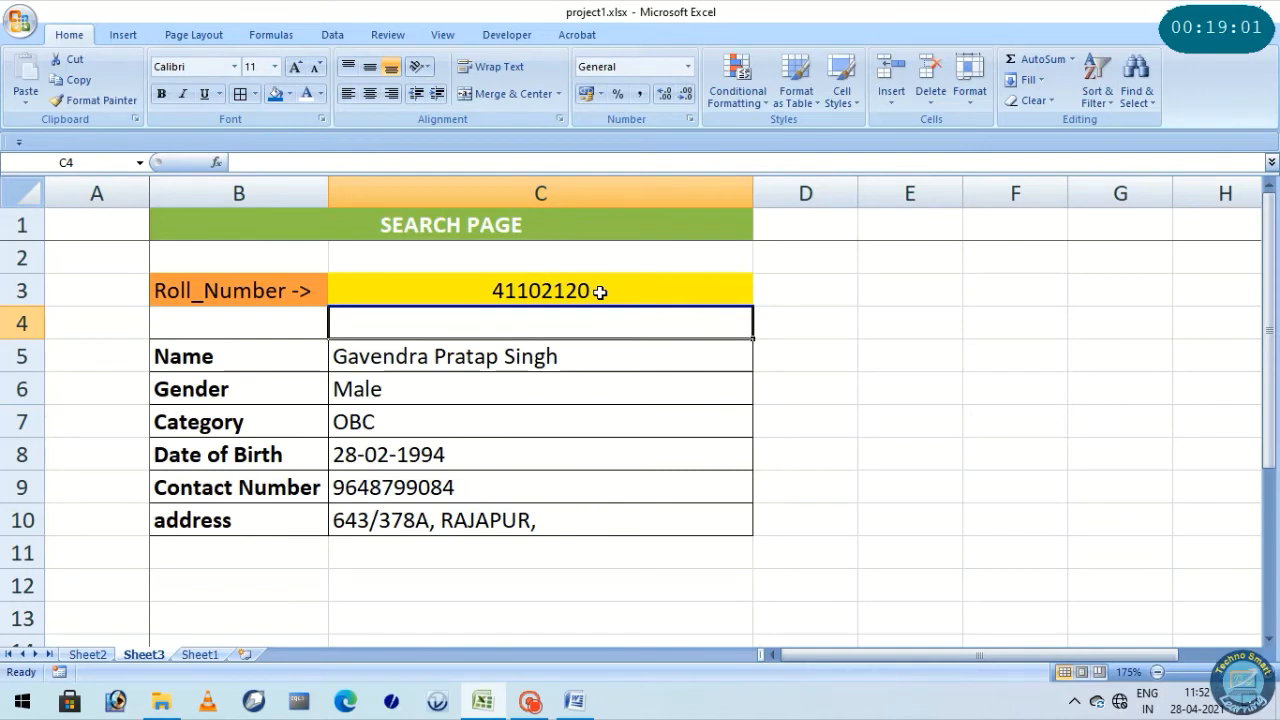
pyautogui.click(422, 510)
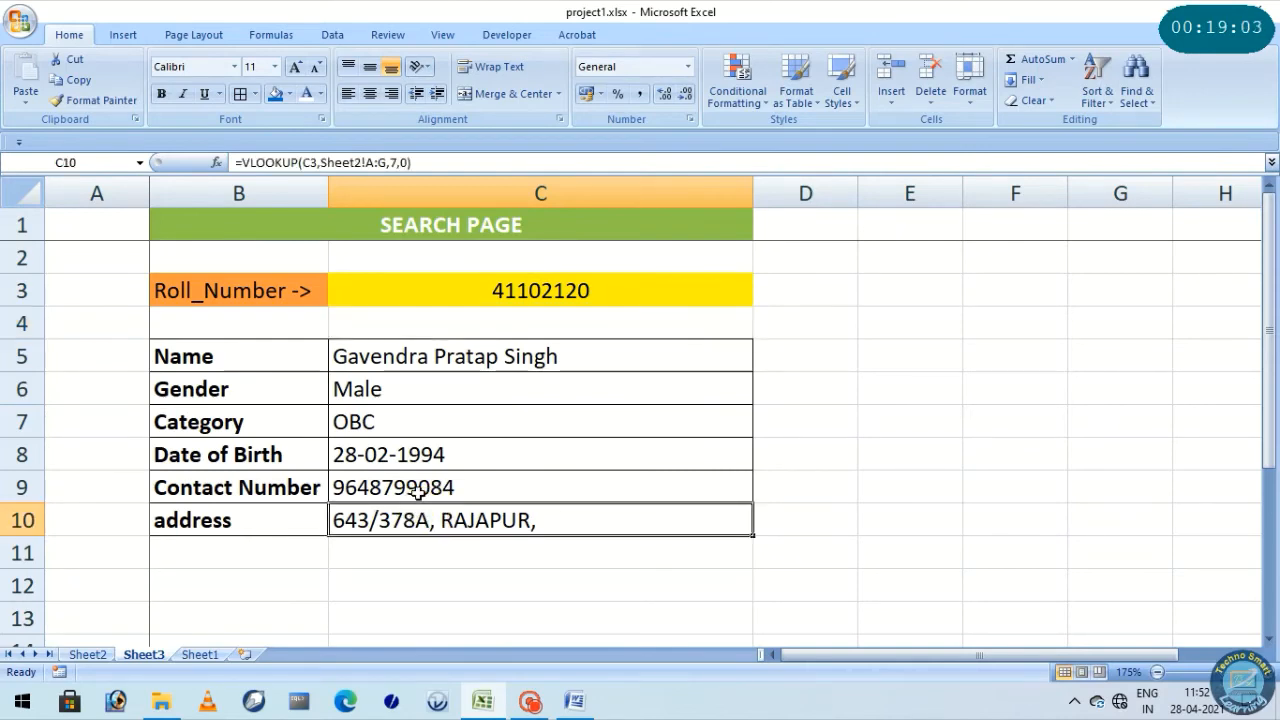
pyautogui.click(418, 490)
pyautogui.click(420, 453)
pyautogui.click(425, 423)
pyautogui.click(392, 395)
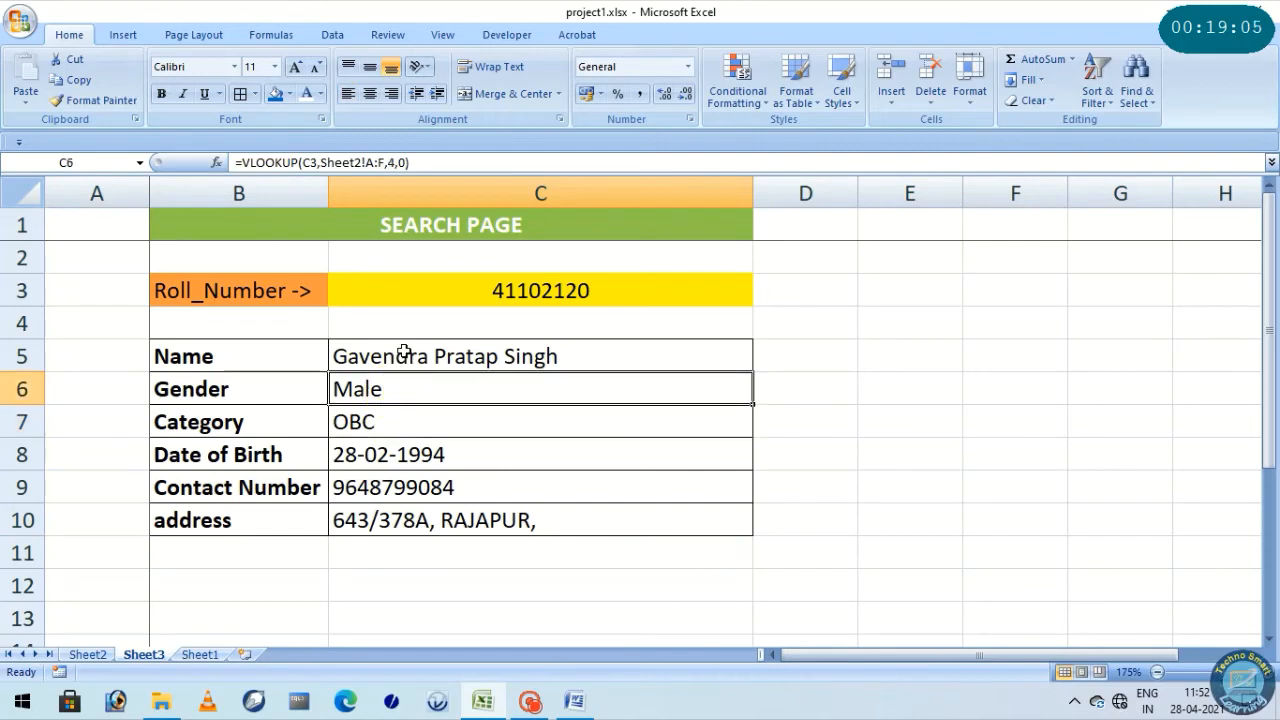
pyautogui.click(404, 352)
# Set the last three digits of the roll number in C3 to 001 and check the detail cells from name down to address
pyautogui.doubleClick(566, 290)
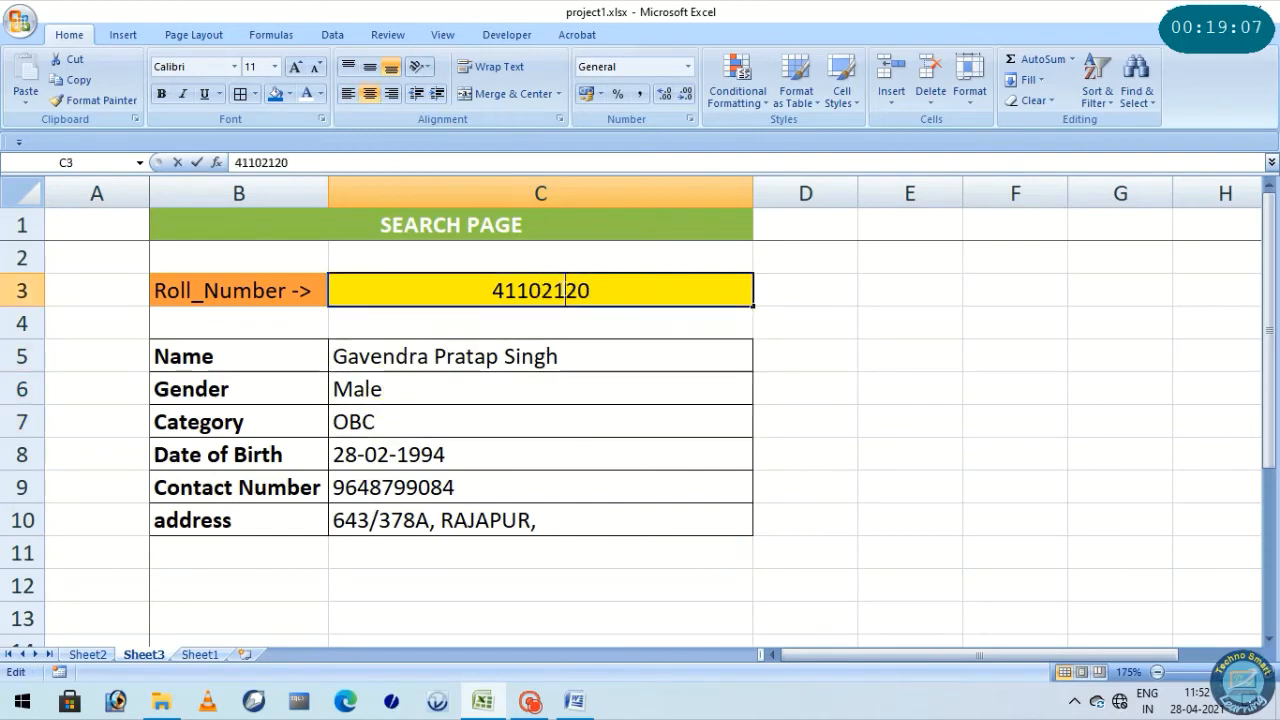
pyautogui.moveTo(553, 290); pyautogui.dragTo(595, 291)
pyautogui.write('001')
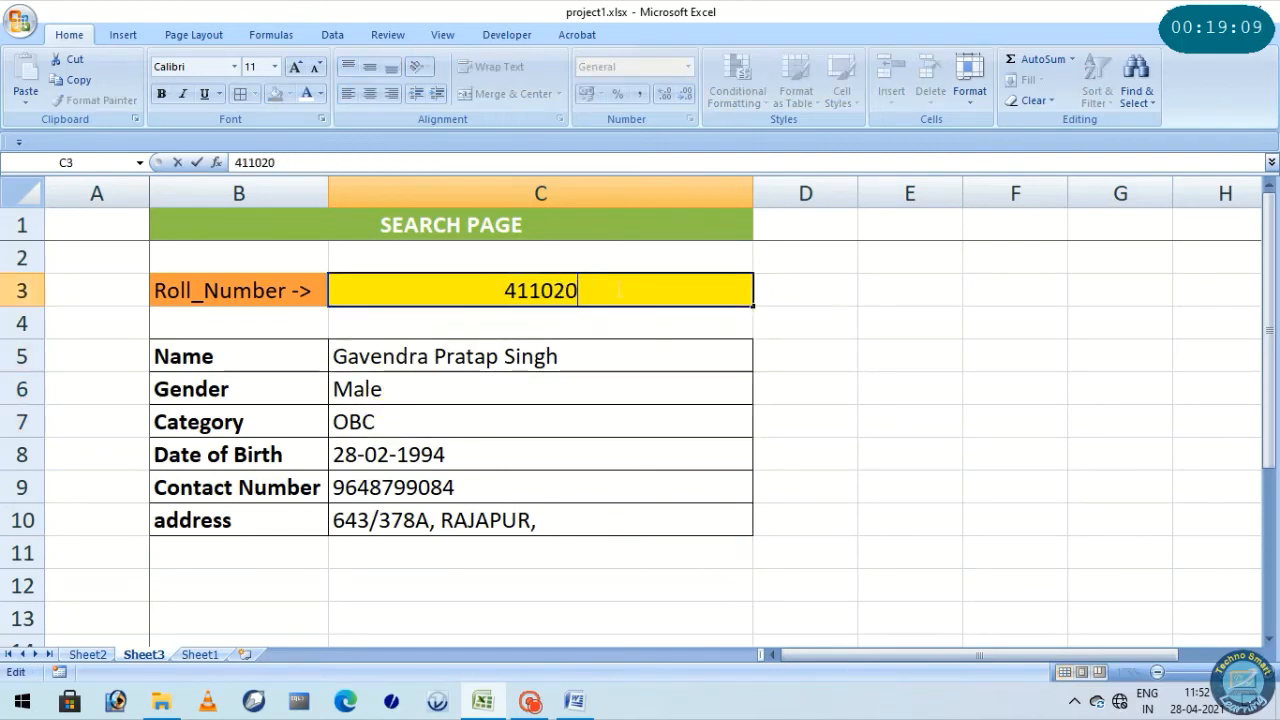
pyautogui.press('Return')
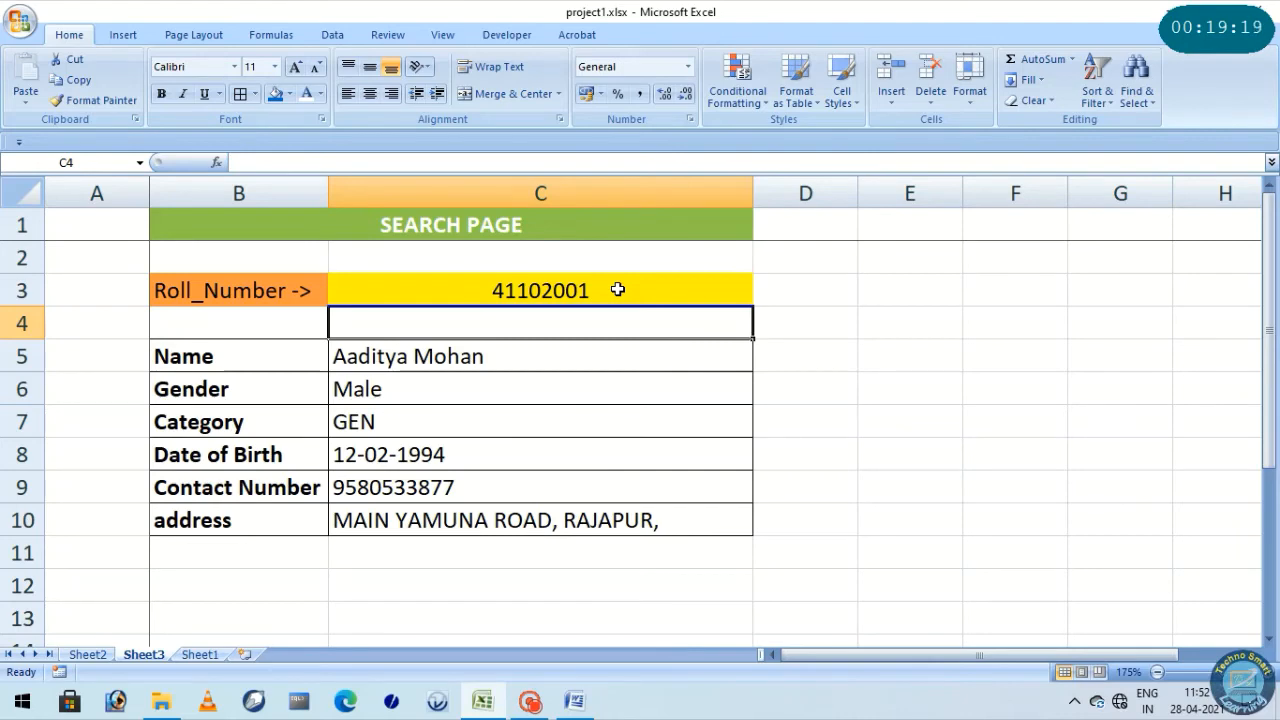
pyautogui.click(452, 358)
pyautogui.click(384, 385)
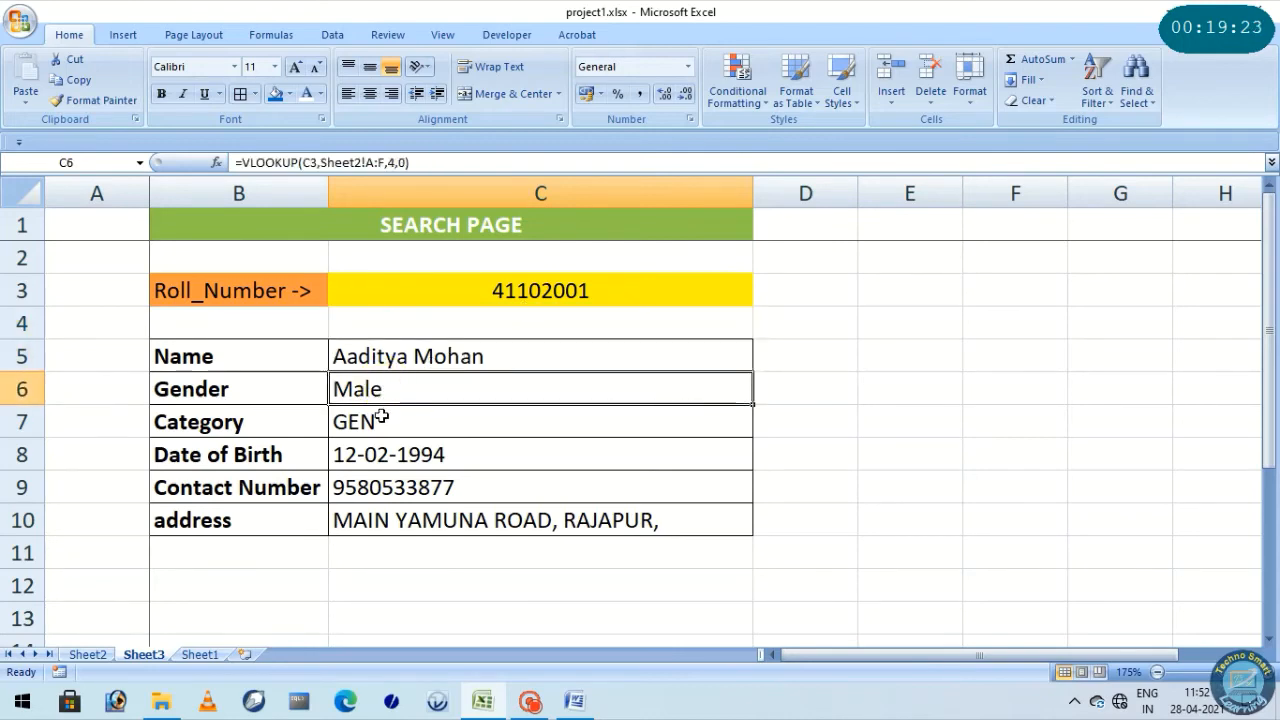
pyautogui.click(385, 419)
pyautogui.click(388, 452)
pyautogui.click(391, 488)
pyautogui.click(391, 518)
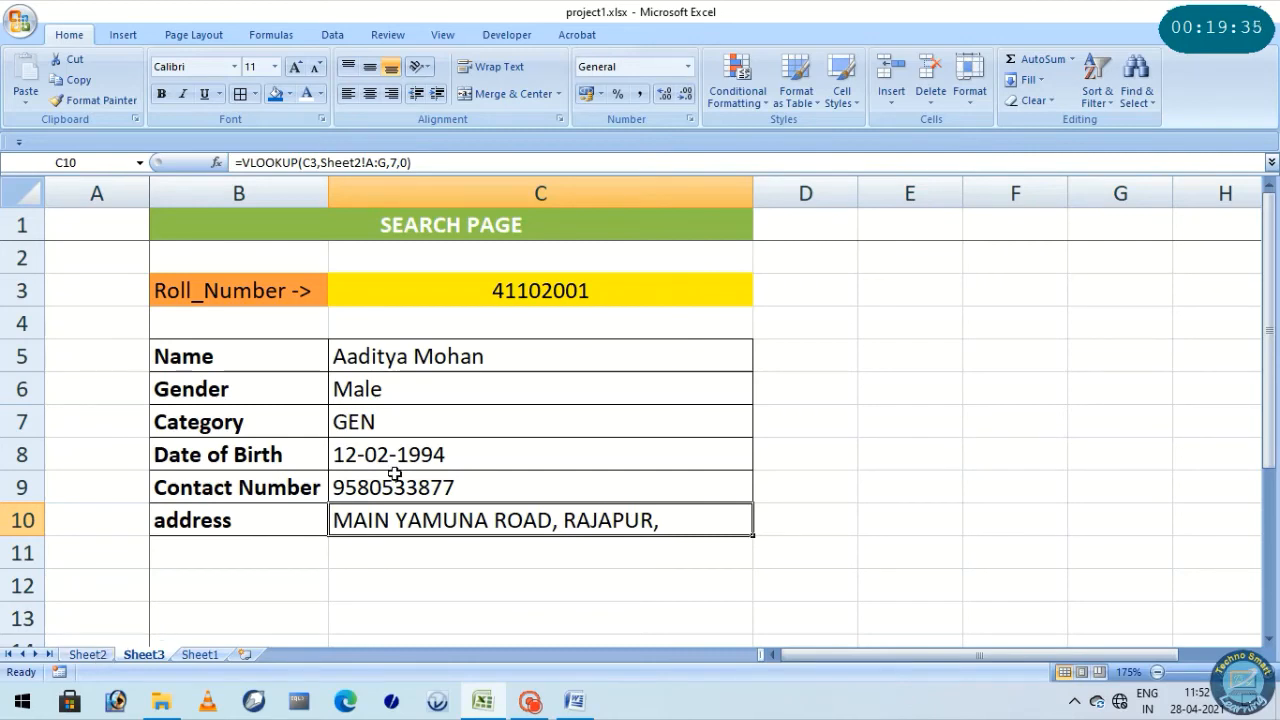
# Review the roll number cell and retrieved details on the Sheet3 search page, along with its source sheets Sheet2 and Sheet1
pyautogui.click(488, 302)
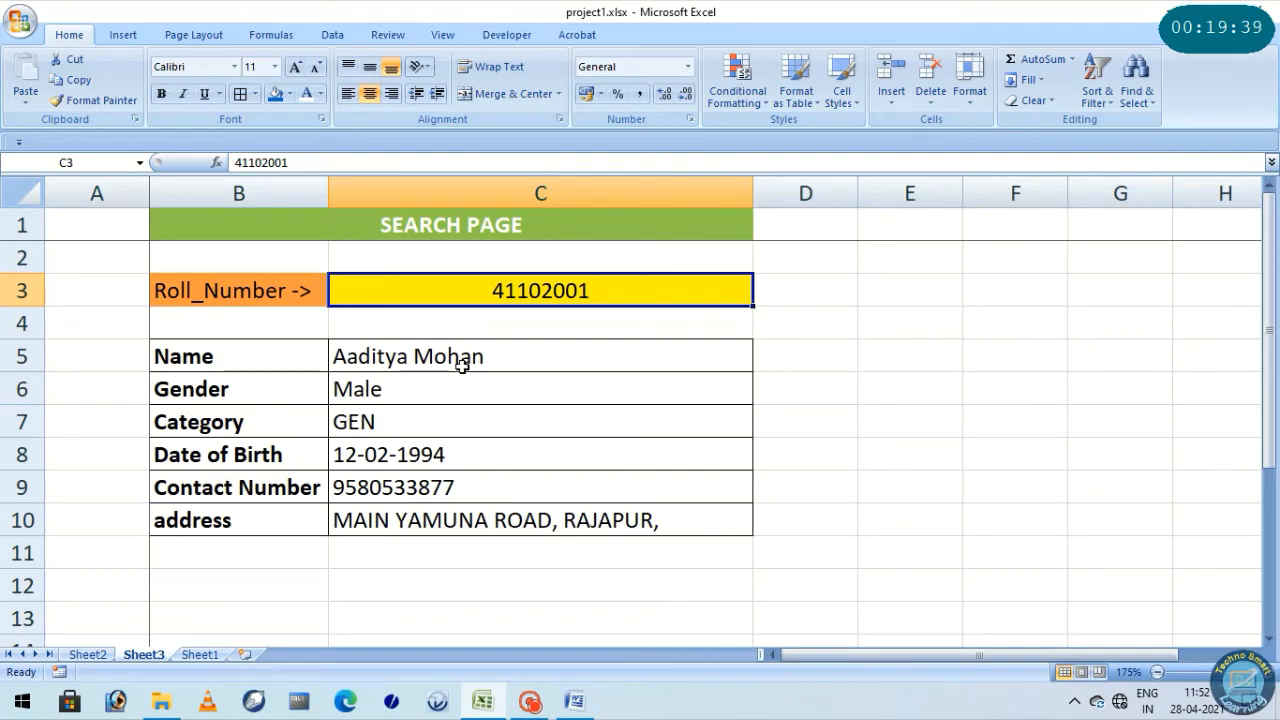
pyautogui.click(500, 320)
pyautogui.click(490, 293)
pyautogui.click(90, 654)
pyautogui.click(135, 654)
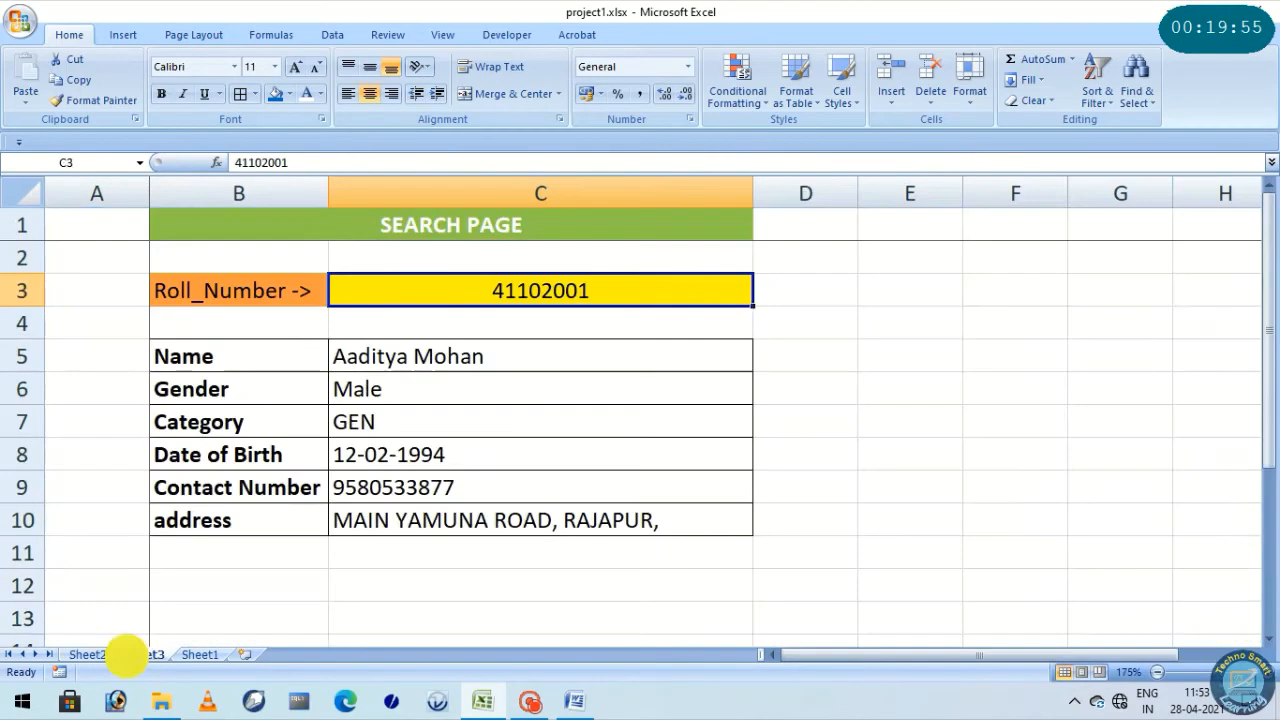
pyautogui.click(195, 654)
pyautogui.click(148, 655)
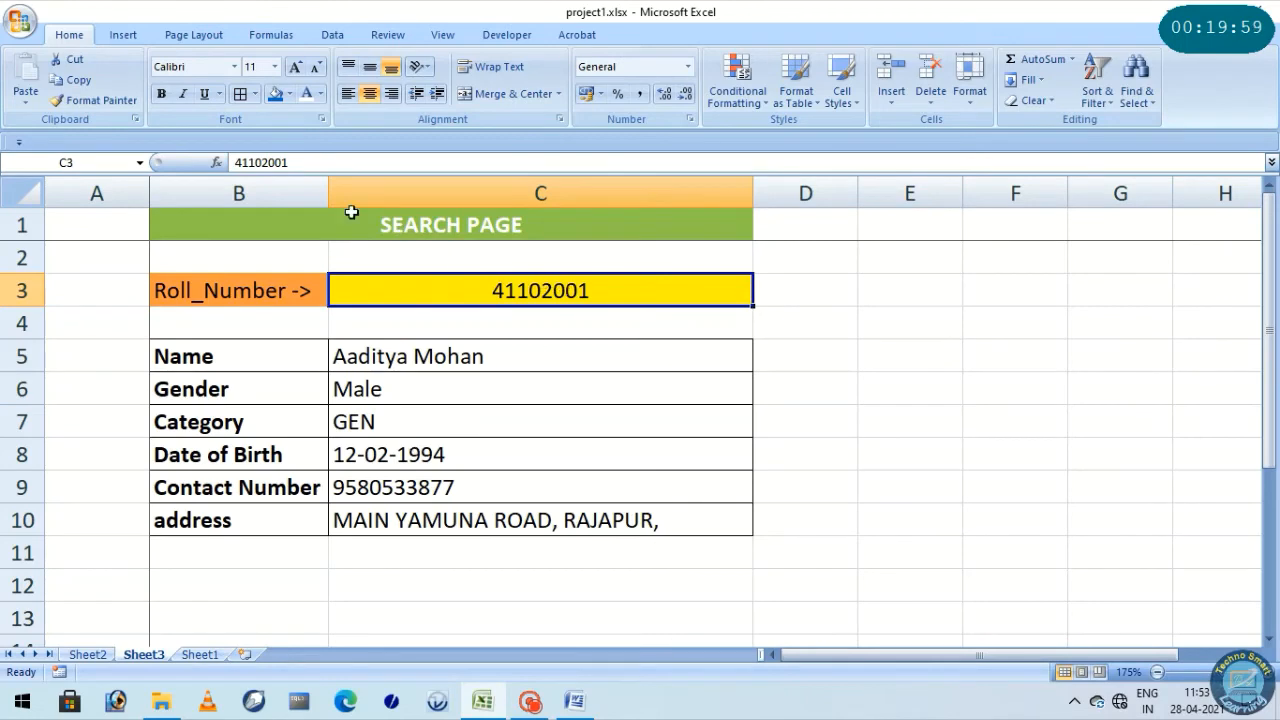
pyautogui.moveTo(297, 210); pyautogui.dragTo(372, 527)
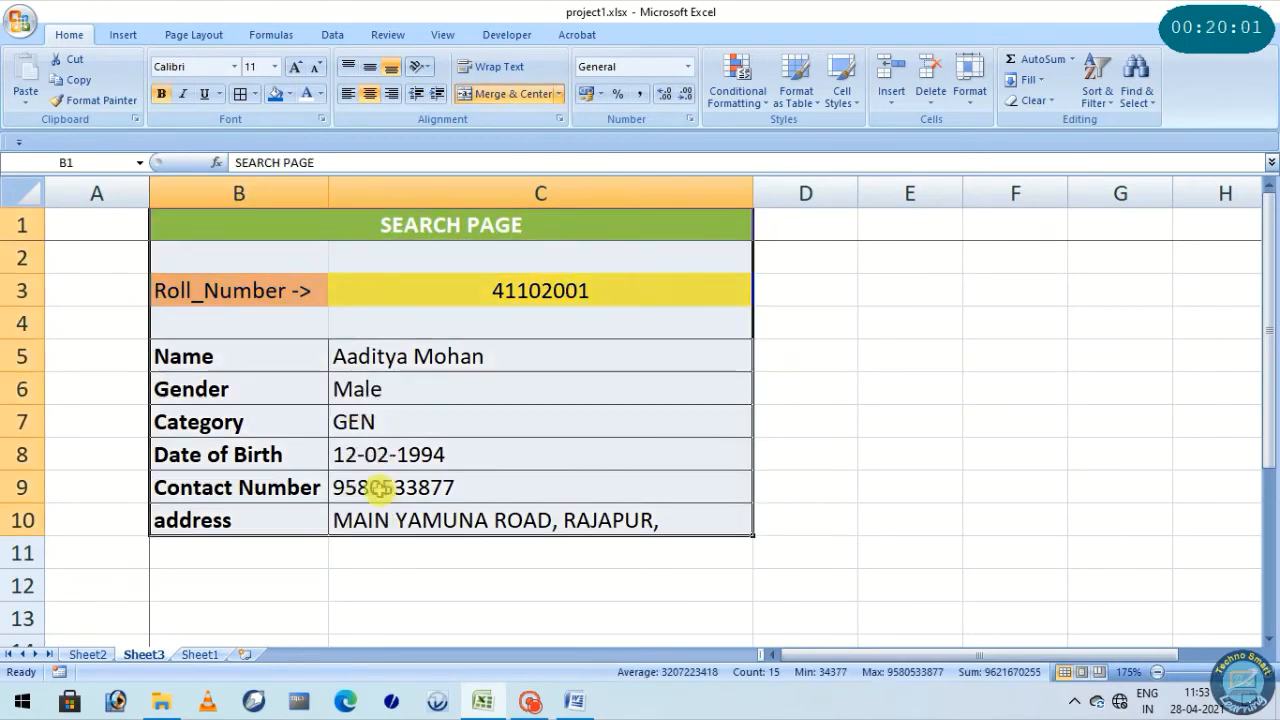
pyautogui.click(462, 302)
pyautogui.moveTo(432, 354); pyautogui.dragTo(429, 509)
# Compare the address column in Sheet2 with the original in Sheet1, inspecting G2 on both sheets, and return to Sheet3
pyautogui.click(87, 655)
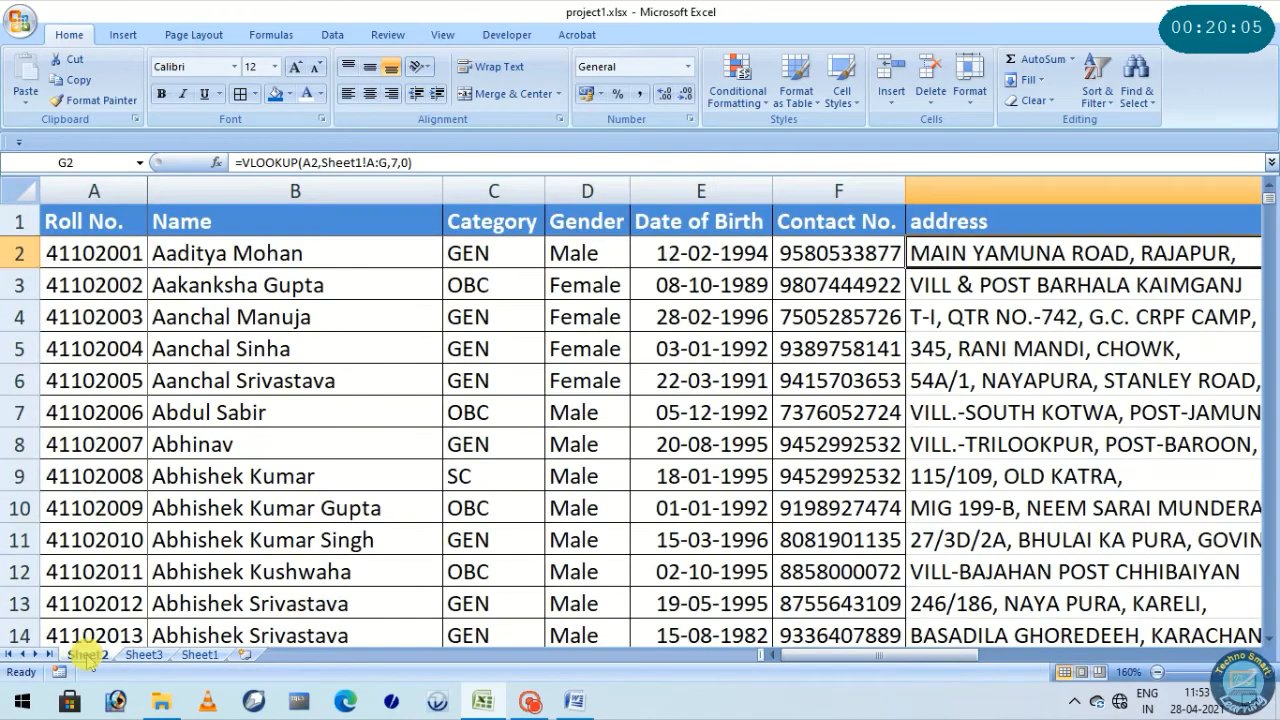
pyautogui.click(950, 220)
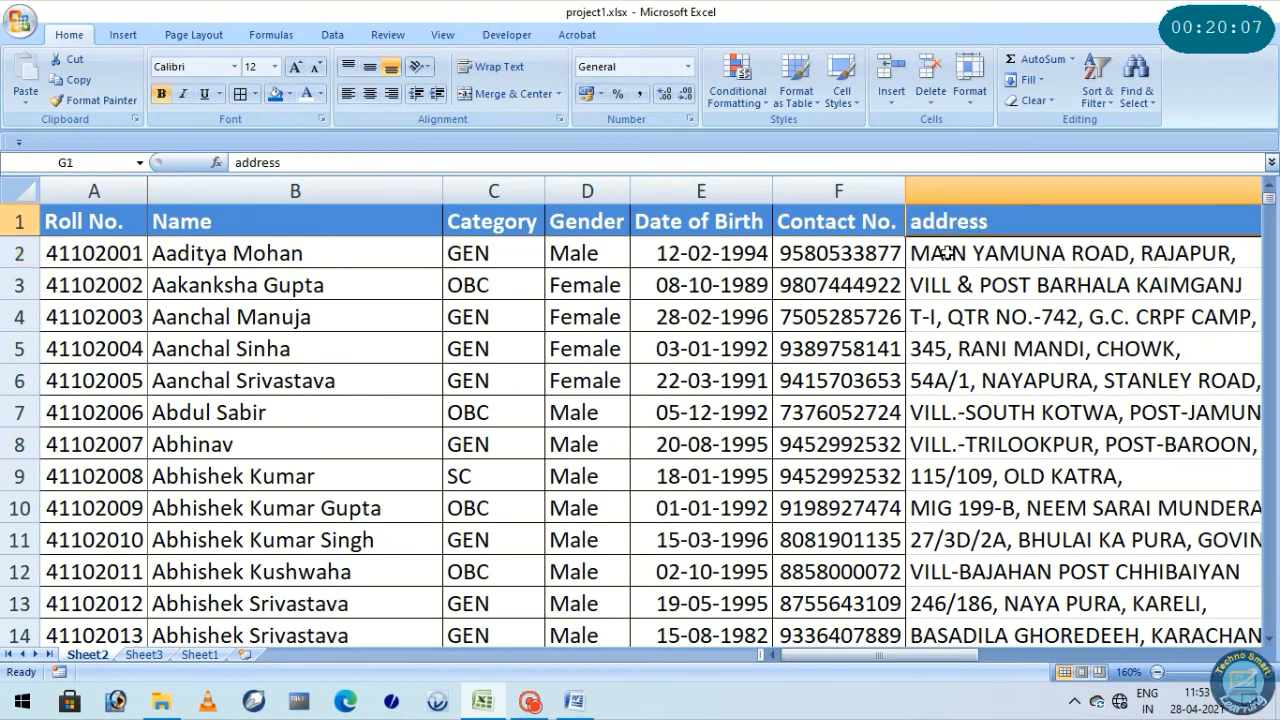
pyautogui.click(925, 250)
pyautogui.click(200, 655)
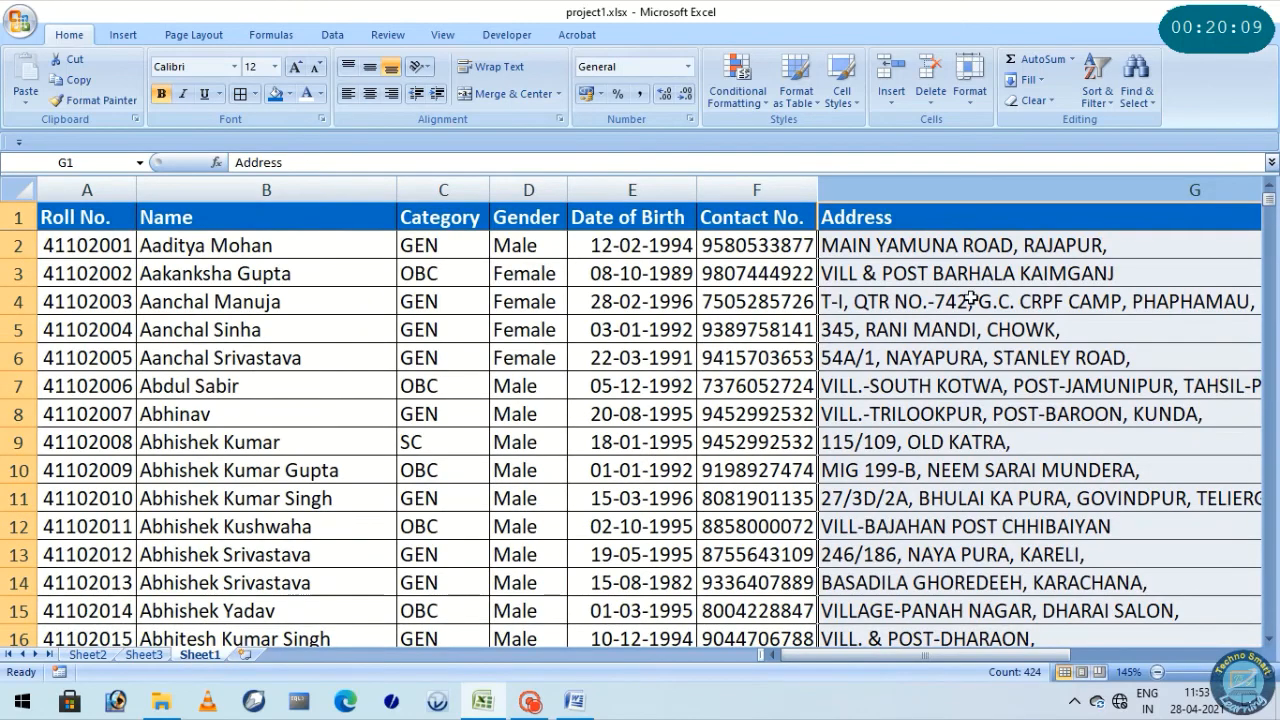
pyautogui.click(988, 246)
pyautogui.click(143, 655)
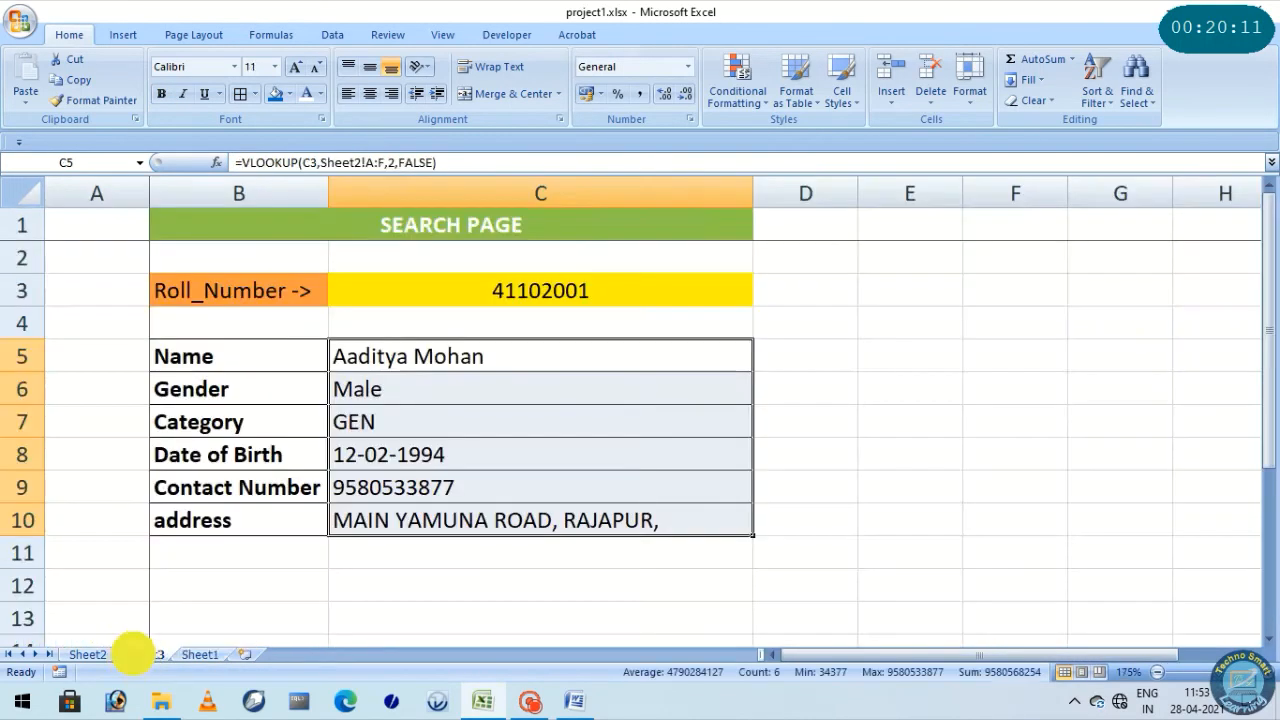
# Convert the VLOOKUP formulas in Sheet2's address column G to static values by pasting the column over itself as values only
pyautogui.click(87, 655)
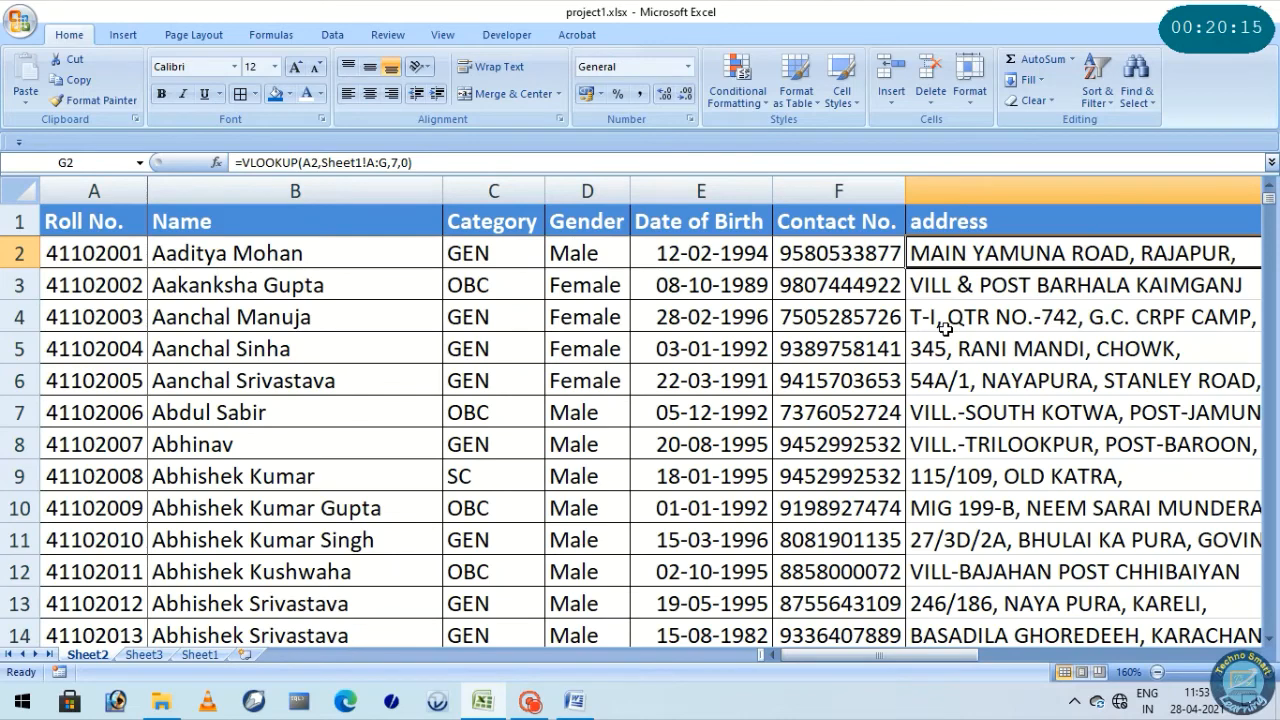
pyautogui.click(950, 188)
pyautogui.rightClick(963, 198)
pyautogui.click(1003, 227)
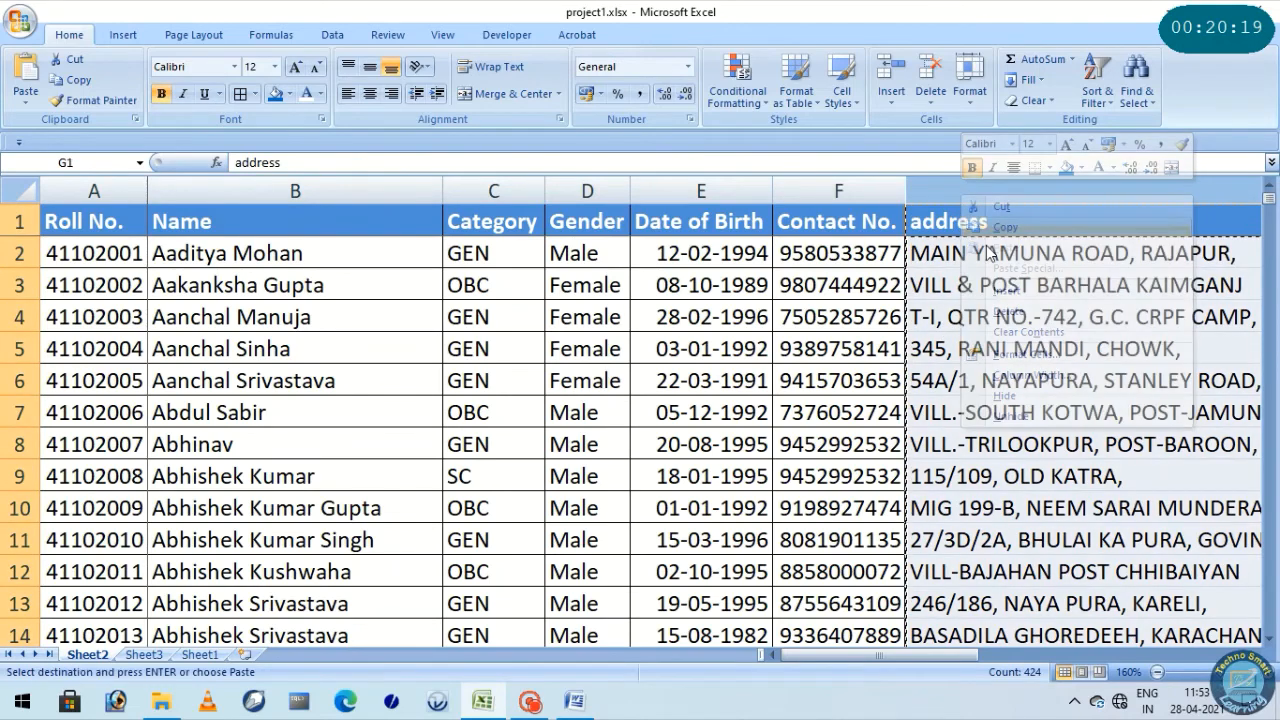
pyautogui.rightClick(961, 234)
pyautogui.click(1025, 304)
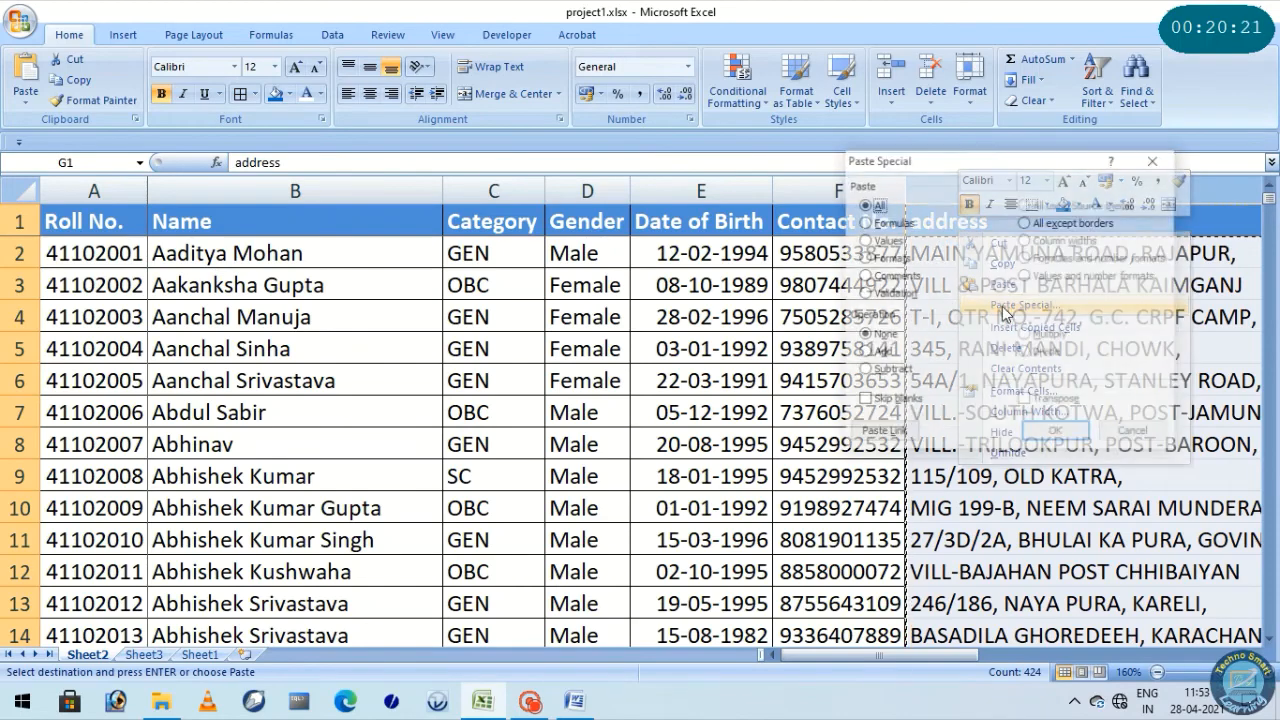
pyautogui.click(886, 242)
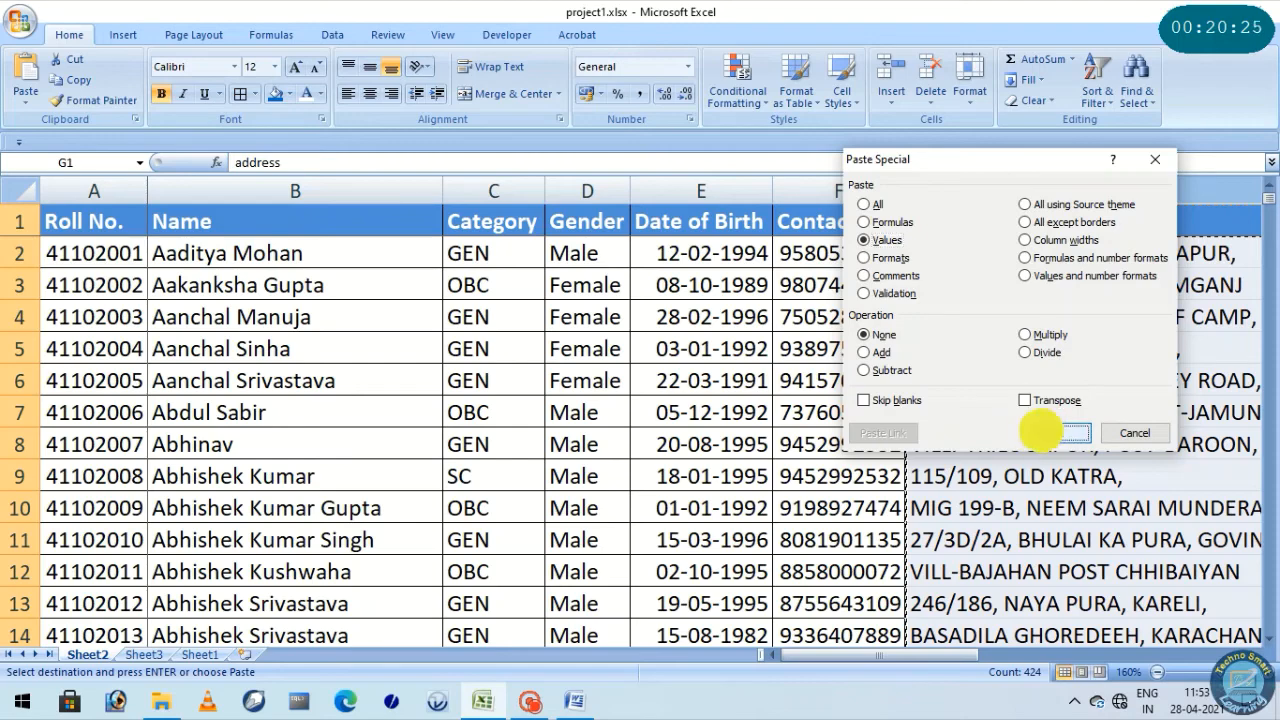
pyautogui.click(1042, 438)
# Inspect the contents of Sheet2's address cells and compare them with Sheet1's address column and the Sheet3 search page
pyautogui.click(965, 252)
pyautogui.click(955, 362)
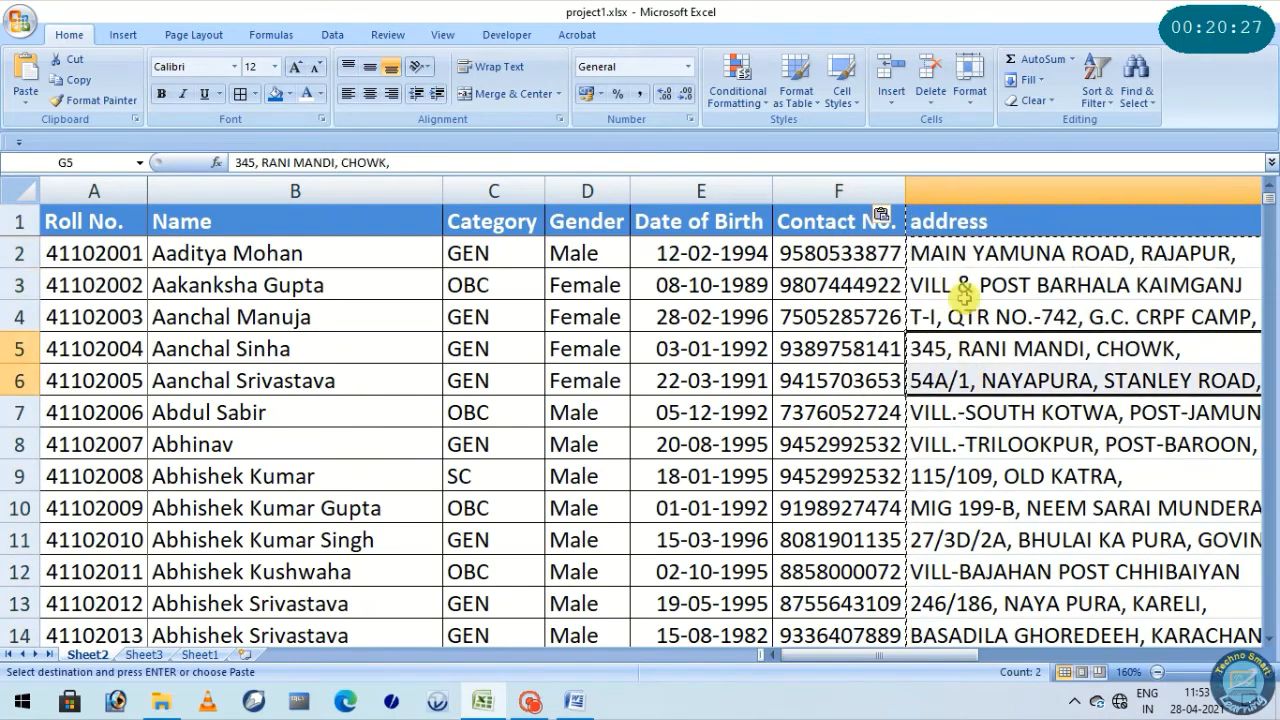
pyautogui.click(975, 252)
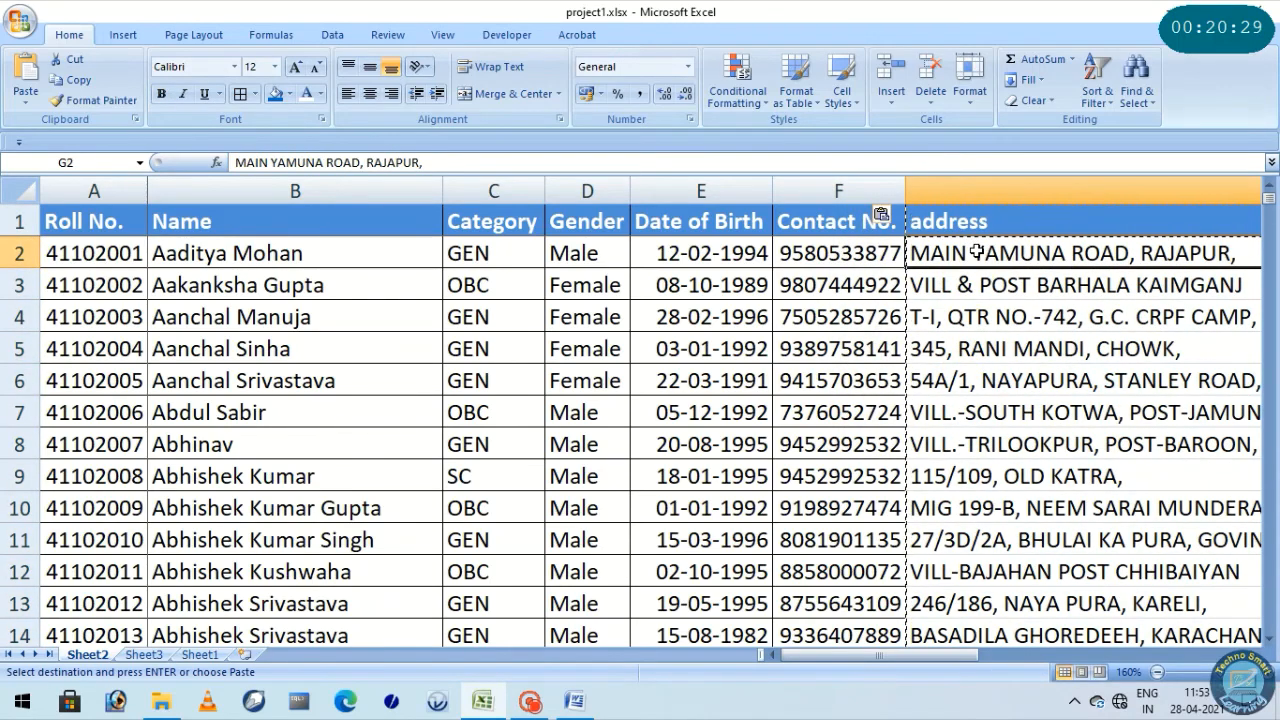
pyautogui.click(199, 655)
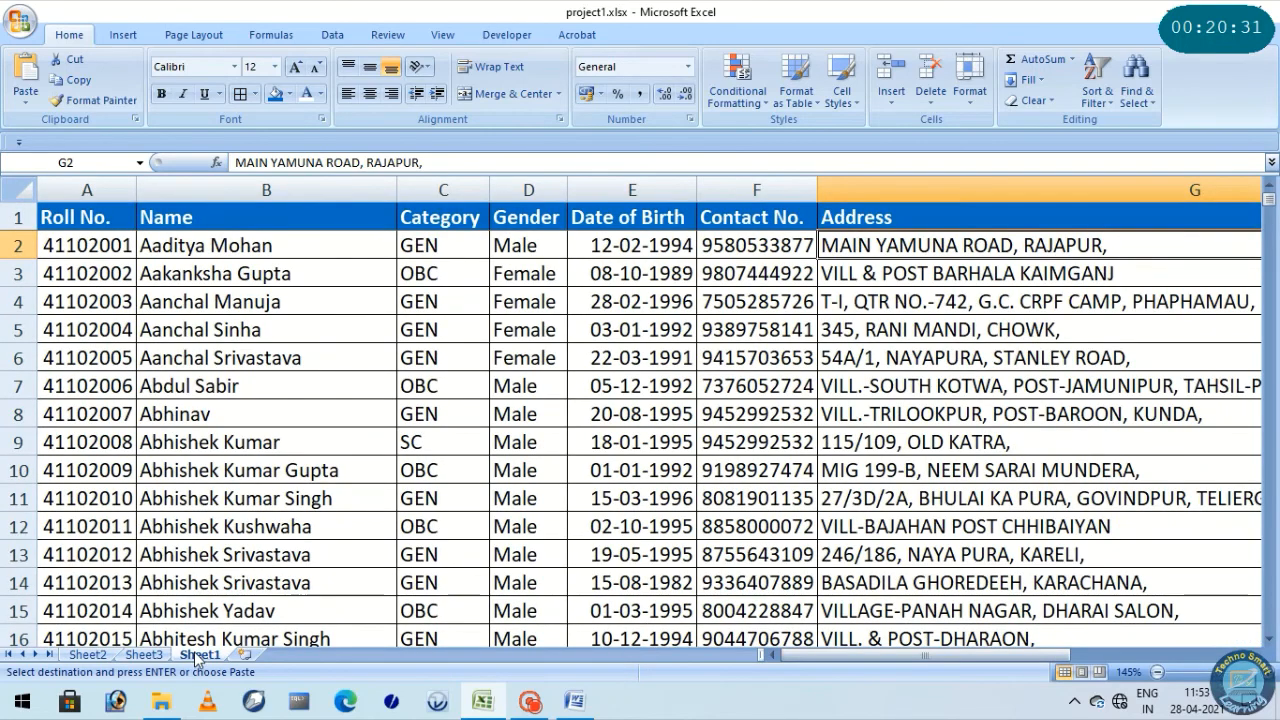
pyautogui.click(143, 655)
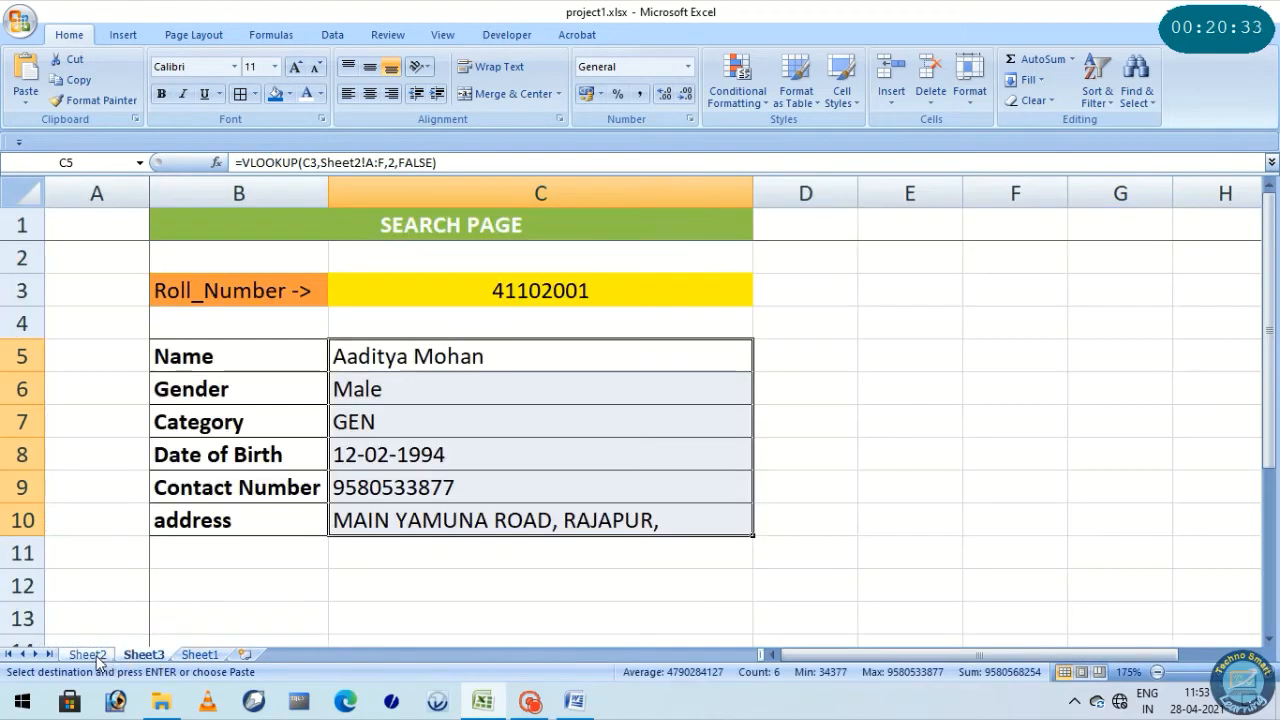
pyautogui.click(87, 655)
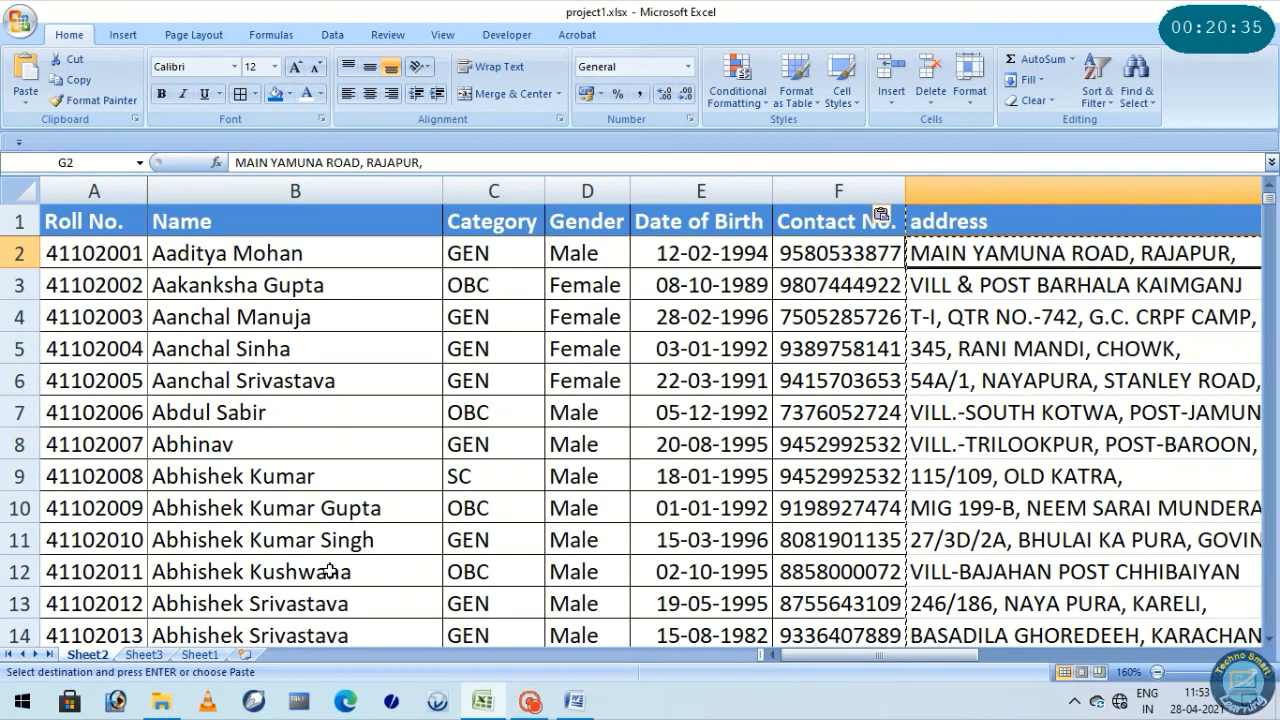
pyautogui.click(197, 655)
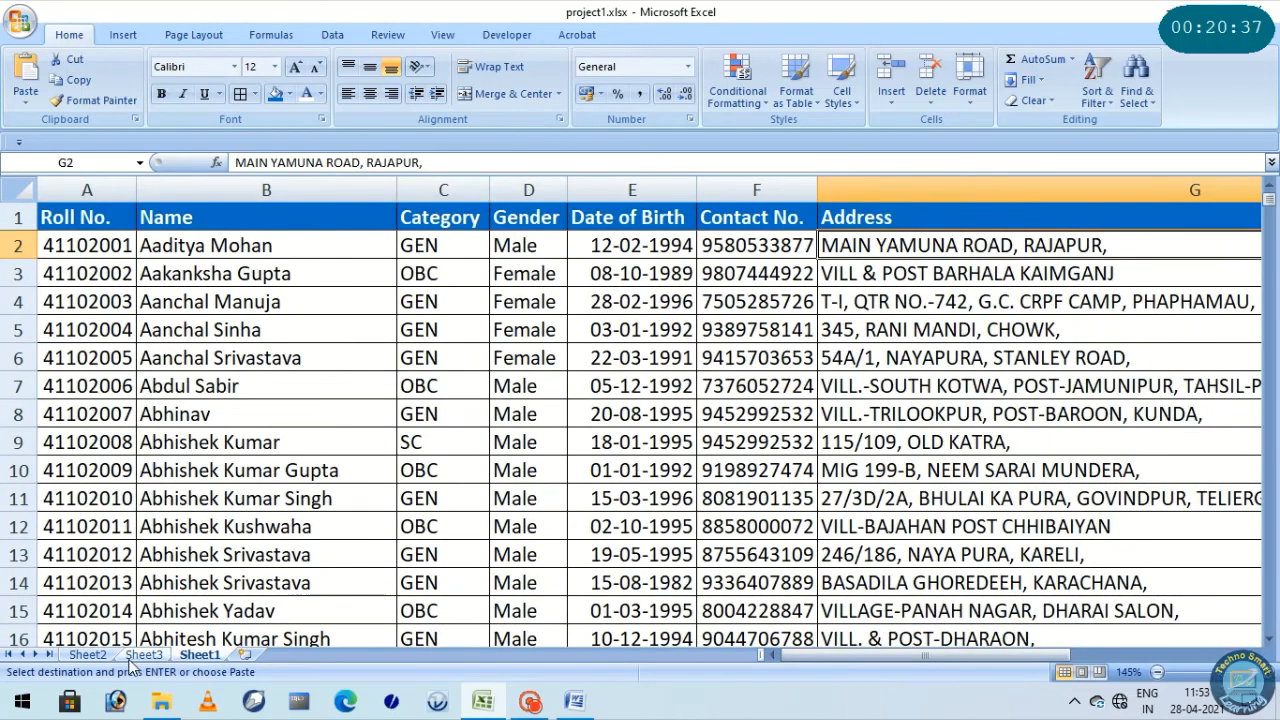
# Look through the student record fields on Sheet2, from the roll number across to the date of birth column
pyautogui.click(87, 655)
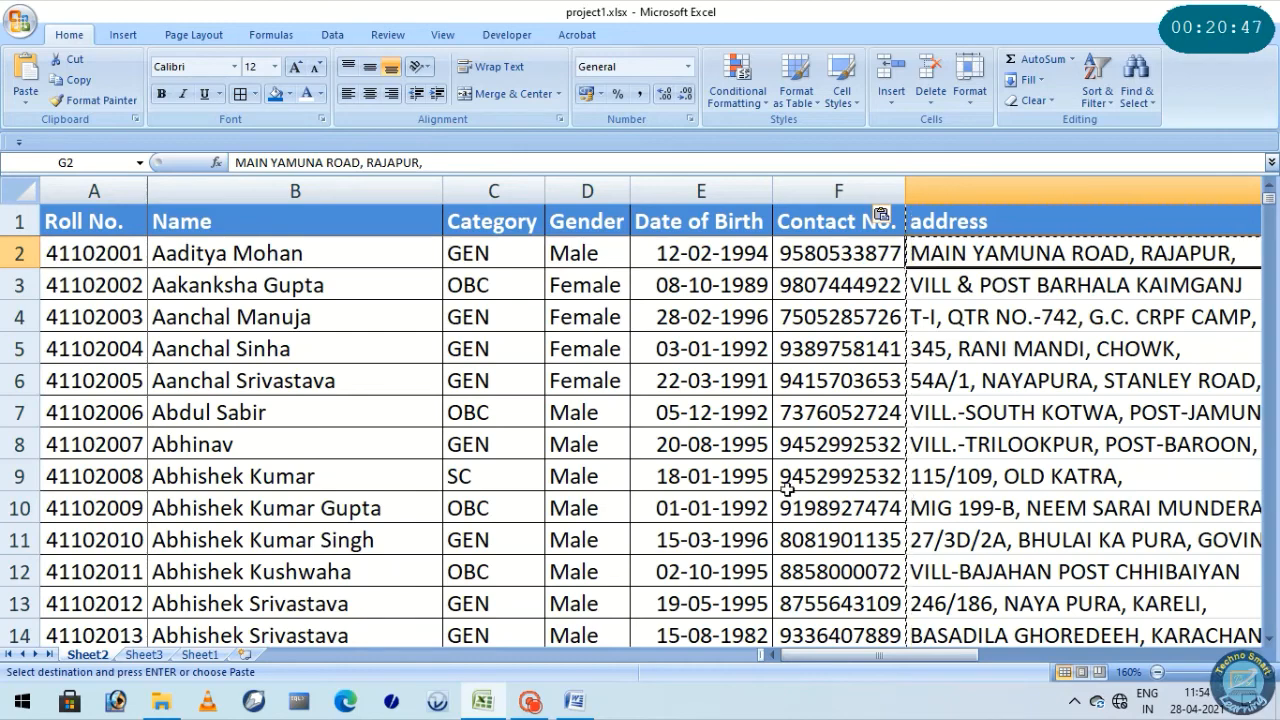
pyautogui.press('Home')
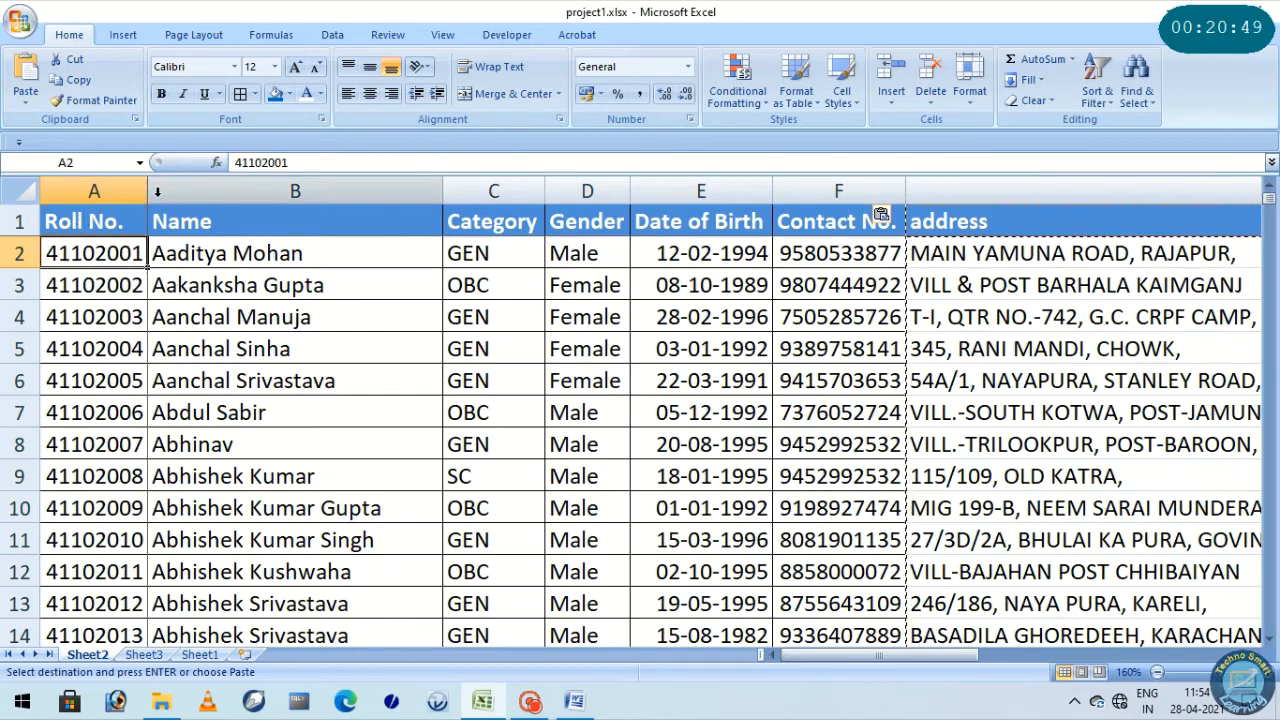
pyautogui.press('Right')
pyautogui.press('Right')
pyautogui.press('Right')
pyautogui.press('Right')
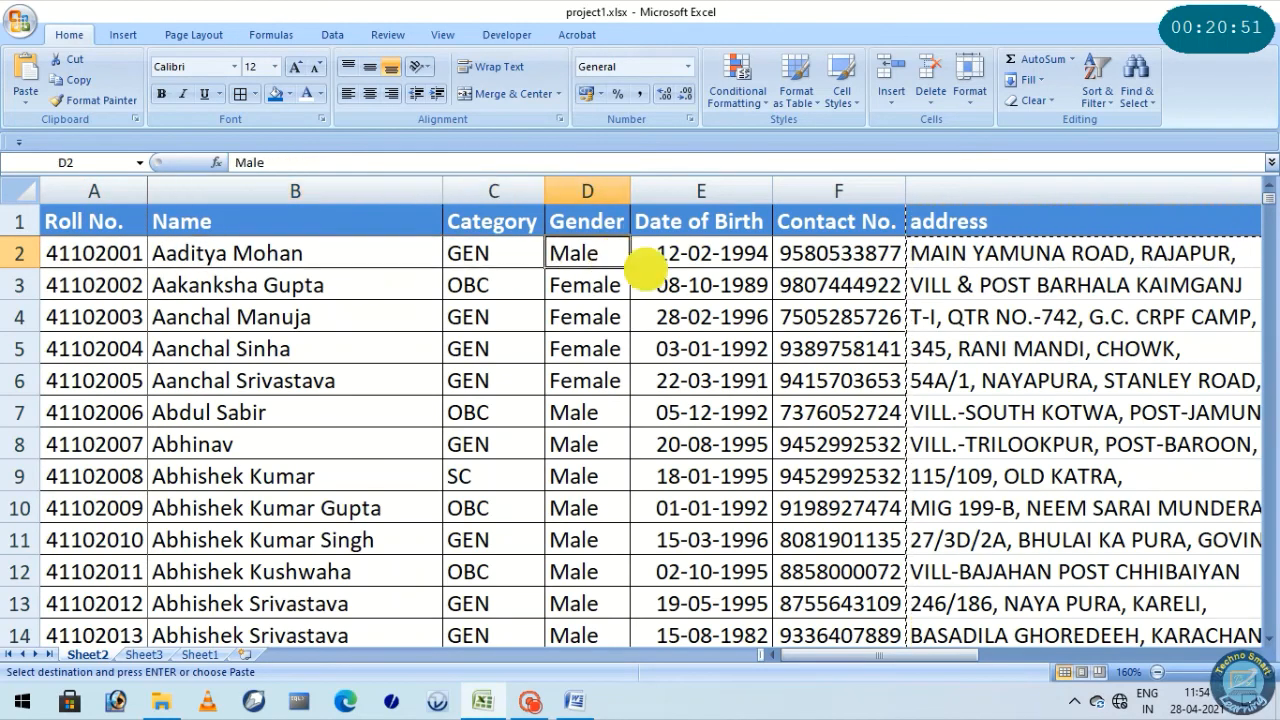
pyautogui.press('Right')
pyautogui.press('Down')
pyautogui.press('Down')
pyautogui.press('Down')
pyautogui.press('Left')
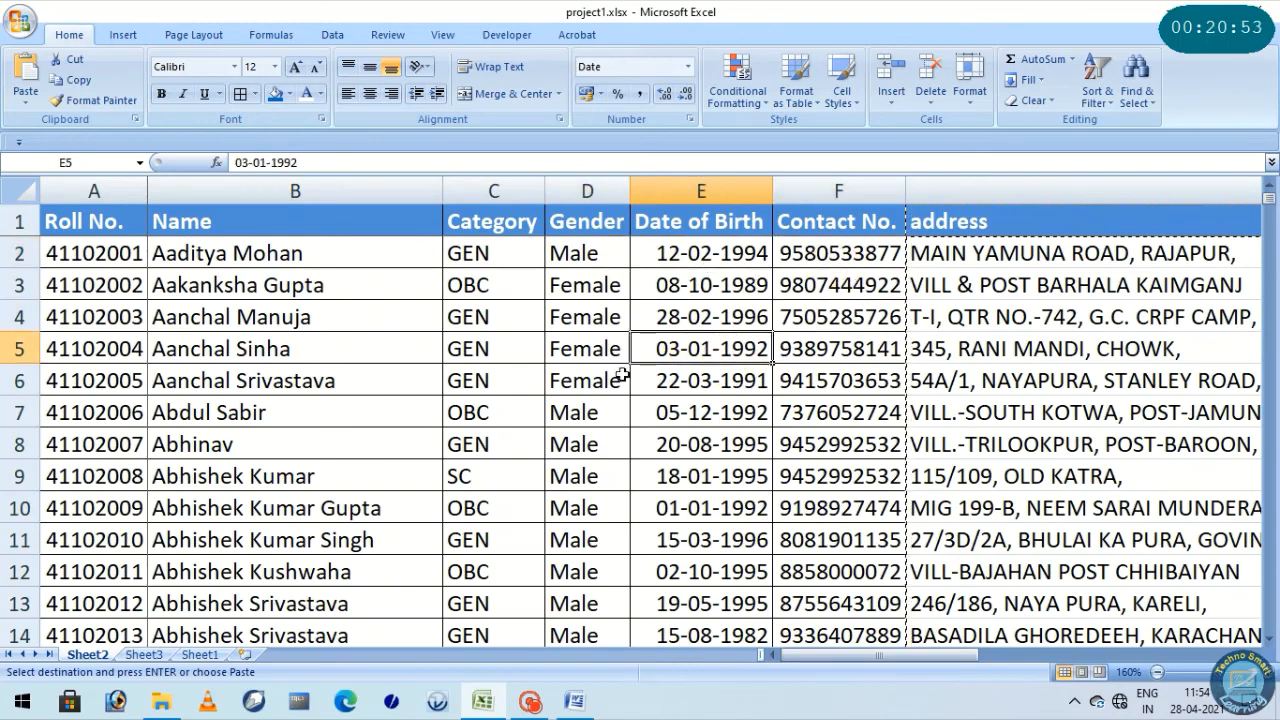
# Compare the Sheet1 data with the Sheet3 search page, and highlight the search page's roll number and details block B3:C10
pyautogui.click(135, 654)
pyautogui.click(190, 654)
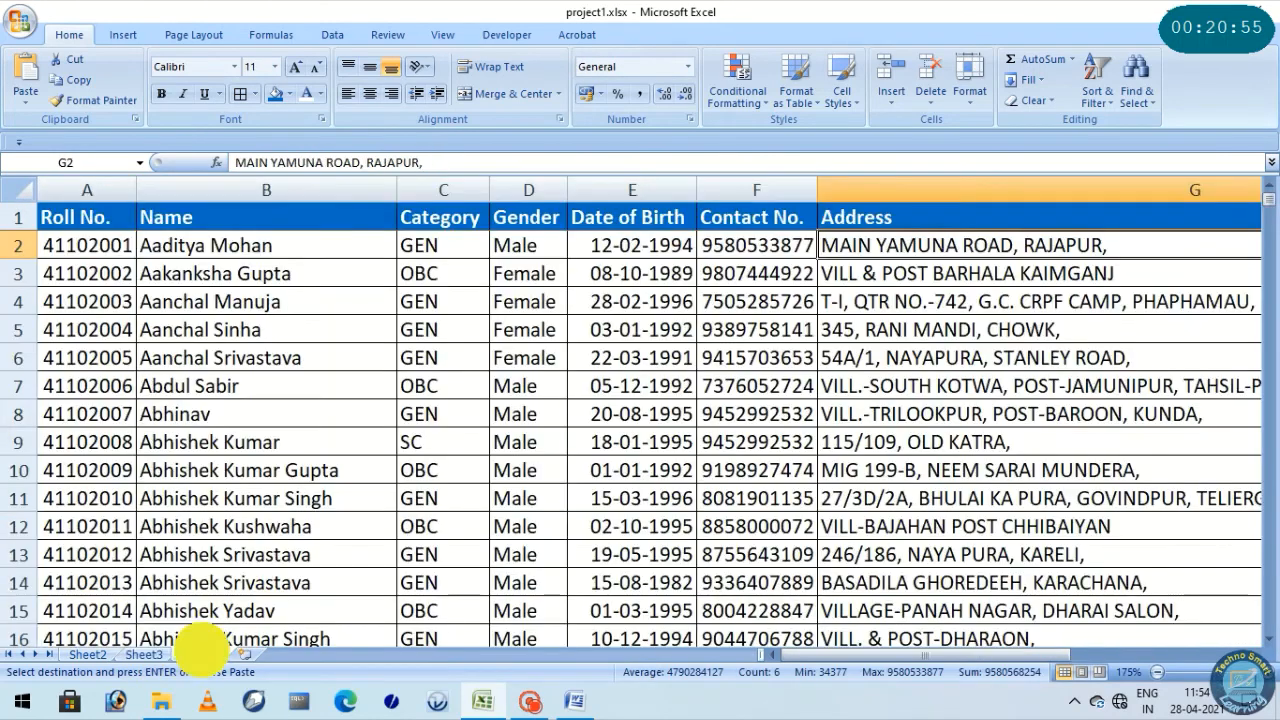
pyautogui.click(168, 654)
pyautogui.click(188, 652)
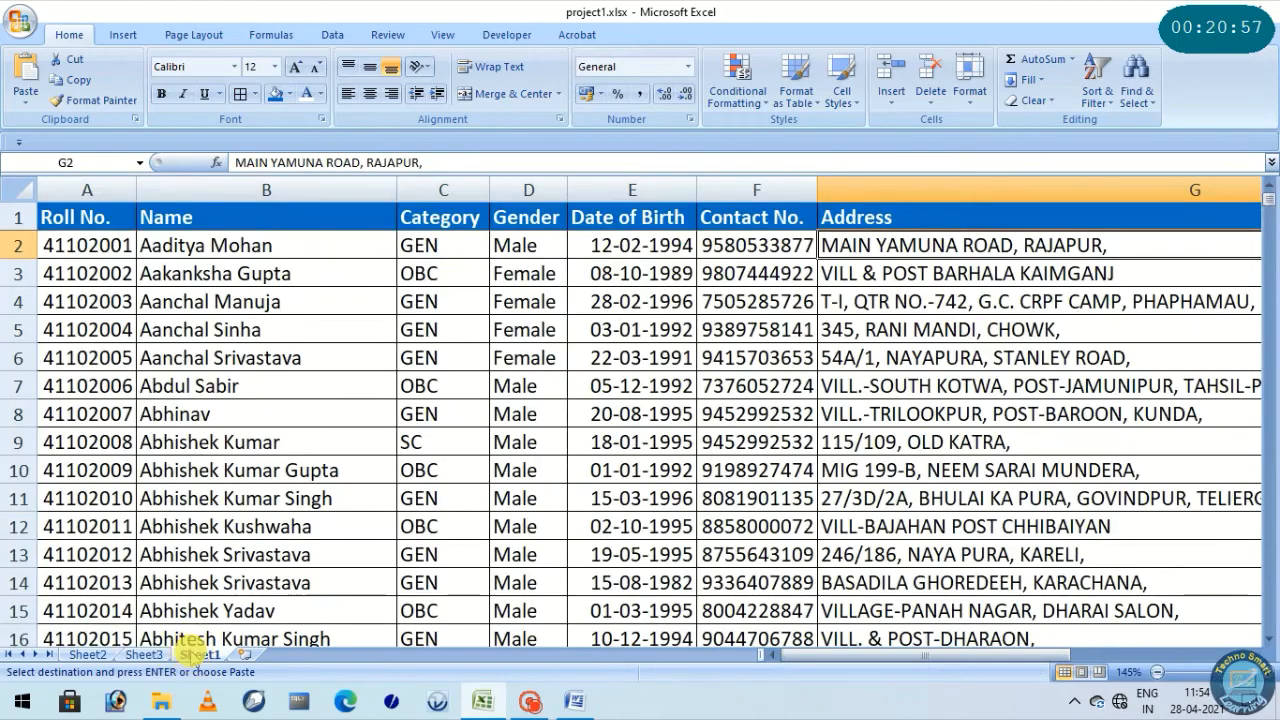
pyautogui.click(148, 654)
pyautogui.click(190, 654)
pyautogui.click(143, 654)
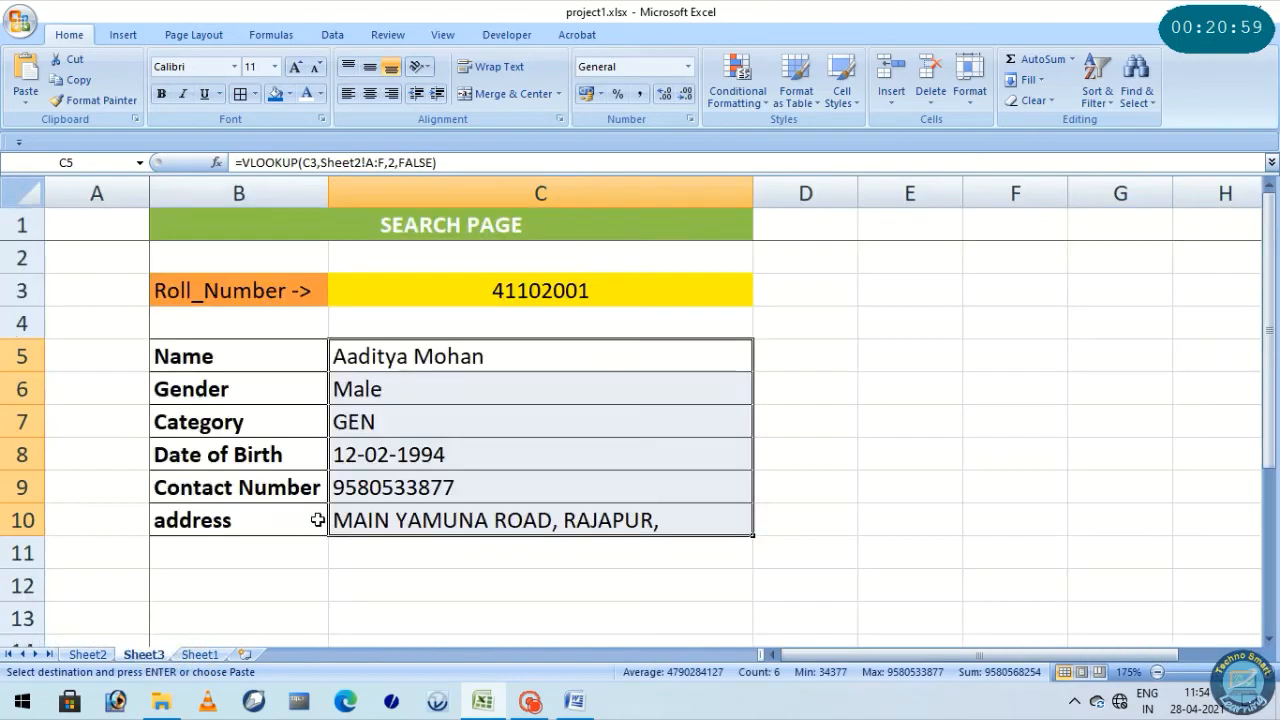
pyautogui.moveTo(188, 284); pyautogui.dragTo(572, 531)
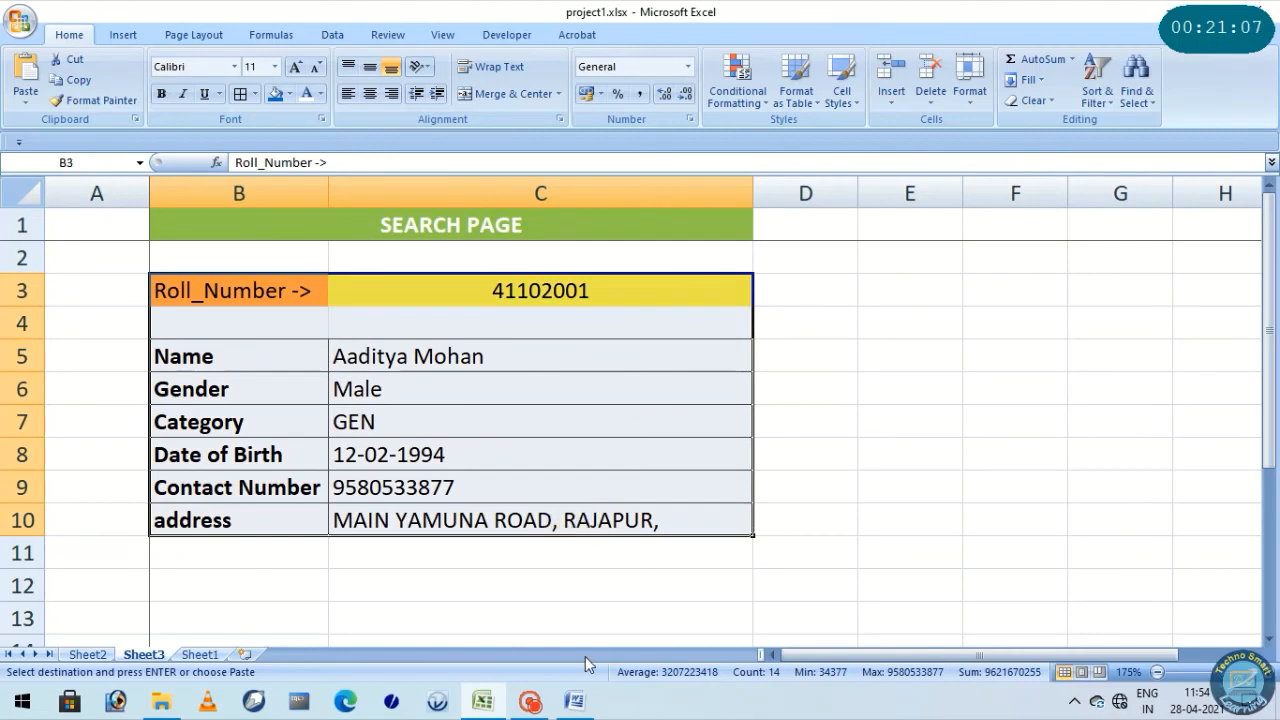
# Switch to the Word document and review the VLOOKUP syntax line and the definition of its Lookup_value argument
pyautogui.click(577, 706)
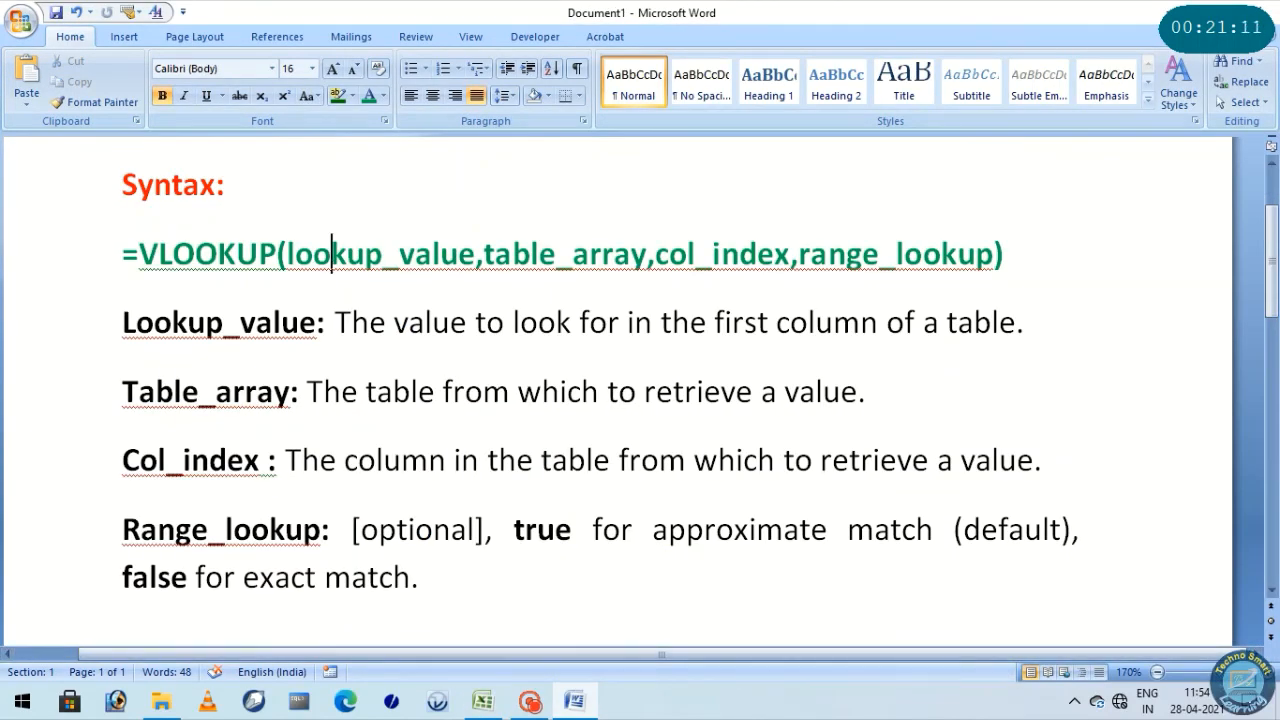
pyautogui.moveTo(122, 184); pyautogui.dragTo(1012, 251)
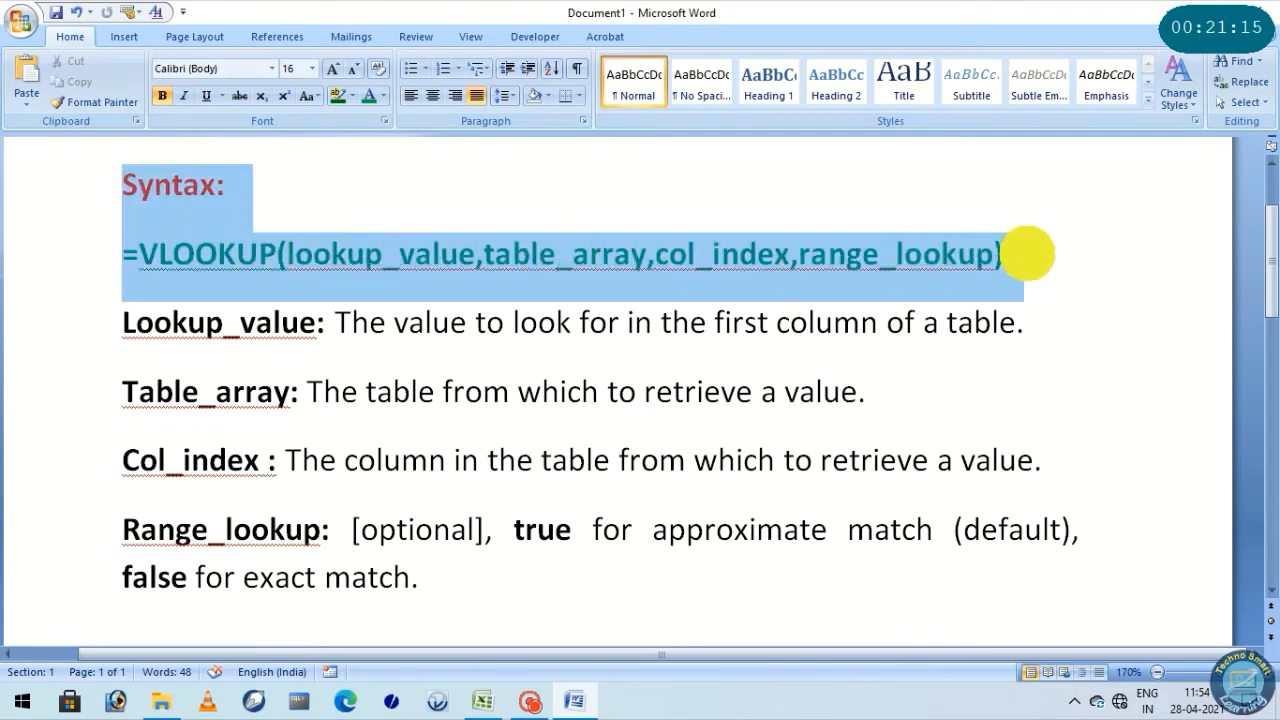
pyautogui.click(903, 250)
pyautogui.moveTo(122, 254); pyautogui.dragTo(1037, 251)
pyautogui.moveTo(138, 256); pyautogui.dragTo(449, 277)
pyautogui.moveTo(335, 322); pyautogui.dragTo(1030, 322)
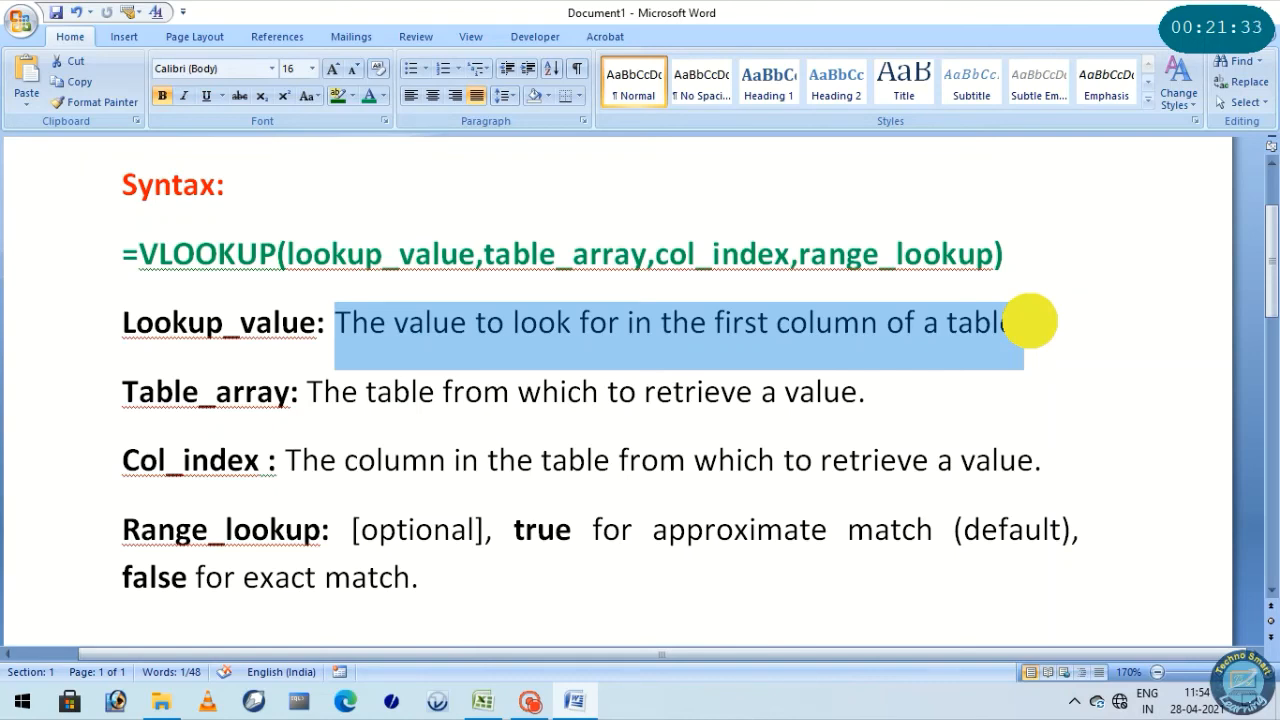
pyautogui.moveTo(1030, 322); pyautogui.dragTo(1017, 326)
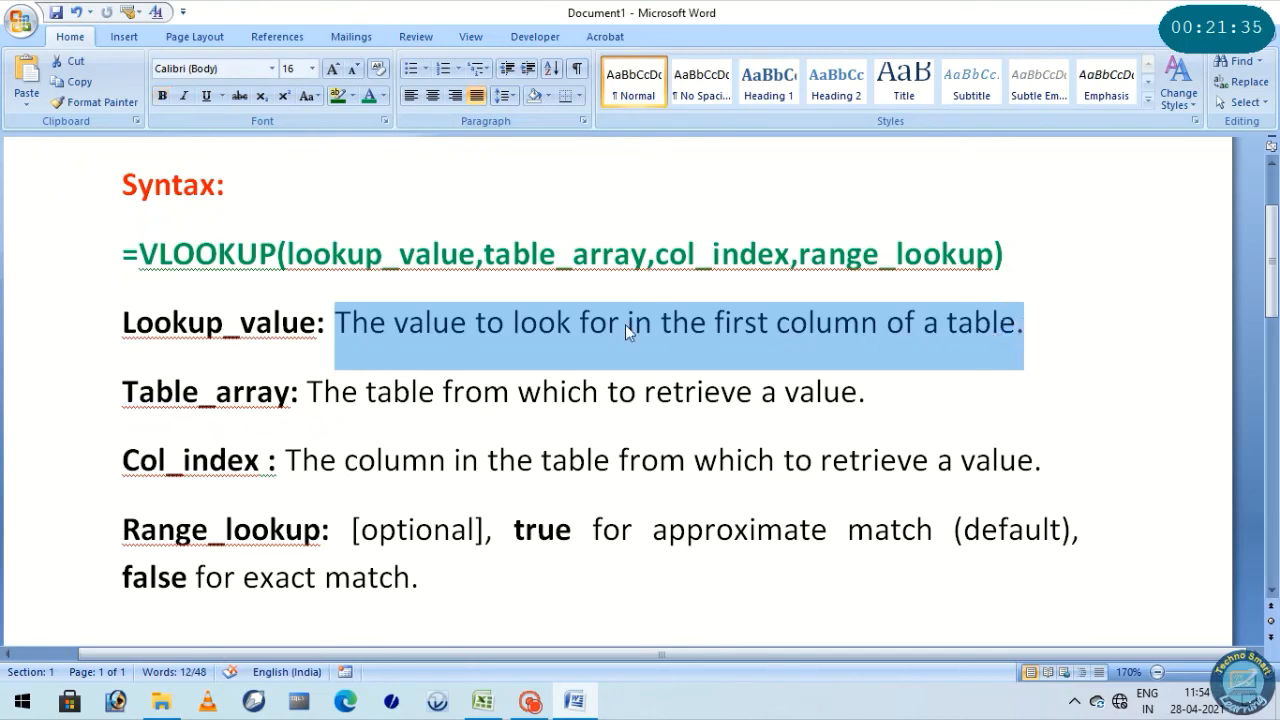
pyautogui.click(420, 320)
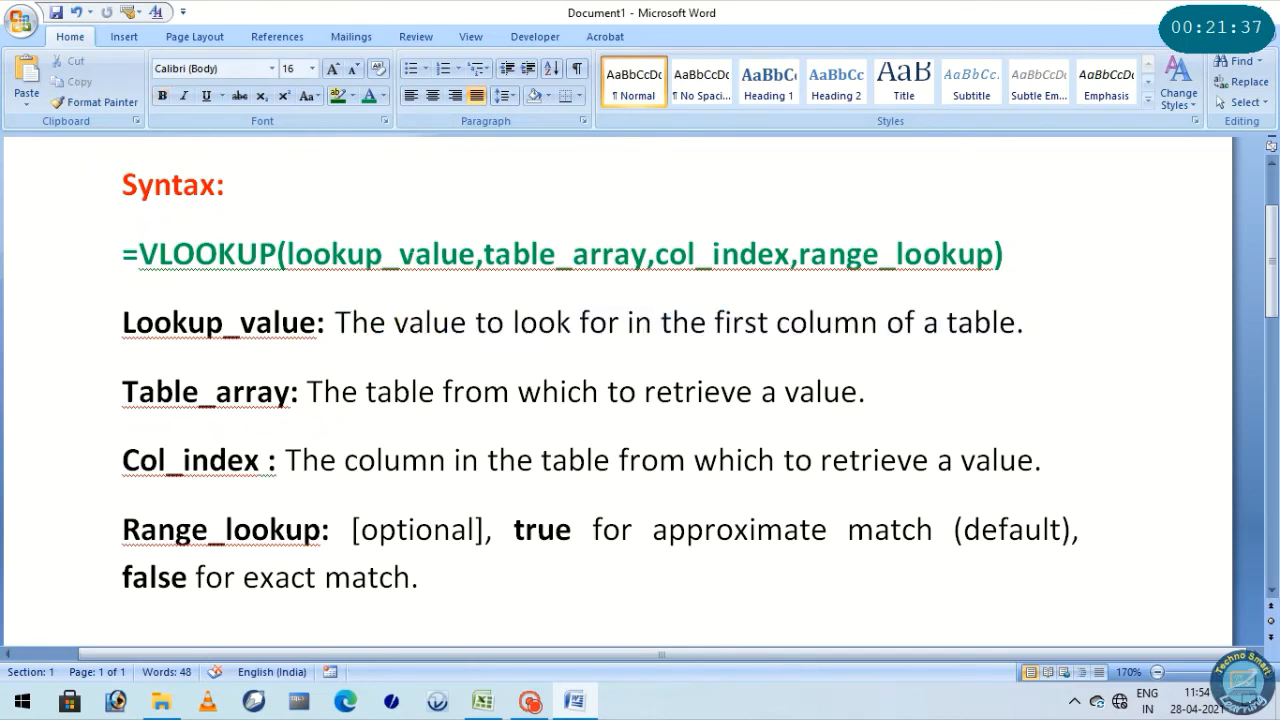
# Review the table_array, col_index and range_lookup arguments in the VLOOKUP notes, including the true and false match options
pyautogui.moveTo(484, 254); pyautogui.dragTo(632, 254)
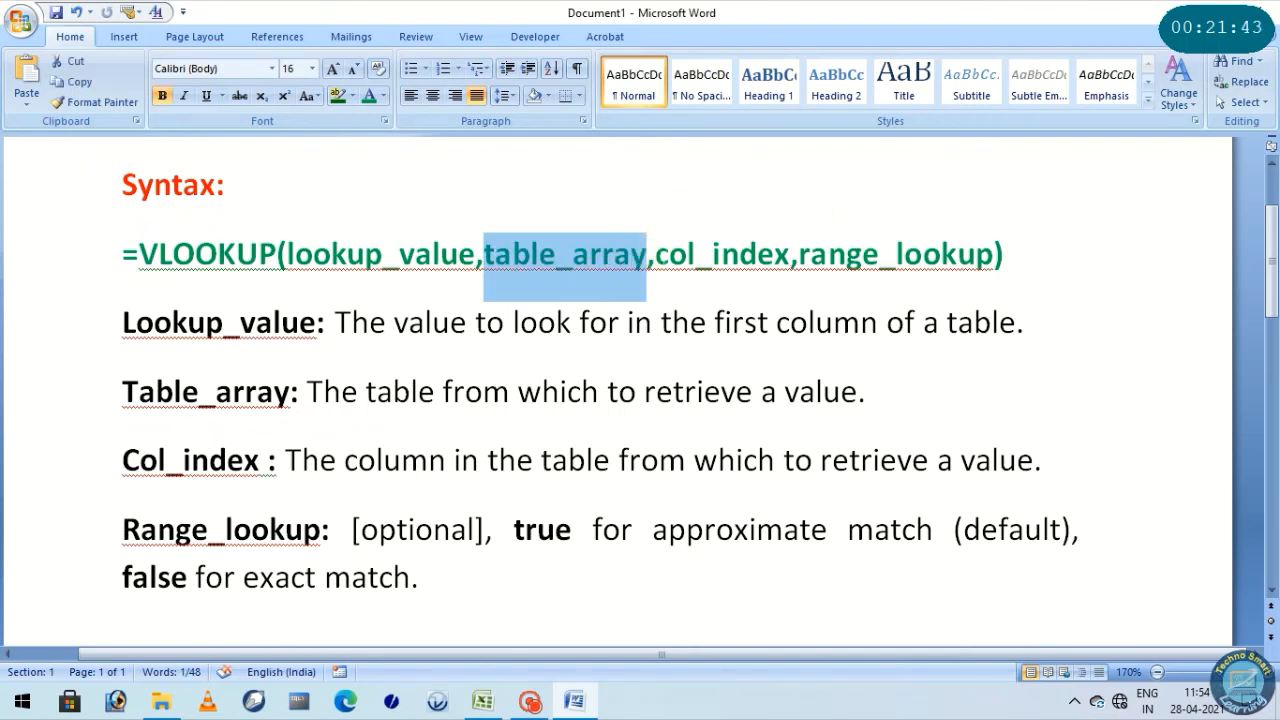
pyautogui.moveTo(656, 254); pyautogui.dragTo(750, 262)
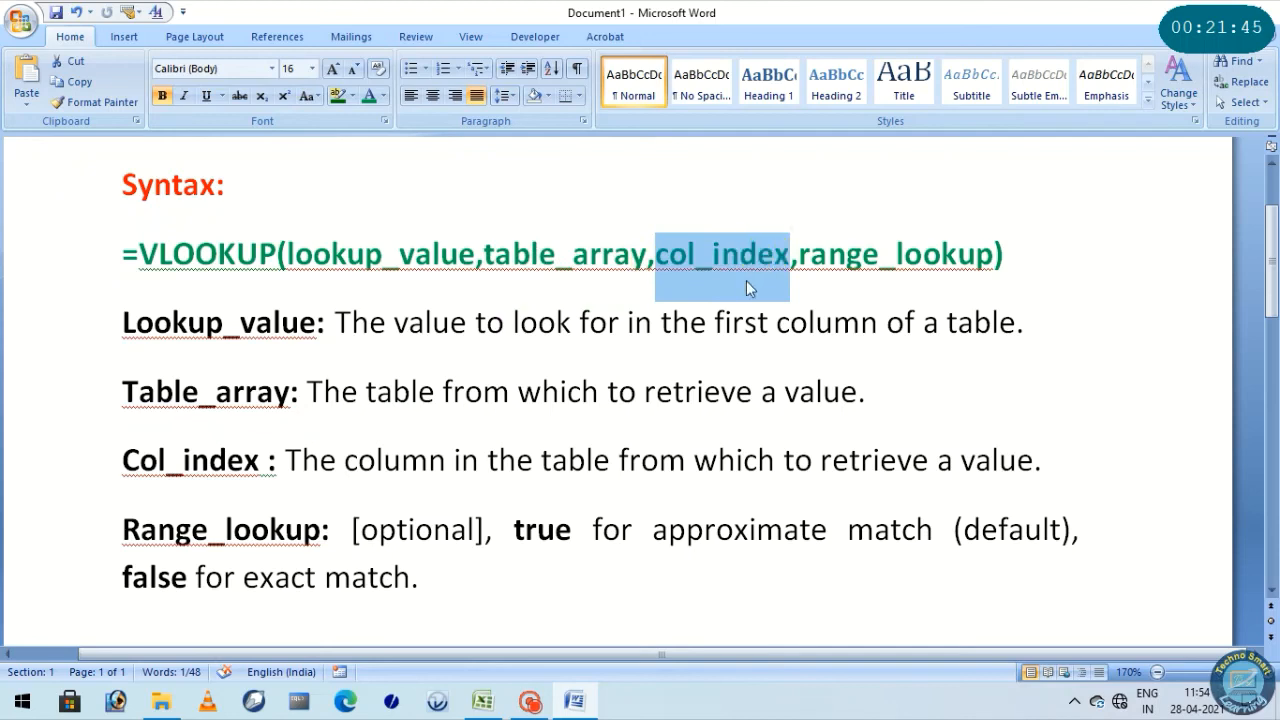
pyautogui.moveTo(290, 458); pyautogui.dragTo(1026, 455)
pyautogui.moveTo(800, 254); pyautogui.dragTo(940, 258)
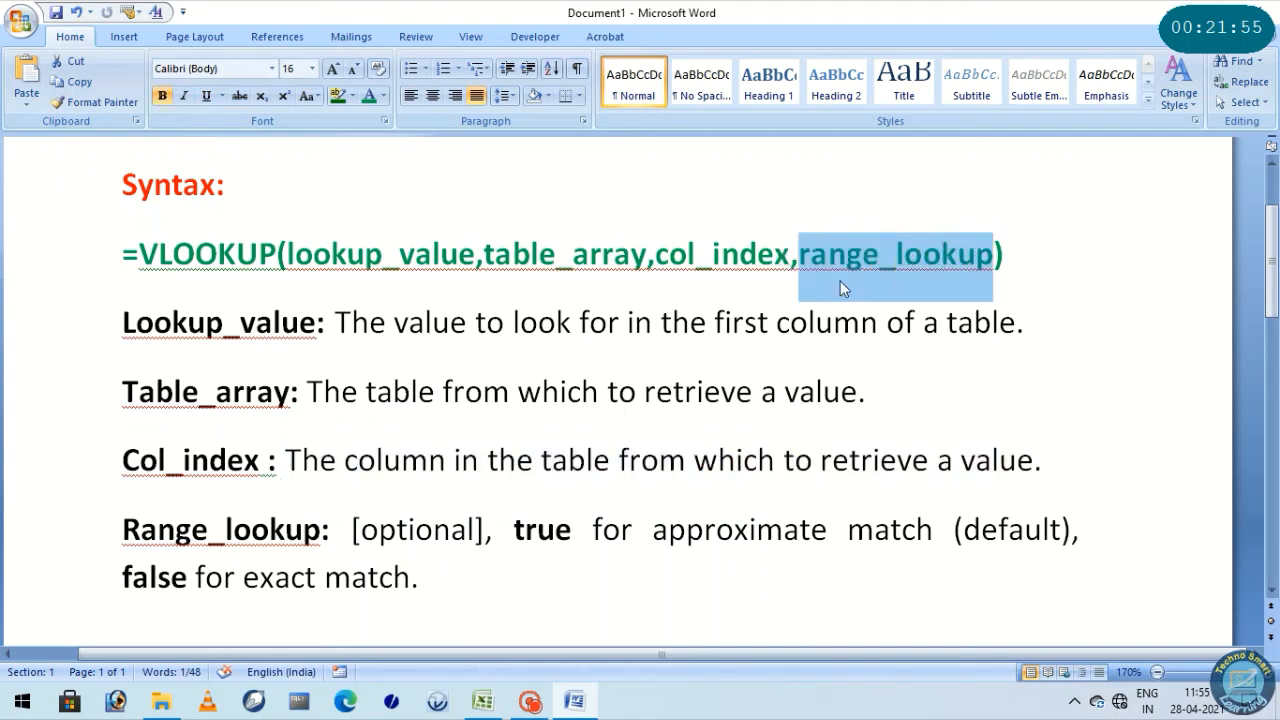
pyautogui.moveTo(514, 530); pyautogui.dragTo(903, 530)
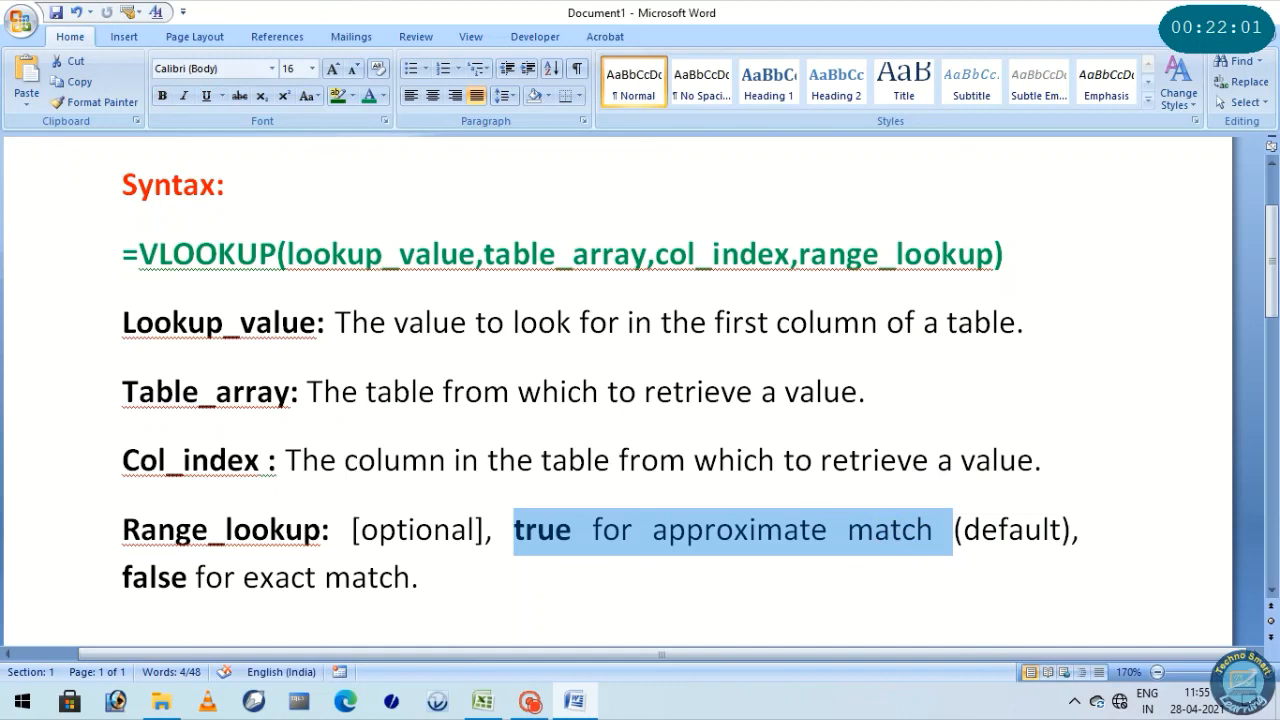
pyautogui.moveTo(122, 577); pyautogui.dragTo(410, 577)
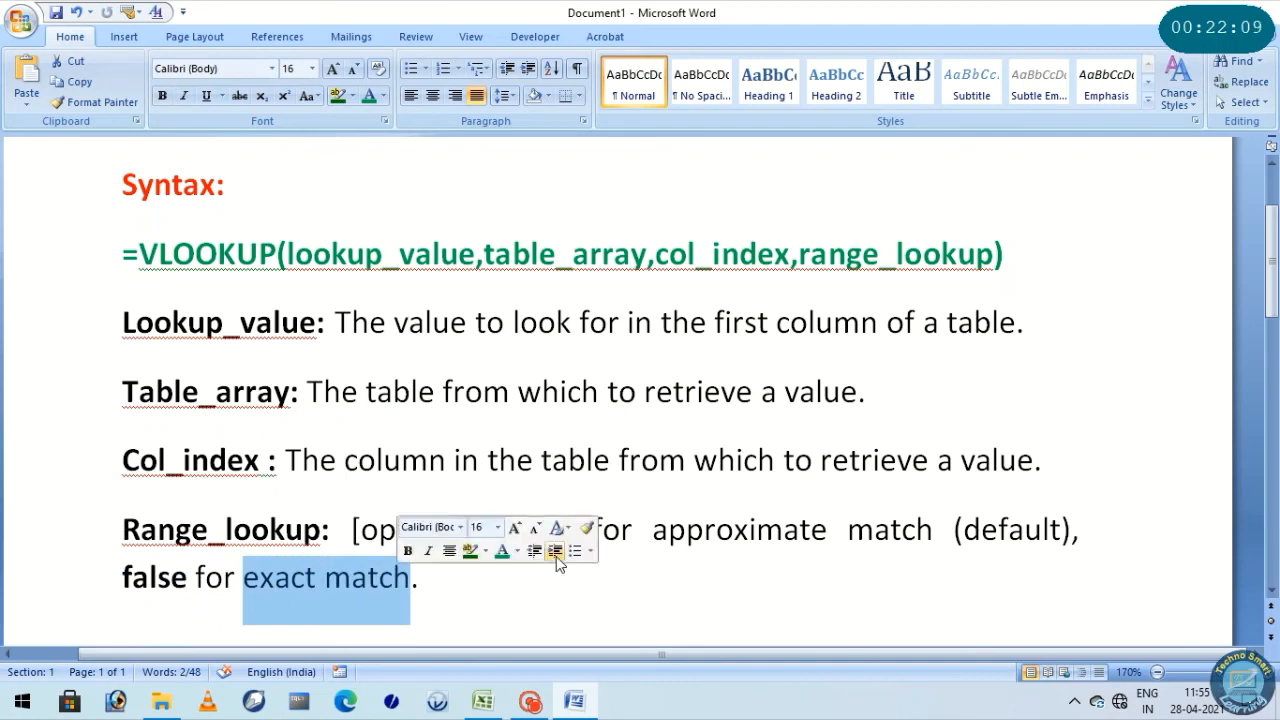
pyautogui.moveTo(122, 254); pyautogui.dragTo(483, 574)
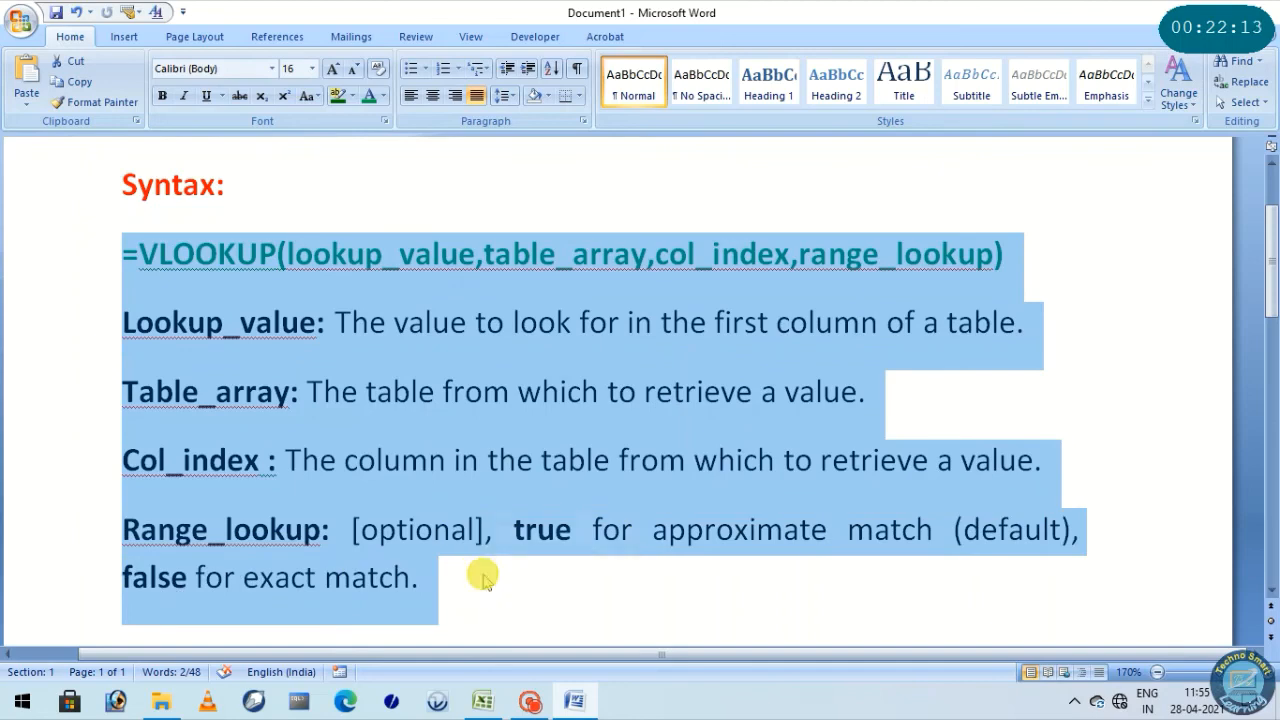
# Switch back to the Excel workbook and inspect the roll number row and the VLOOKUP formulas behind the retrieved details on Sheet3
pyautogui.click(483, 700)
pyautogui.click(392, 460)
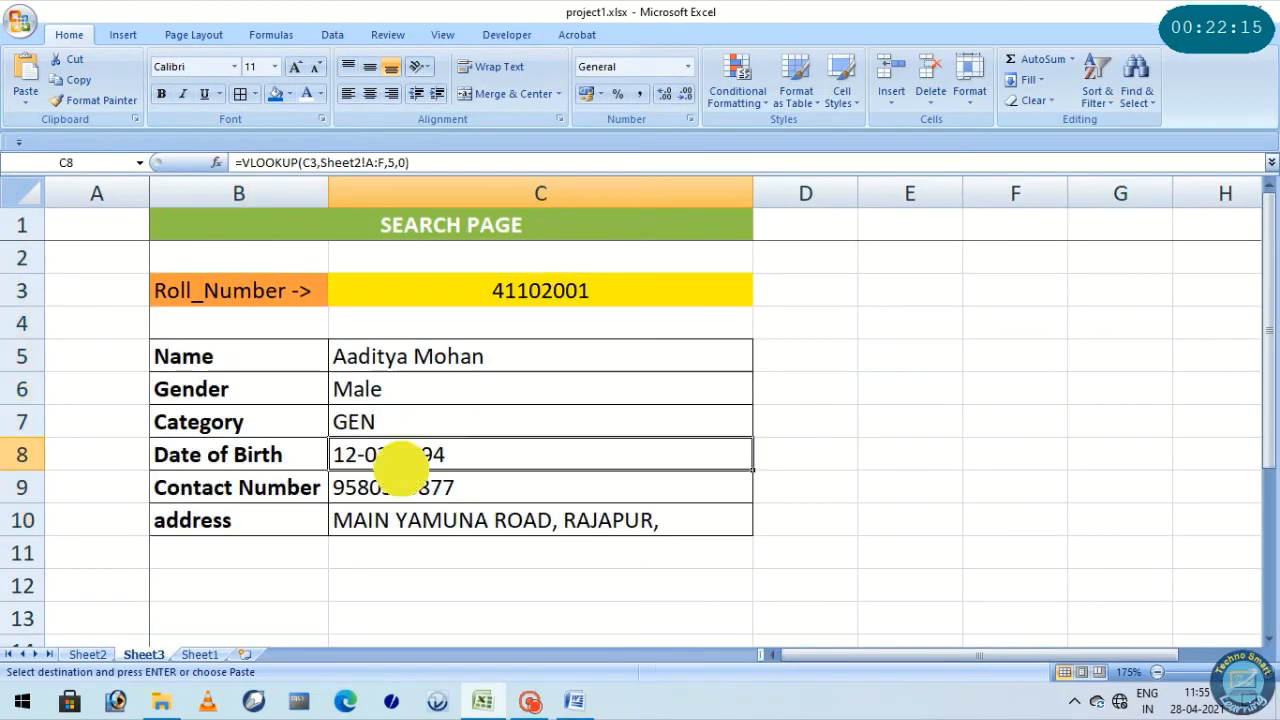
pyautogui.moveTo(200, 288); pyautogui.dragTo(543, 300)
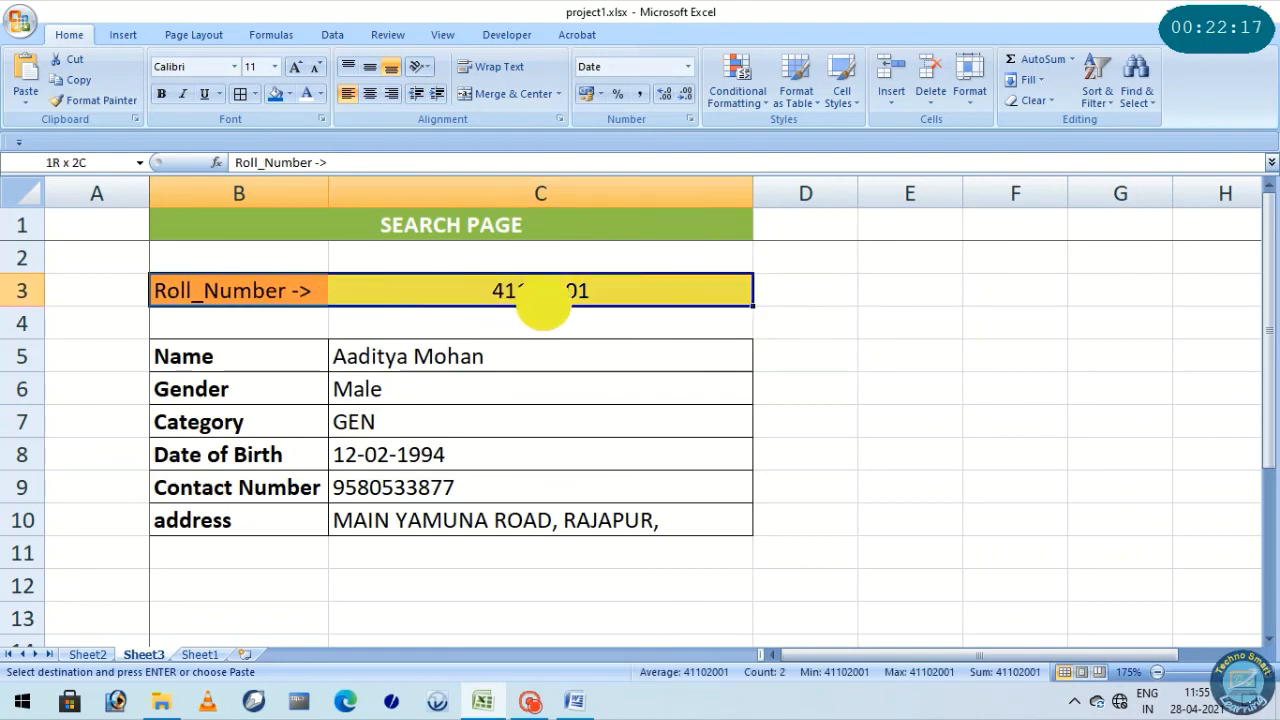
pyautogui.click(425, 362)
pyautogui.click(300, 357)
pyautogui.moveTo(300, 357); pyautogui.dragTo(507, 519)
pyautogui.click(485, 497)
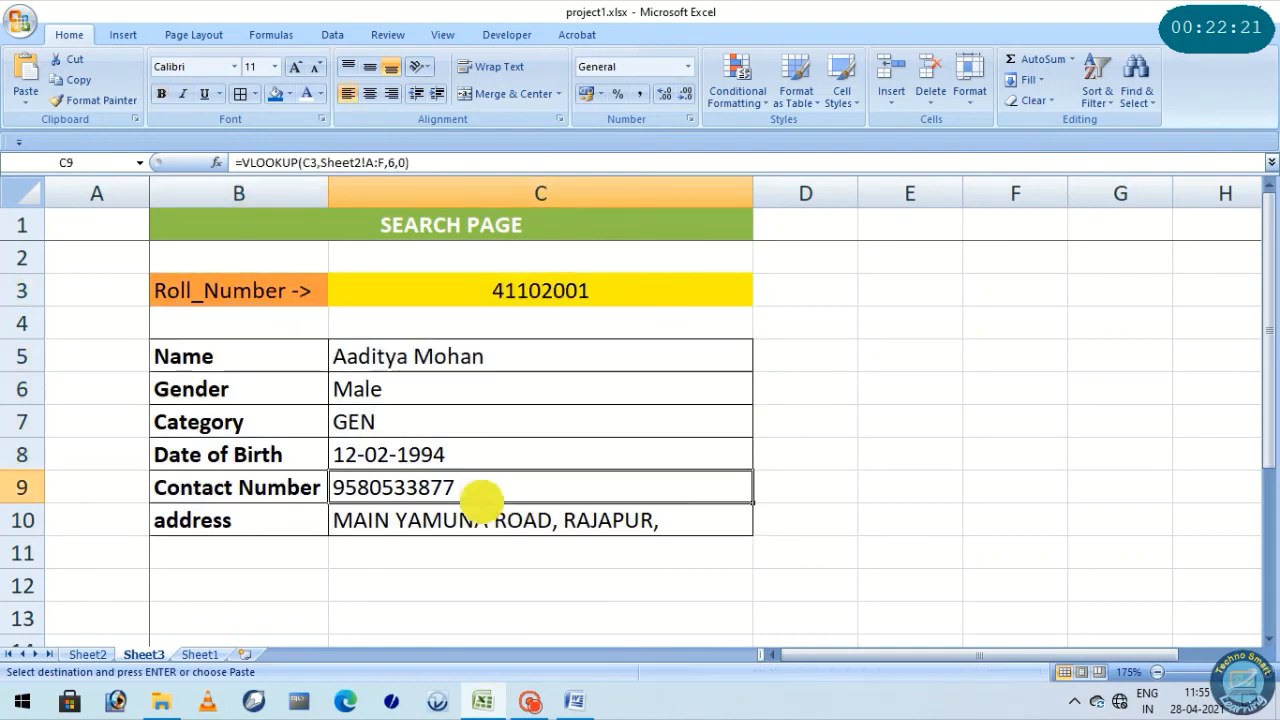
pyautogui.click(395, 362)
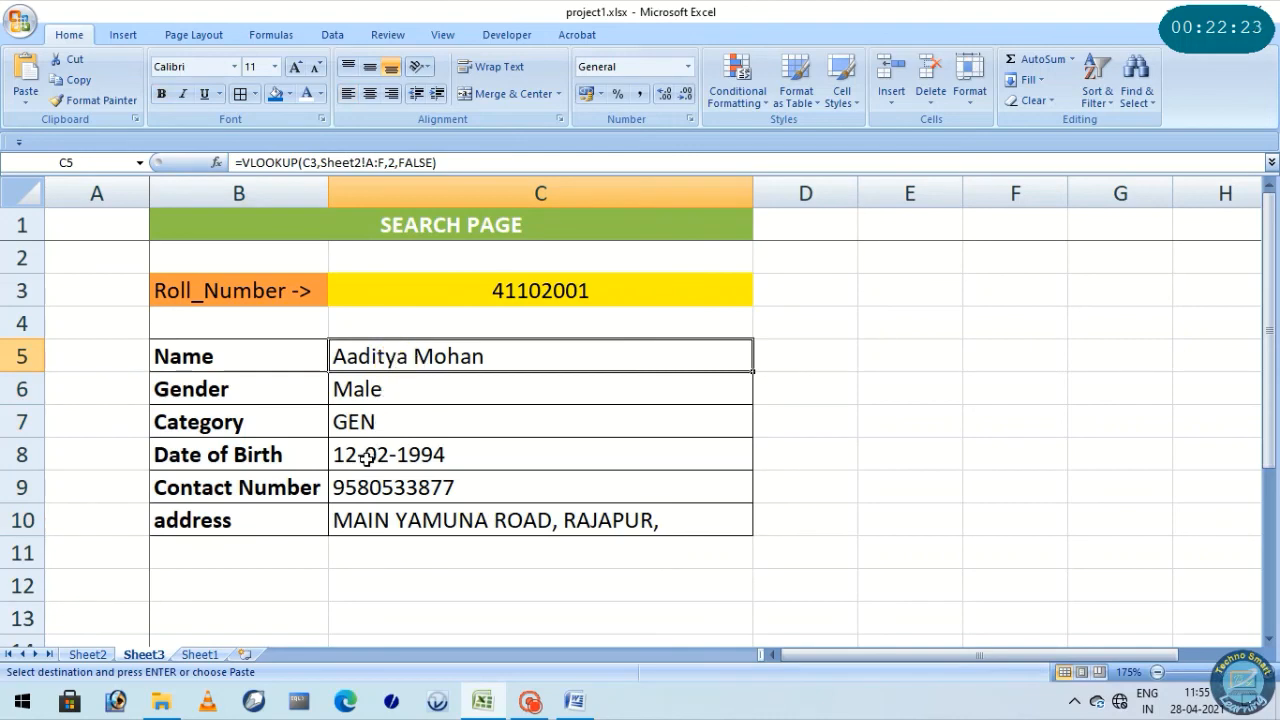